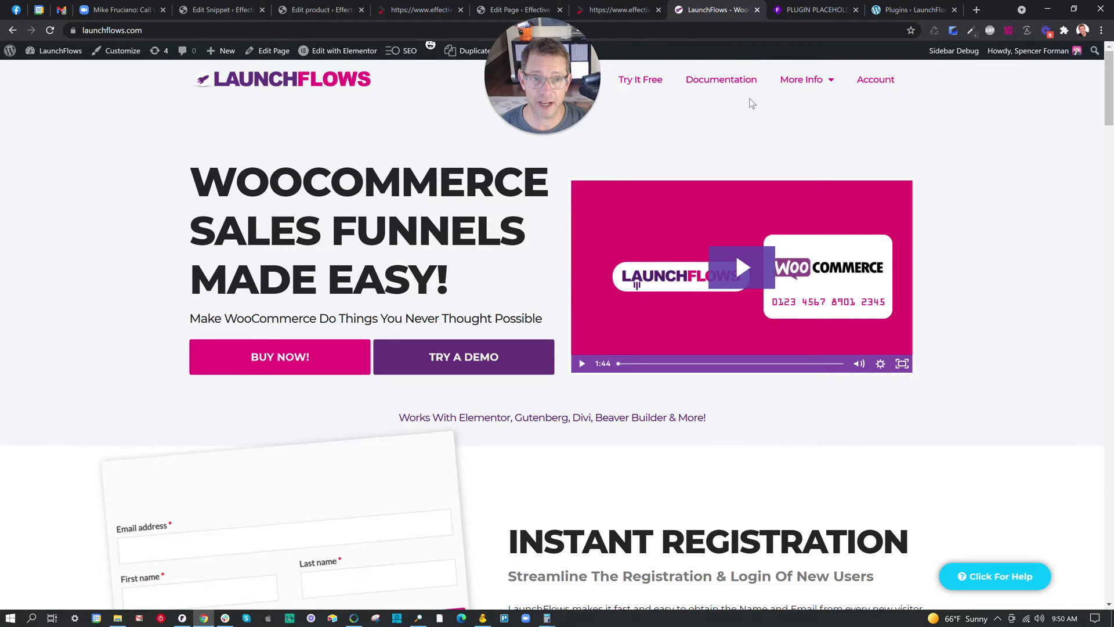
# Step: Switch to the Whimsical order bump flowchart and examine its path from the main product sales page through the bump to Thank You
pyautogui.click(812, 12)
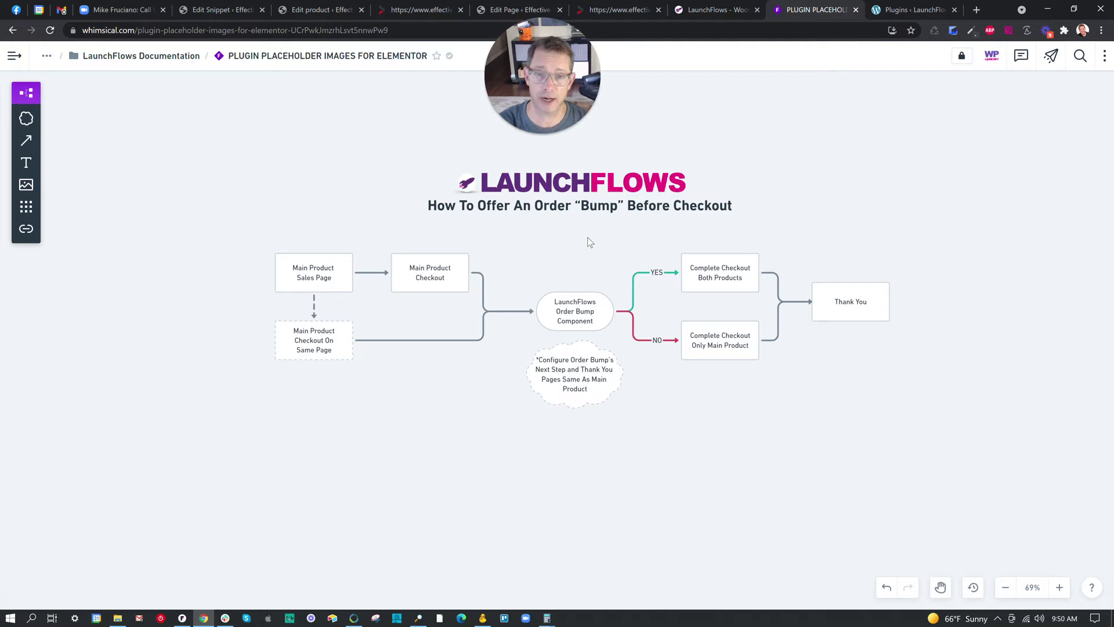
pyautogui.click(307, 277)
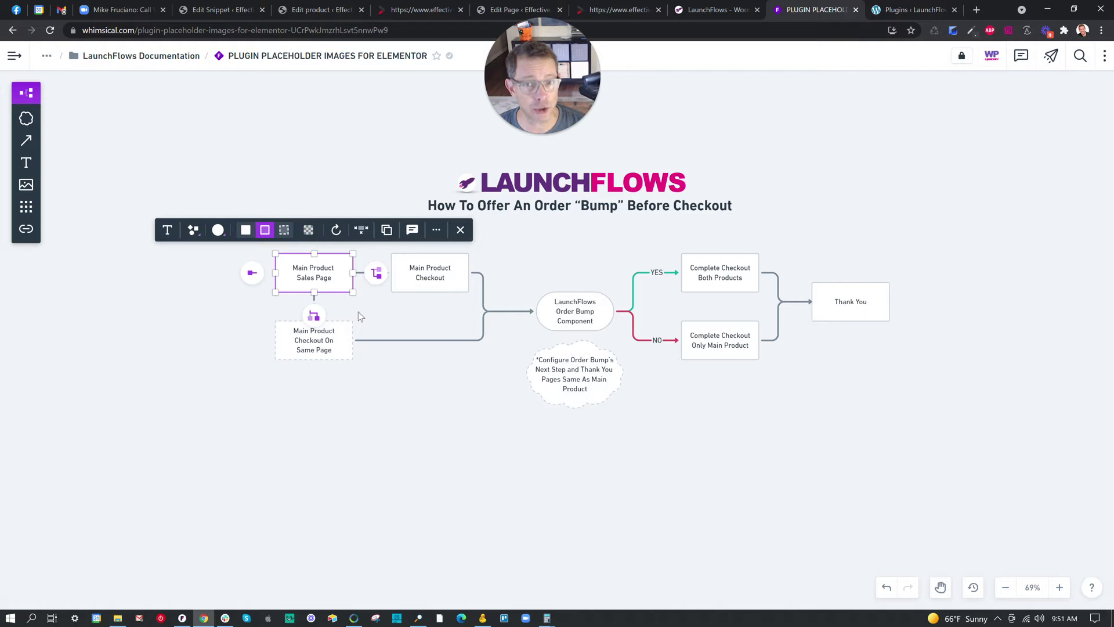
pyautogui.click(338, 338)
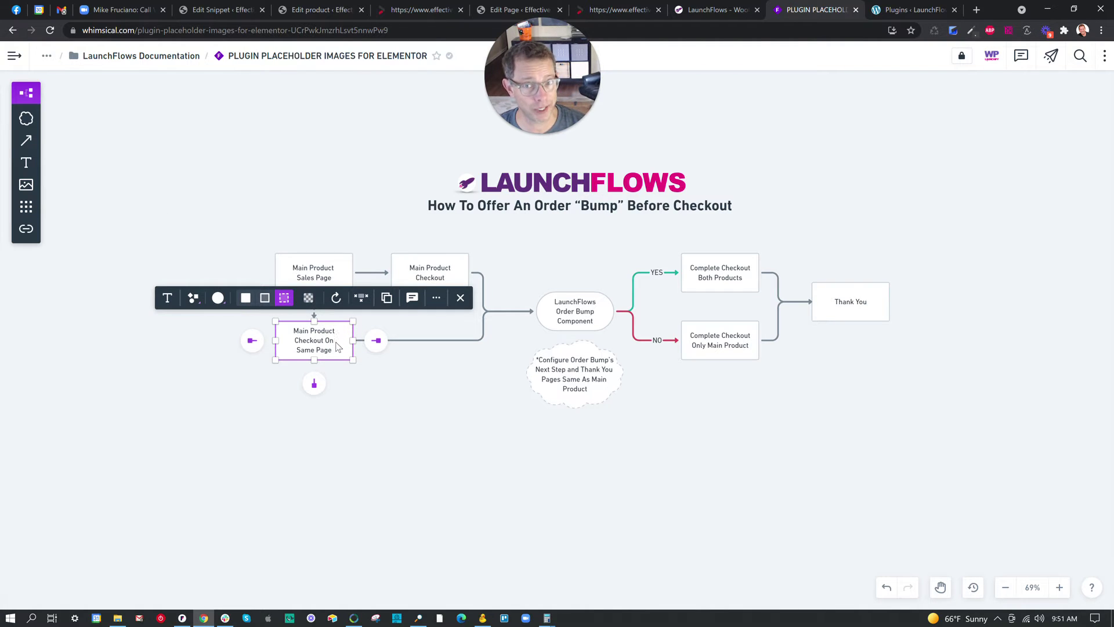
pyautogui.click(361, 397)
pyautogui.click(418, 274)
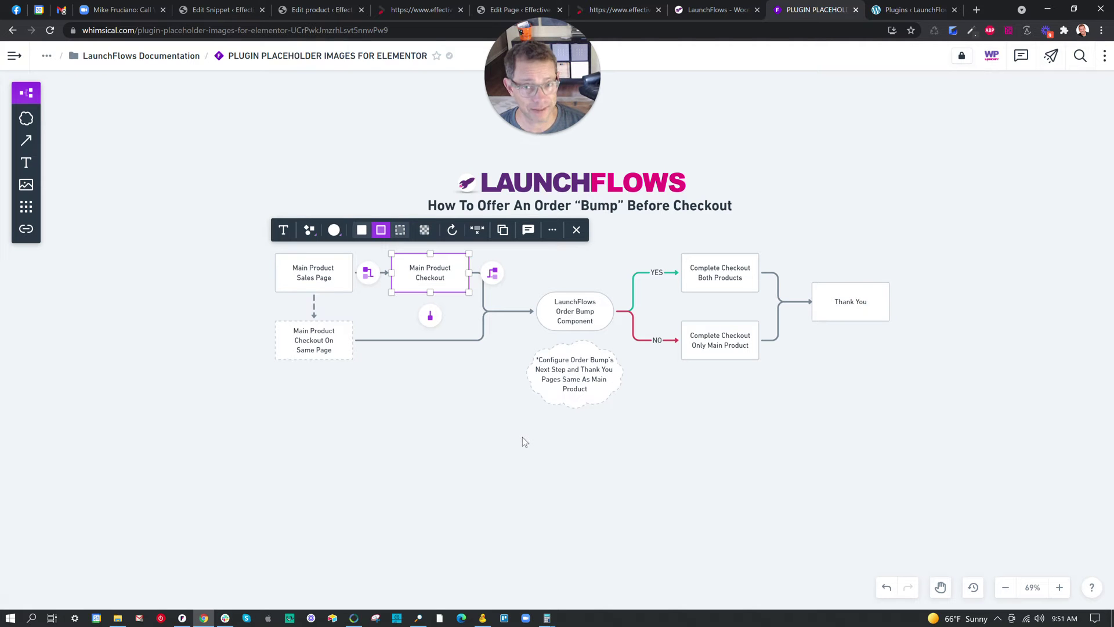
pyautogui.click(346, 329)
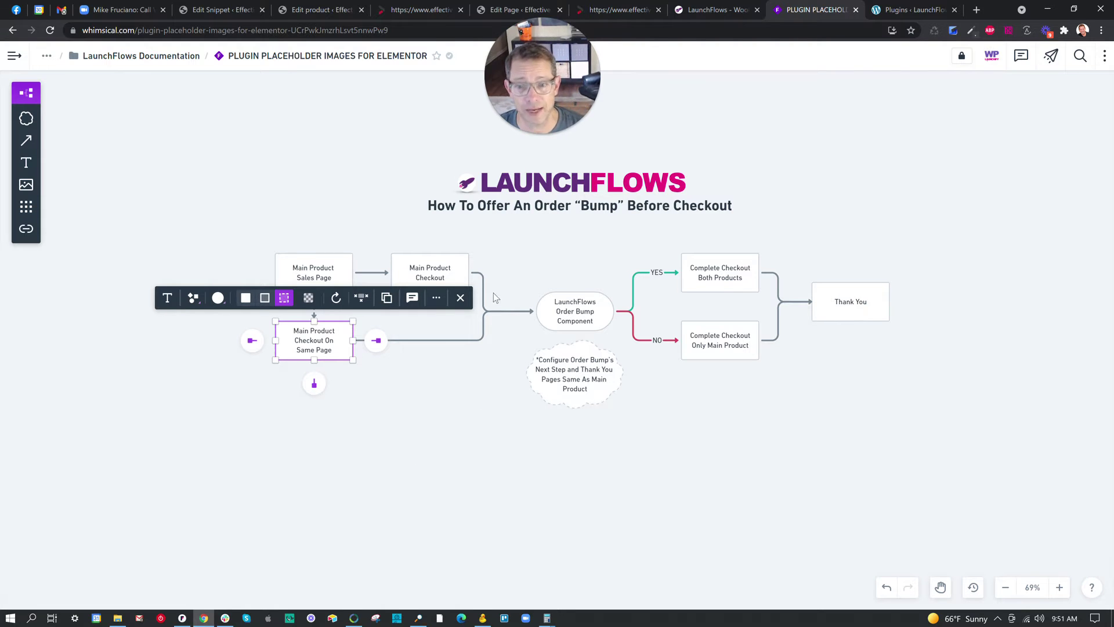
pyautogui.click(545, 307)
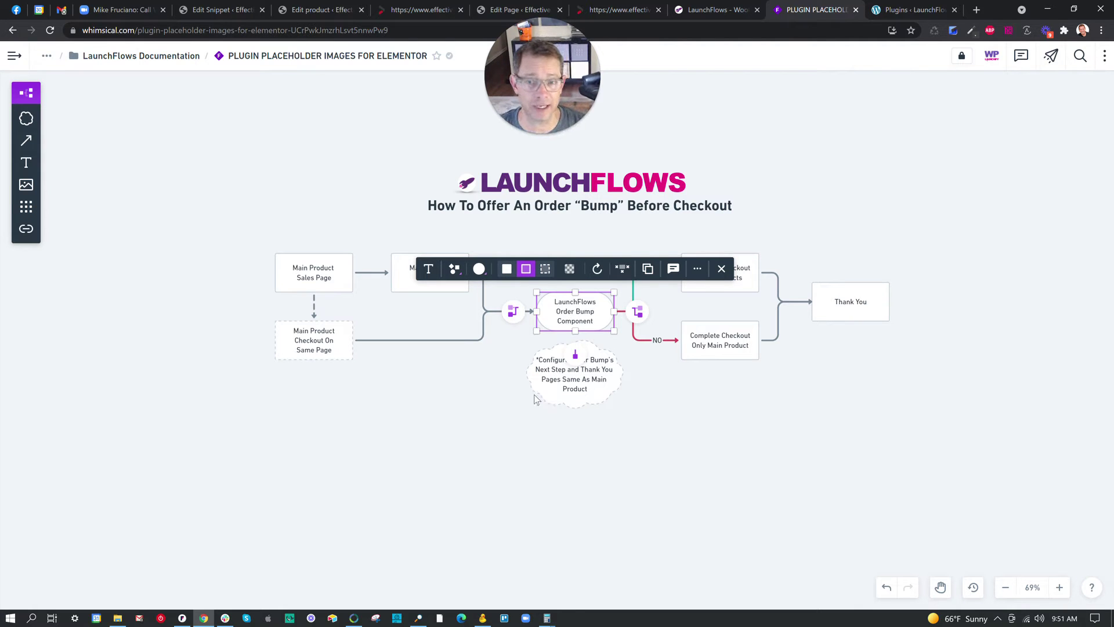
pyautogui.click(406, 283)
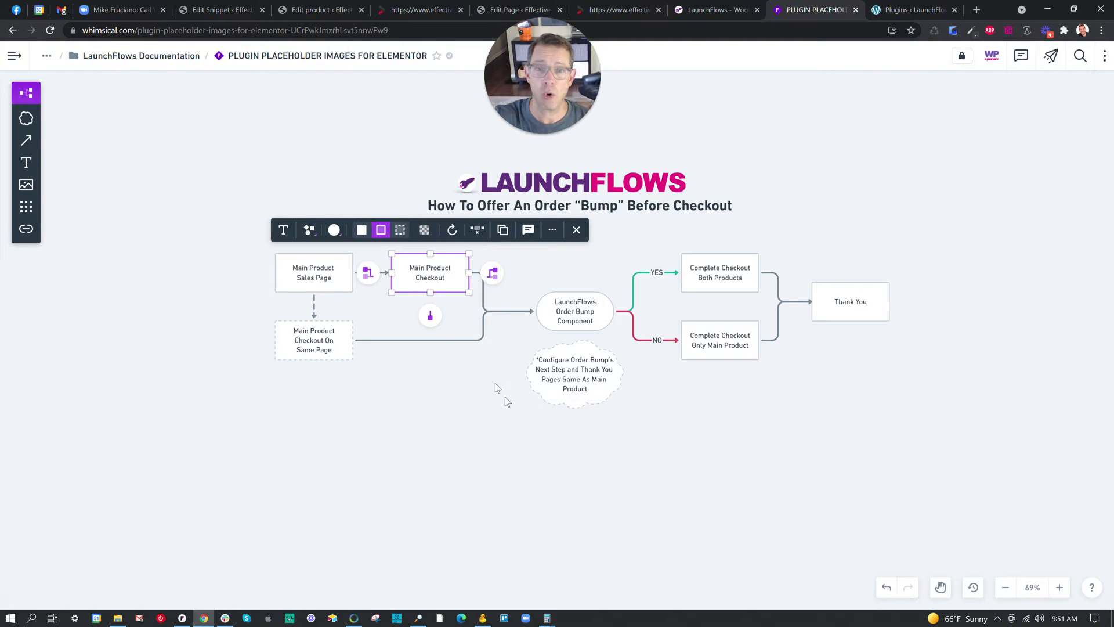
pyautogui.click(341, 332)
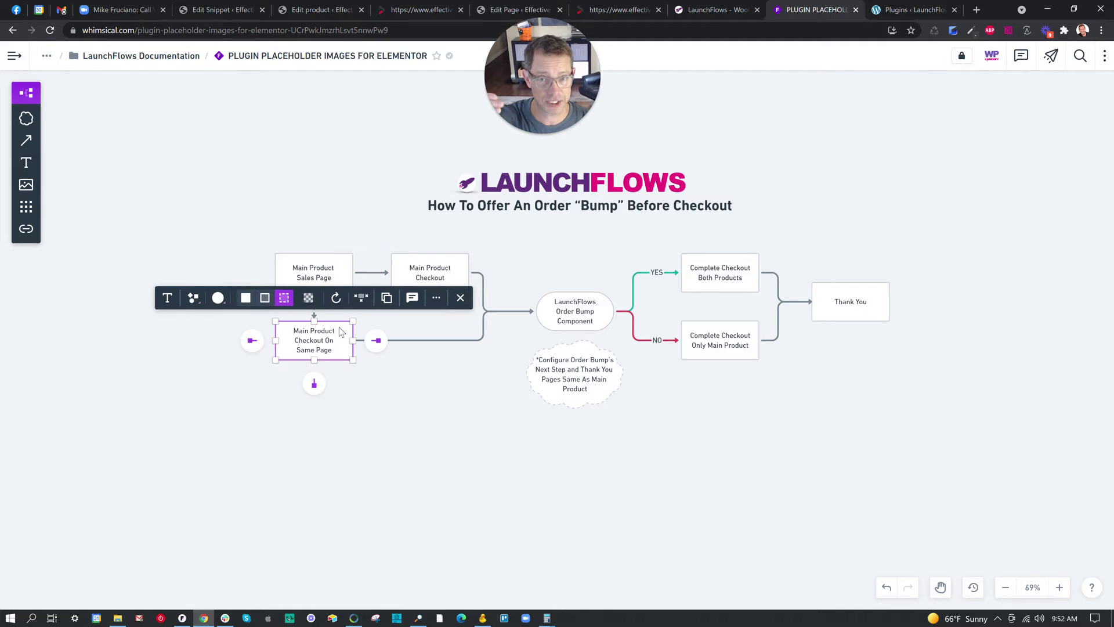
pyautogui.click(550, 316)
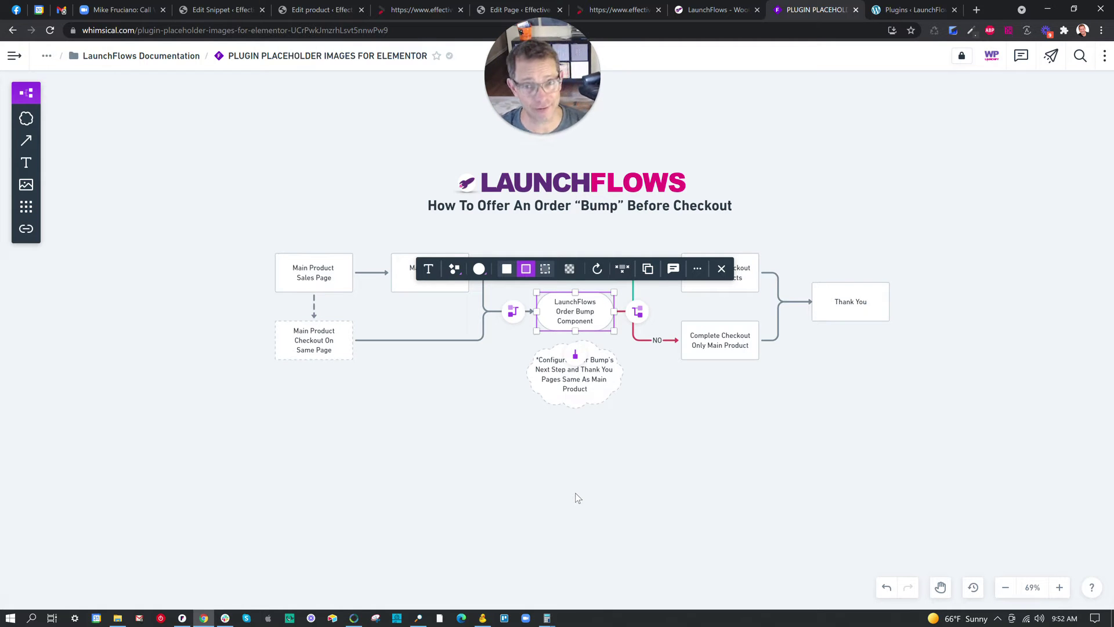
pyautogui.click(566, 395)
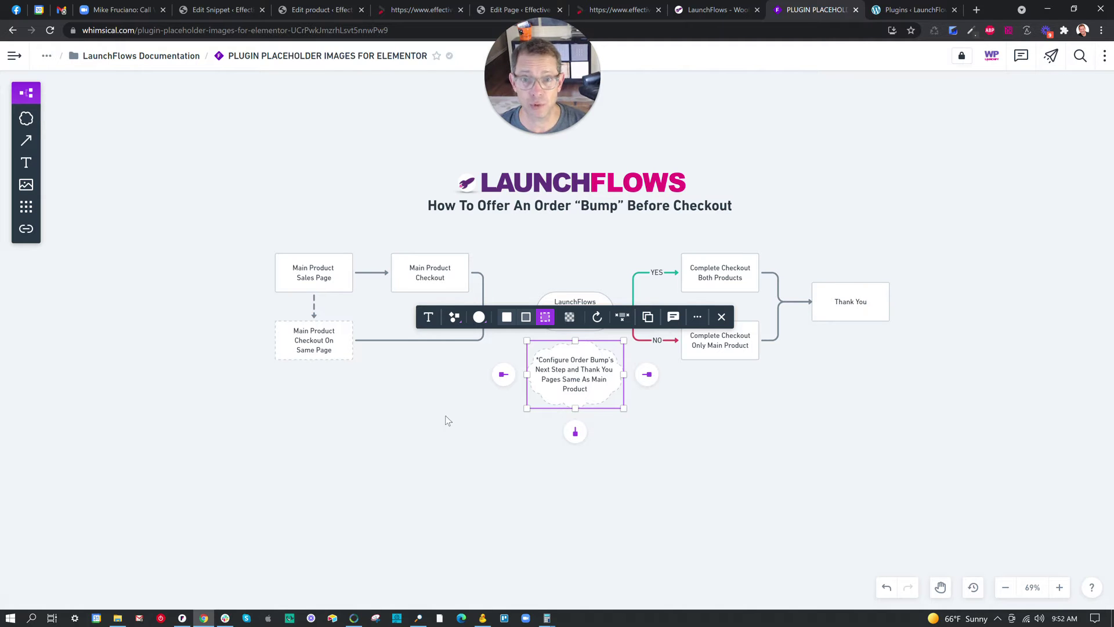
pyautogui.click(320, 344)
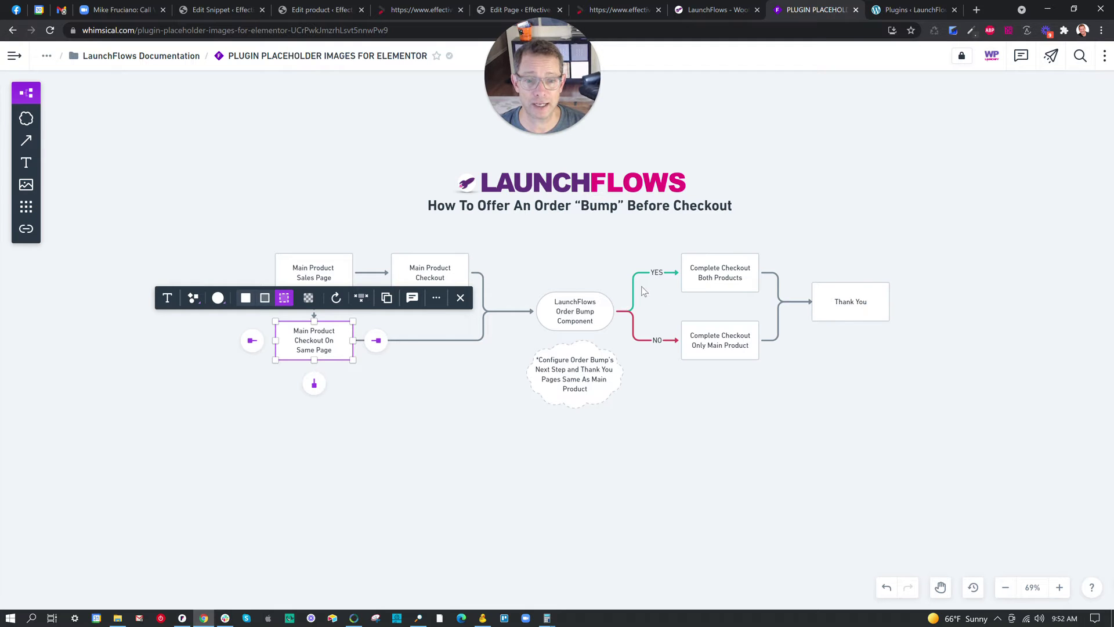
pyautogui.click(843, 303)
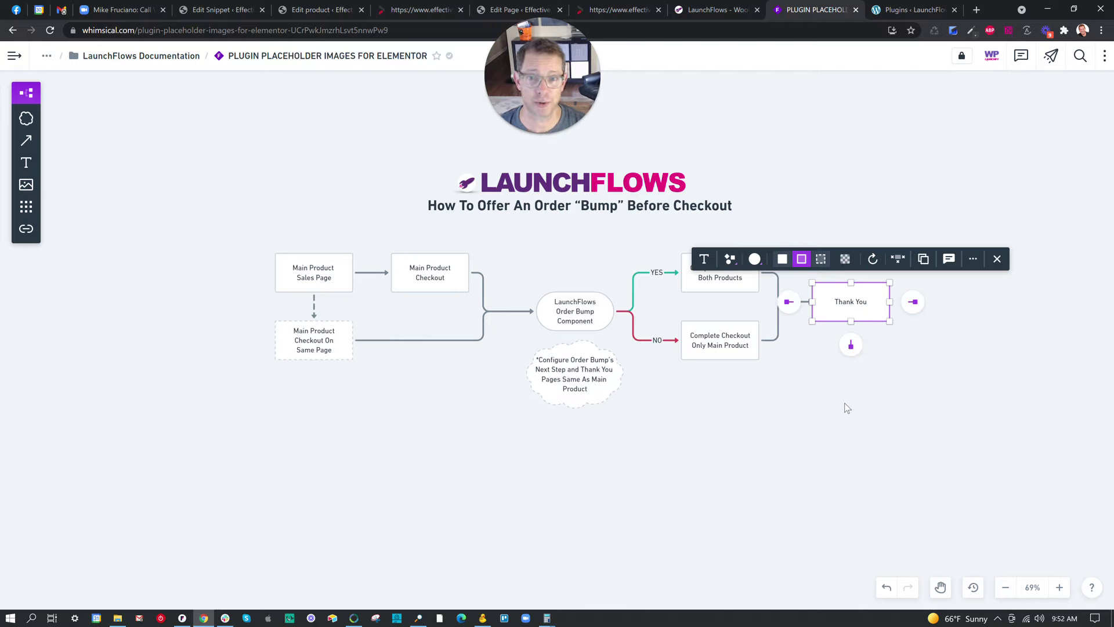
# Step: Switch to the WordPress admin and add a new WooCommerce product named "Main Product For Demo"
pyautogui.click(912, 10)
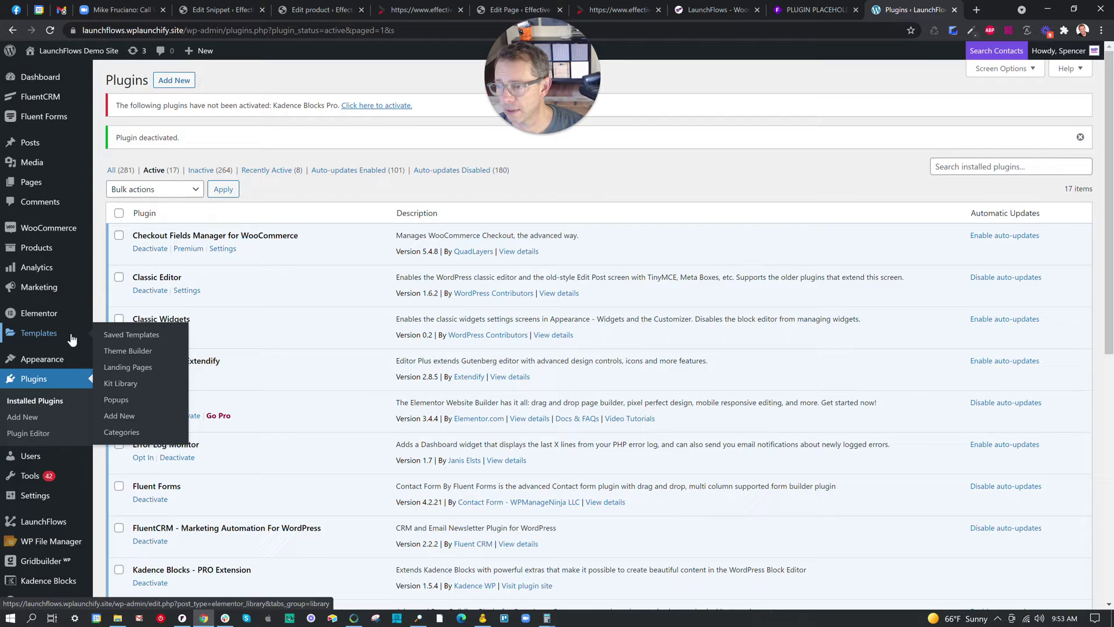
pyautogui.scroll(-3, 56, 396)
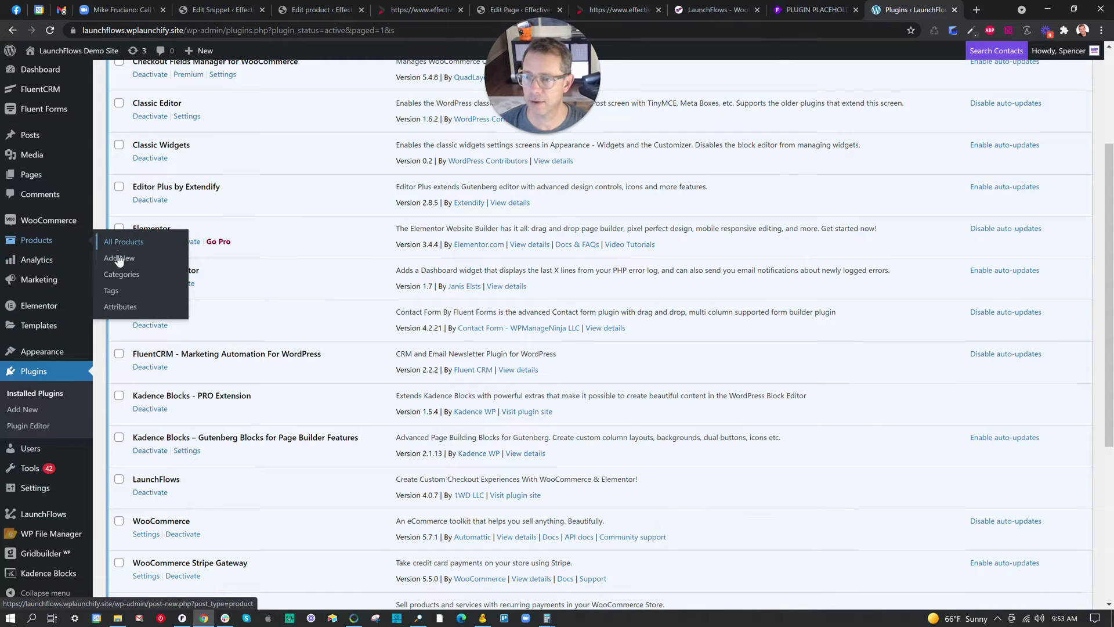
pyautogui.click(119, 259)
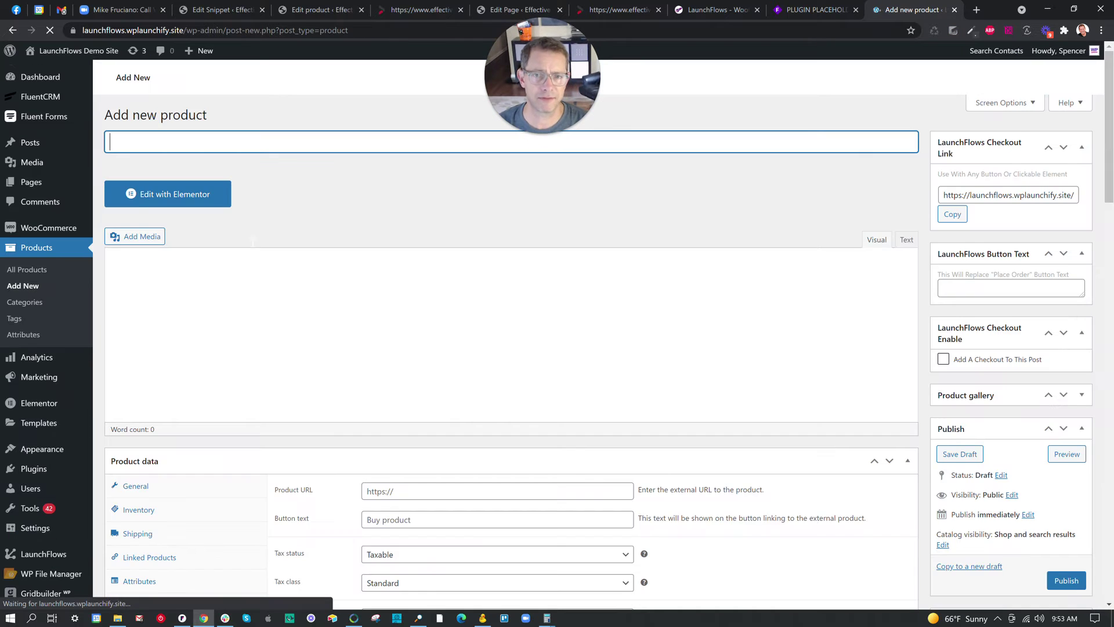
pyautogui.click(219, 174)
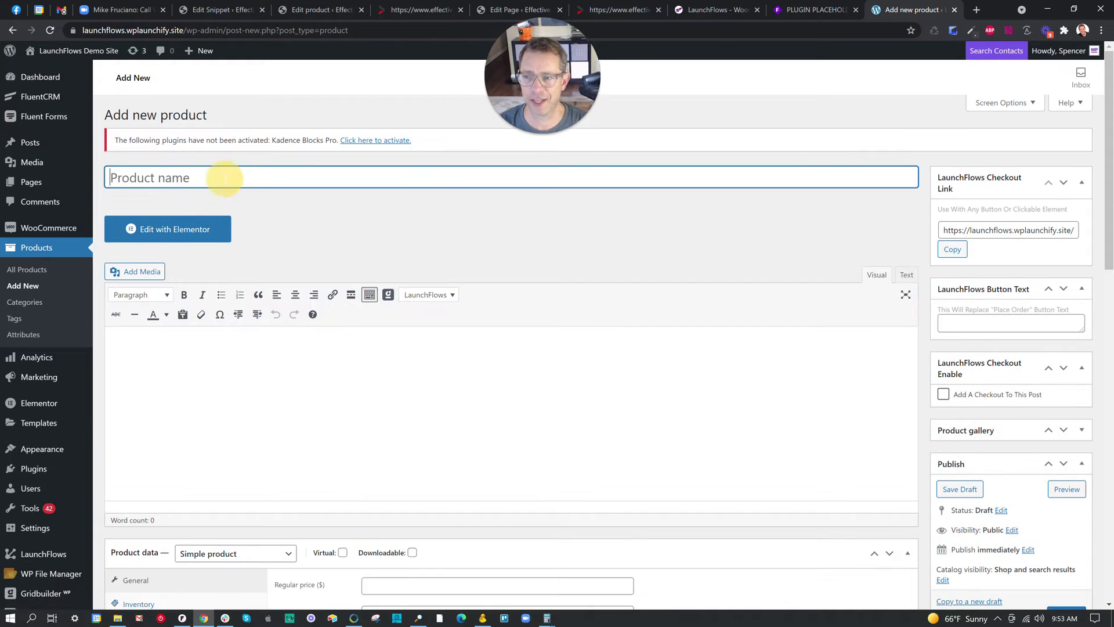
pyautogui.write('Main Product')
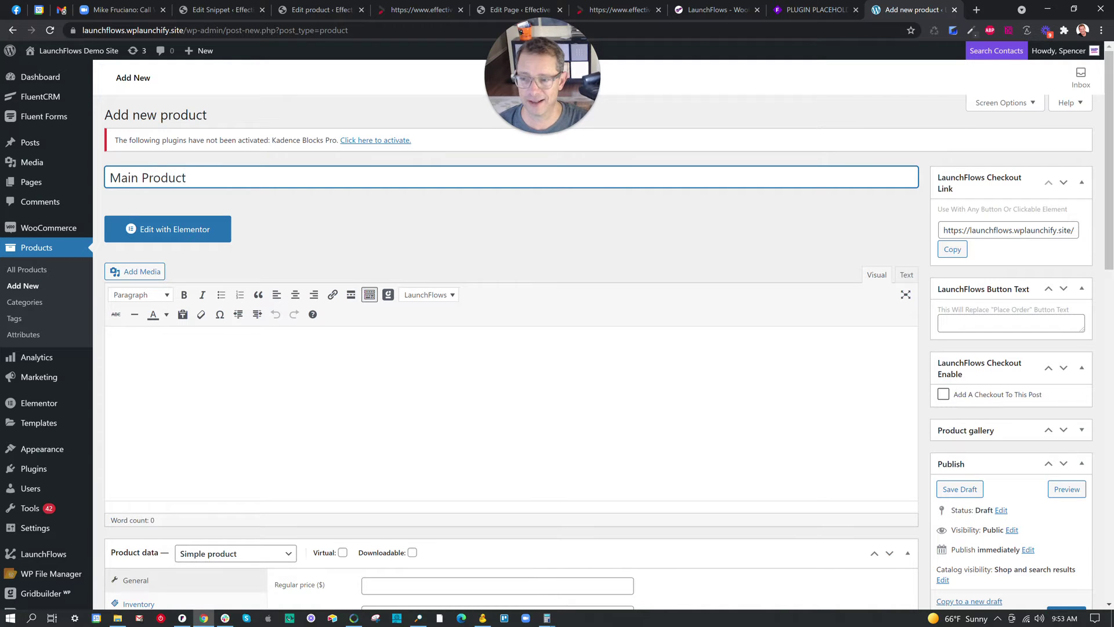
pyautogui.write(' For Demo')
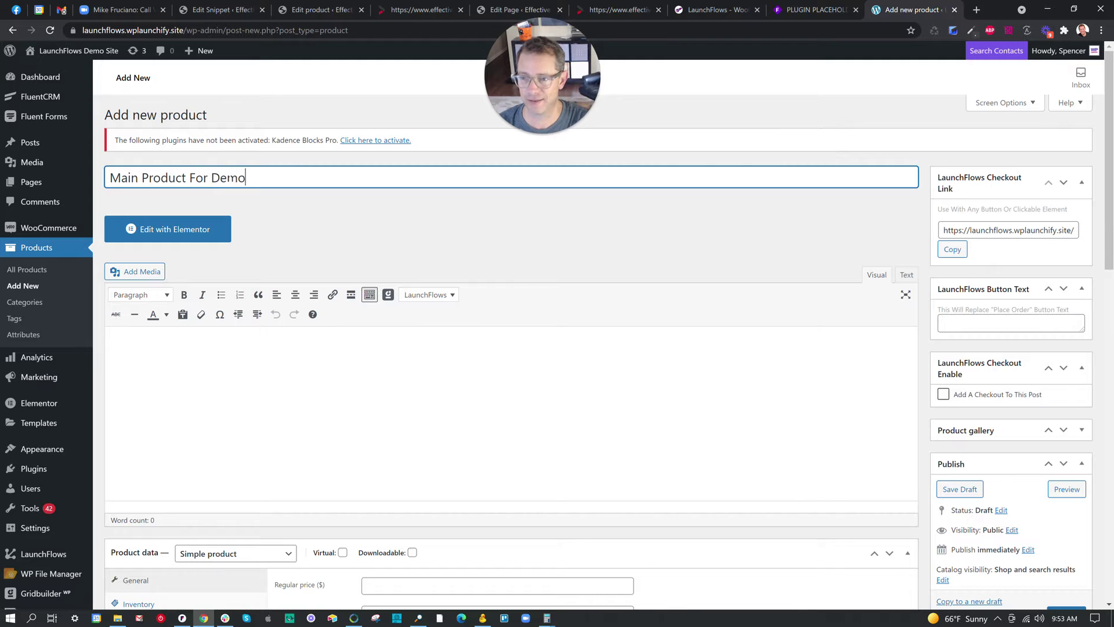
# Step: Switch the new product to the block editor, leaving the classic editor page
pyautogui.scroll(-1, 323, 214)
pyautogui.scroll(-5, 572, 252)
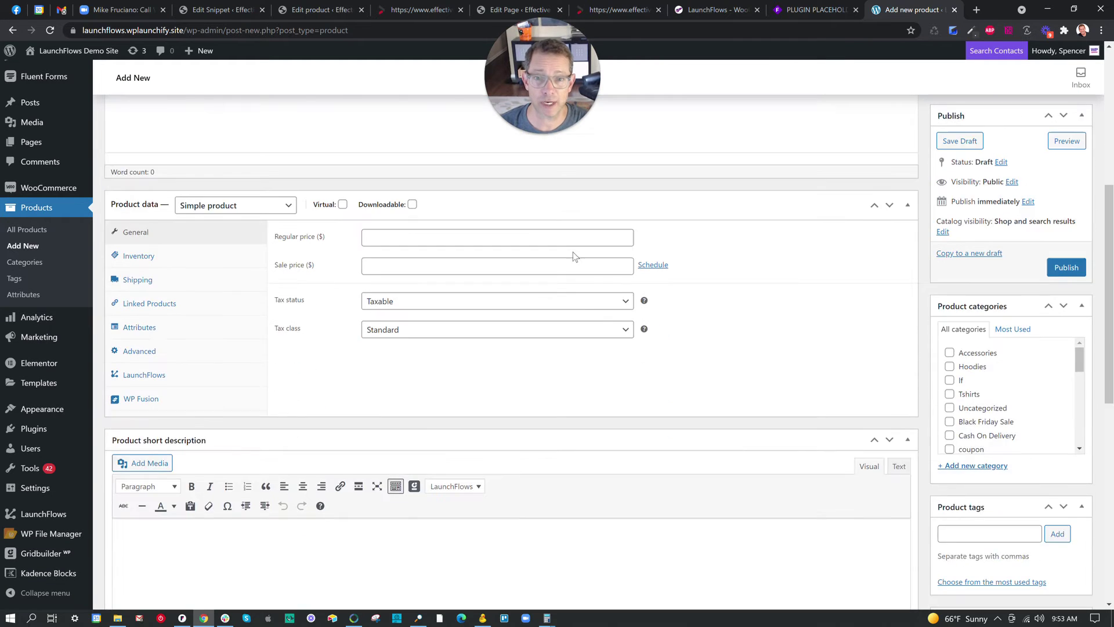
pyautogui.scroll(5, 581, 258)
pyautogui.scroll(-3, 815, 257)
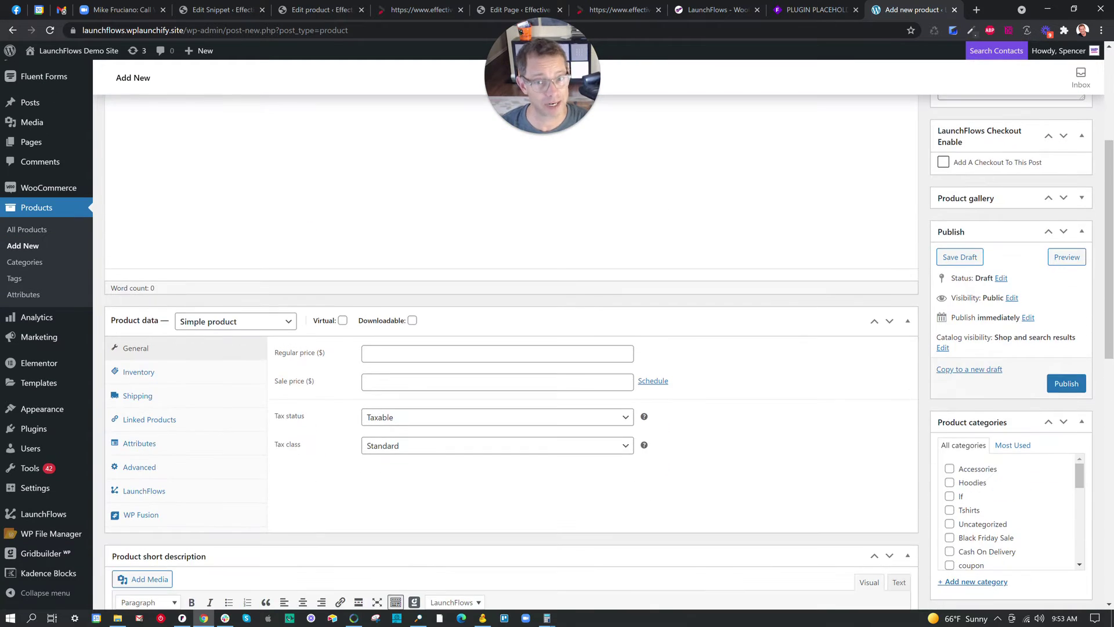
pyautogui.scroll(-5, 955, 345)
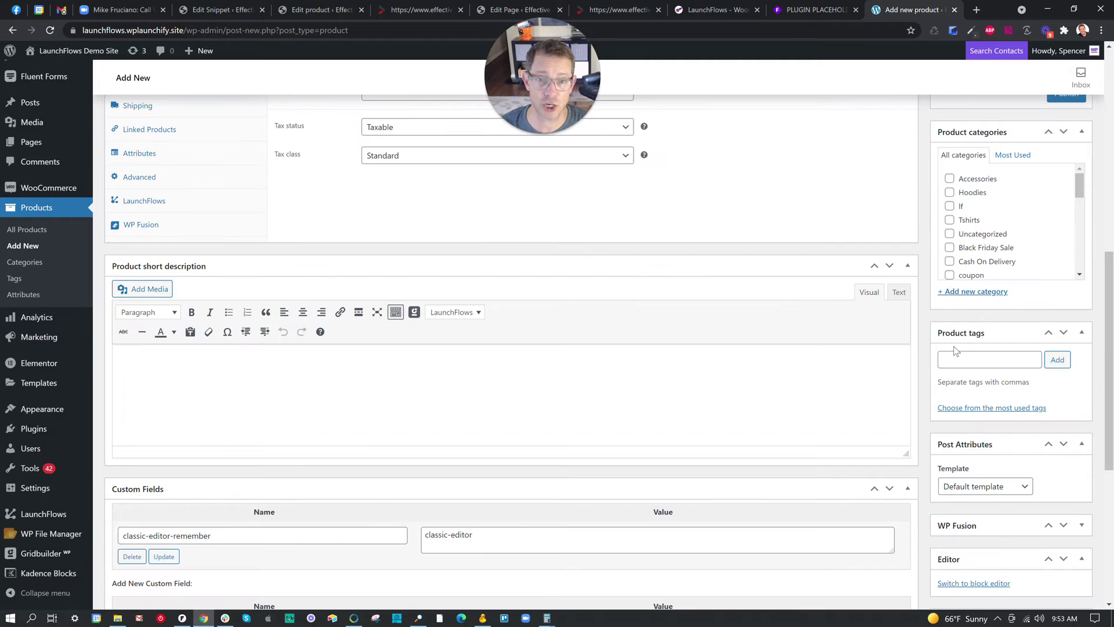
pyautogui.scroll(-4, 955, 346)
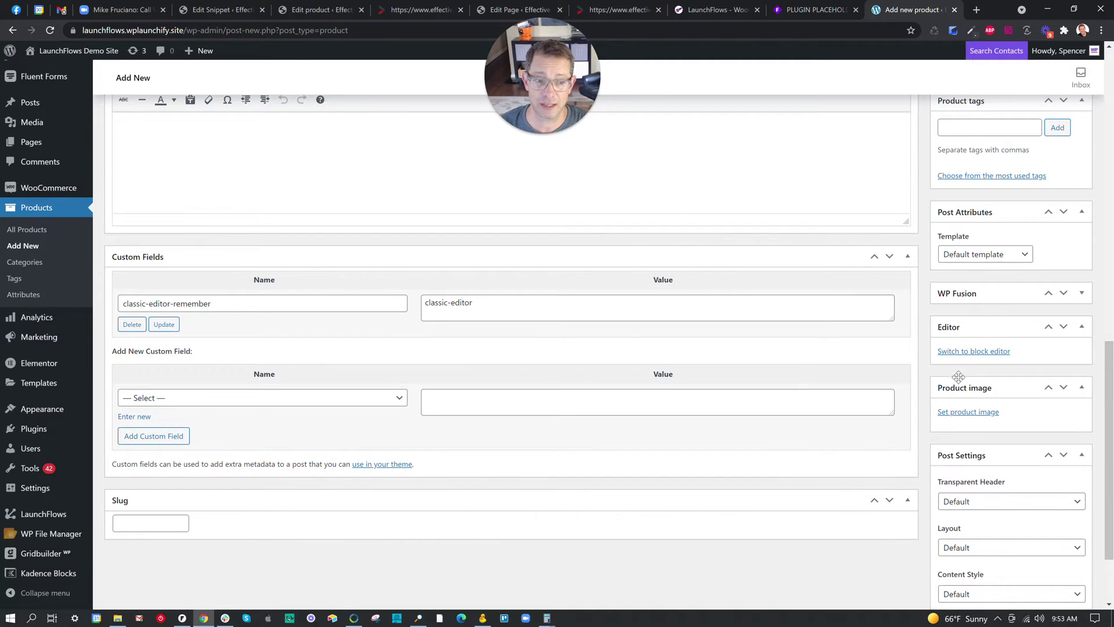
pyautogui.click(963, 351)
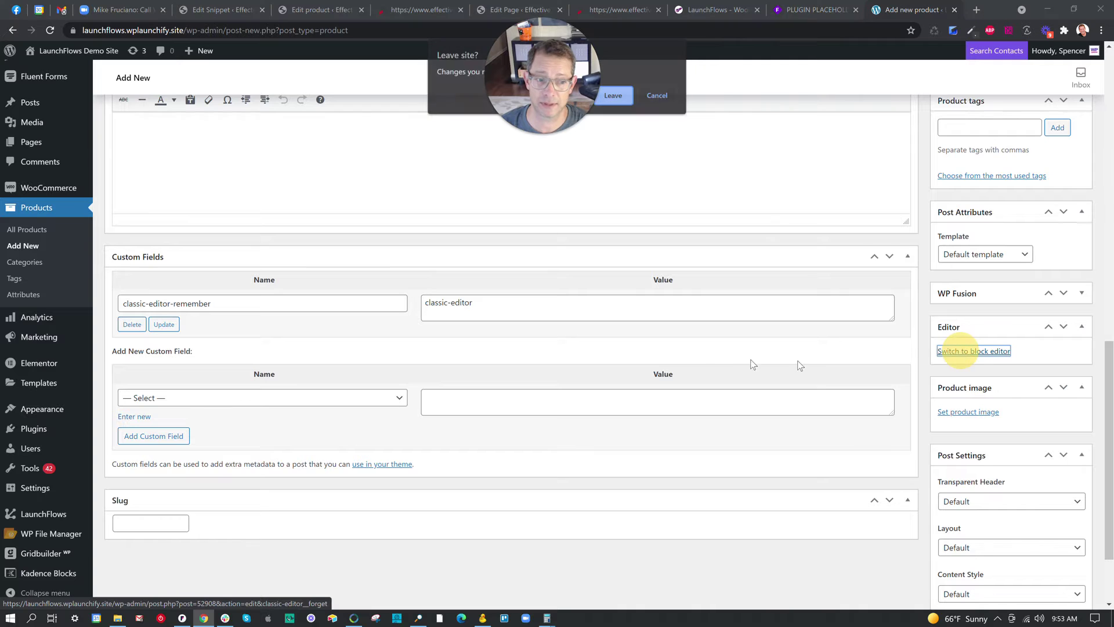
pyautogui.click(614, 96)
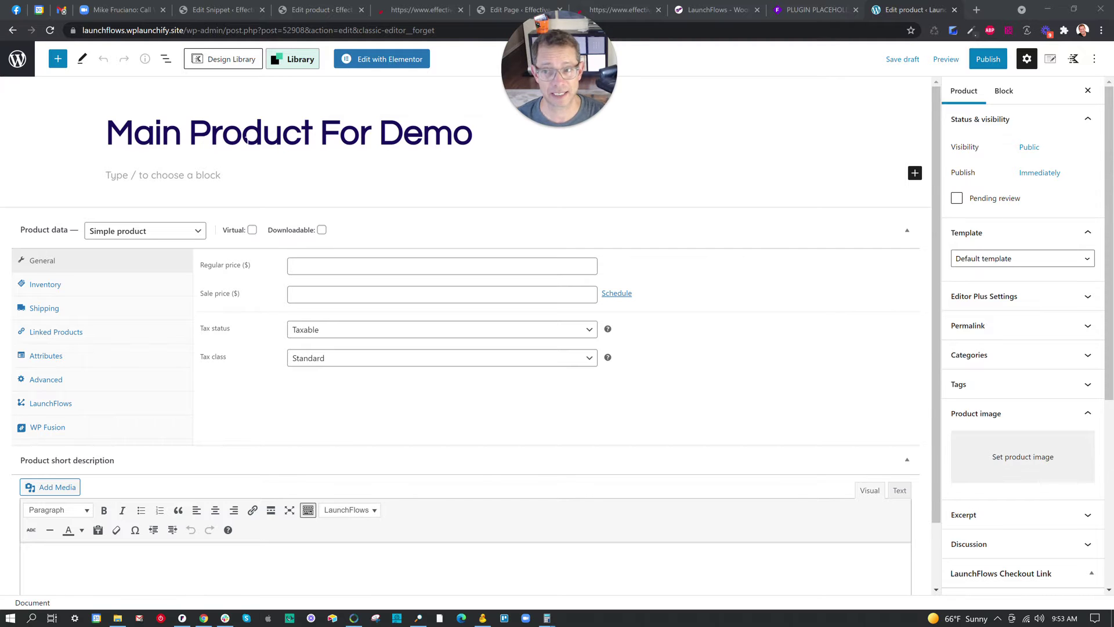
# Step: Set the regular price to 100 and mark the product as virtual, keeping the Simple product type
pyautogui.click(321, 264)
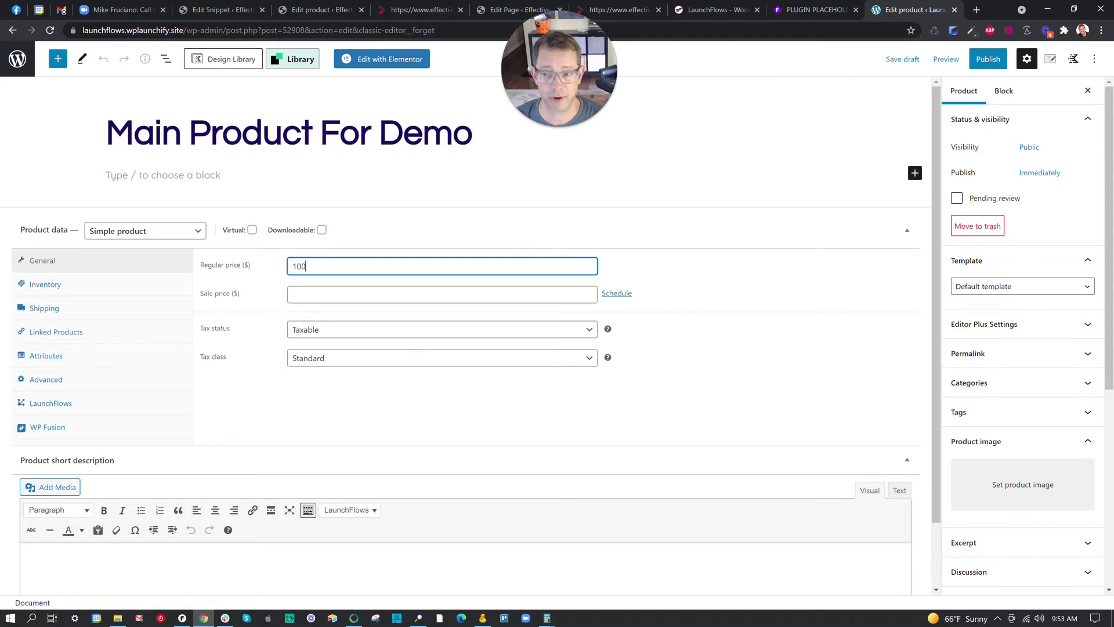
pyautogui.click(252, 230)
pyautogui.click(157, 231)
pyautogui.click(157, 230)
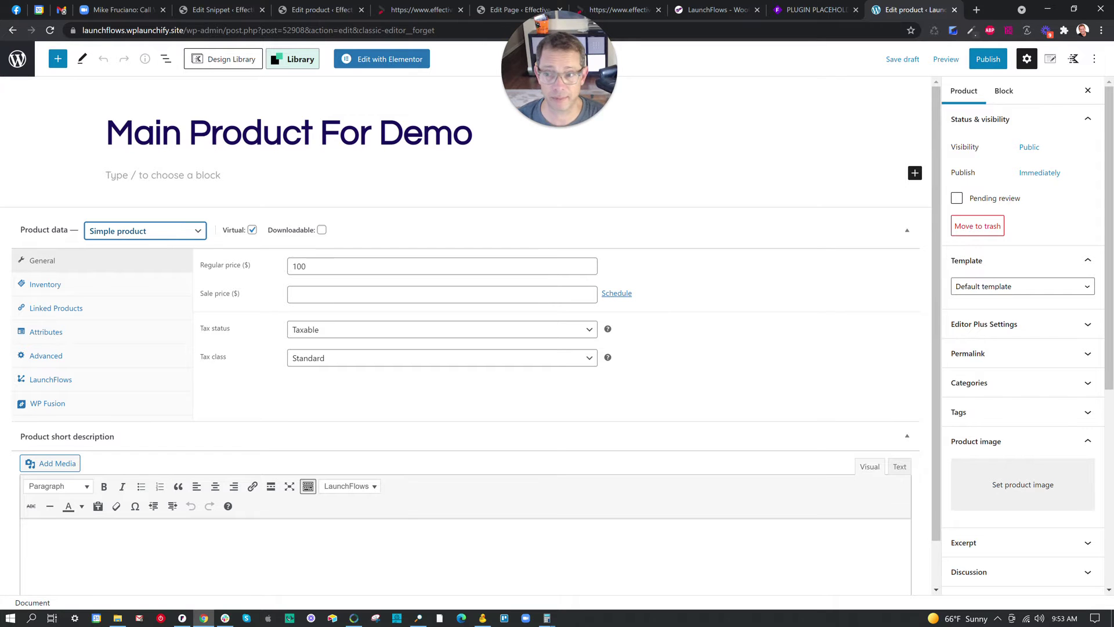
# Step: In the product's LaunchFlows settings, select "Main Product For Demo" as the next step page
pyautogui.click(103, 381)
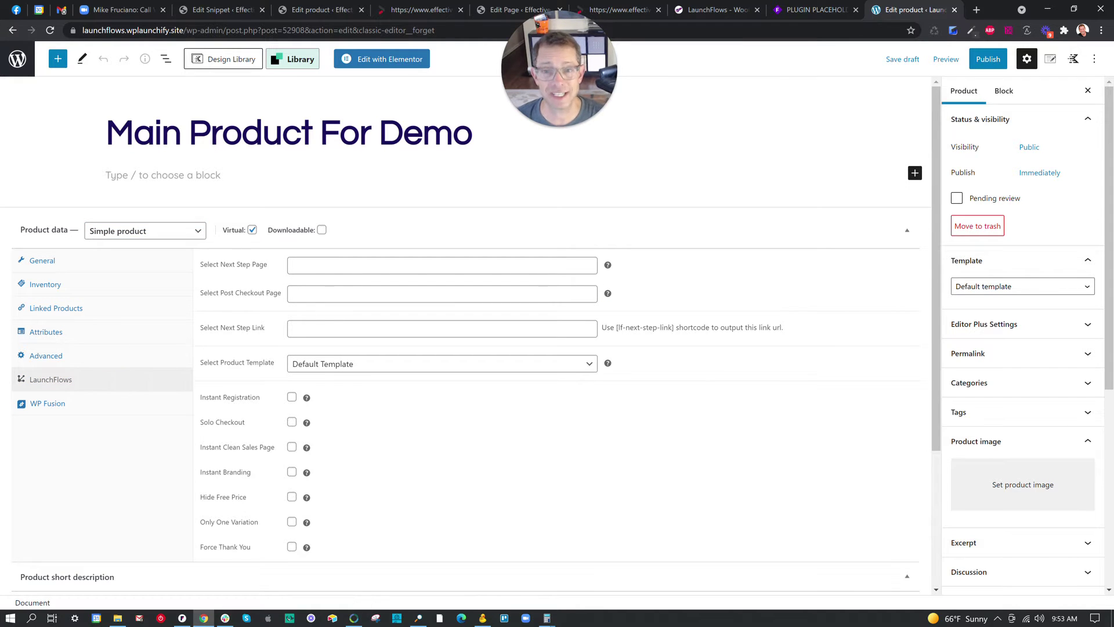
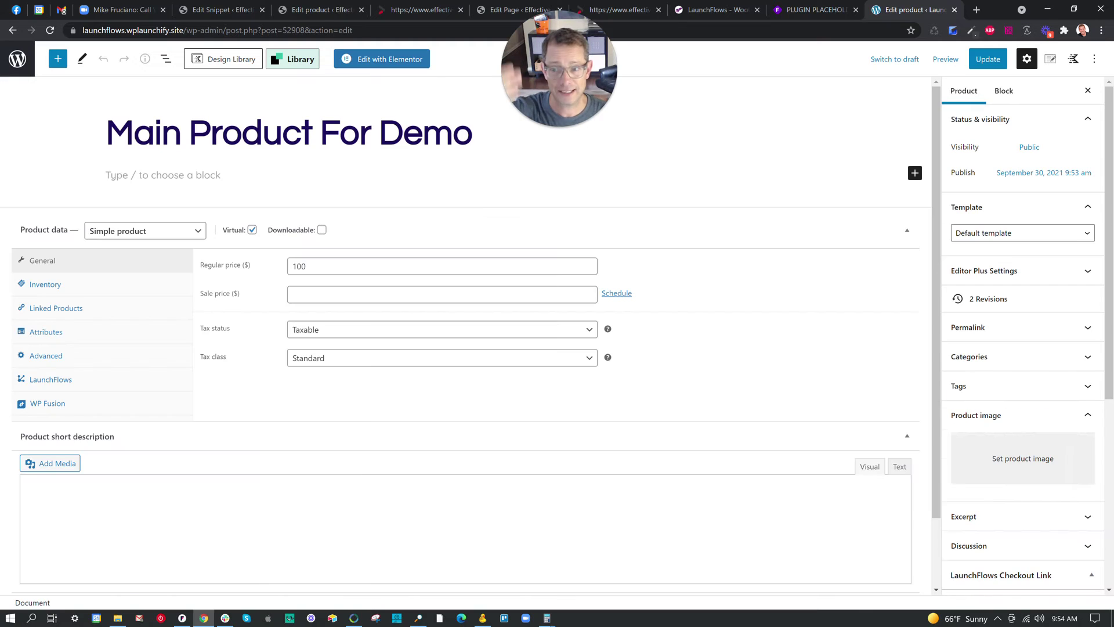
pyautogui.click(87, 387)
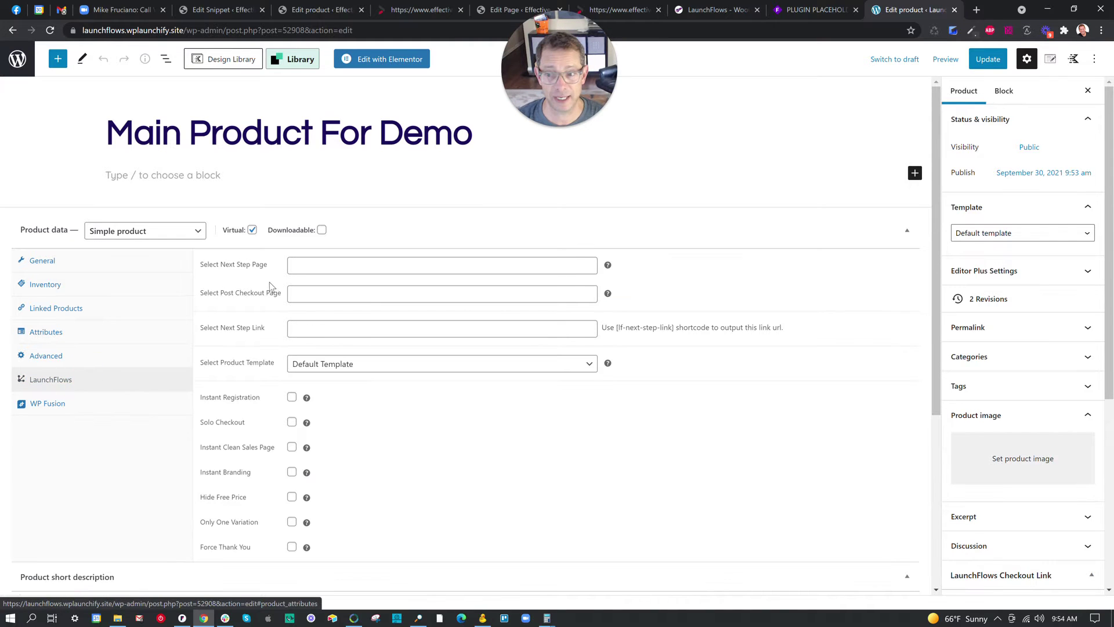
pyautogui.click(308, 264)
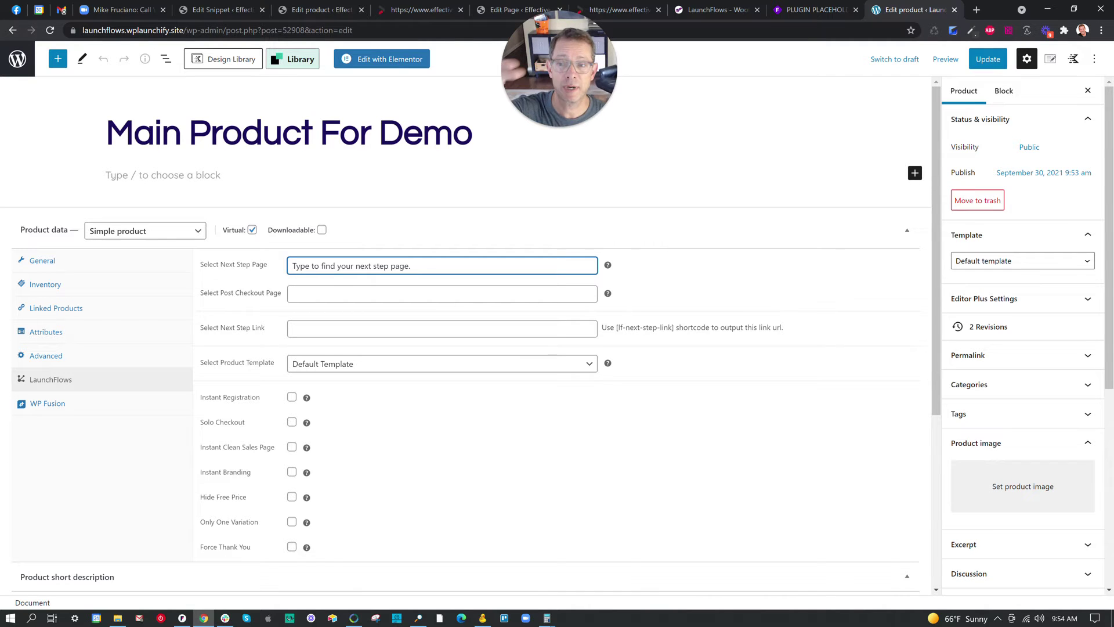
pyautogui.write('mai')
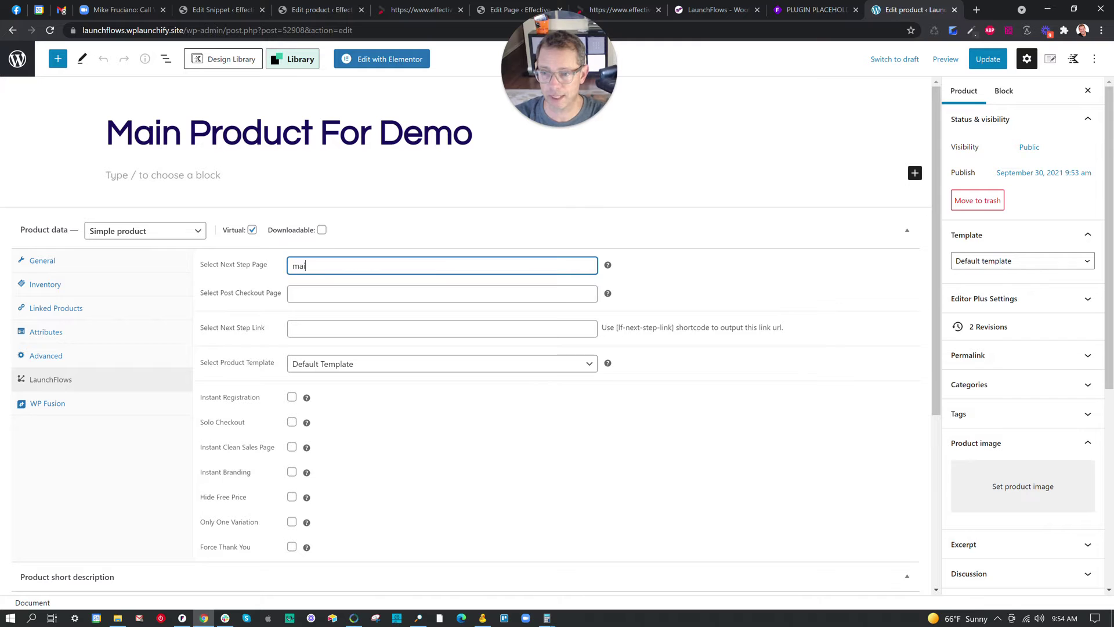
pyautogui.write('n pro')
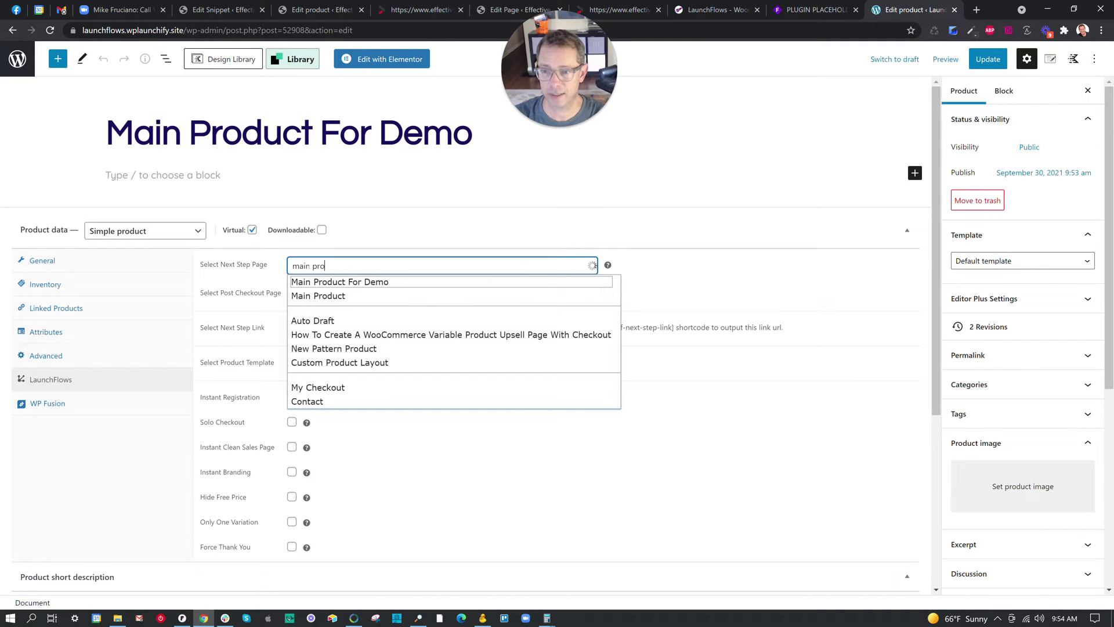
pyautogui.click(316, 281)
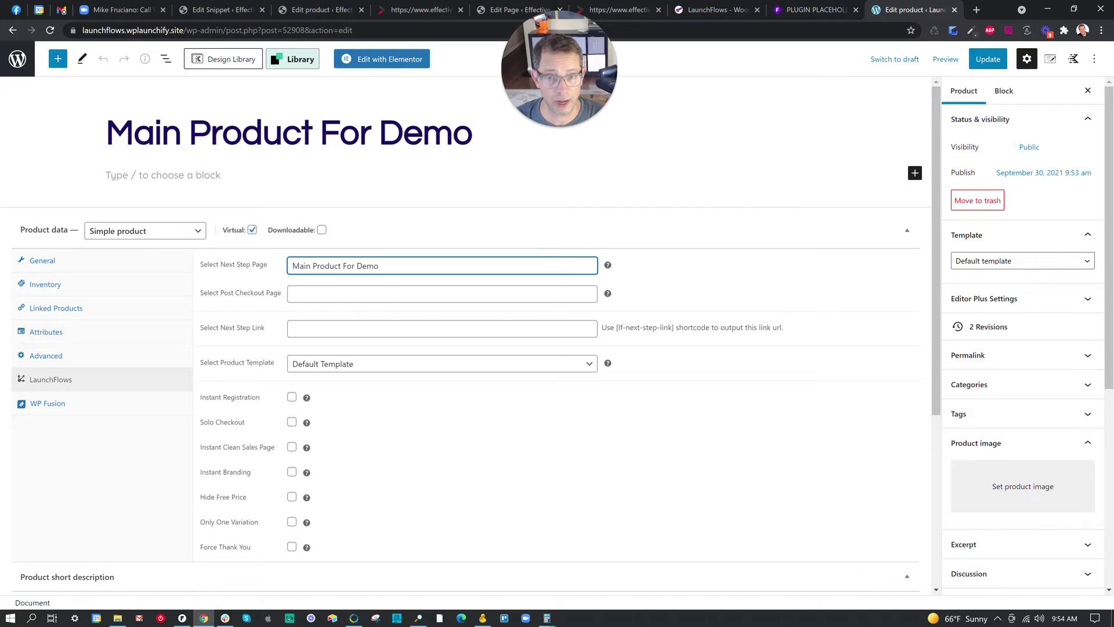
pyautogui.click(295, 293)
pyautogui.write('thank')
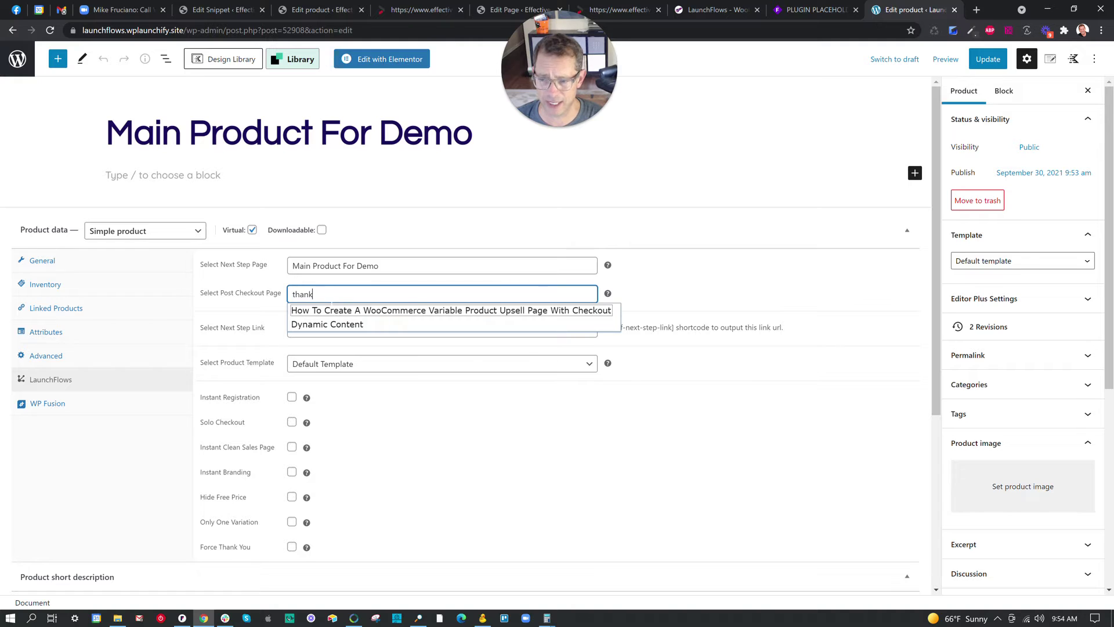
pyautogui.click(654, 273)
# Step: Clear the post checkout page field in the LaunchFlows settings, leaving it empty, and update the product
pyautogui.moveTo(325, 294); pyautogui.dragTo(279, 298)
pyautogui.press('BackSpace')
pyautogui.write('M')
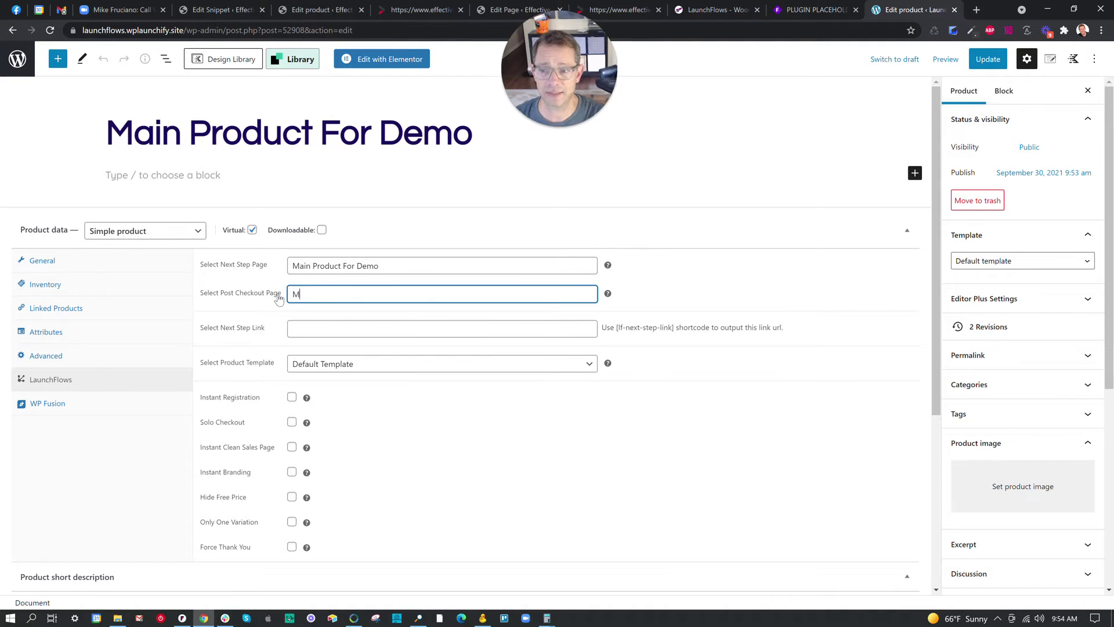
pyautogui.press('BackSpace')
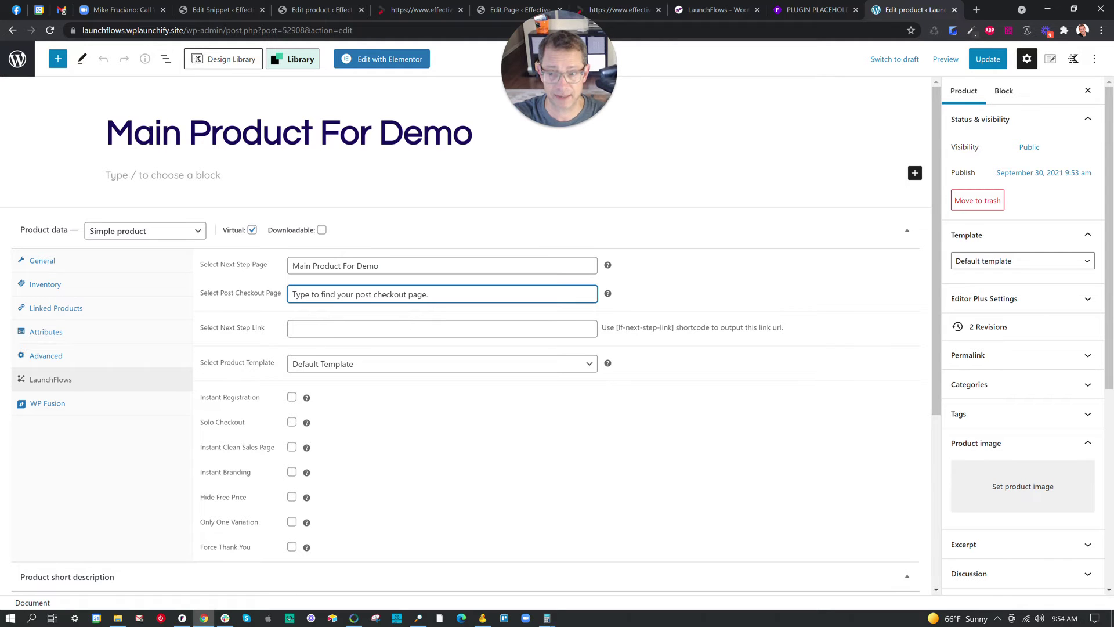
pyautogui.click(990, 55)
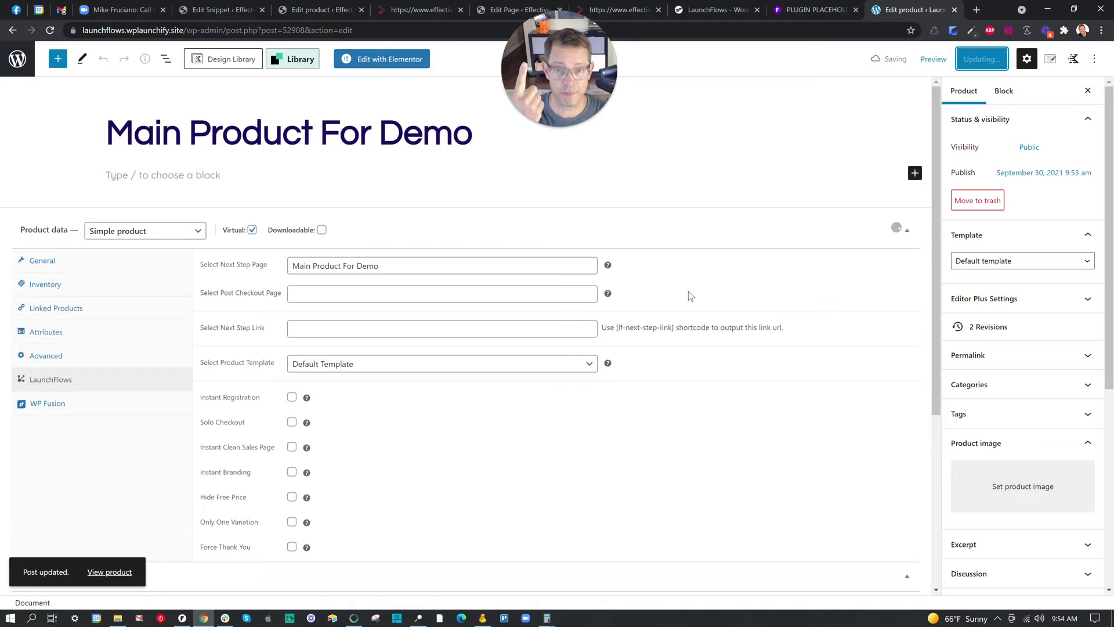
# Step: Set the pizza picture product_3.jpg from the media library as the product image
pyautogui.click(1019, 486)
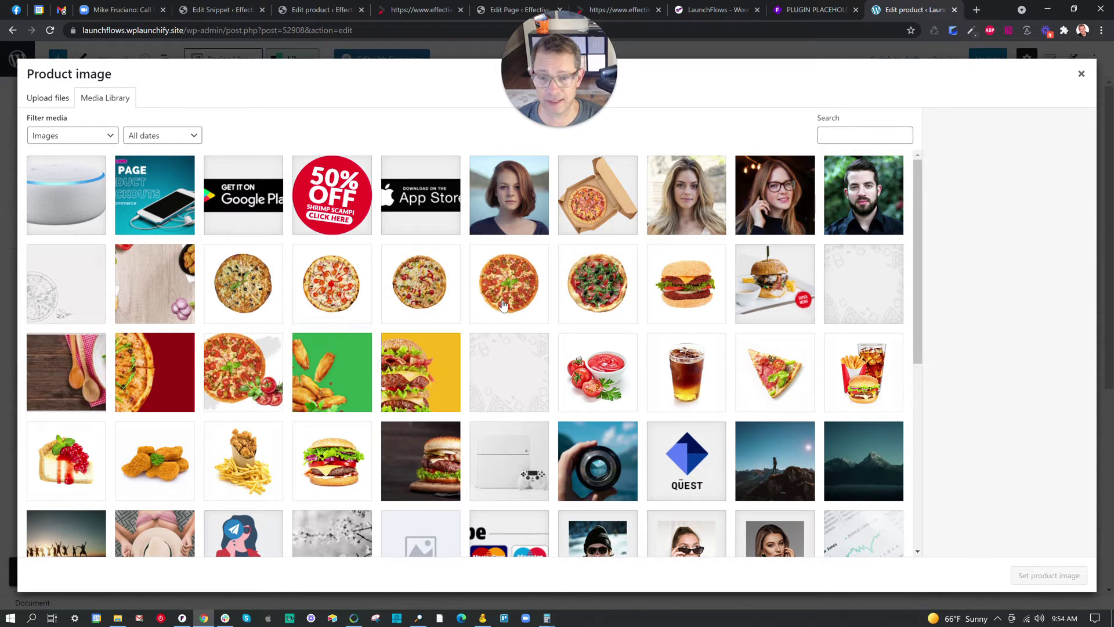
pyautogui.click(259, 282)
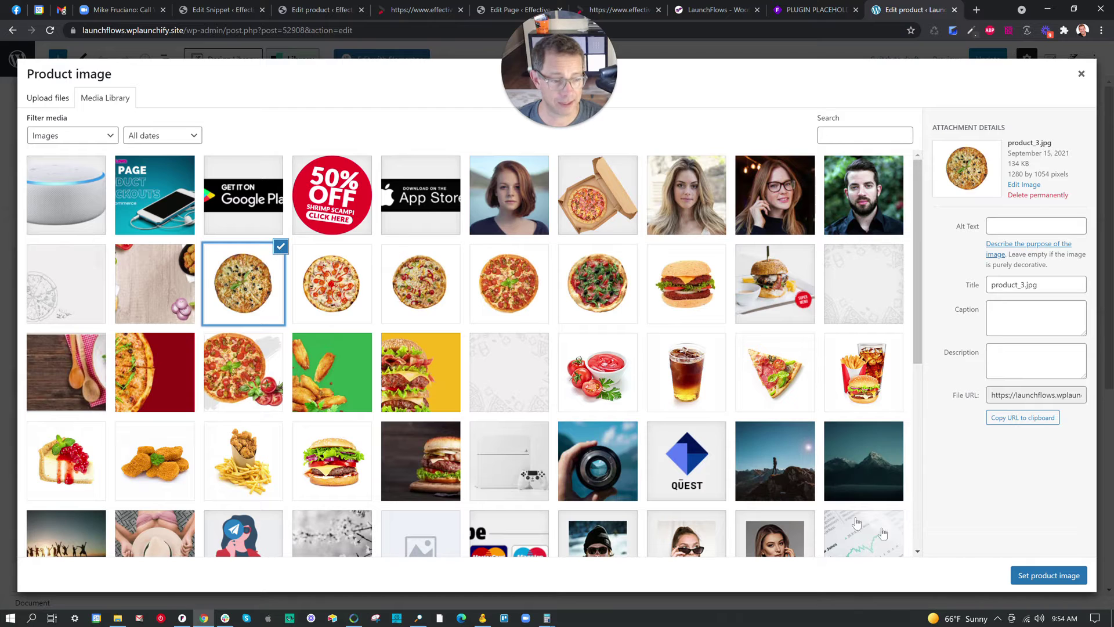
pyautogui.click(1048, 575)
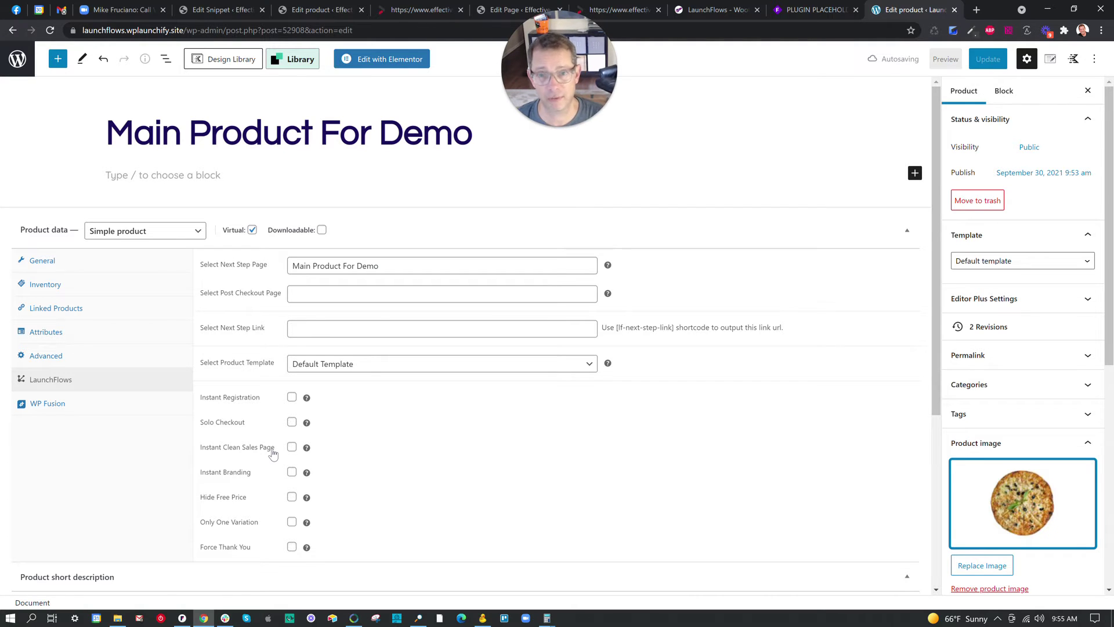
# Step: Enable Instant Clean Sales Page in the LaunchFlows settings, update the product, and preview it in a new tab
pyautogui.click(291, 449)
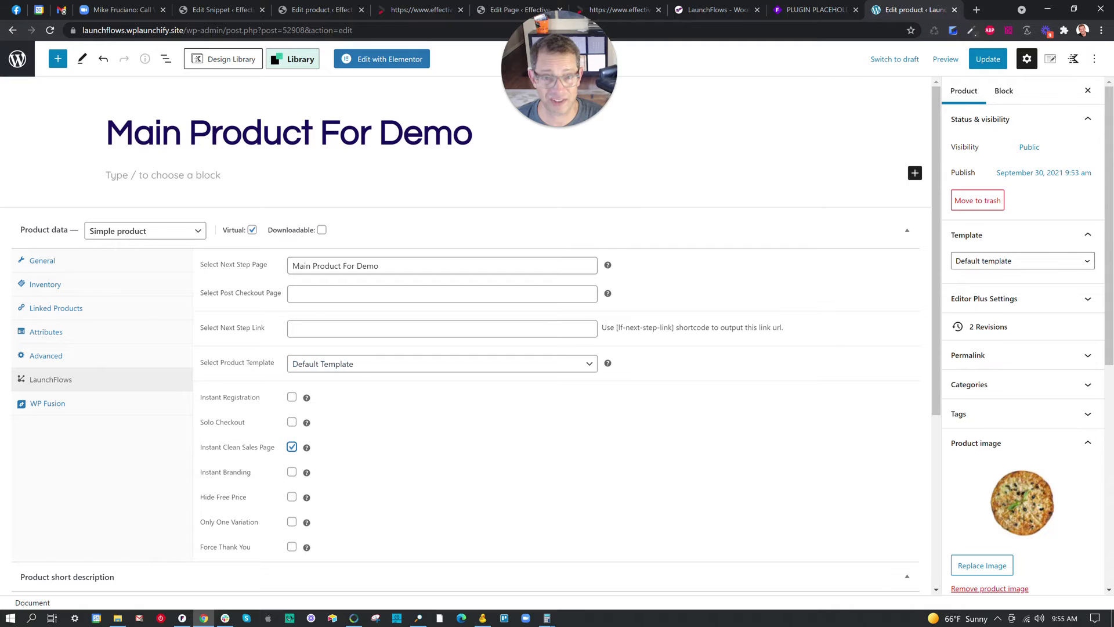
pyautogui.click(981, 59)
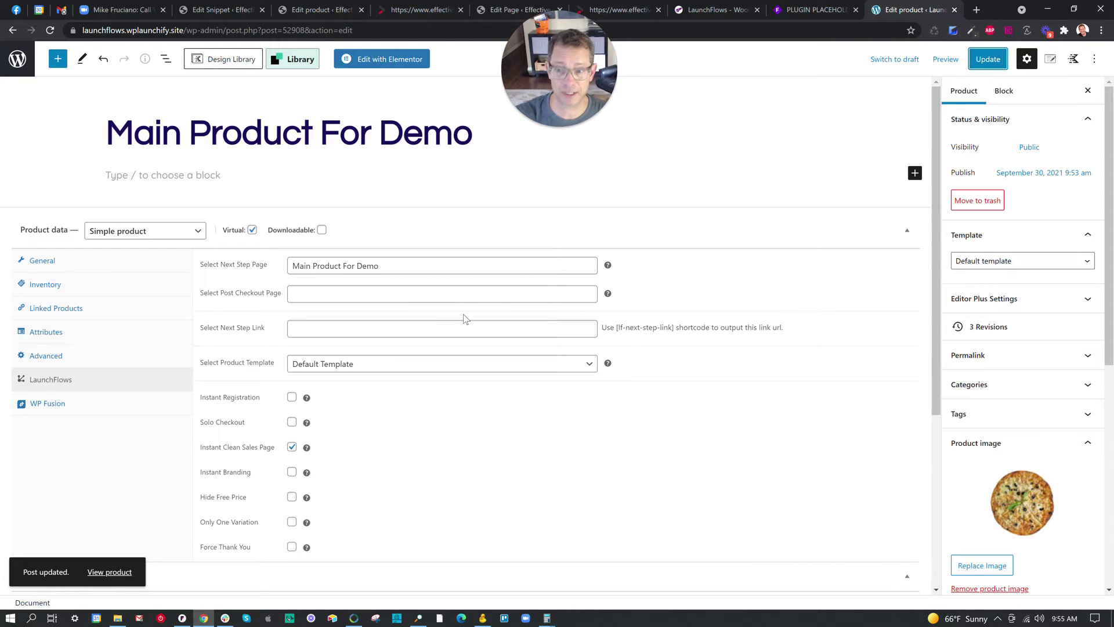
pyautogui.click(945, 59)
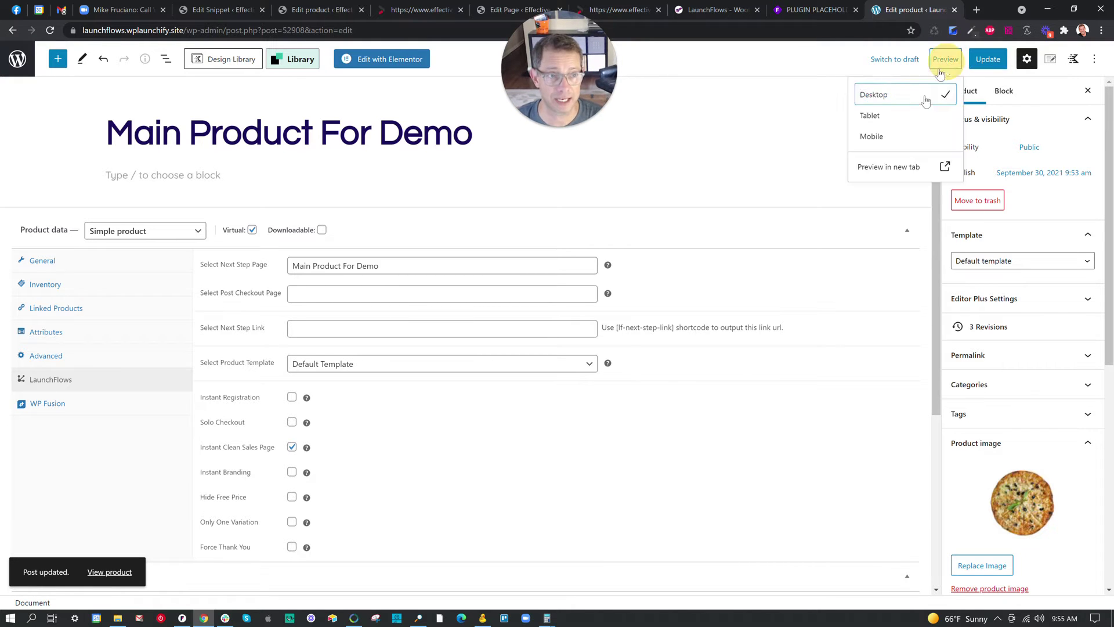
pyautogui.click(888, 167)
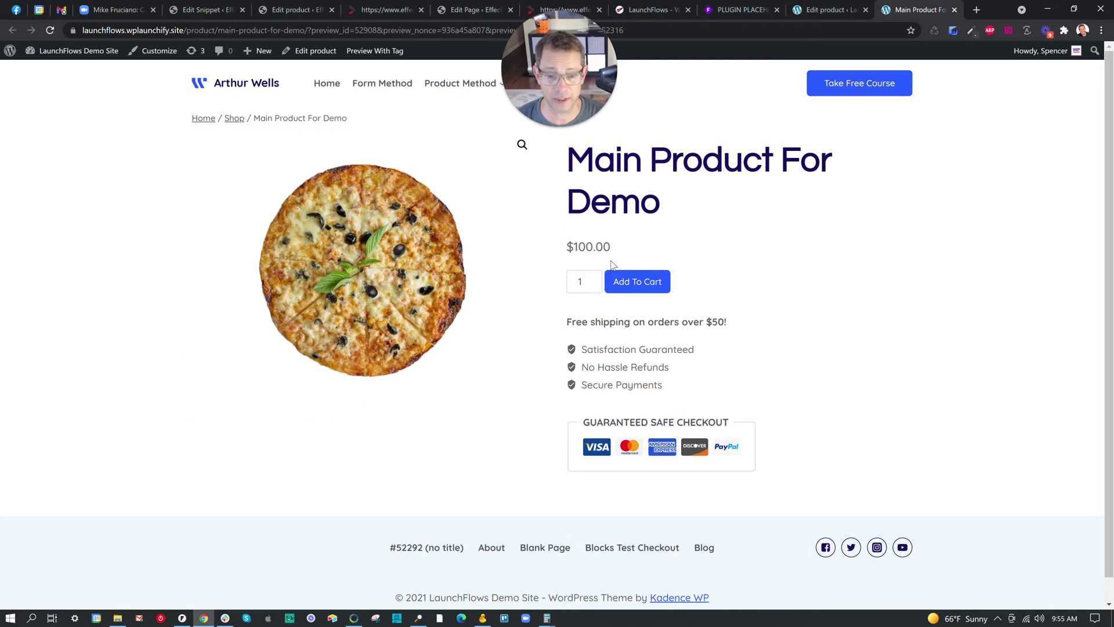
# Step: Switch to the Whimsical flowchart and select the "Main Product Checkout On Same Page" box to review that funnel path
pyautogui.click(826, 10)
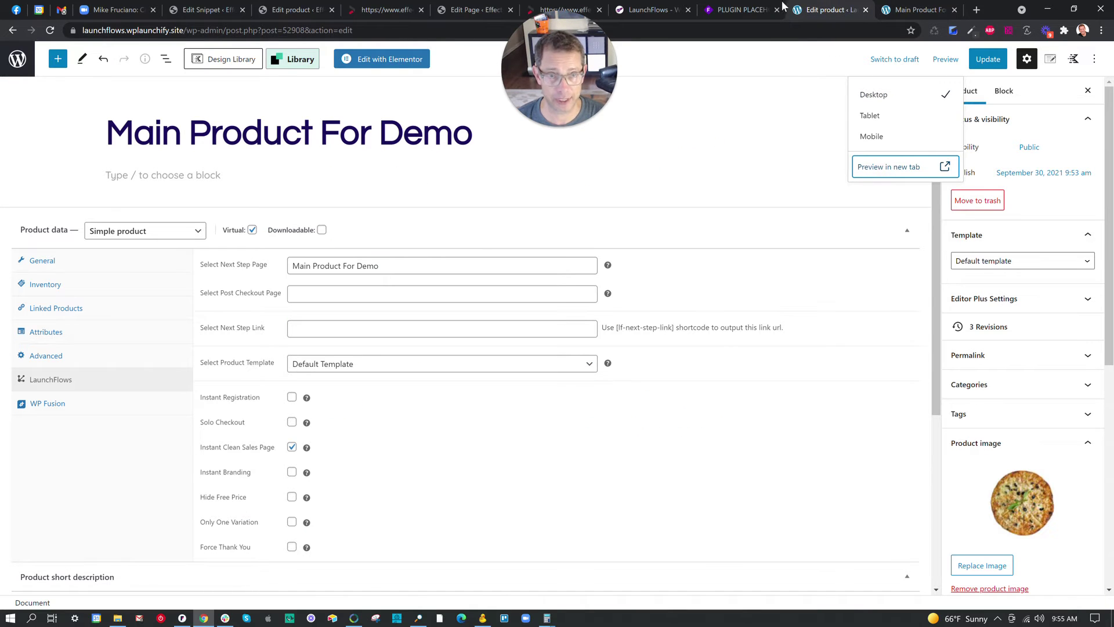
pyautogui.click(737, 10)
pyautogui.click(276, 277)
pyautogui.click(256, 319)
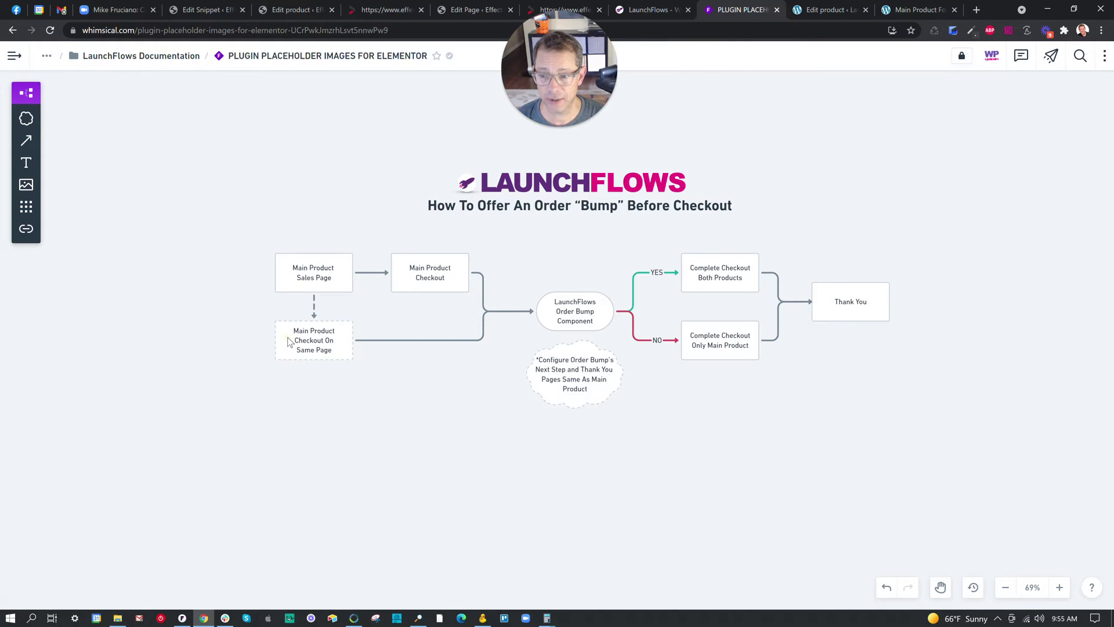
pyautogui.click(289, 341)
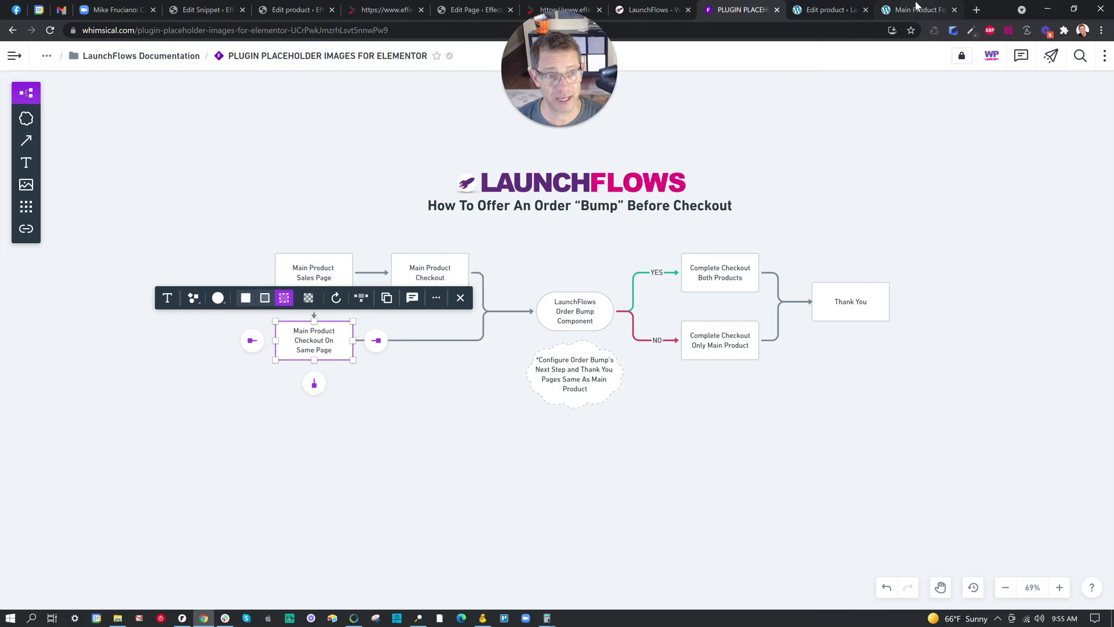
# Step: Back in the WordPress product editor, enable the option to add a checkout to this post and update the product
pyautogui.click(835, 10)
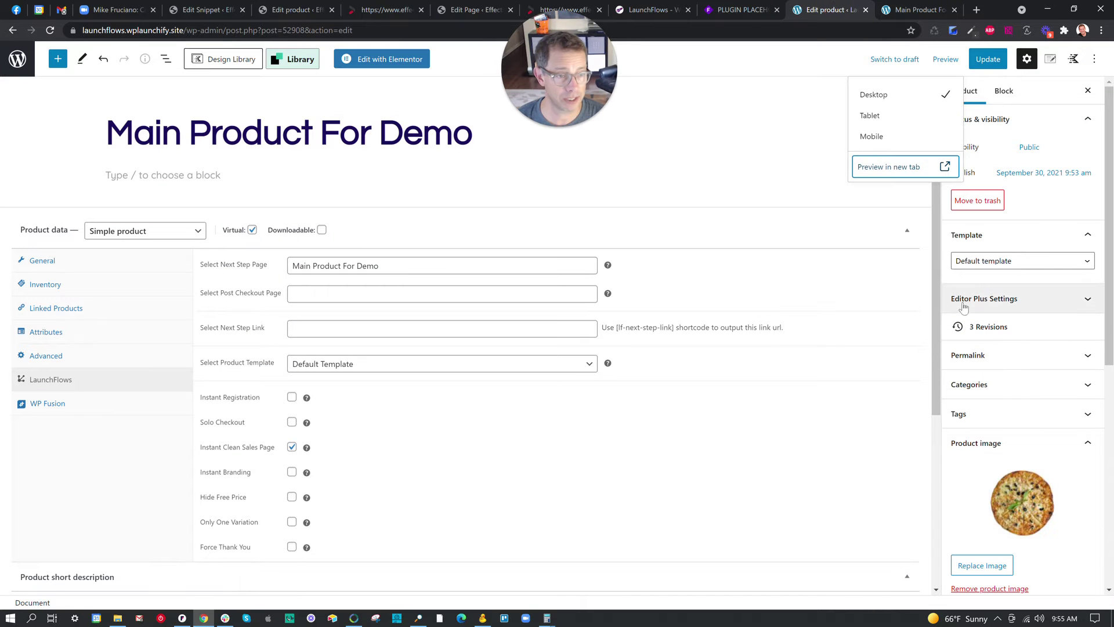
pyautogui.scroll(-5, 982, 312)
pyautogui.scroll(-1, 981, 325)
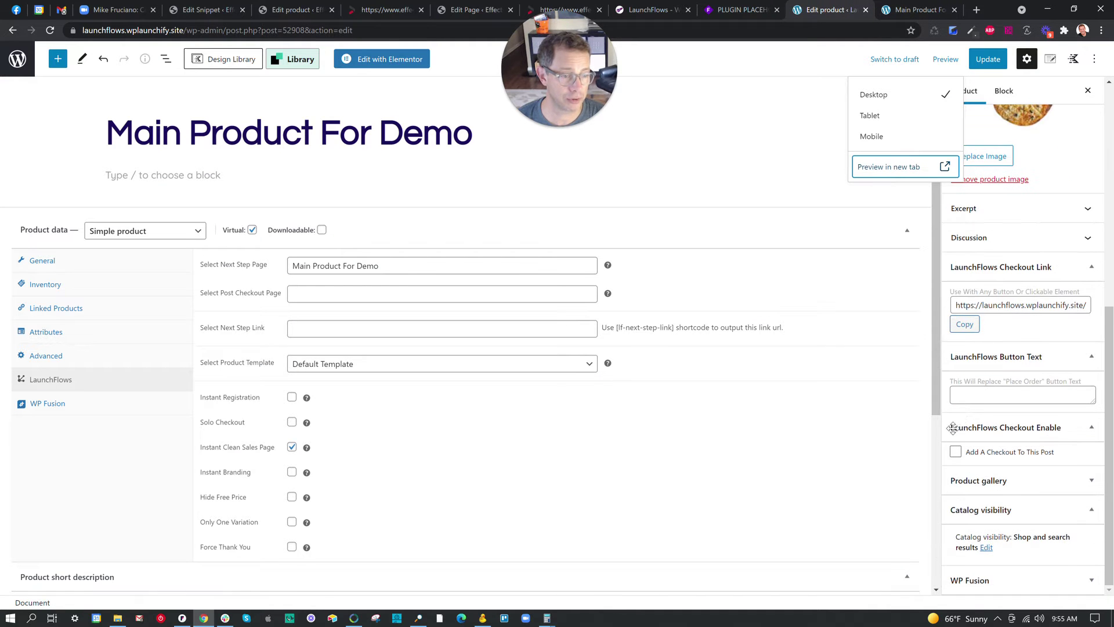
pyautogui.click(955, 452)
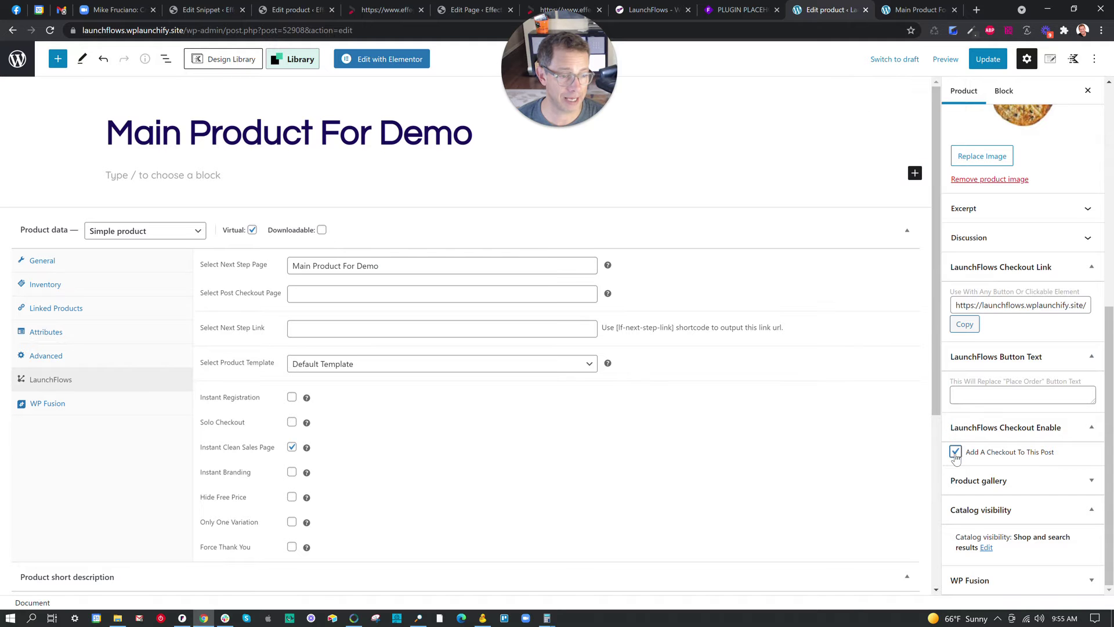
pyautogui.click(986, 59)
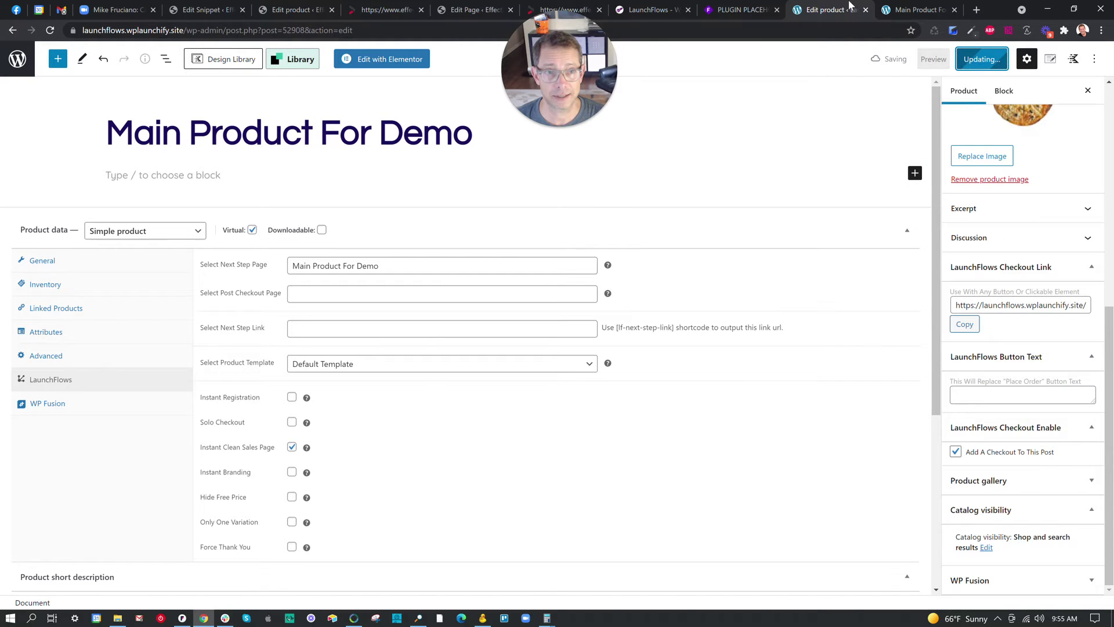
# Step: Reload the product's preview page and examine the billing details, order summary and payment section below the product
pyautogui.click(911, 10)
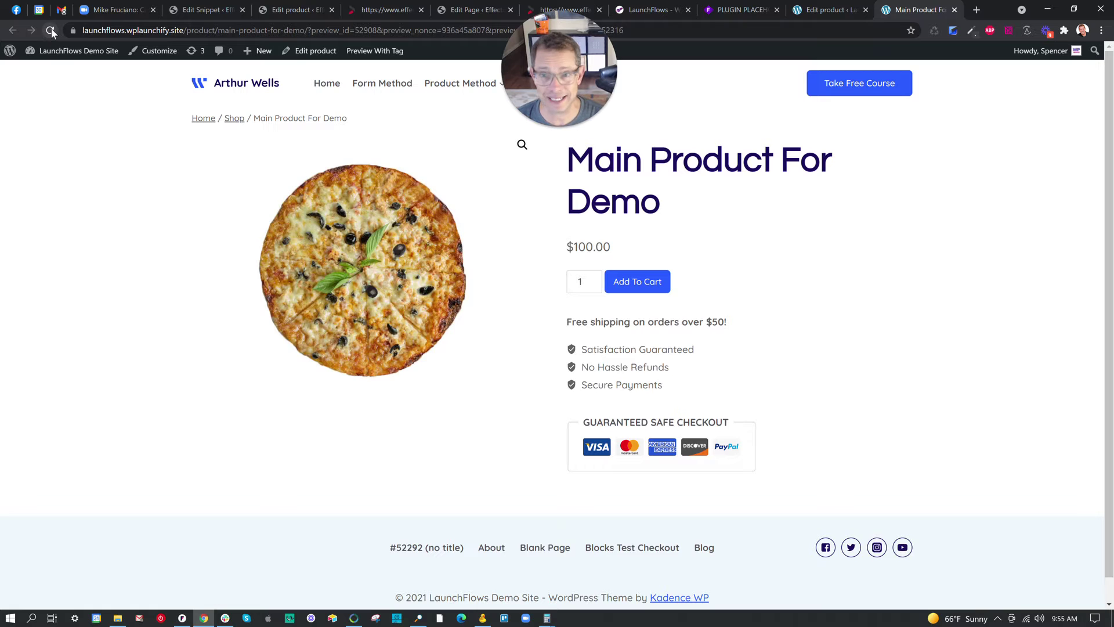
pyautogui.click(50, 29)
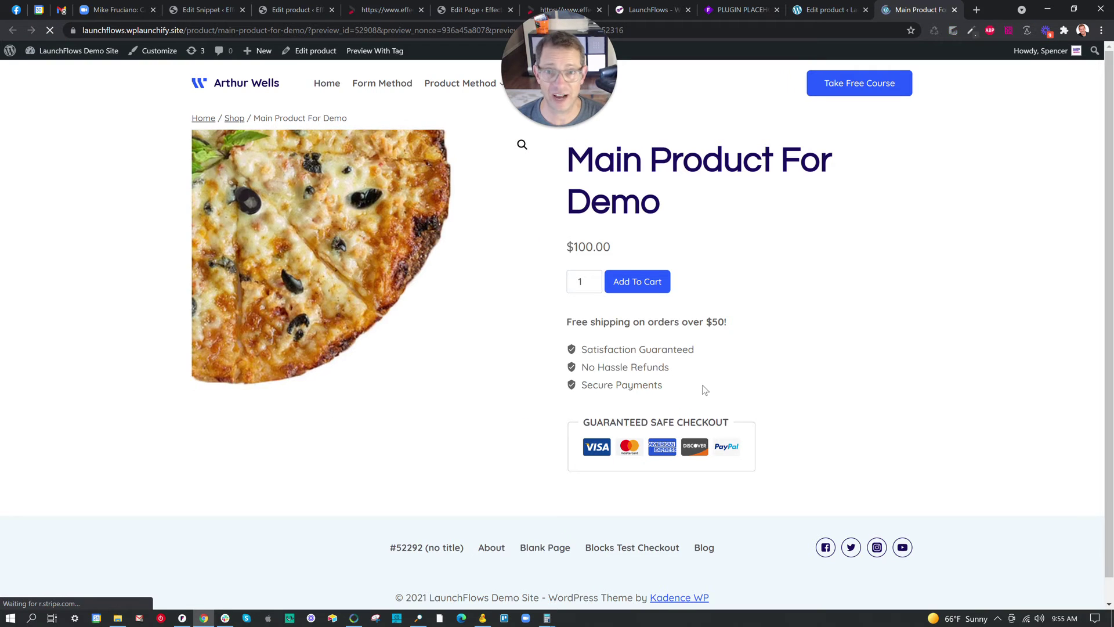
pyautogui.scroll(-8, 754, 357)
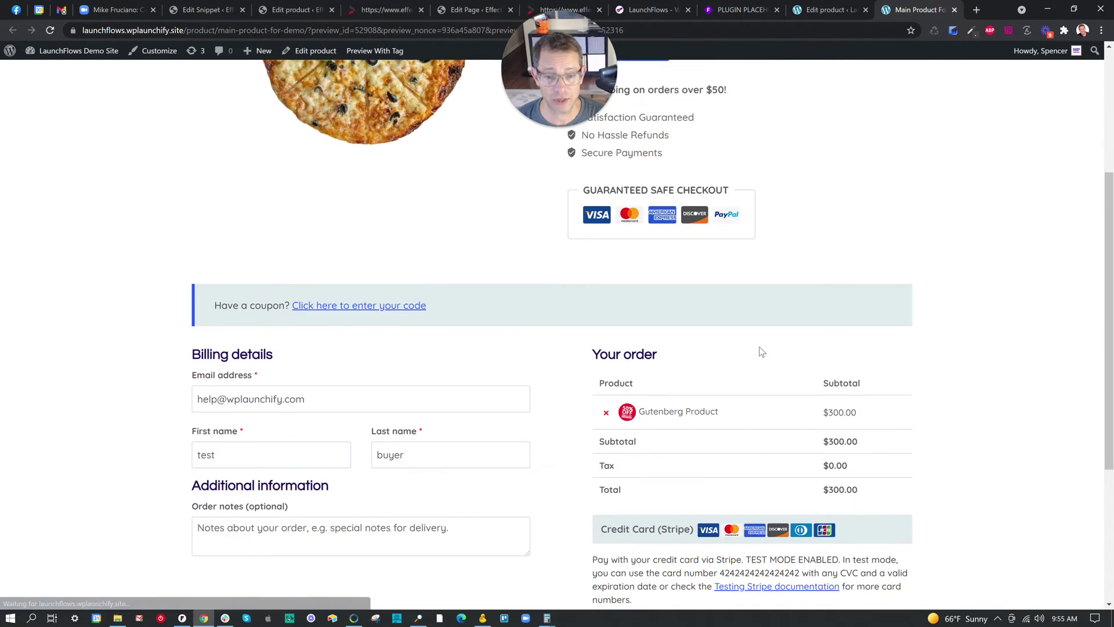
pyautogui.scroll(7, 824, 348)
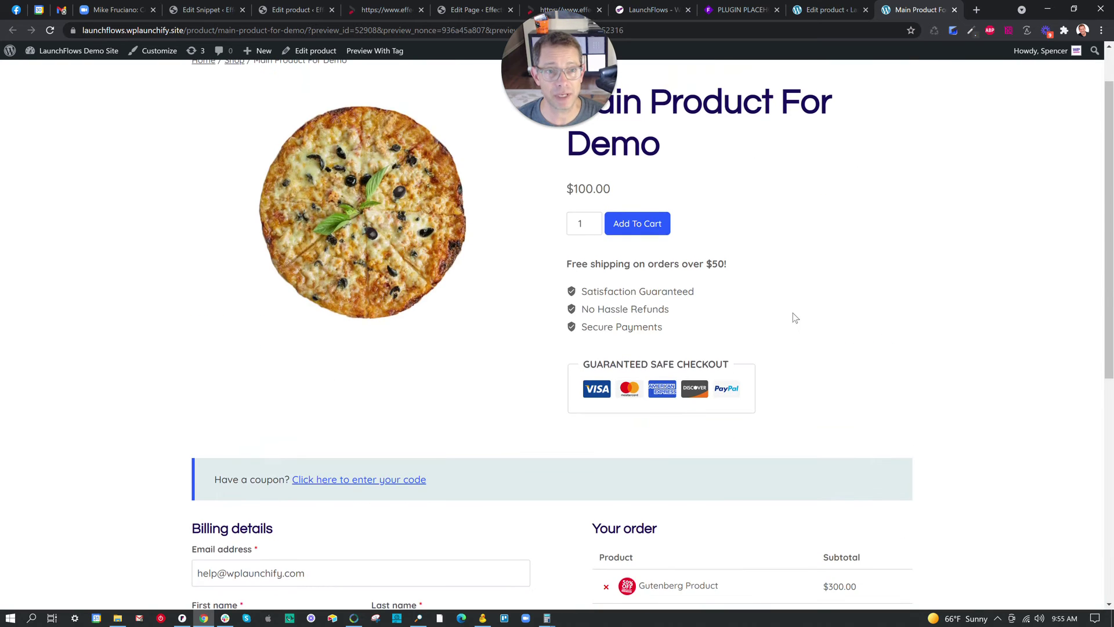
pyautogui.click(821, 14)
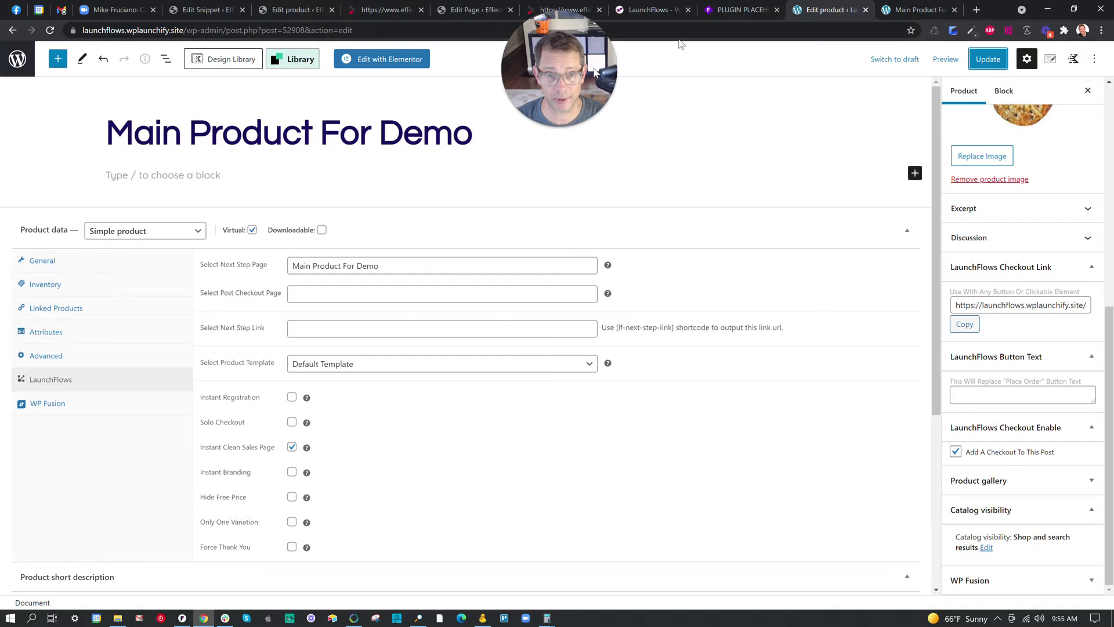
pyautogui.click(917, 10)
pyautogui.scroll(-1, 741, 274)
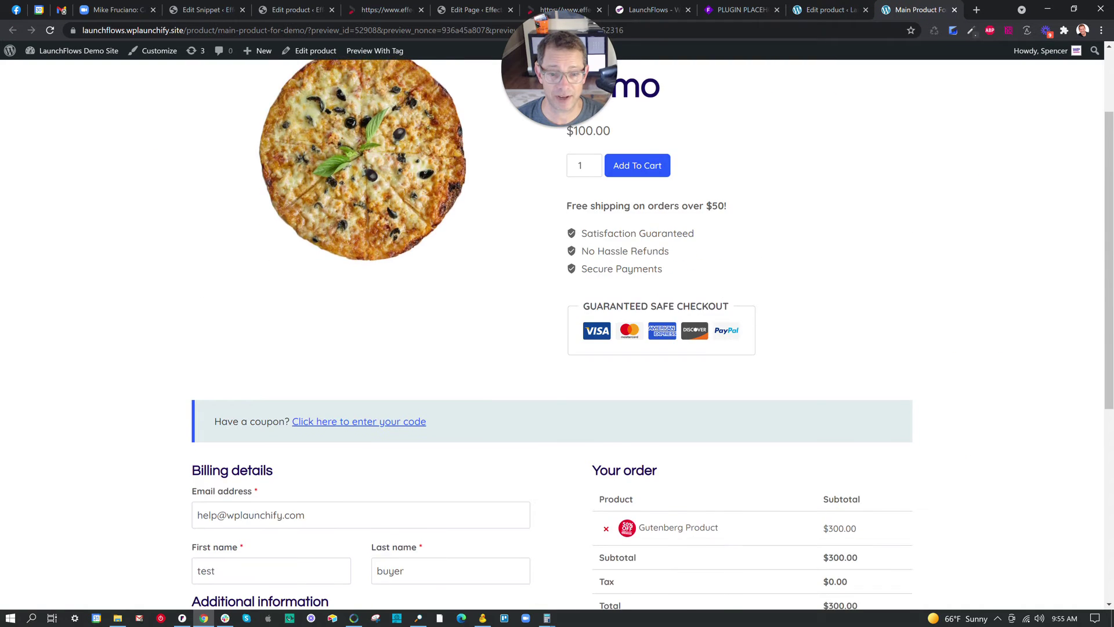
pyautogui.scroll(-6, 696, 307)
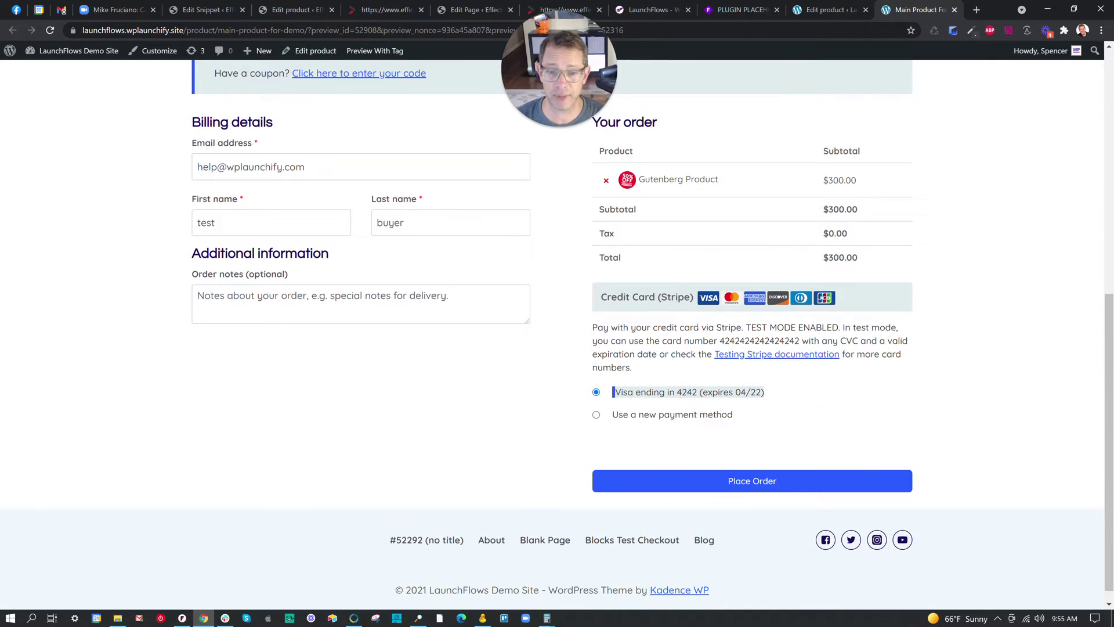
pyautogui.scroll(7, 557, 334)
# Step: Return to the product editor, add a LaunchFlows Payment block to the product content, and update the product
pyautogui.click(824, 10)
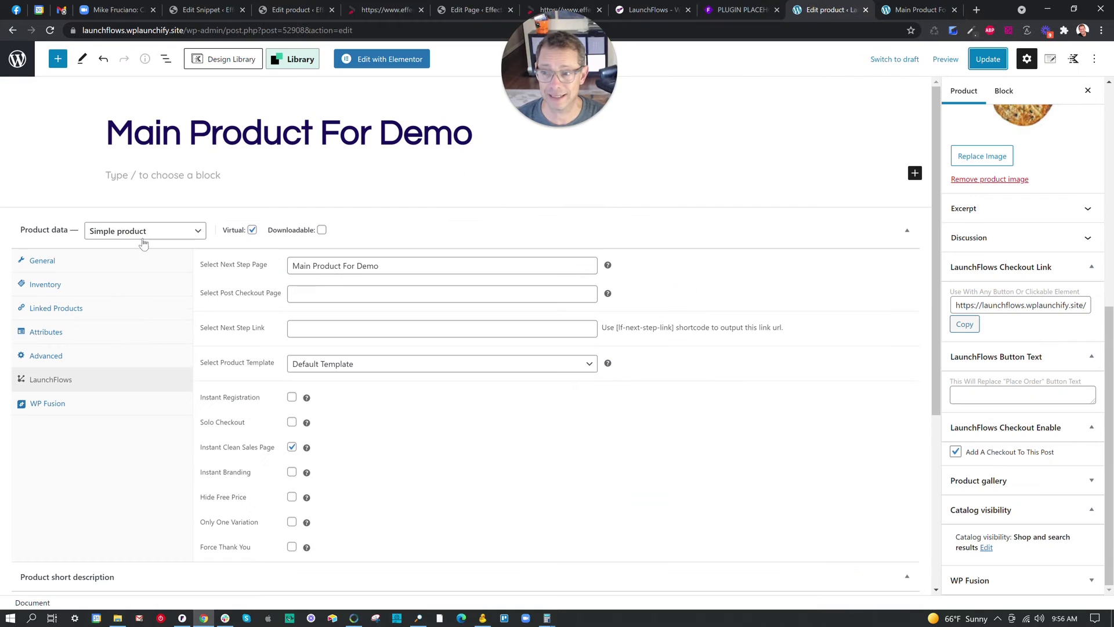
pyautogui.click(164, 175)
pyautogui.write('/paymen')
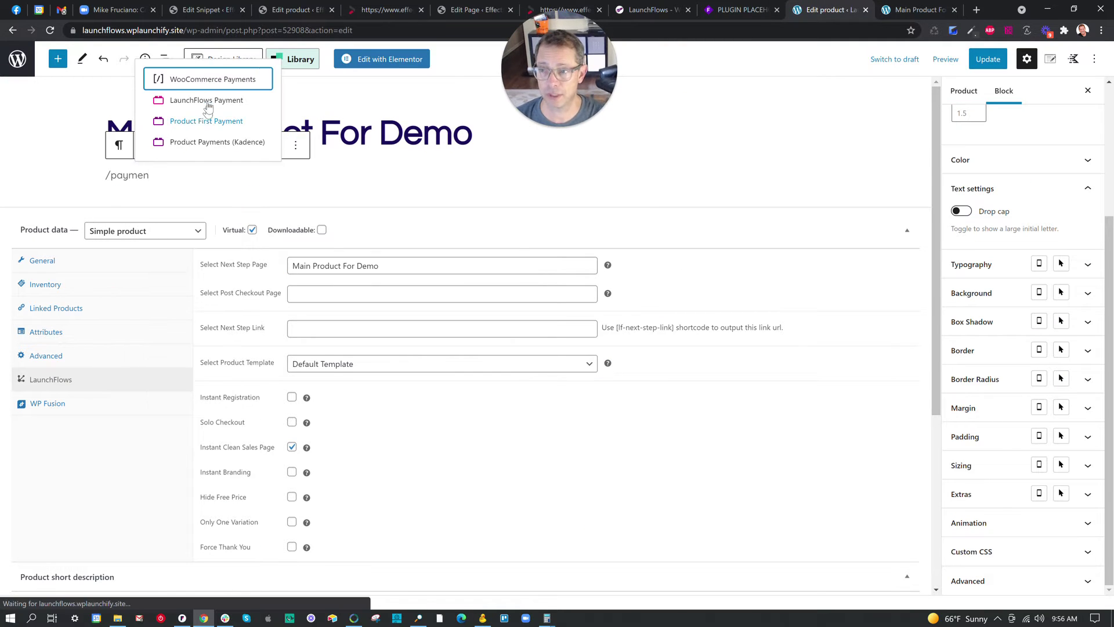
pyautogui.click(207, 99)
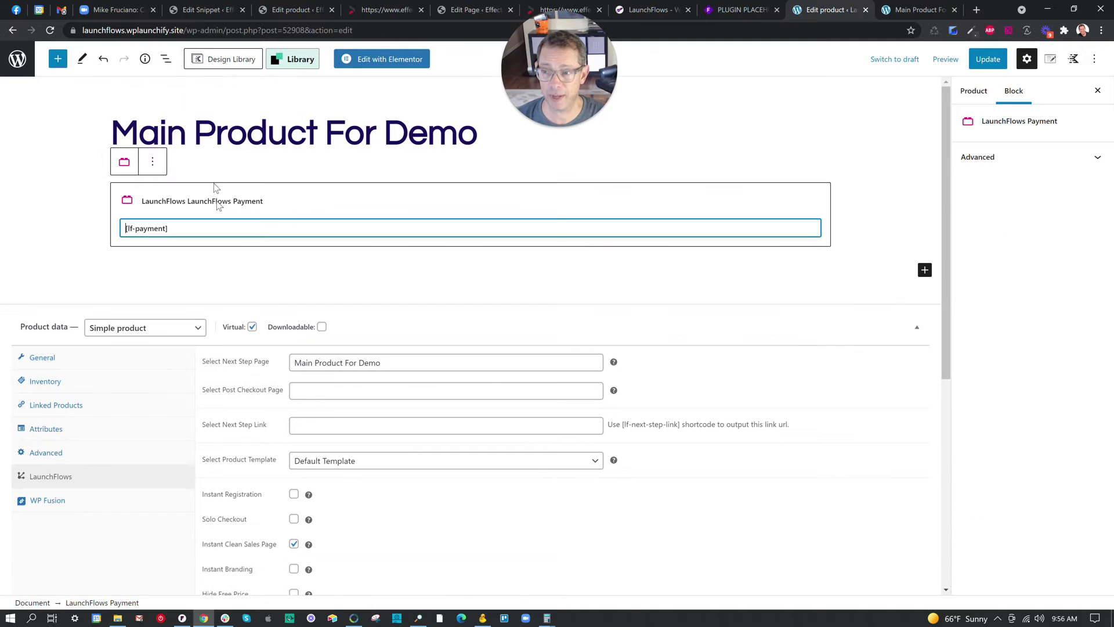
pyautogui.click(985, 60)
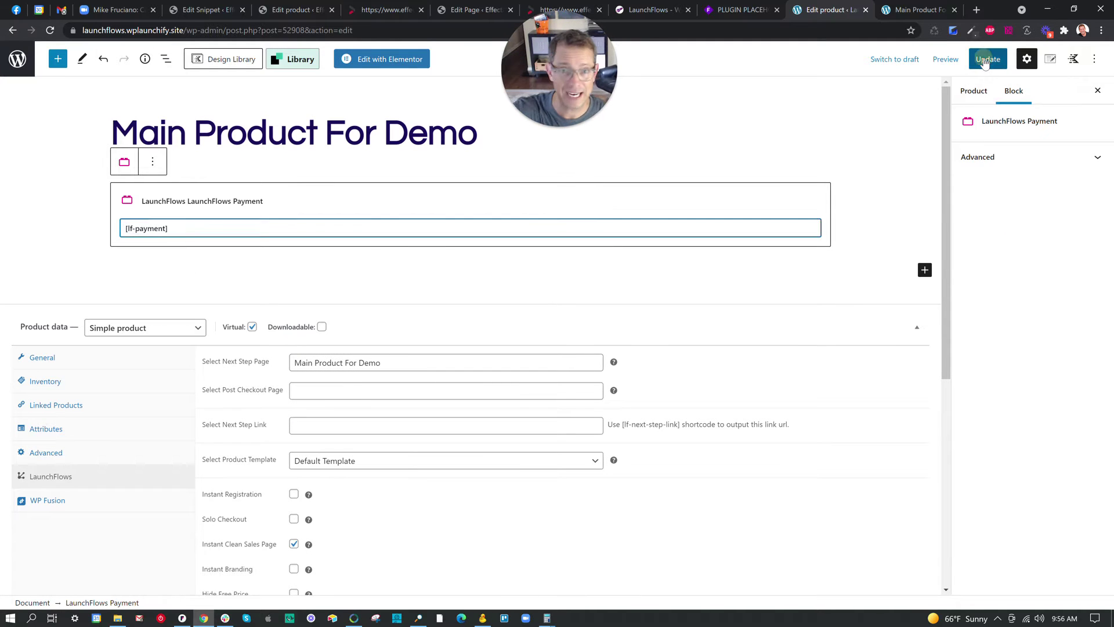
# Step: Reload the product preview and check how the checkout layout looks with the LaunchFlows Payment block in place
pyautogui.click(911, 10)
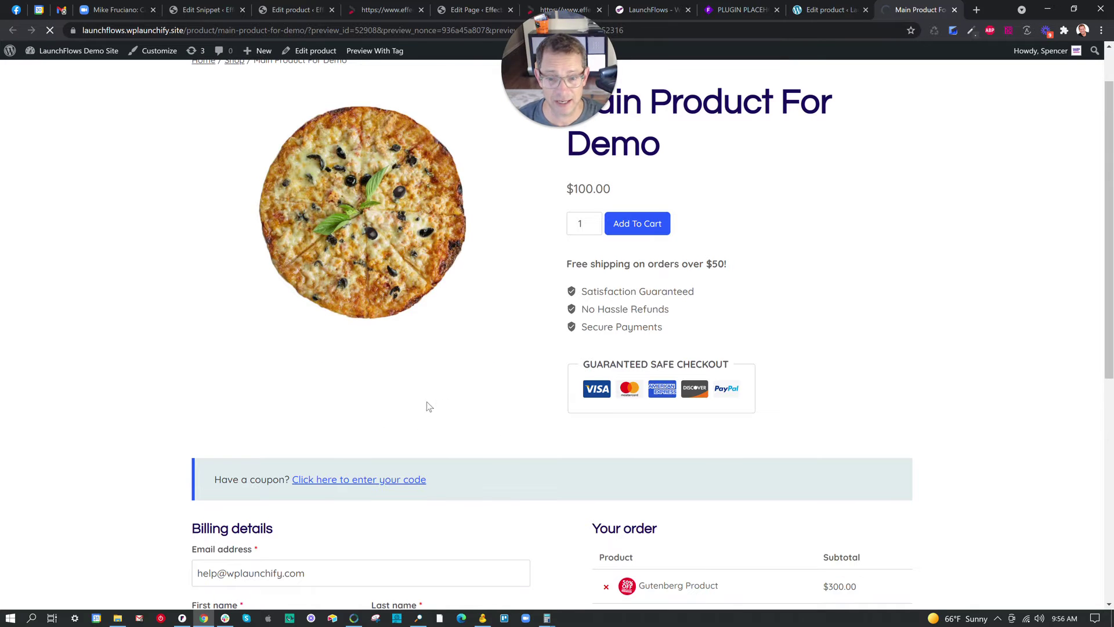
pyautogui.scroll(-3, 477, 351)
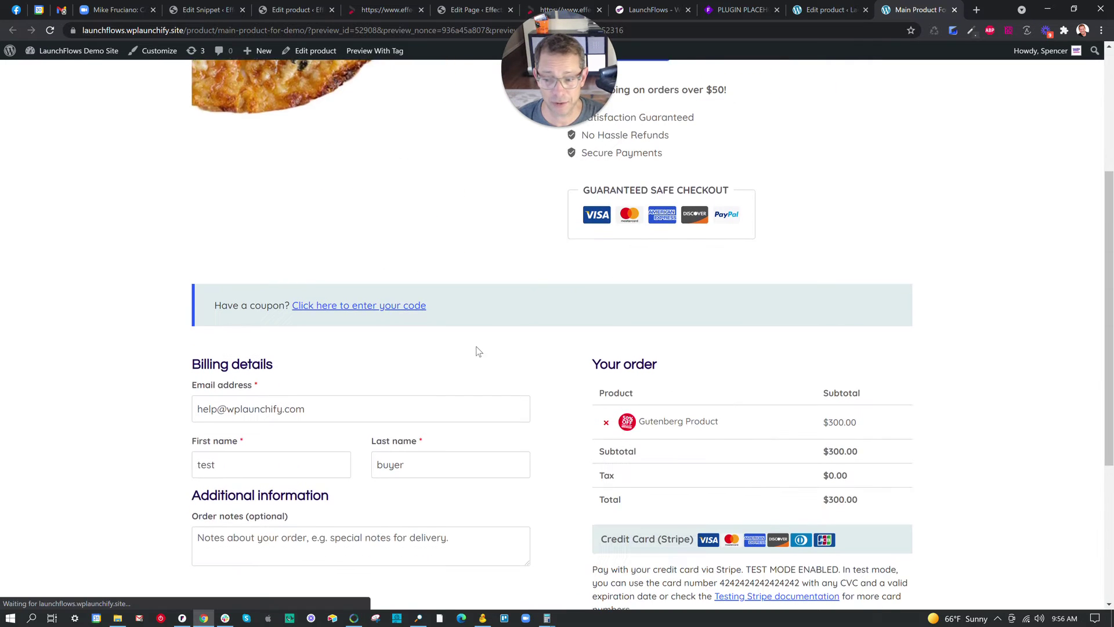
pyautogui.scroll(-1, 439, 354)
pyautogui.scroll(2, 725, 127)
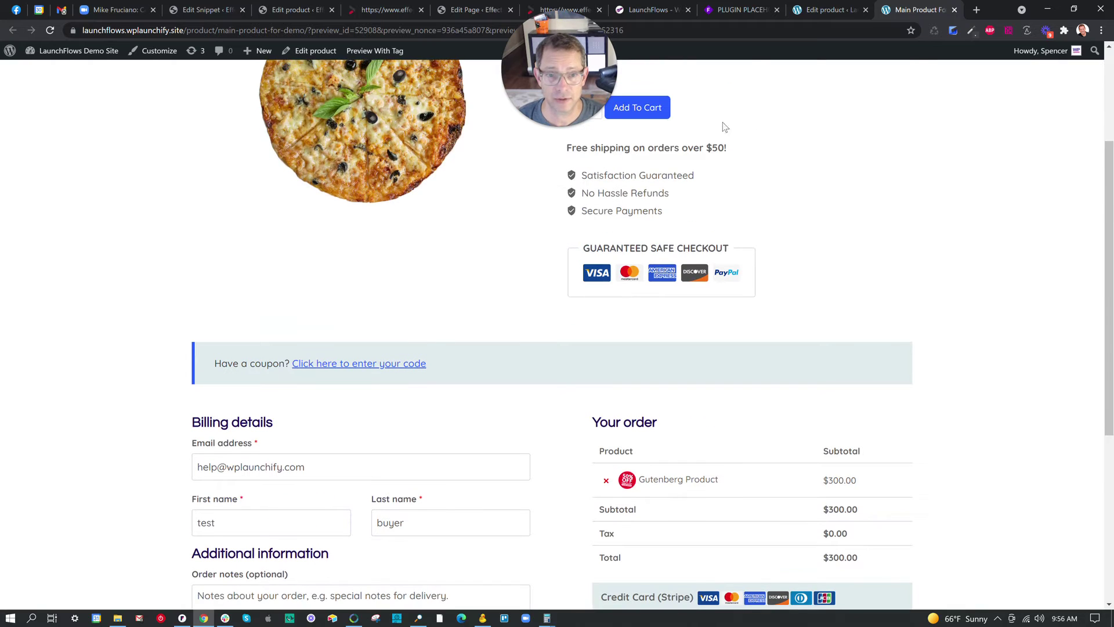
# Step: Update the product once more in the editor and refresh its preview page to recheck the checkout
pyautogui.click(842, 6)
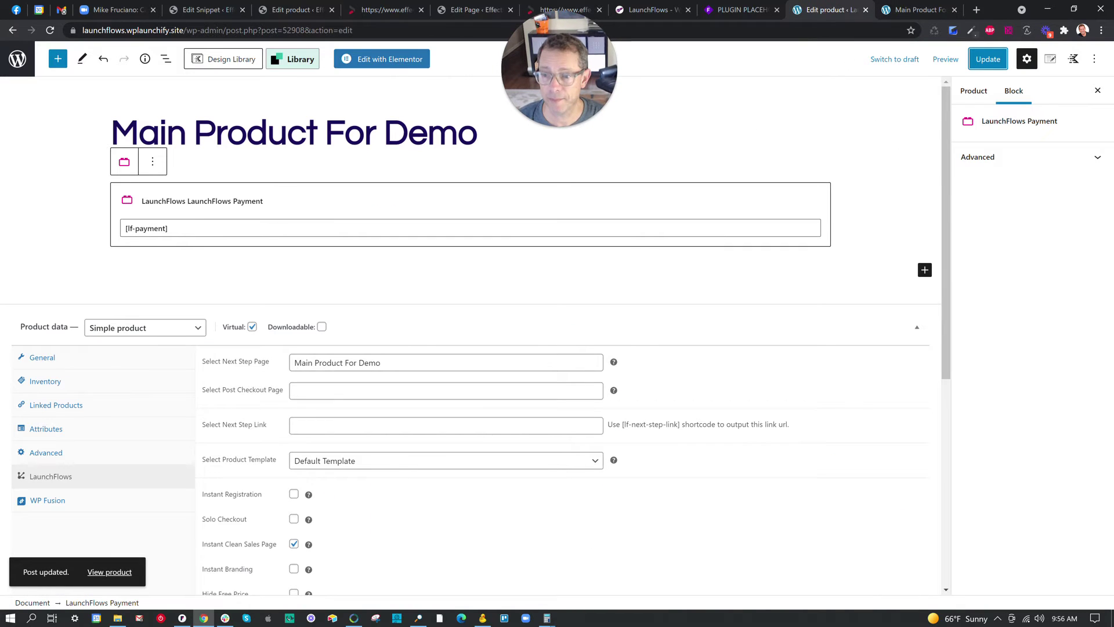
pyautogui.click(988, 60)
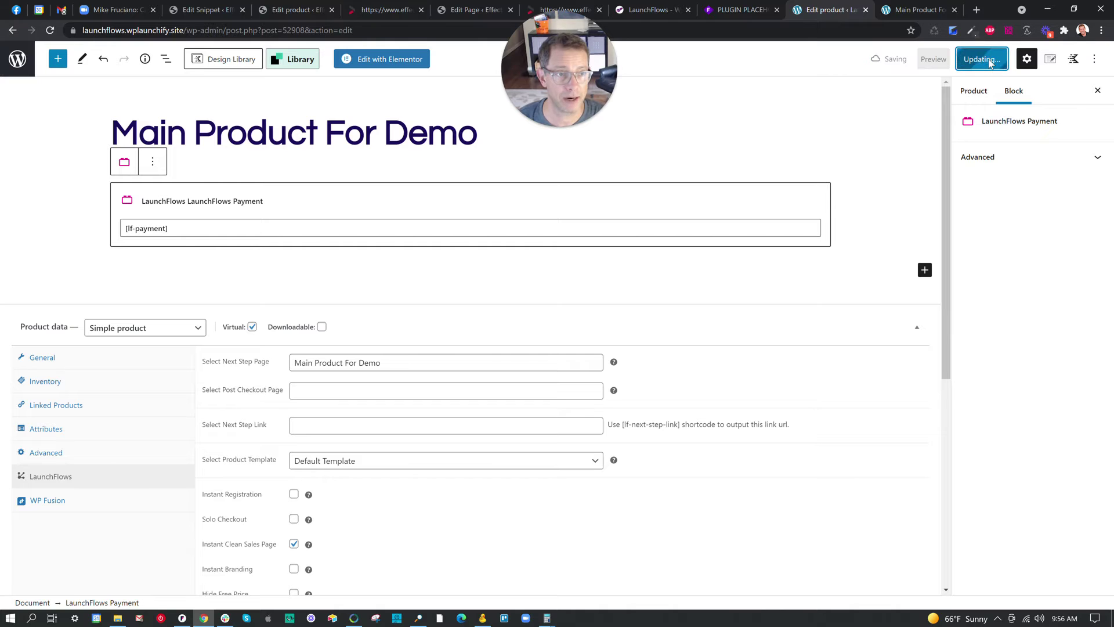
pyautogui.click(928, 65)
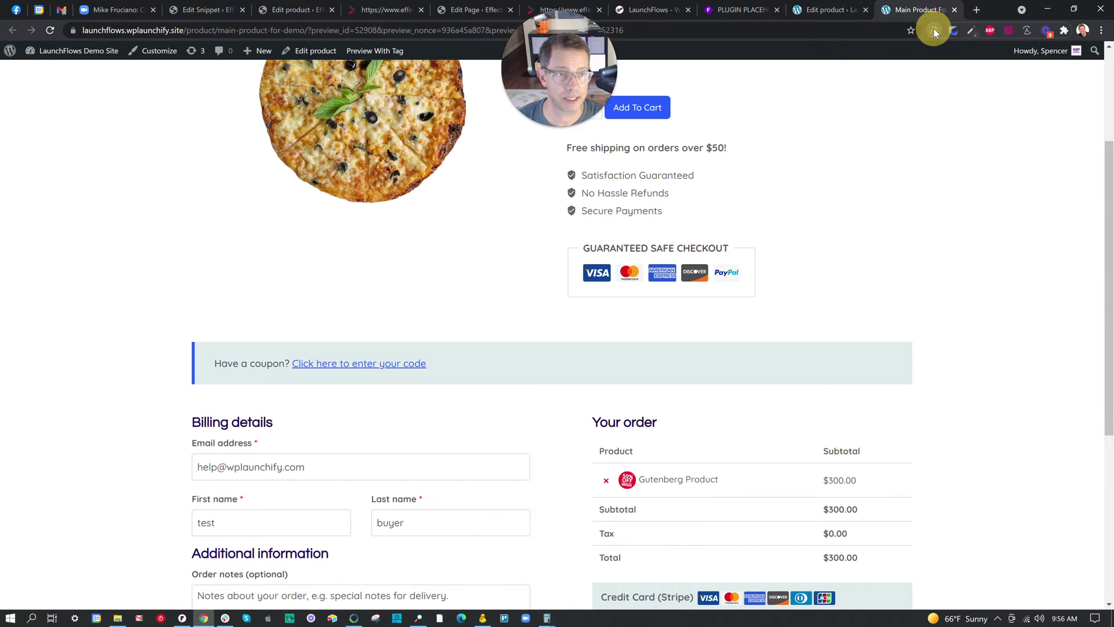
pyautogui.click(49, 30)
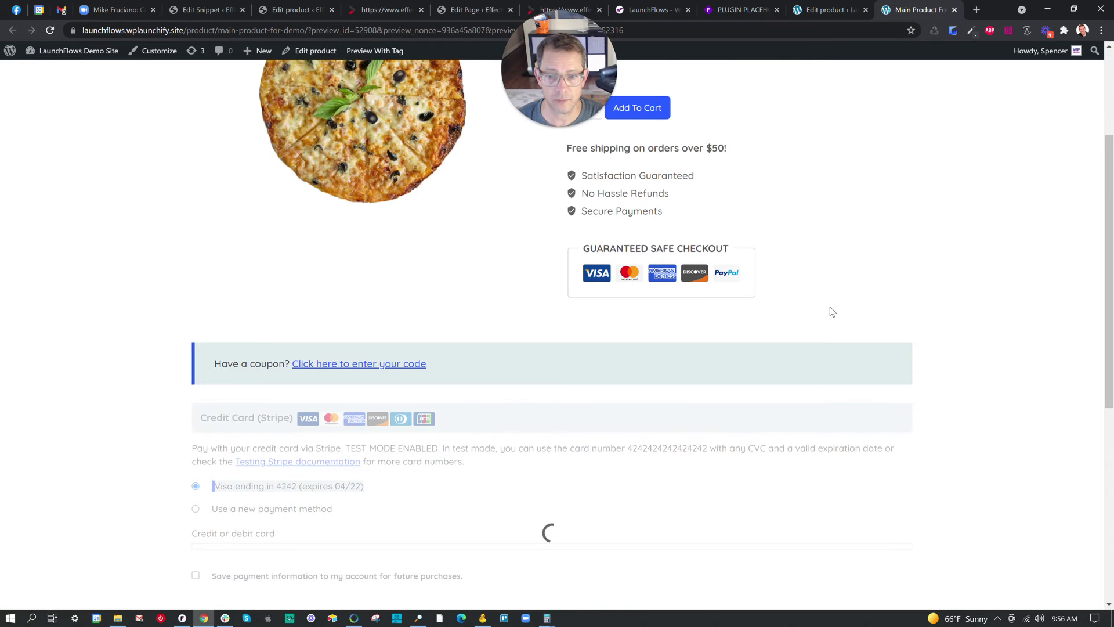
# Step: Examine the product preview's coupon area, Stripe payment section, billing details and order summary
pyautogui.scroll(-3, 835, 311)
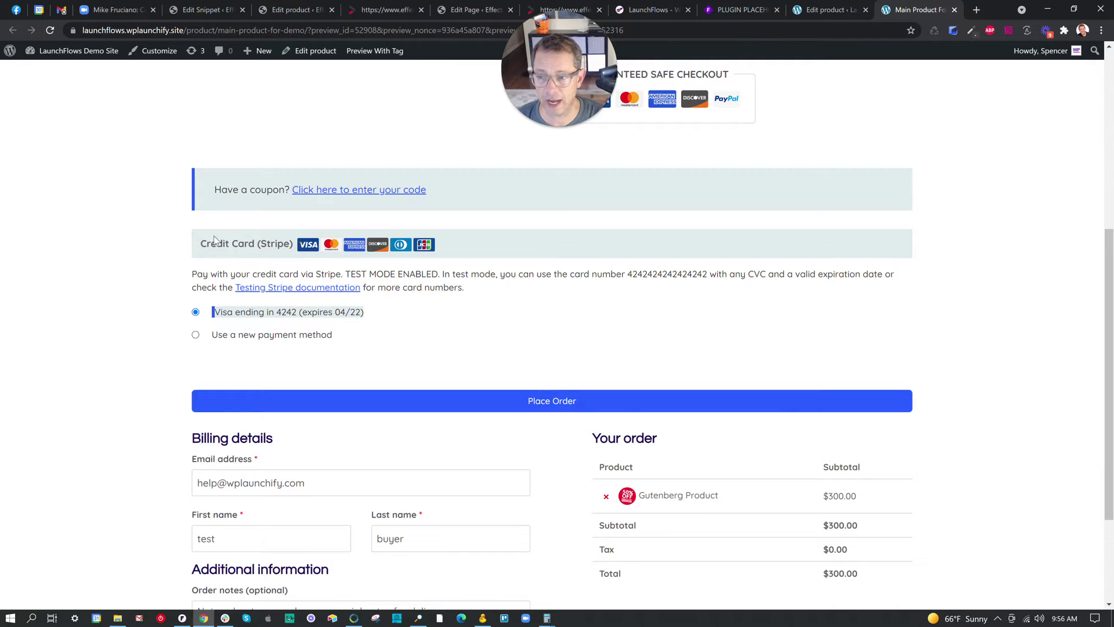
pyautogui.scroll(5, 255, 261)
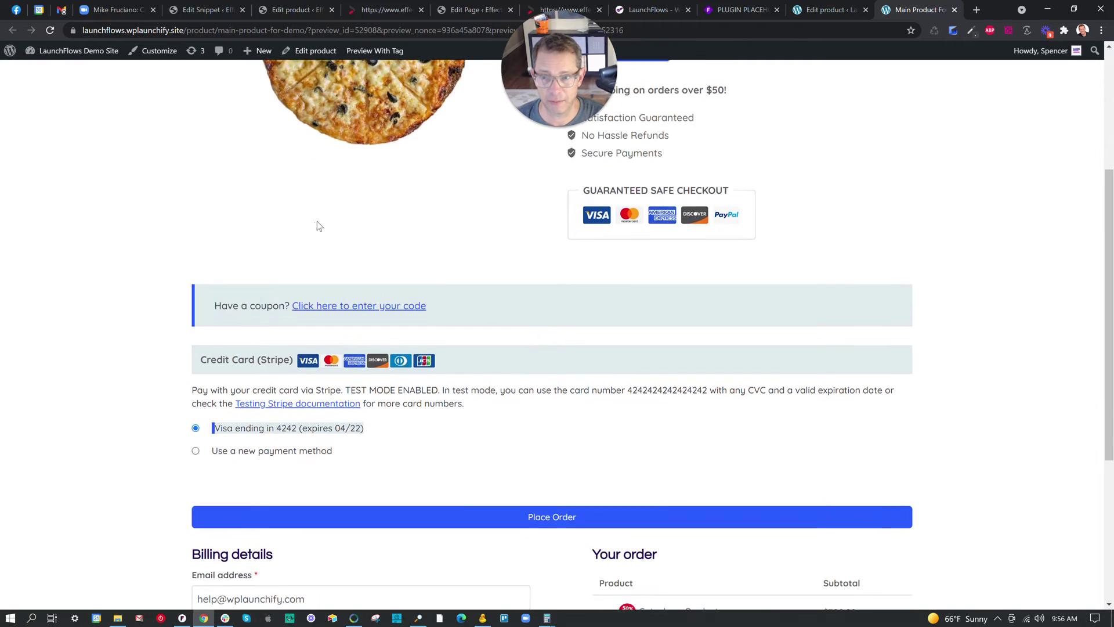
pyautogui.scroll(-5, 313, 217)
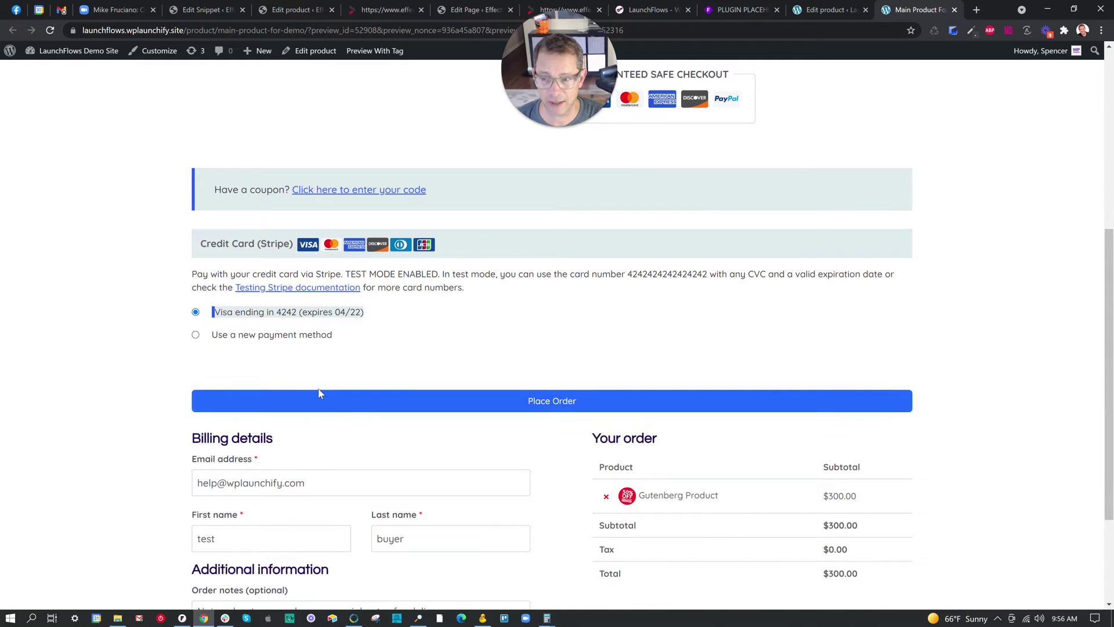
pyautogui.scroll(-3, 406, 435)
pyautogui.scroll(5, 691, 464)
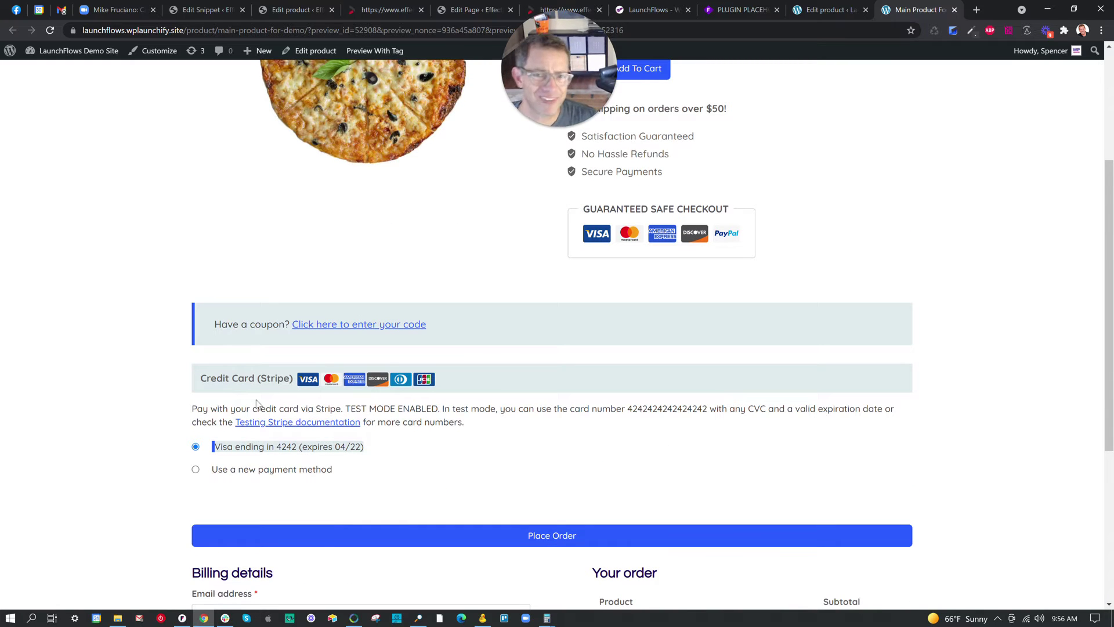
# Step: Return to the Main Product For Demo editor, remove the LaunchFlows Payment block from the content, and update the product
pyautogui.click(814, 9)
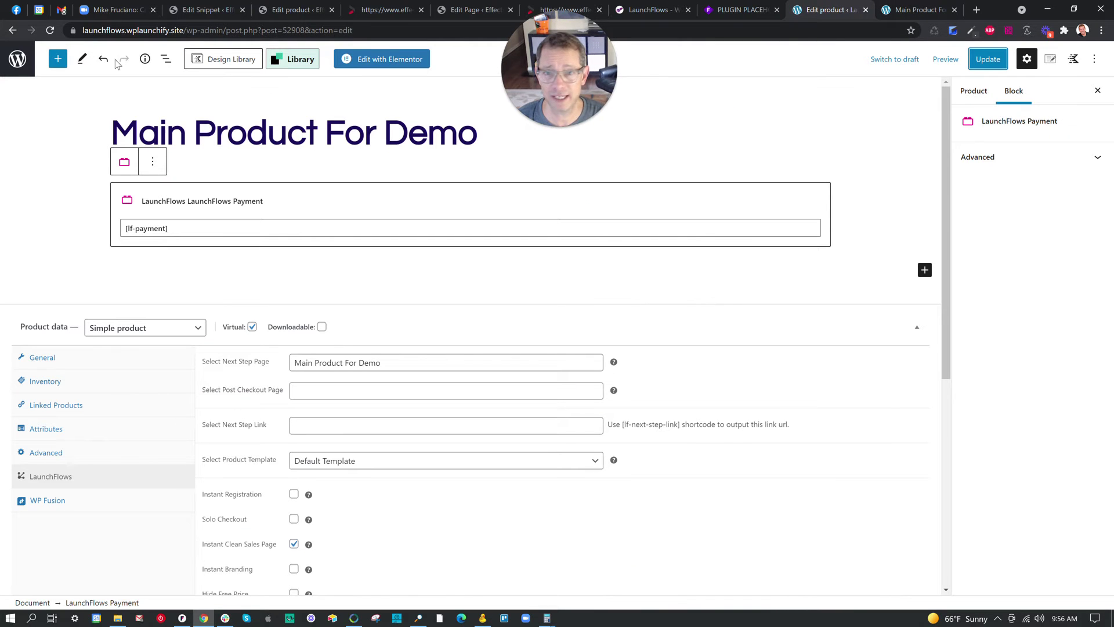
pyautogui.click(153, 162)
pyautogui.click(183, 401)
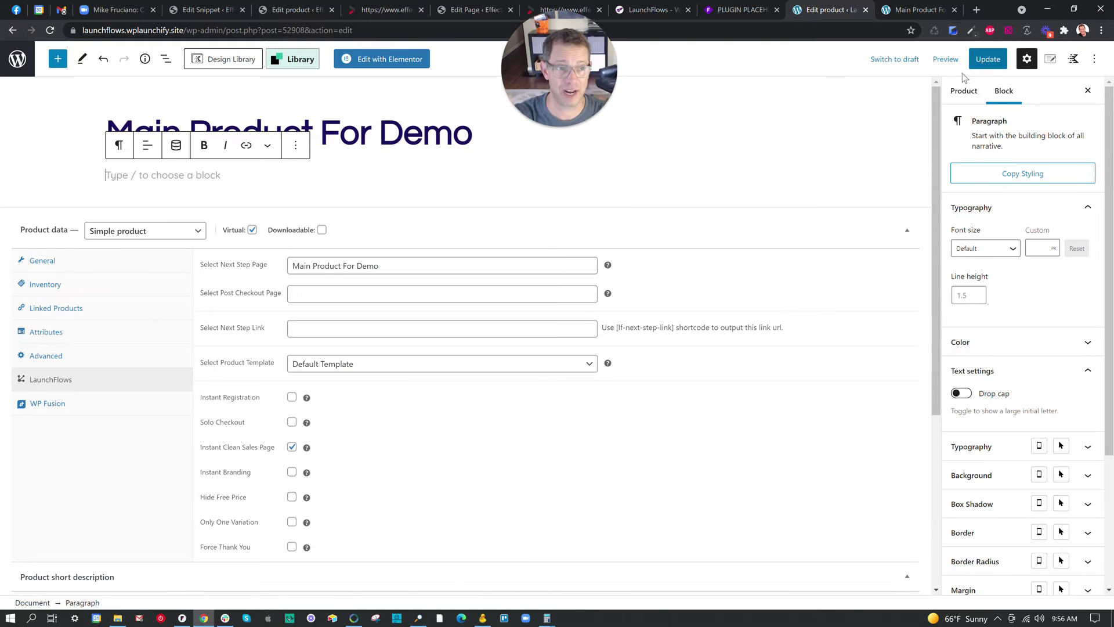
pyautogui.click(981, 60)
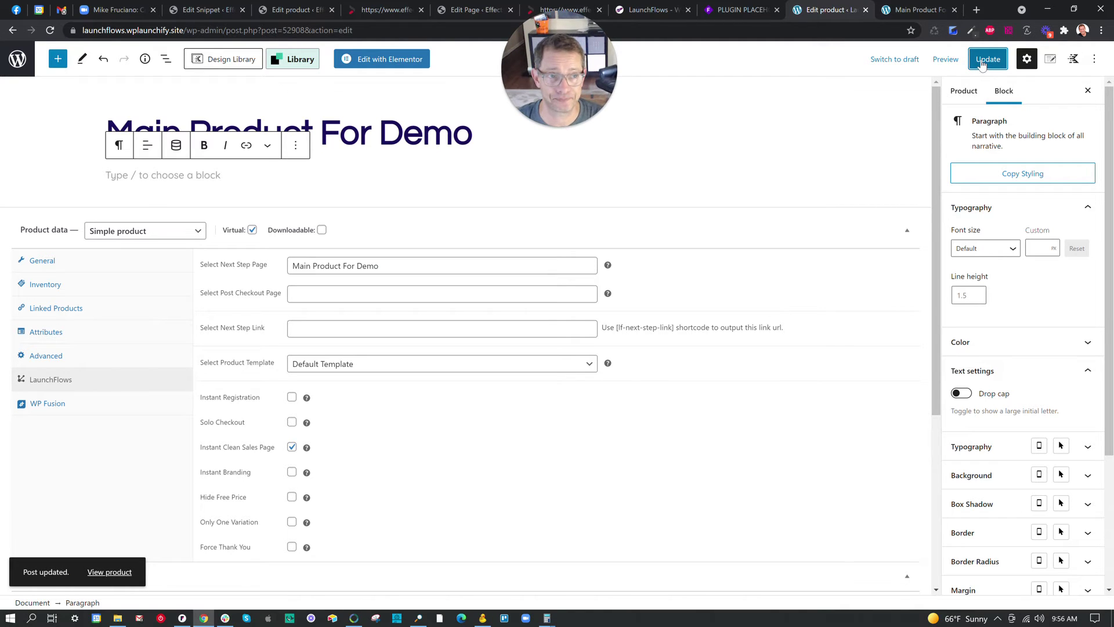
pyautogui.click(981, 62)
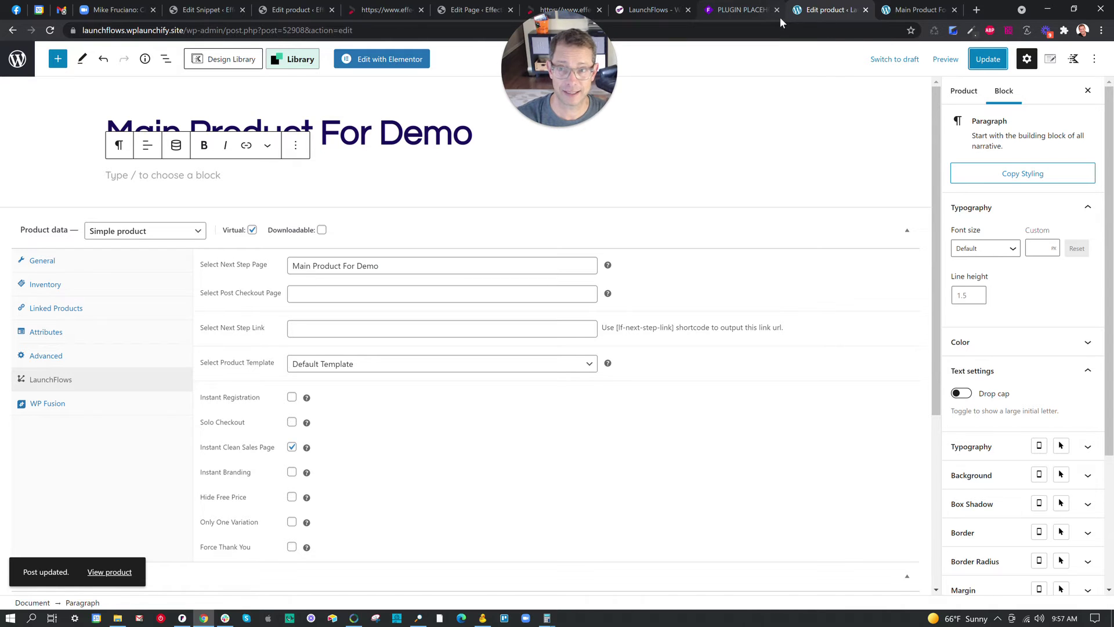
# Step: Open the site's dashboard in a new browser tab from the product preview and go to the list of all products
pyautogui.click(914, 8)
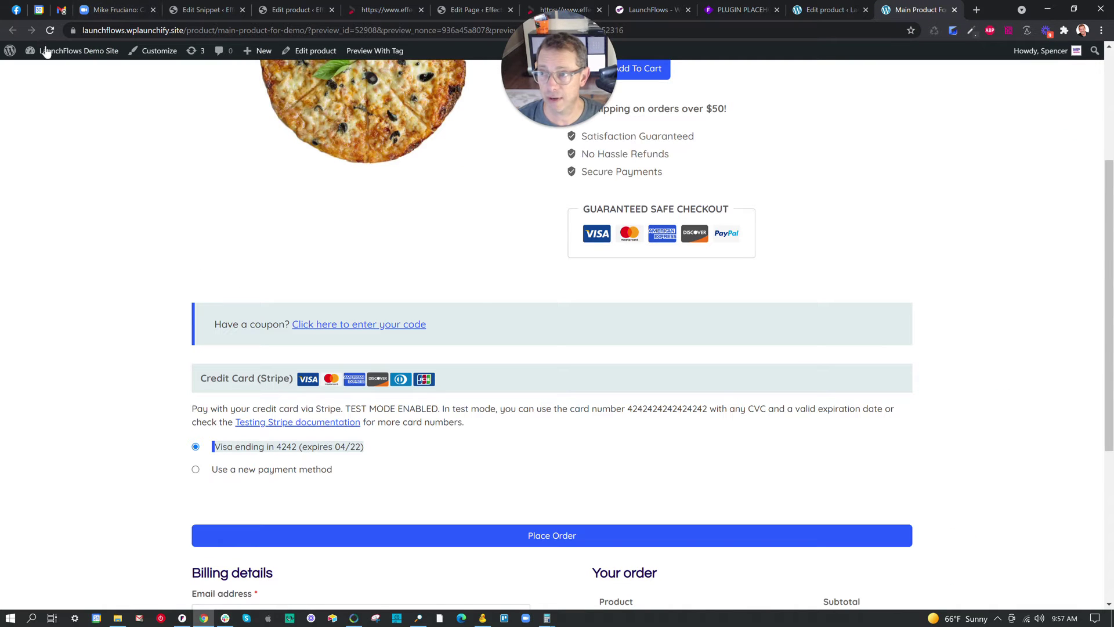
pyautogui.moveTo(69, 51)
pyautogui.rightClick(47, 71)
pyautogui.click(73, 82)
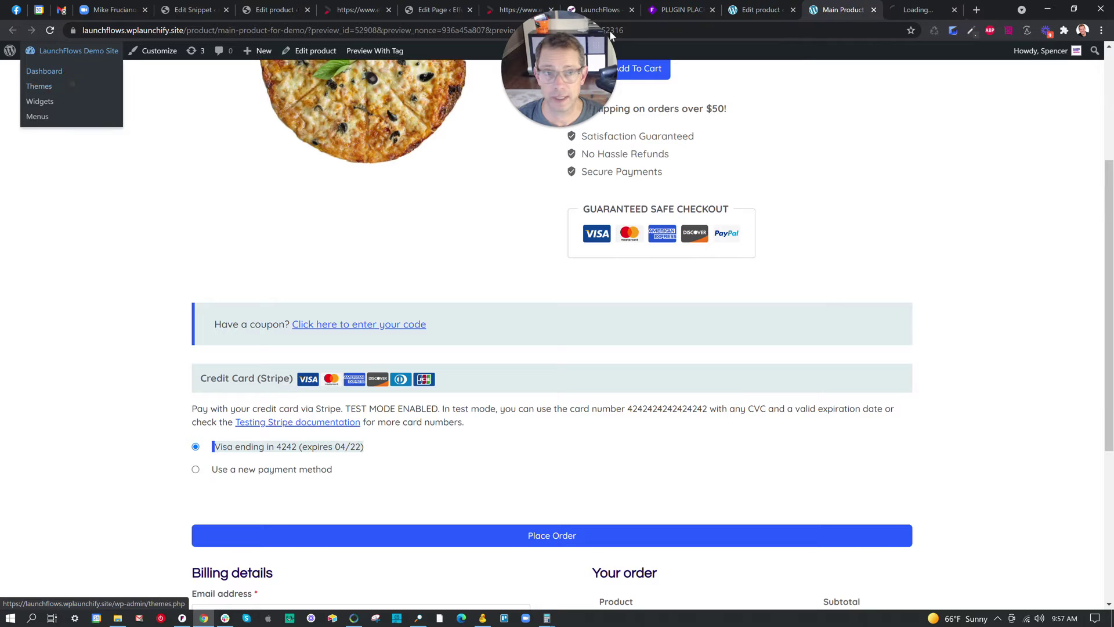
pyautogui.click(843, 13)
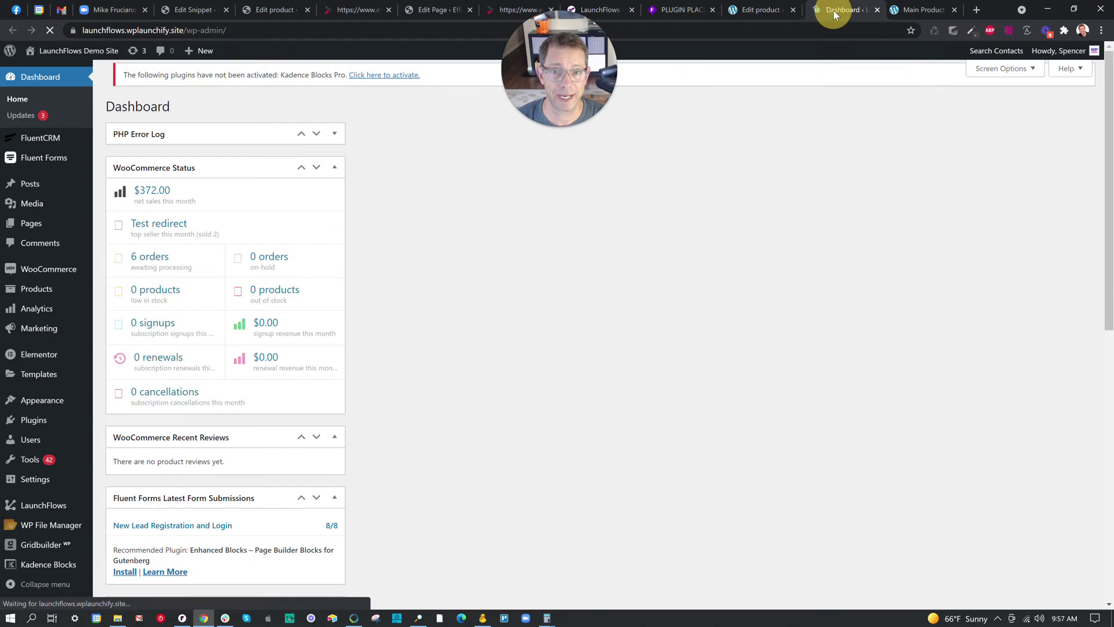
pyautogui.moveTo(36, 288)
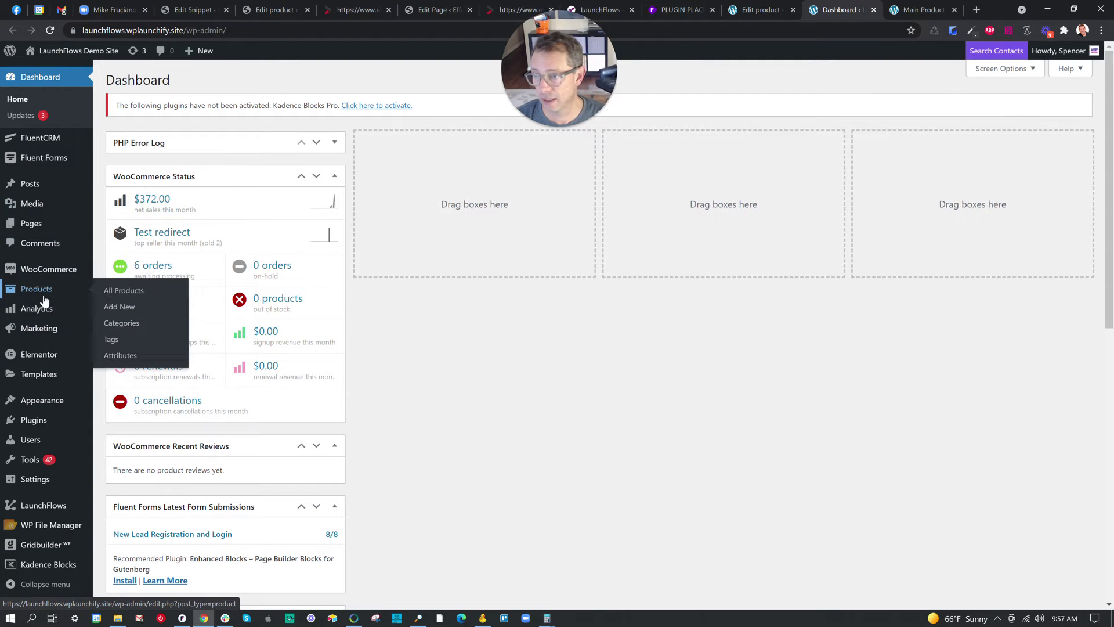
pyautogui.click(116, 290)
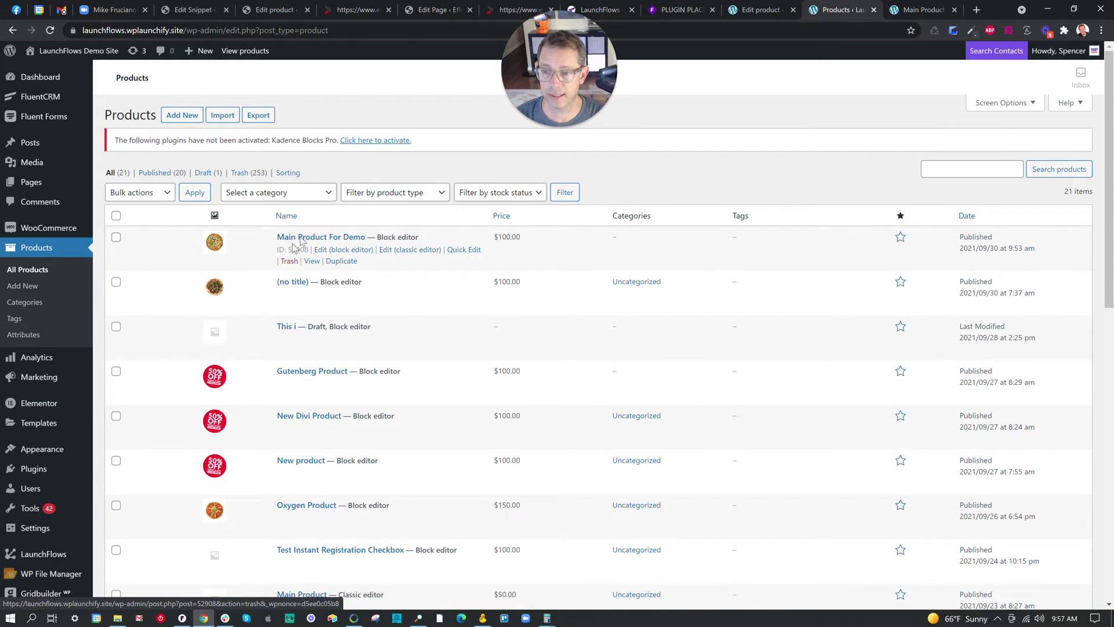
# Step: Add a new virtual product titled "Order Bump Product For Demo" with a regular price of $50
pyautogui.click(182, 115)
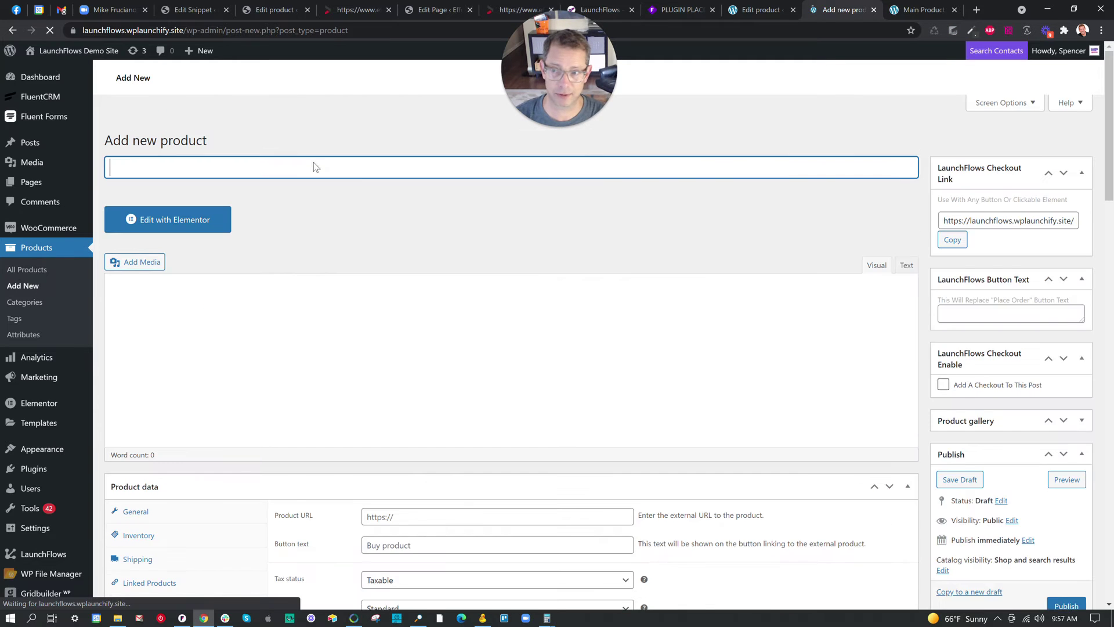
pyautogui.write('Order Bump Product For Demo')
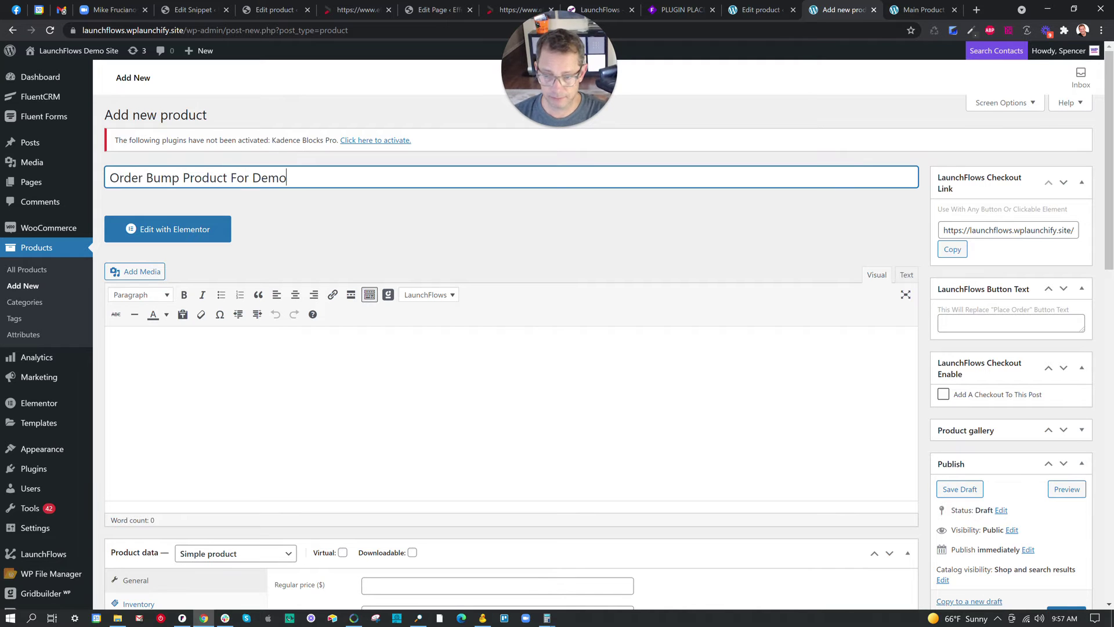
pyautogui.scroll(-3, 416, 281)
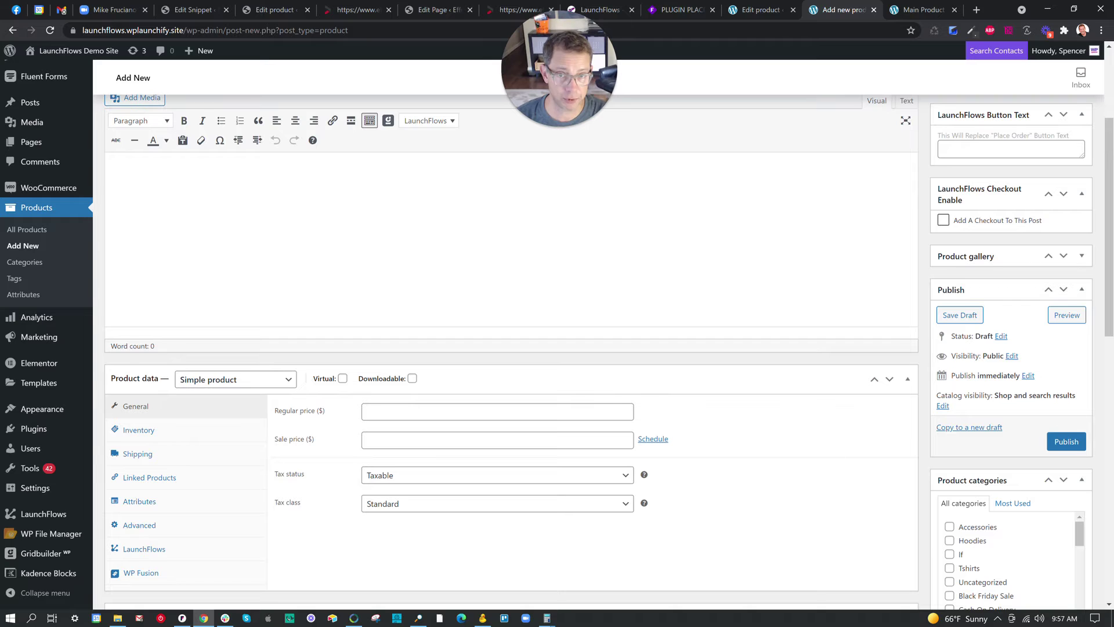
pyautogui.click(390, 410)
pyautogui.write('497')
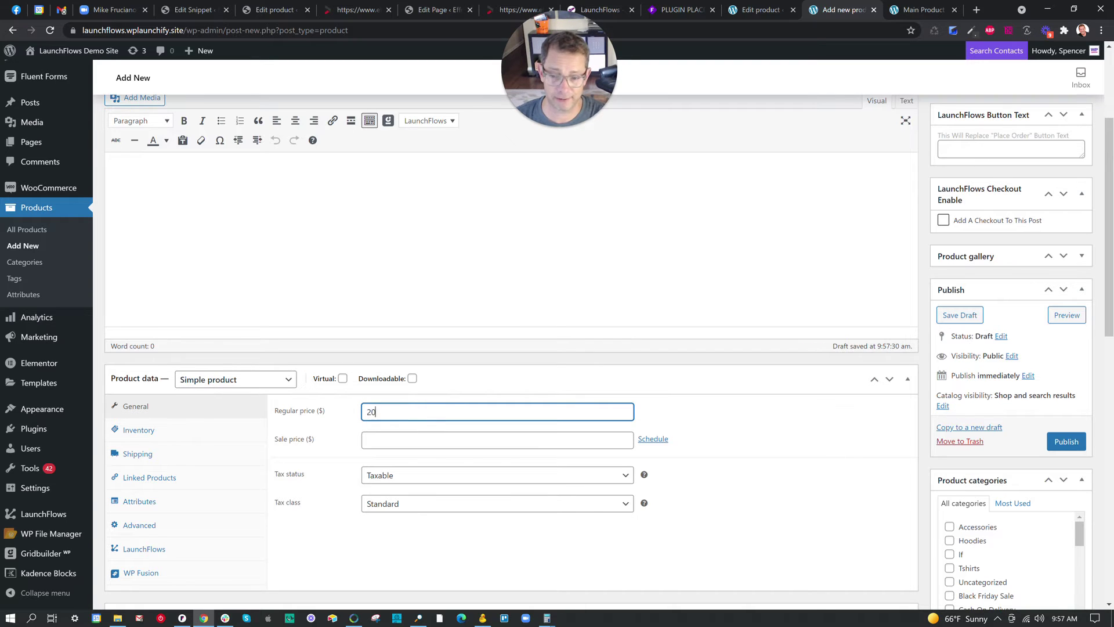
pyautogui.click(343, 378)
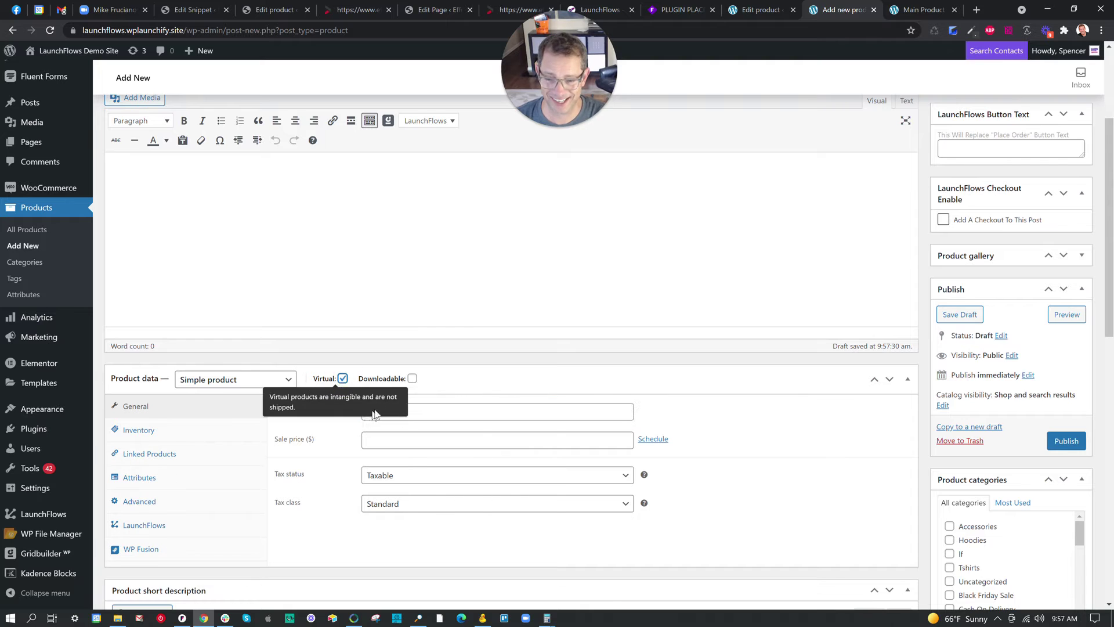
pyautogui.click(350, 411)
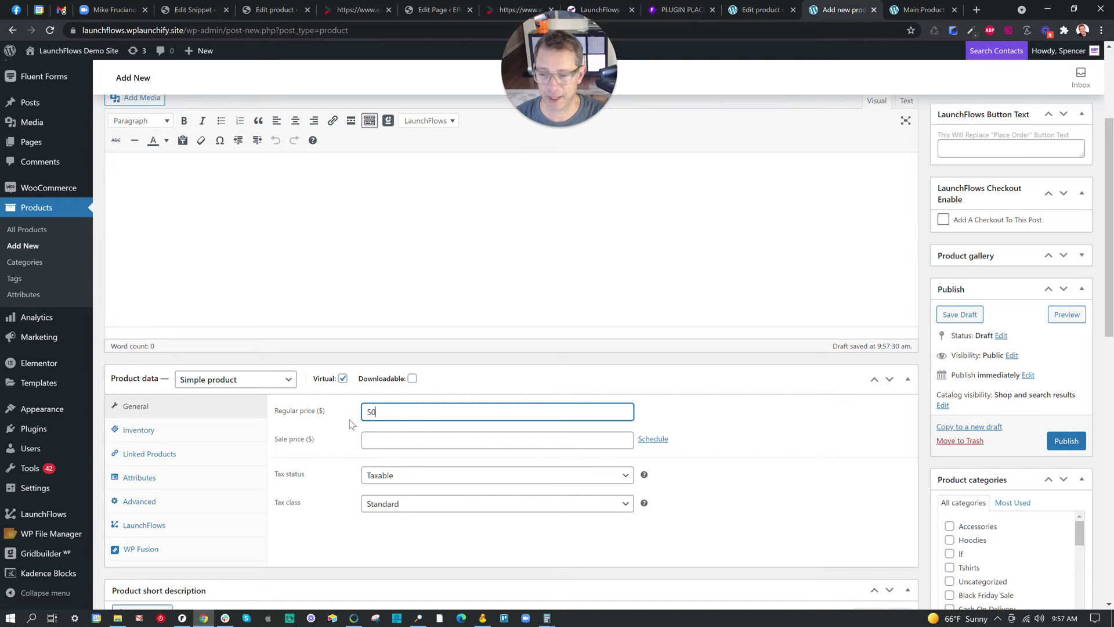
# Step: In the new product's LaunchFlows settings, select Main Product For Demo as the next step page
pyautogui.click(165, 521)
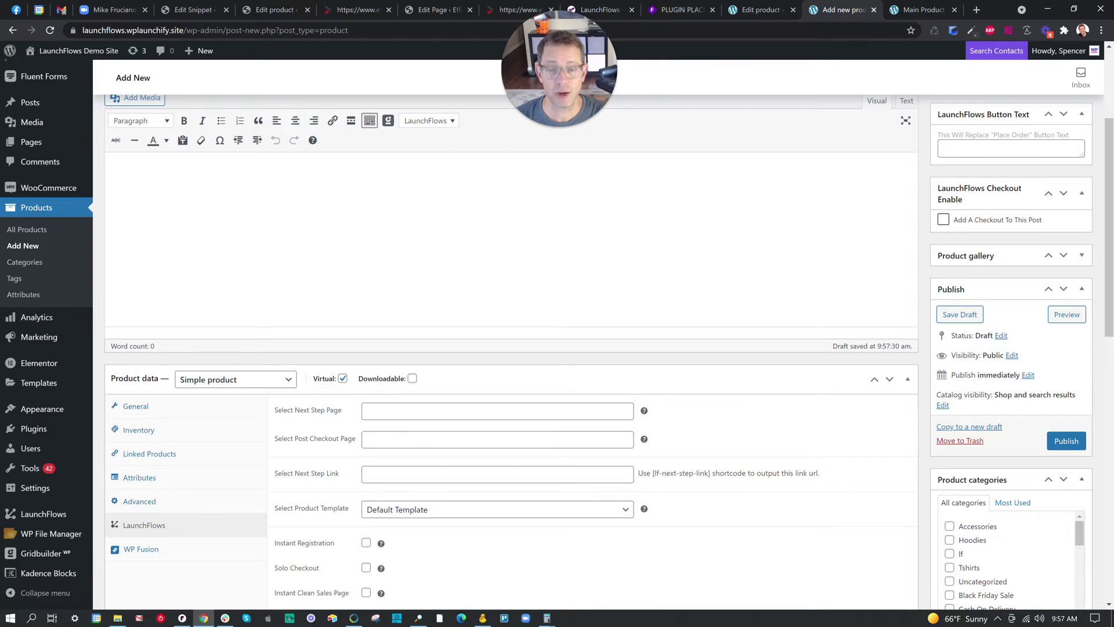
pyautogui.scroll(-1, 609, 352)
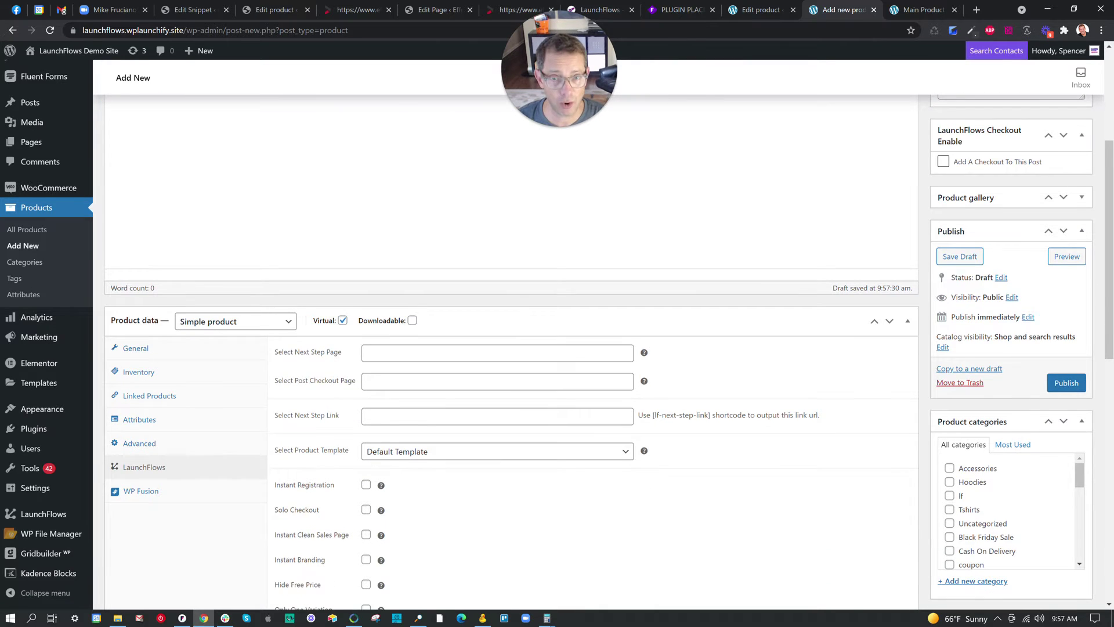
pyautogui.scroll(1, 511, 348)
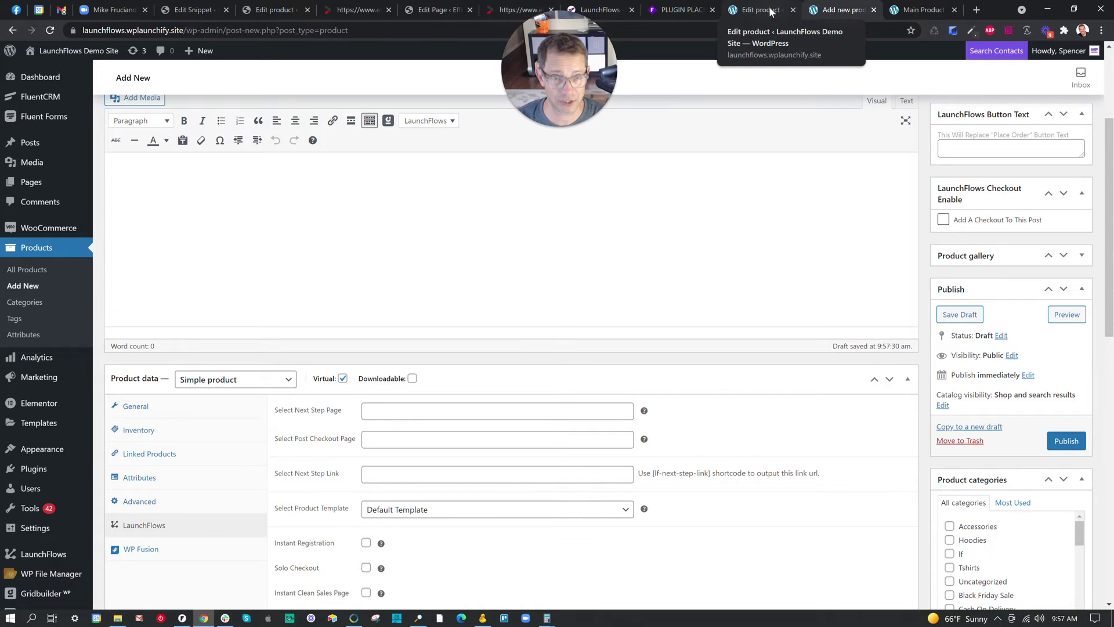
pyautogui.click(927, 10)
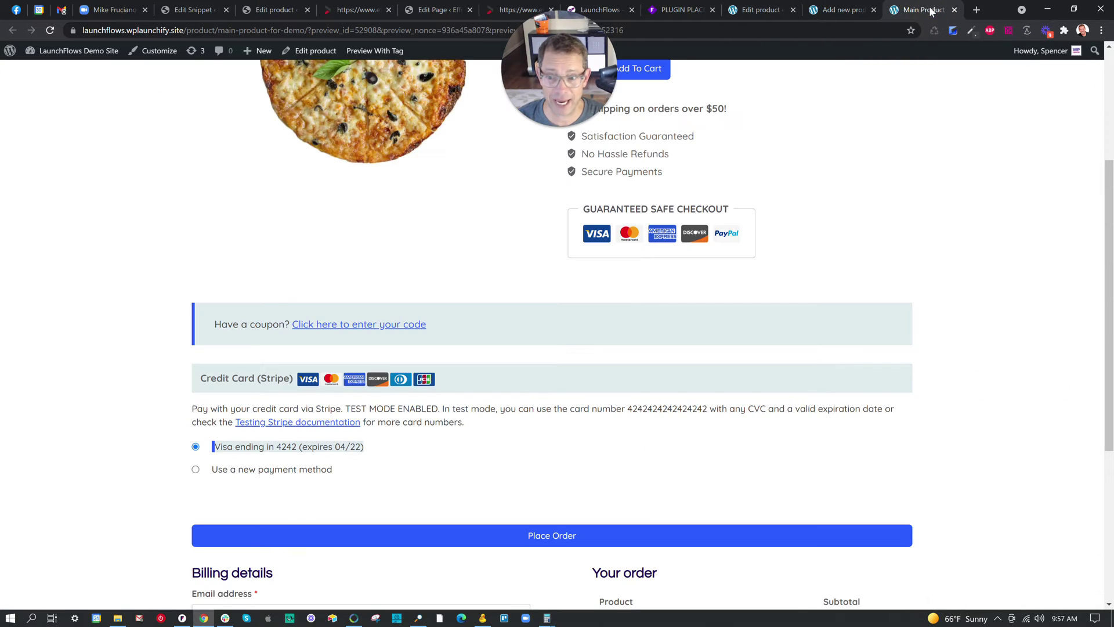
pyautogui.click(853, 11)
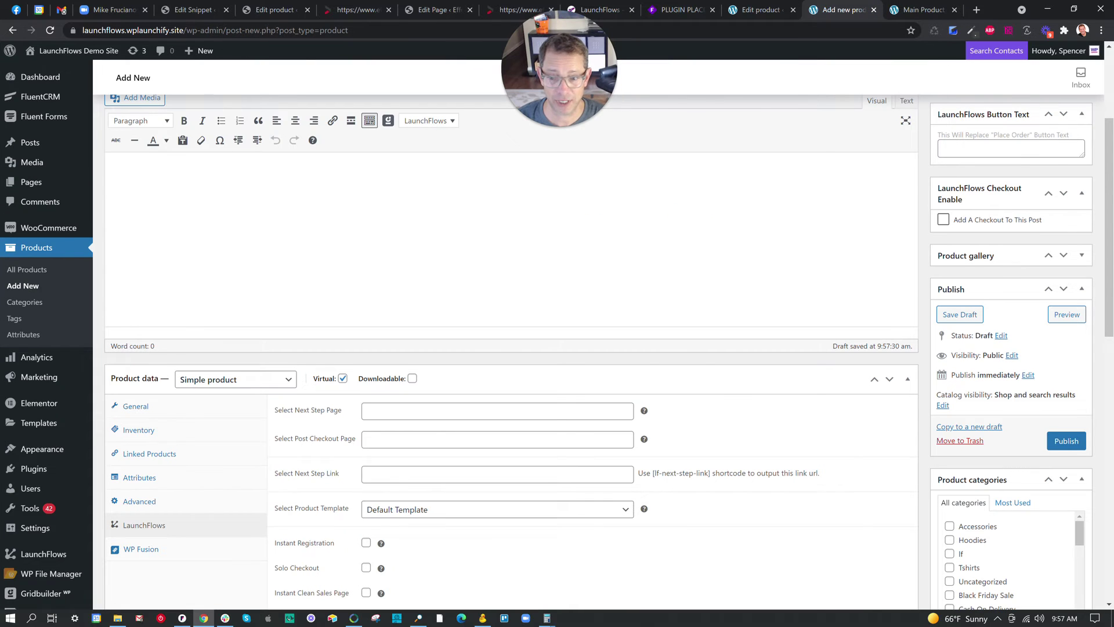
pyautogui.click(423, 411)
pyautogui.write('main produ')
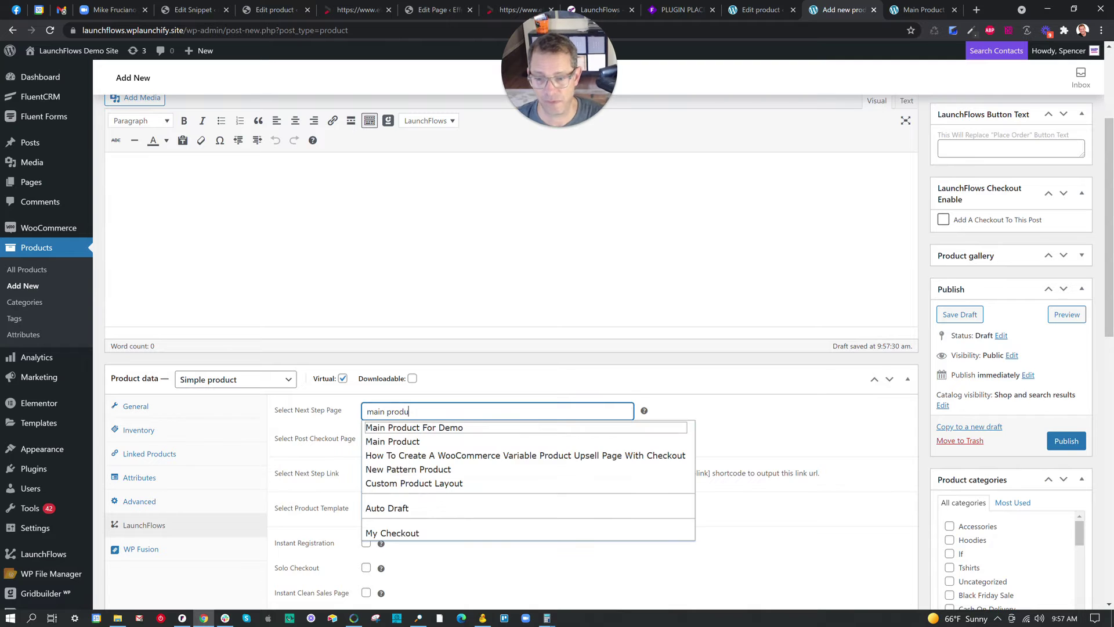
pyautogui.click(423, 427)
# Step: Enable Instant Clean Sales Page for the order bump product and publish it
pyautogui.scroll(2, 423, 430)
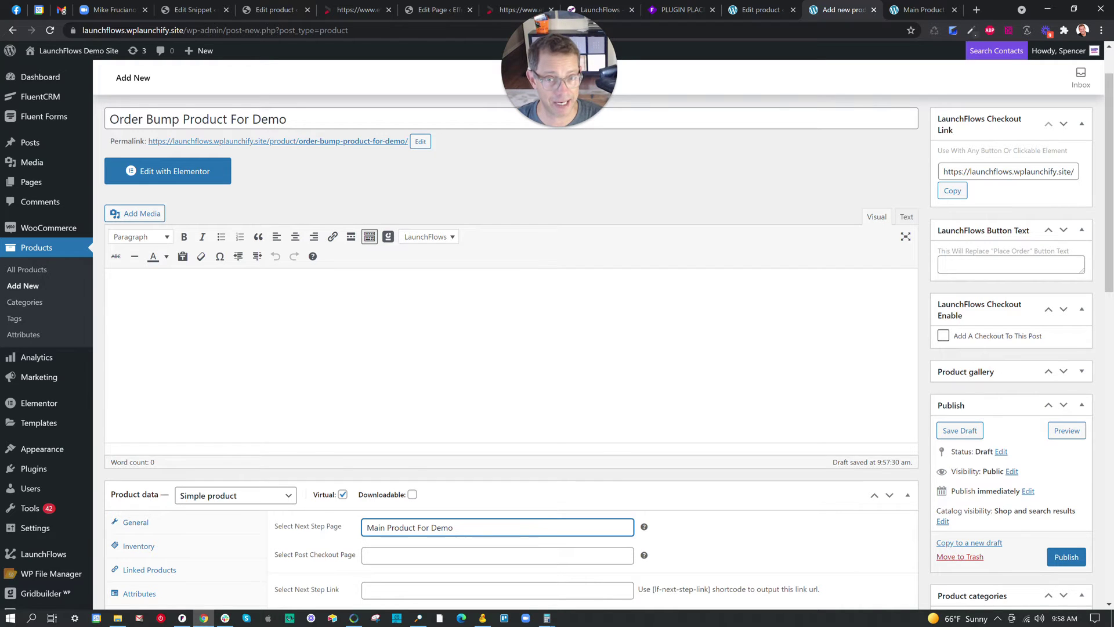
pyautogui.scroll(-1, 510, 348)
pyautogui.scroll(-2, 928, 405)
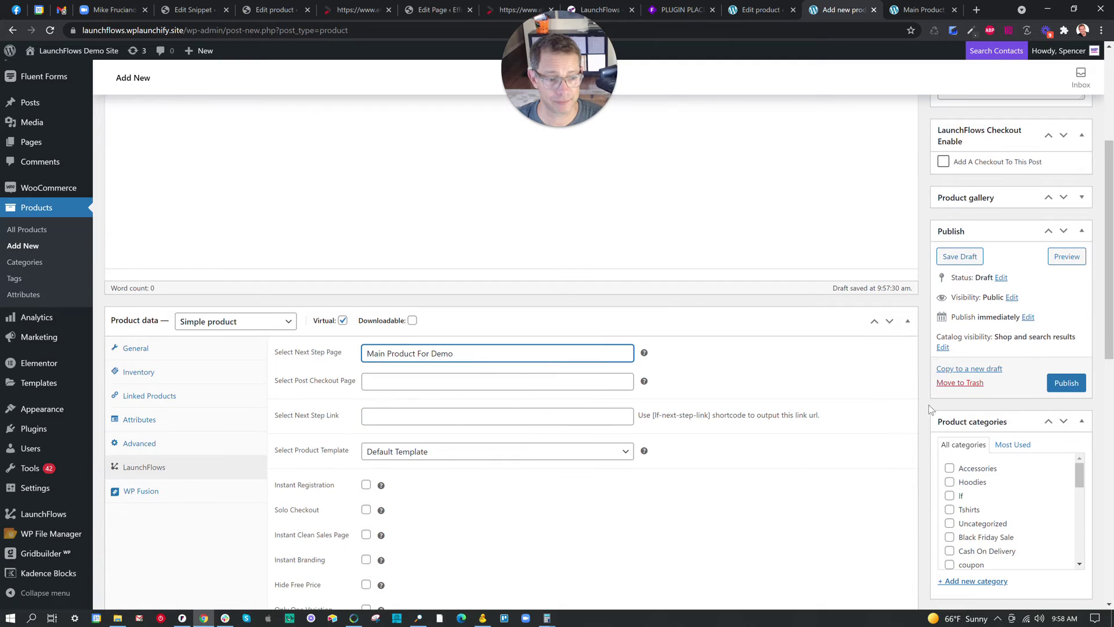
pyautogui.scroll(-1, 315, 471)
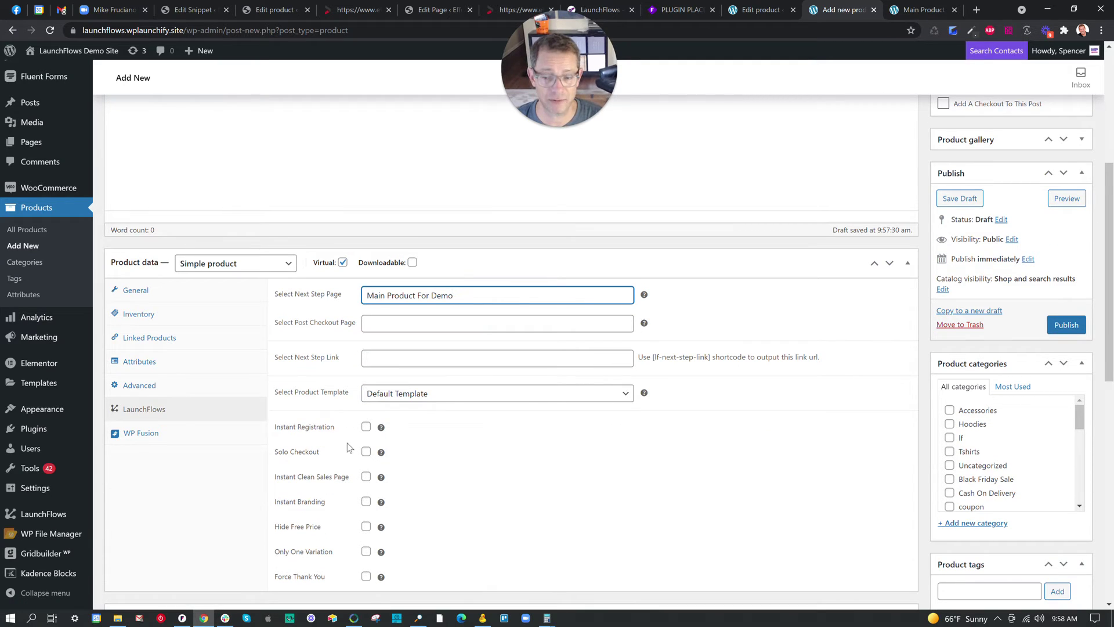
pyautogui.click(366, 476)
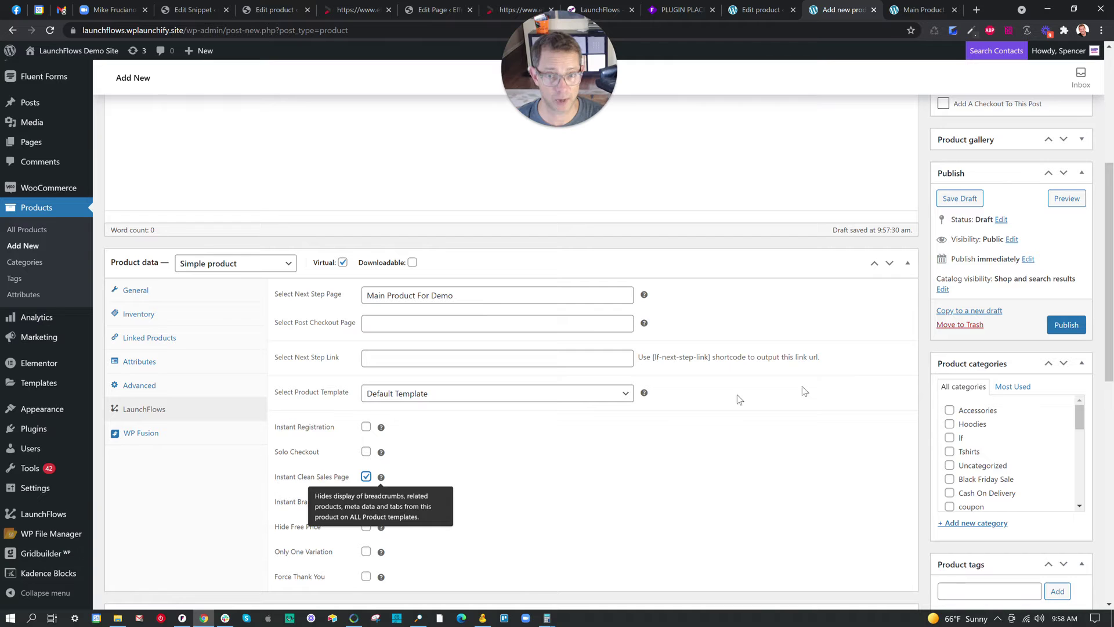
pyautogui.click(1062, 326)
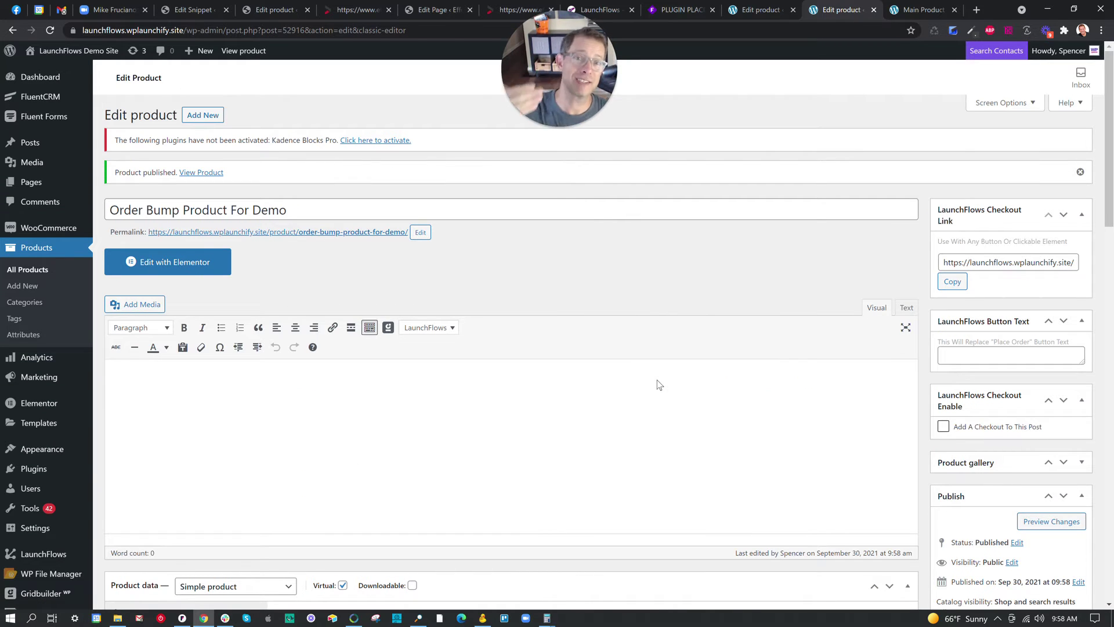
# Step: Set product_4.jpg from the media library as the order bump product's image and update the product
pyautogui.scroll(-7, 949, 348)
pyautogui.scroll(-3, 990, 390)
pyautogui.scroll(-6, 980, 502)
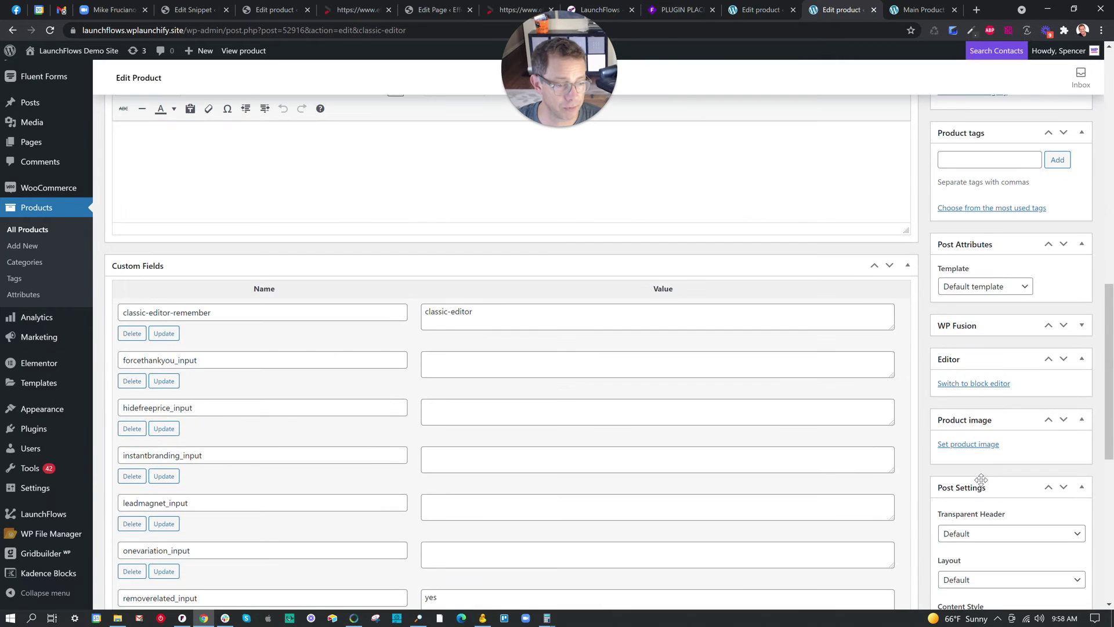
pyautogui.click(975, 444)
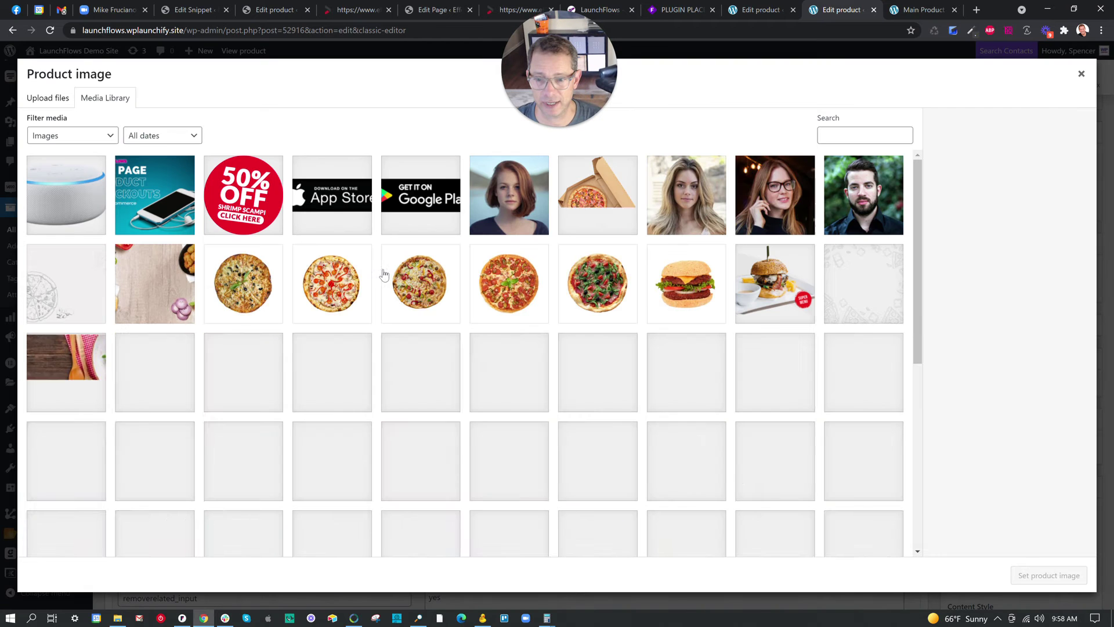
pyautogui.click(507, 293)
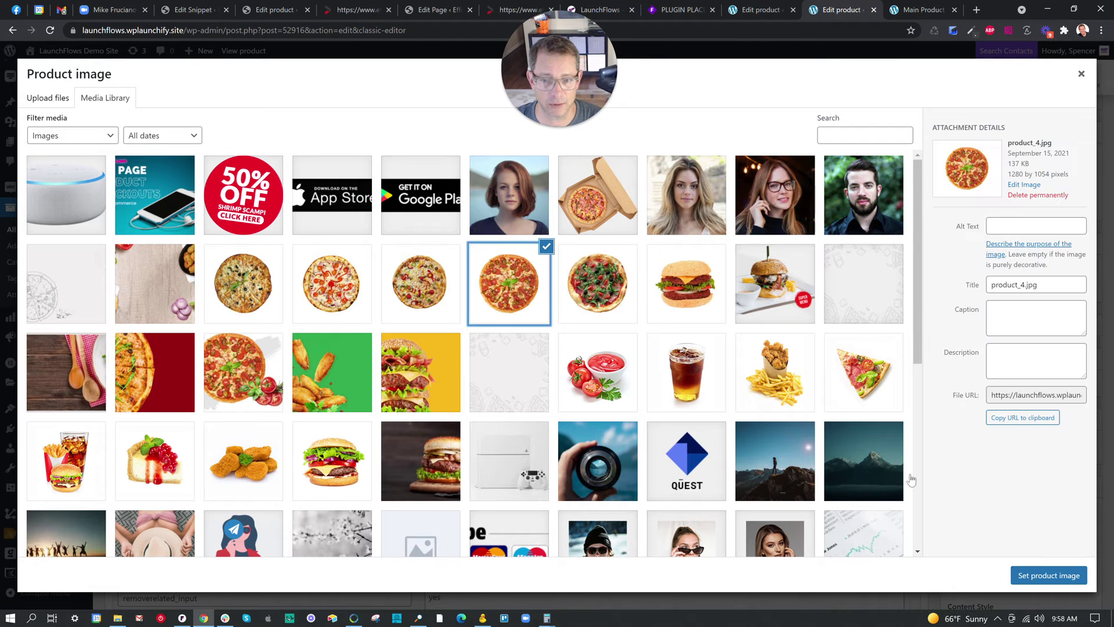
pyautogui.click(1043, 575)
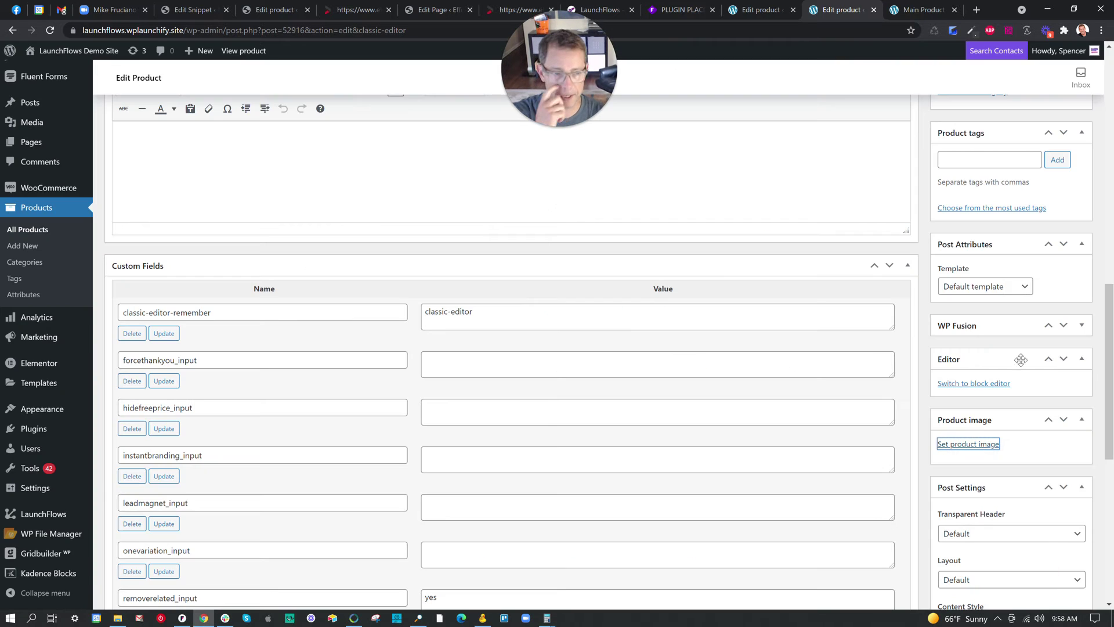
pyautogui.scroll(8, 1072, 368)
pyautogui.scroll(4, 1072, 369)
pyautogui.scroll(-5, 1062, 325)
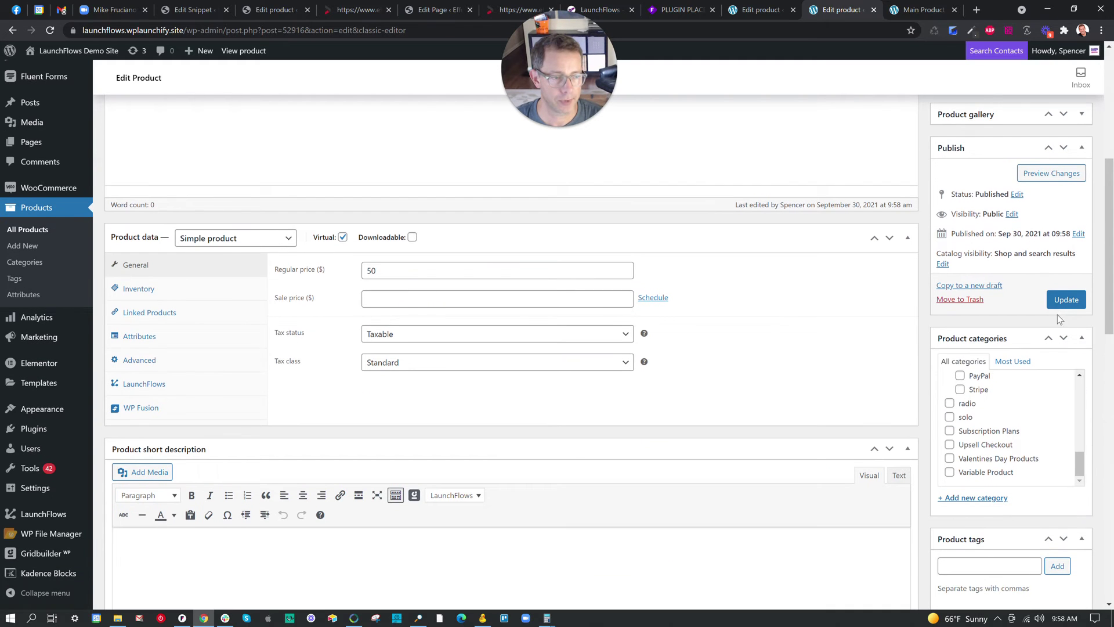
pyautogui.click(1064, 300)
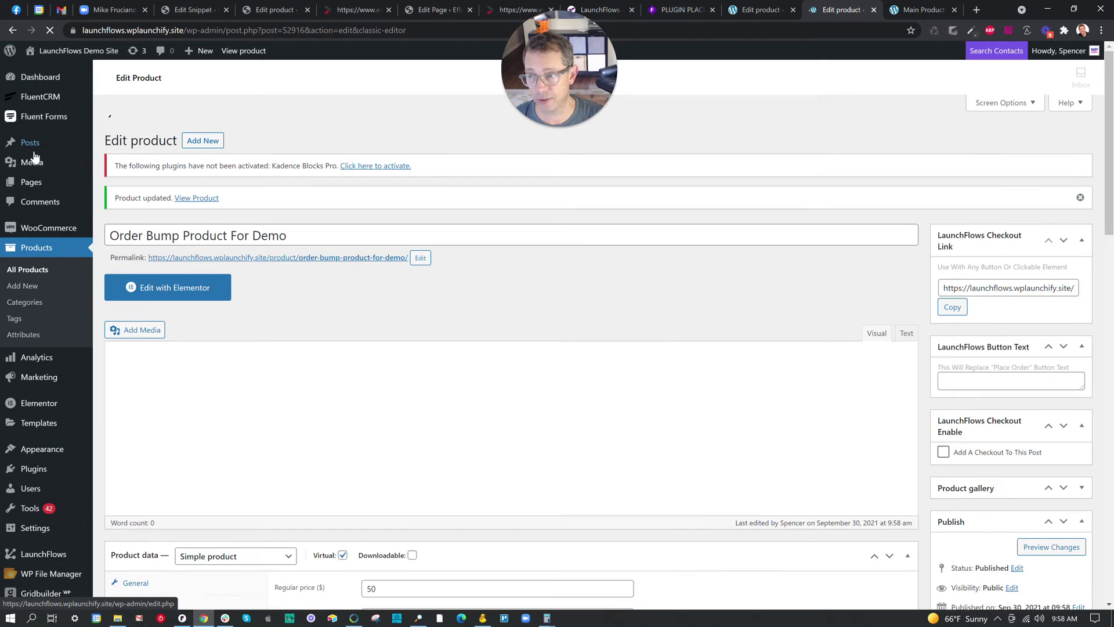
# Step: Create a new page in a separate browser tab and title it "Thank You Page For Demo"
pyautogui.moveTo(36, 190)
pyautogui.rightClick(118, 199)
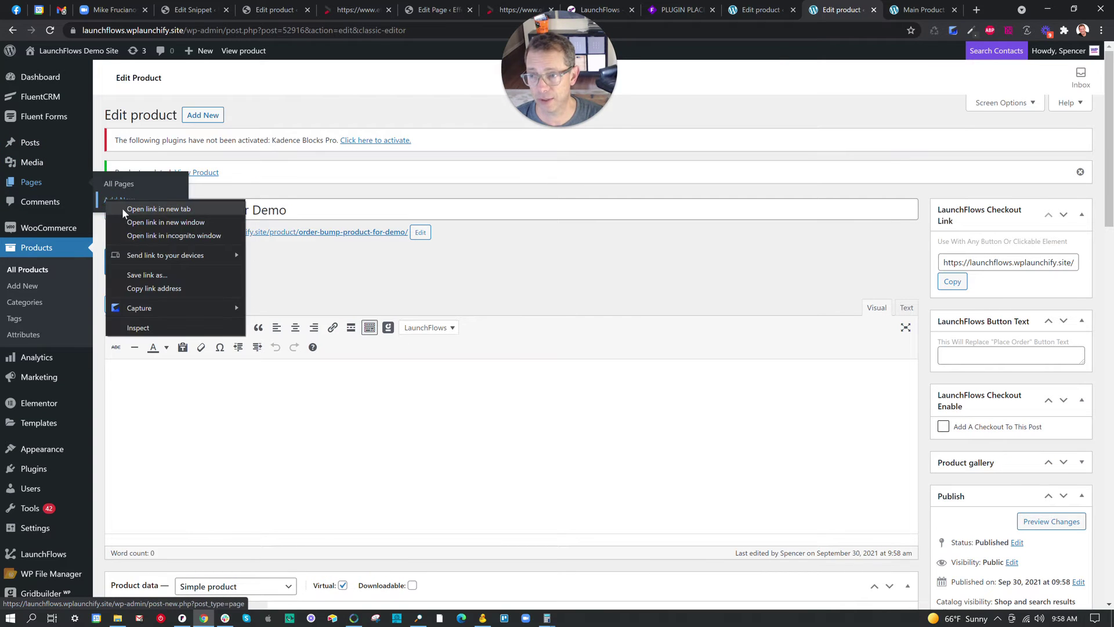
pyautogui.click(145, 208)
pyautogui.click(847, 10)
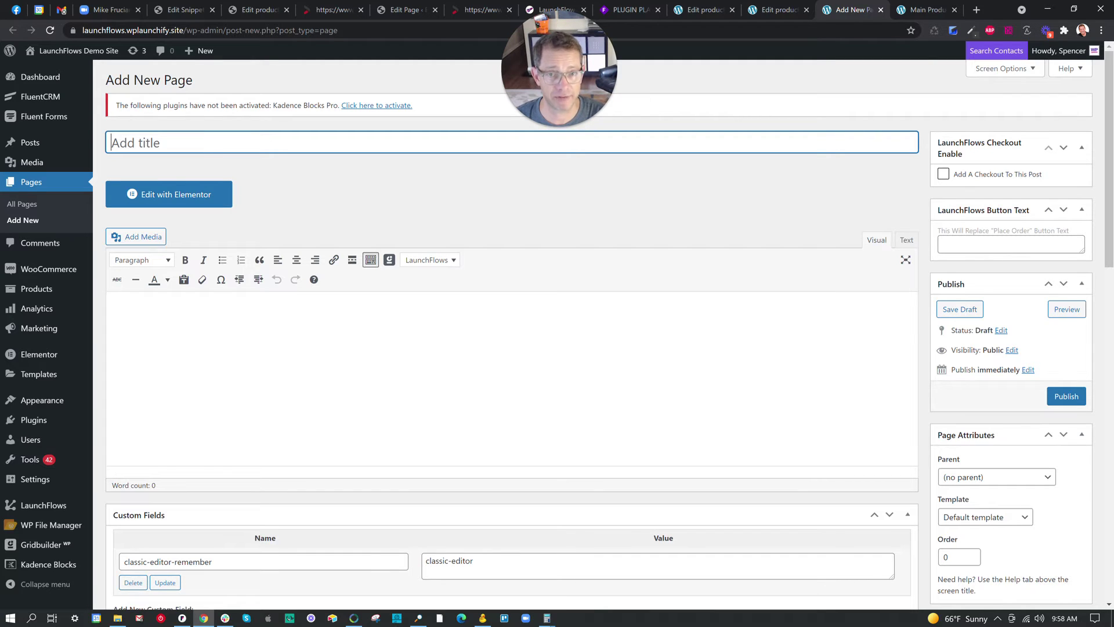
pyautogui.write('T')
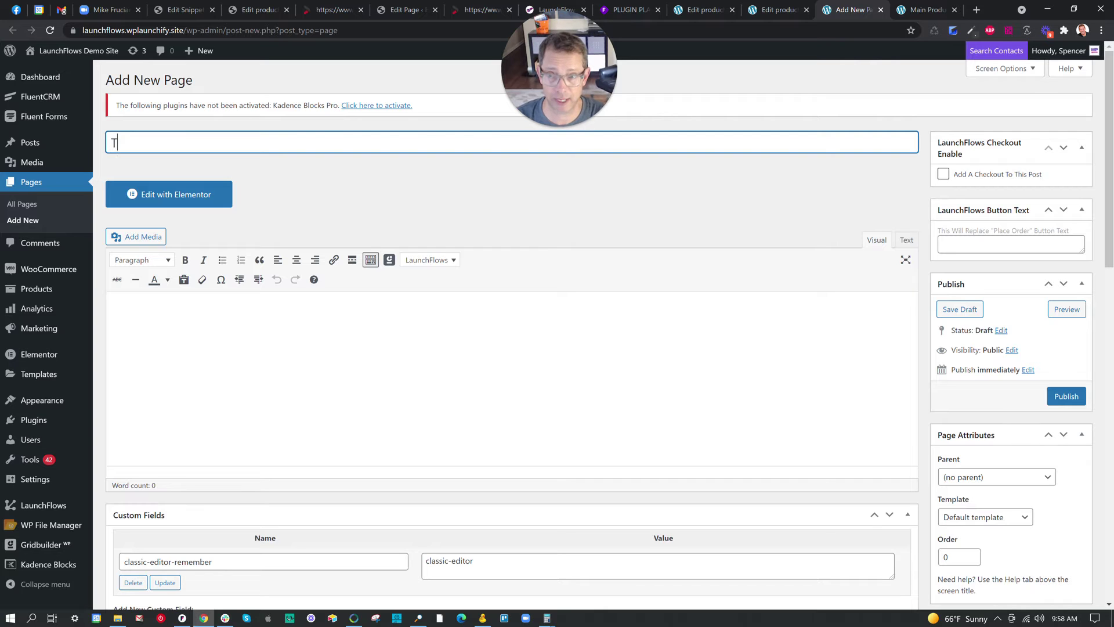
pyautogui.write('hank You Page For Demo')
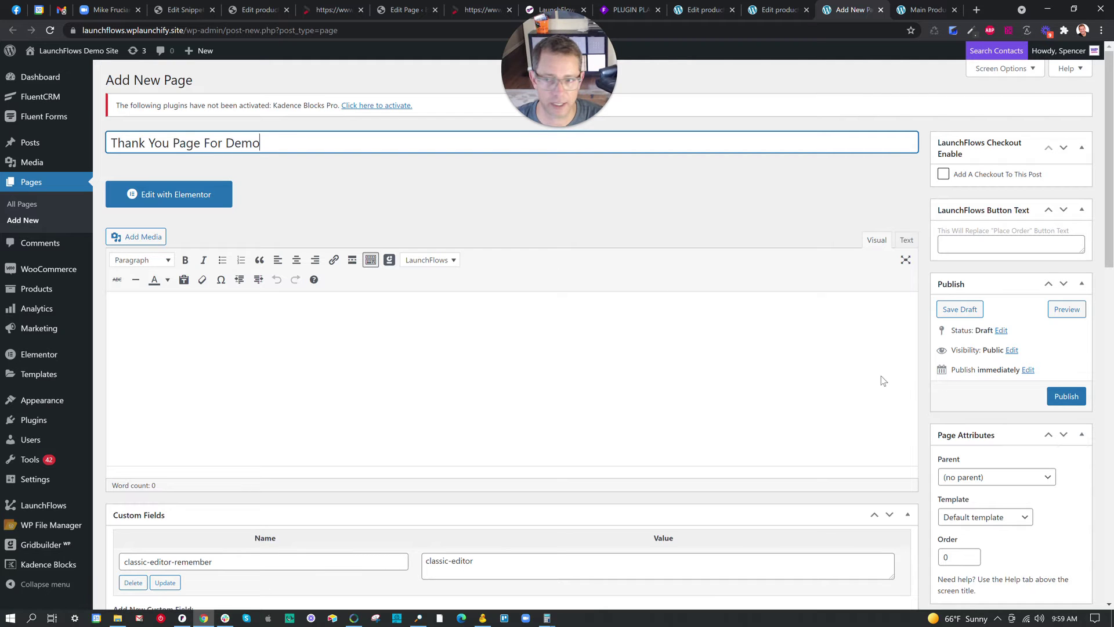
# Step: Switch the thank you page to the block editor and insert the "Let's Connect!" section from the Design Library
pyautogui.scroll(-9, 923, 386)
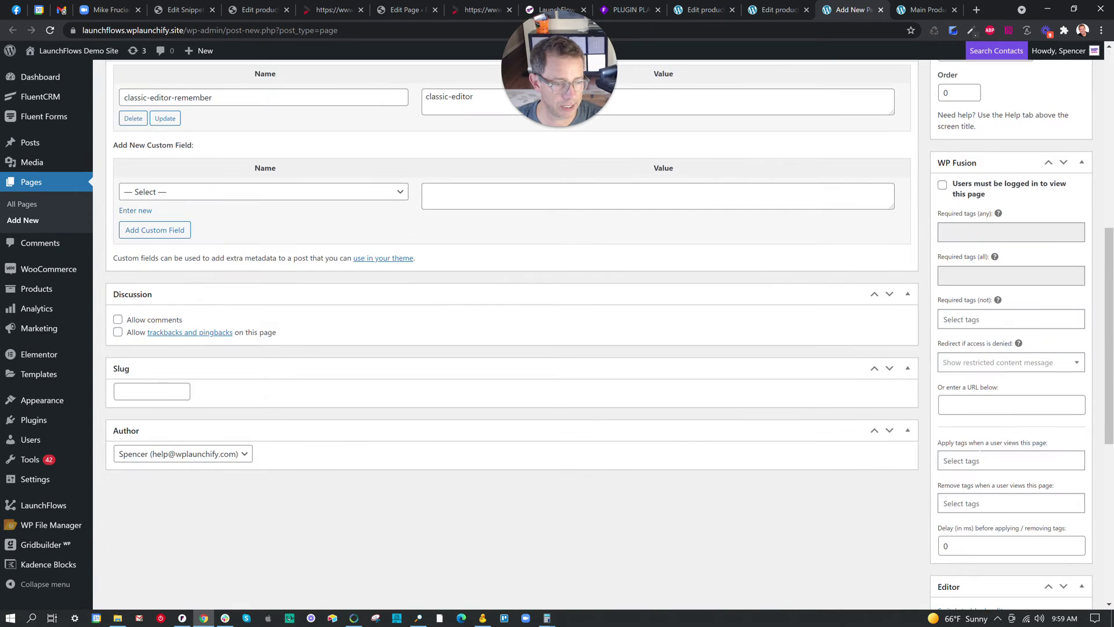
pyautogui.scroll(-3, 979, 478)
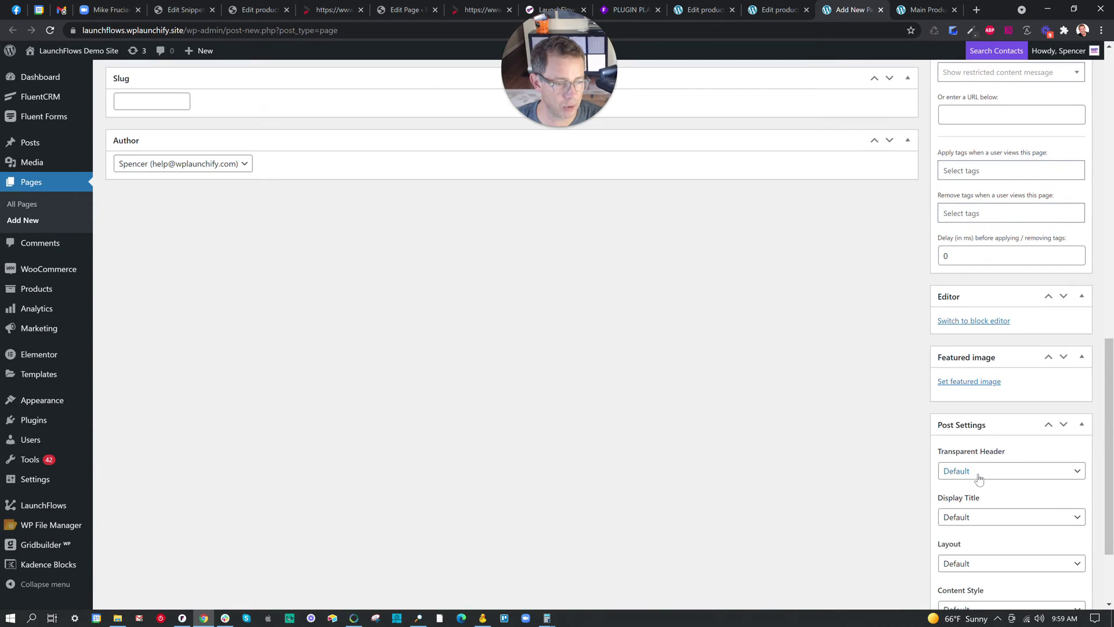
pyautogui.click(964, 322)
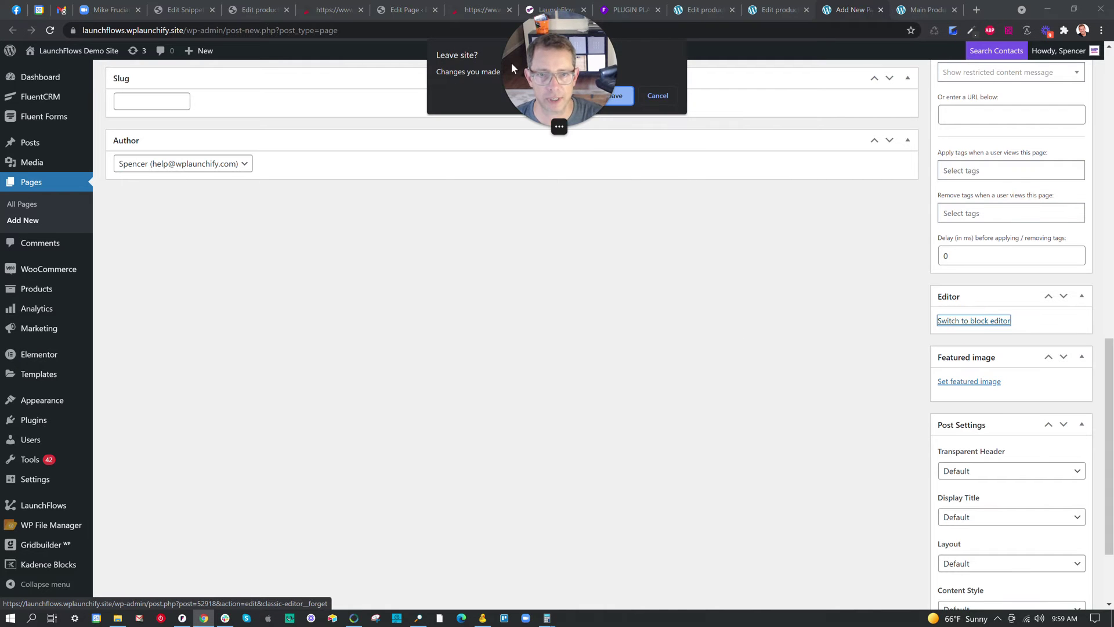
pyautogui.click(600, 99)
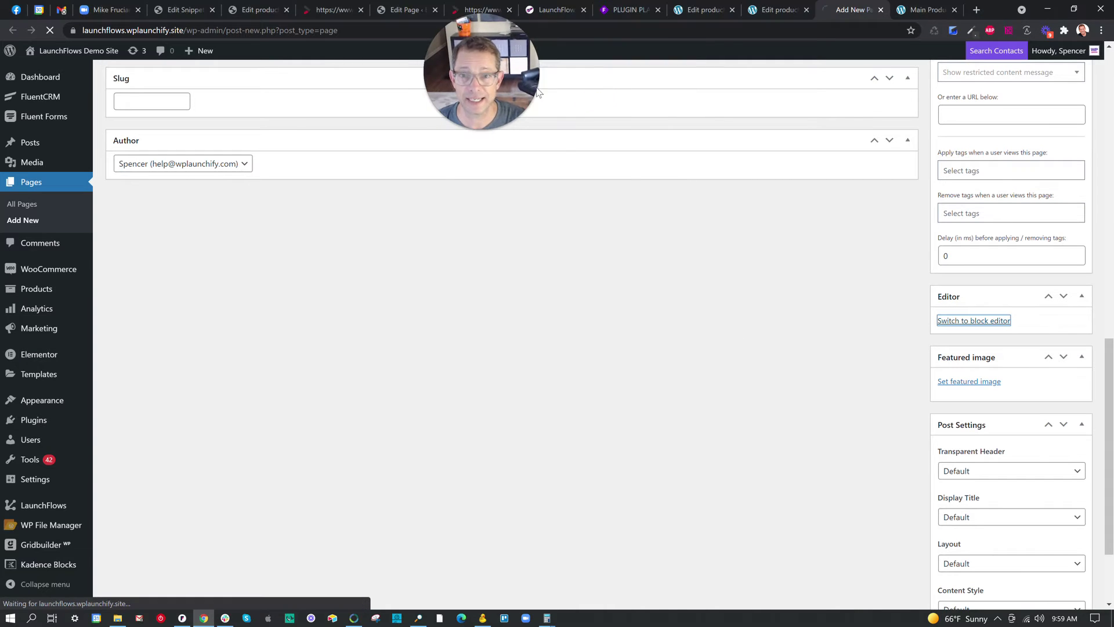
pyautogui.moveTo(492, 68); pyautogui.dragTo(577, 61)
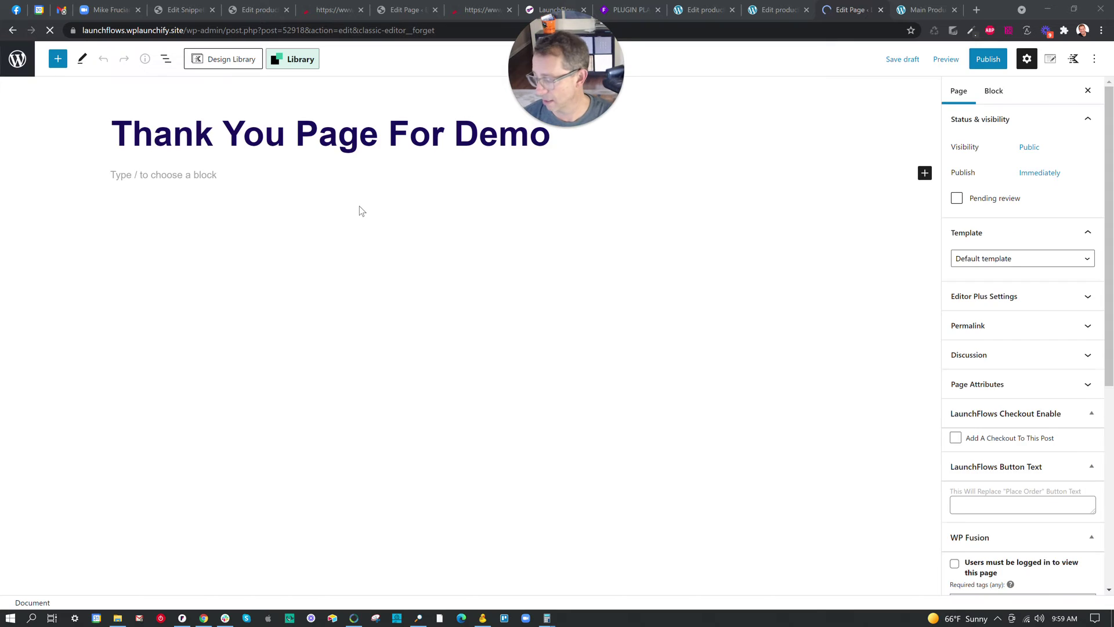
pyautogui.click(228, 61)
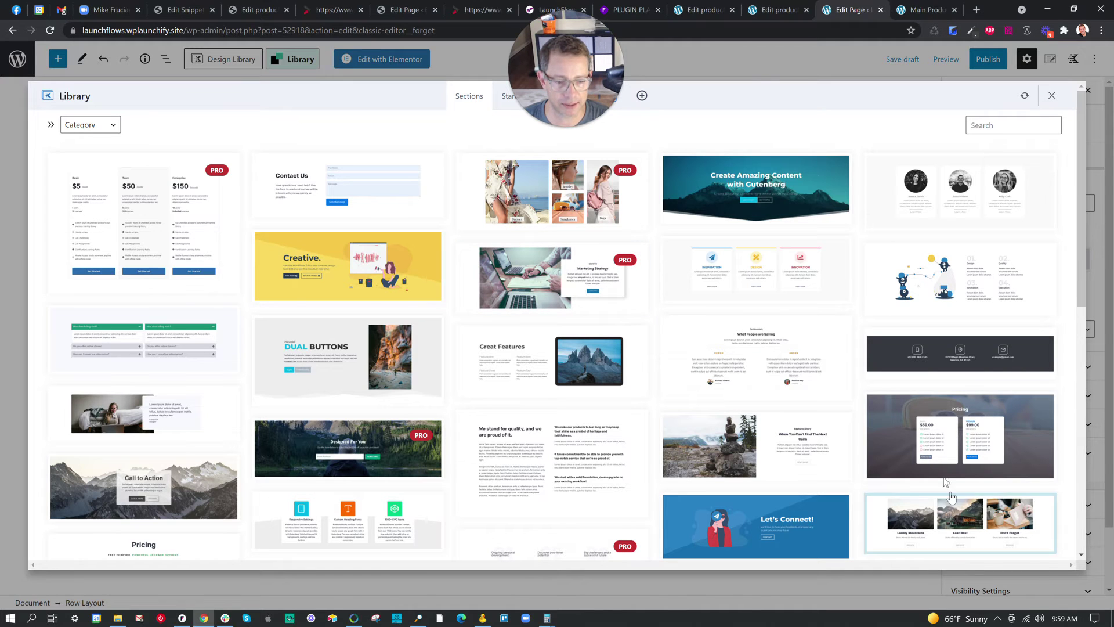
pyautogui.click(730, 519)
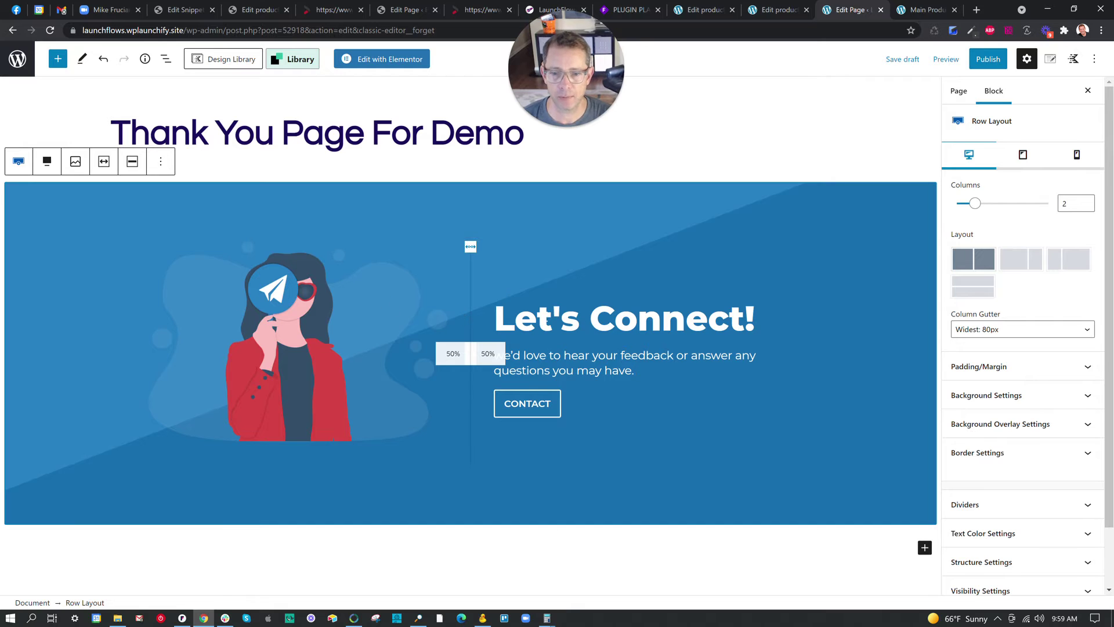
# Step: Replace the "Let's Connect!" heading text with dynamic content showing the Current User Display Name
pyautogui.click(544, 316)
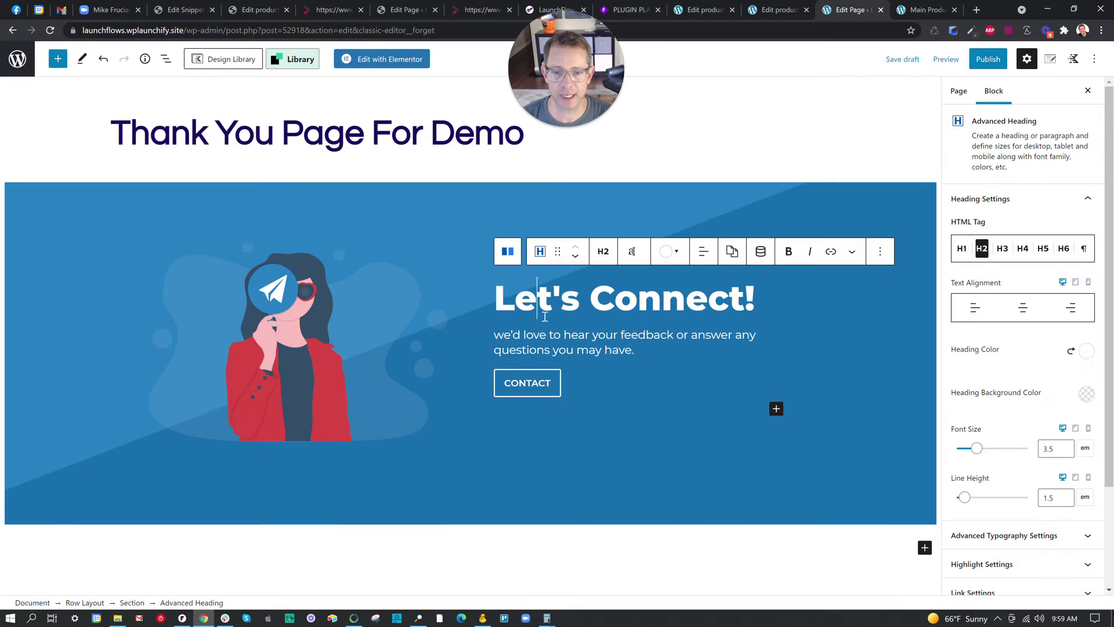
pyautogui.click(751, 299)
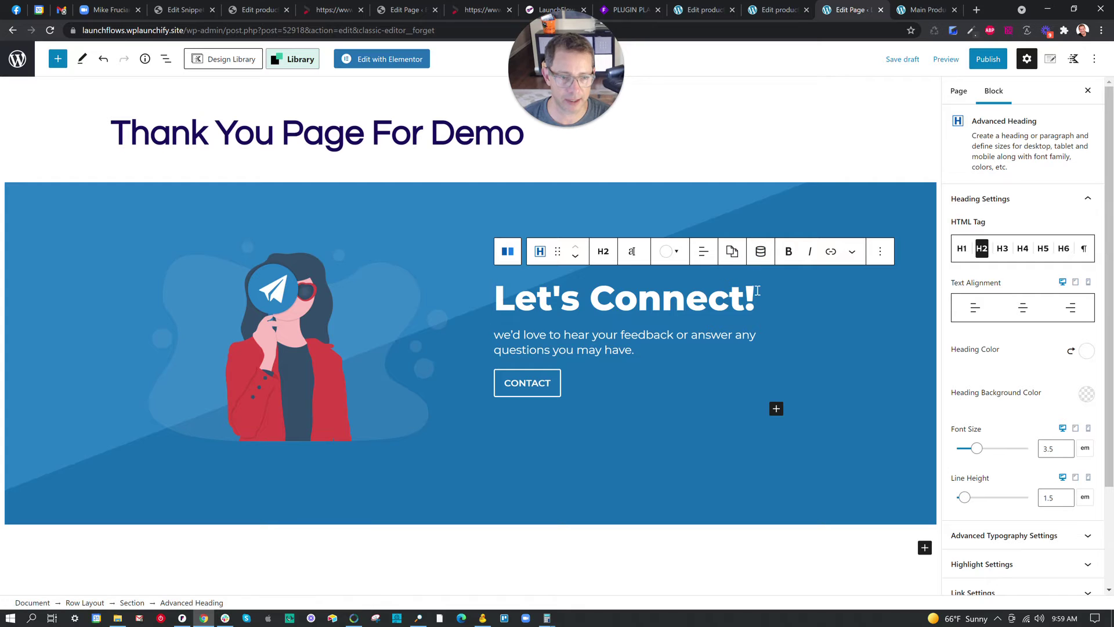
pyautogui.moveTo(752, 298); pyautogui.dragTo(500, 296)
pyautogui.click(759, 252)
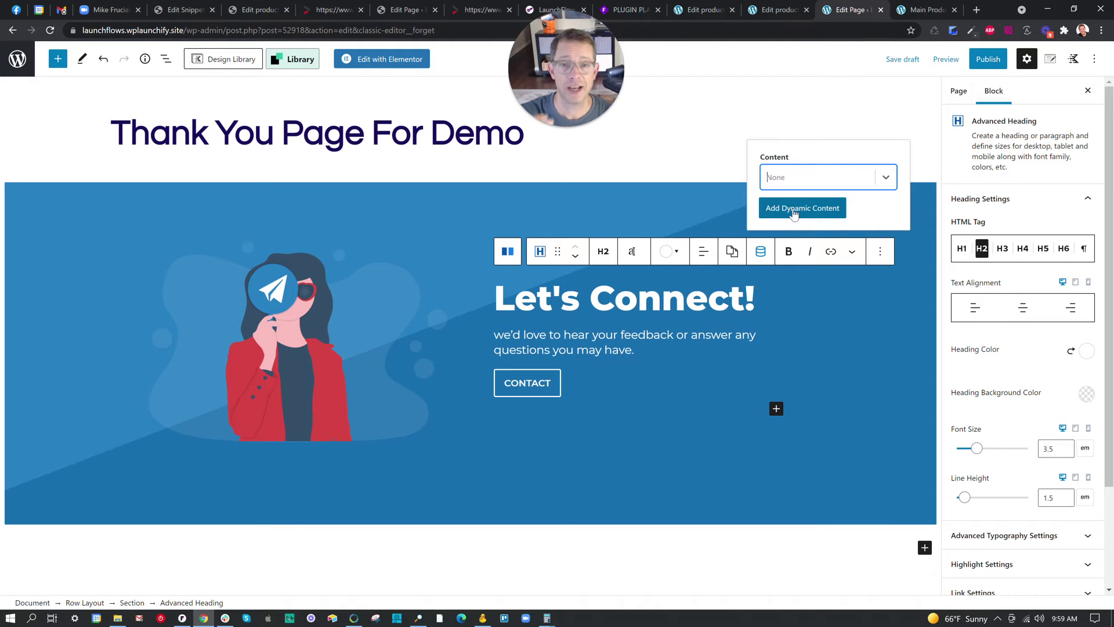
pyautogui.click(886, 178)
pyautogui.scroll(-5, 853, 139)
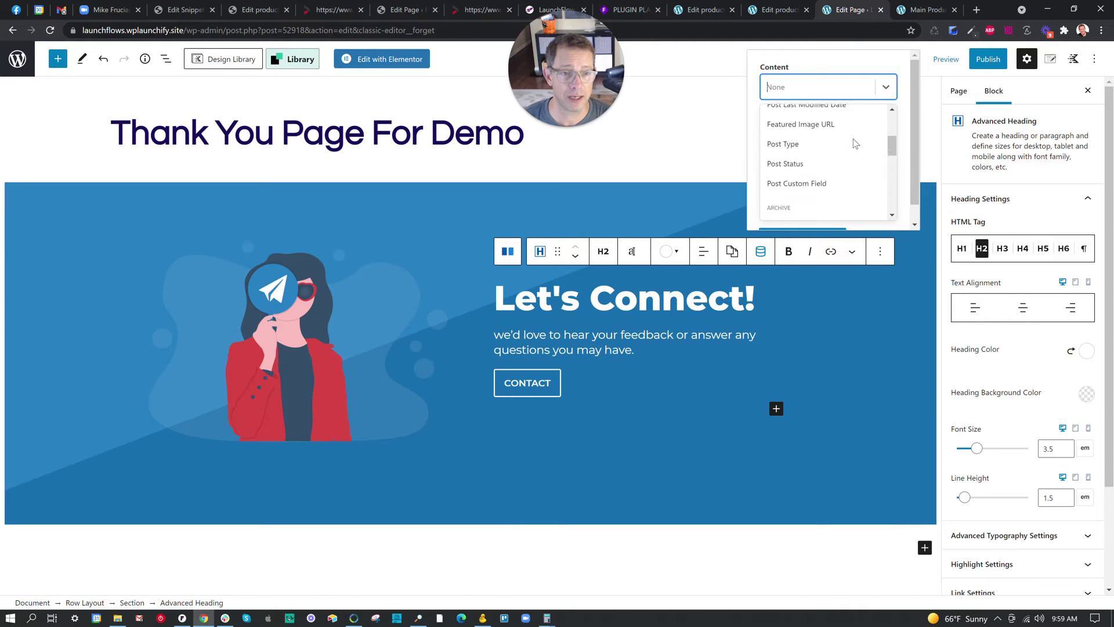
pyautogui.moveTo(894, 177)
pyautogui.mouseDown()
pyautogui.moveTo(885, 201)
pyautogui.moveTo(888, 186)
pyautogui.mouseUp()
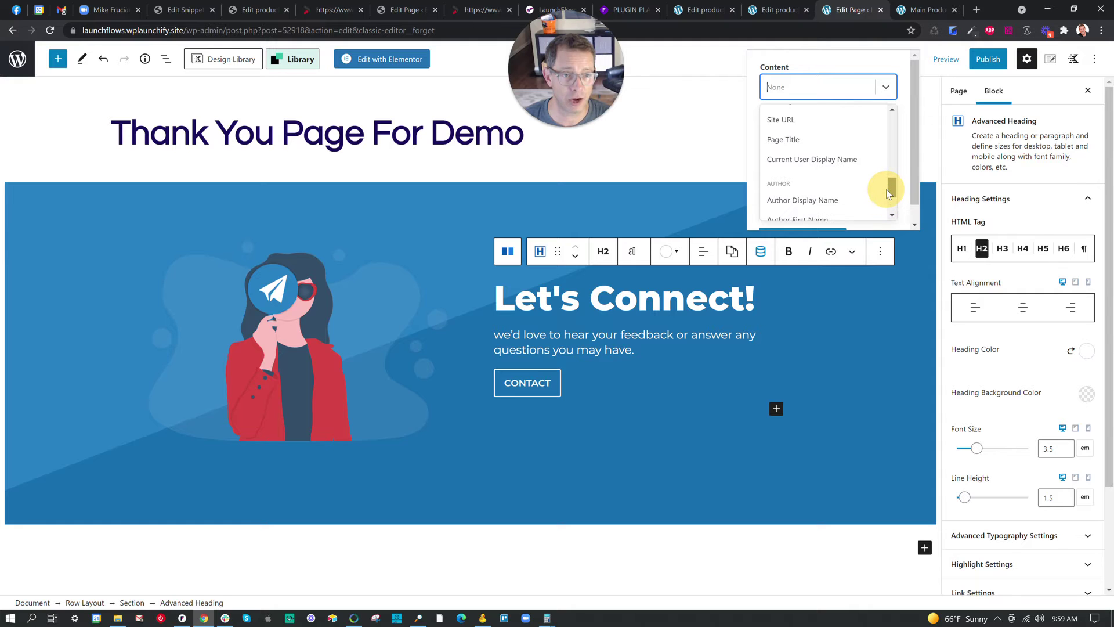
pyautogui.click(815, 163)
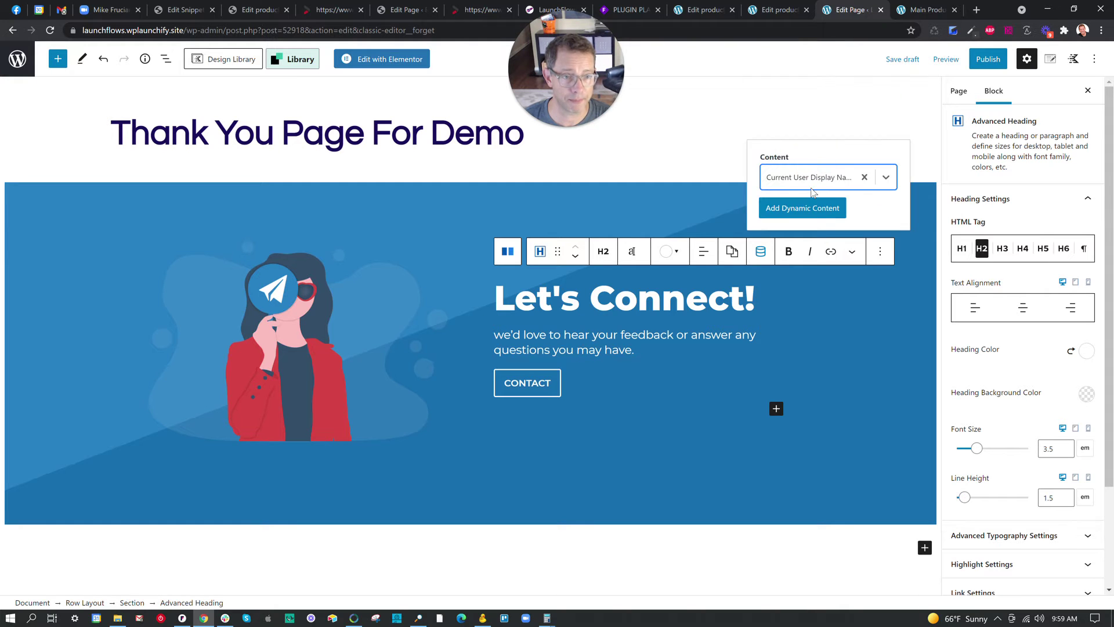
pyautogui.click(801, 208)
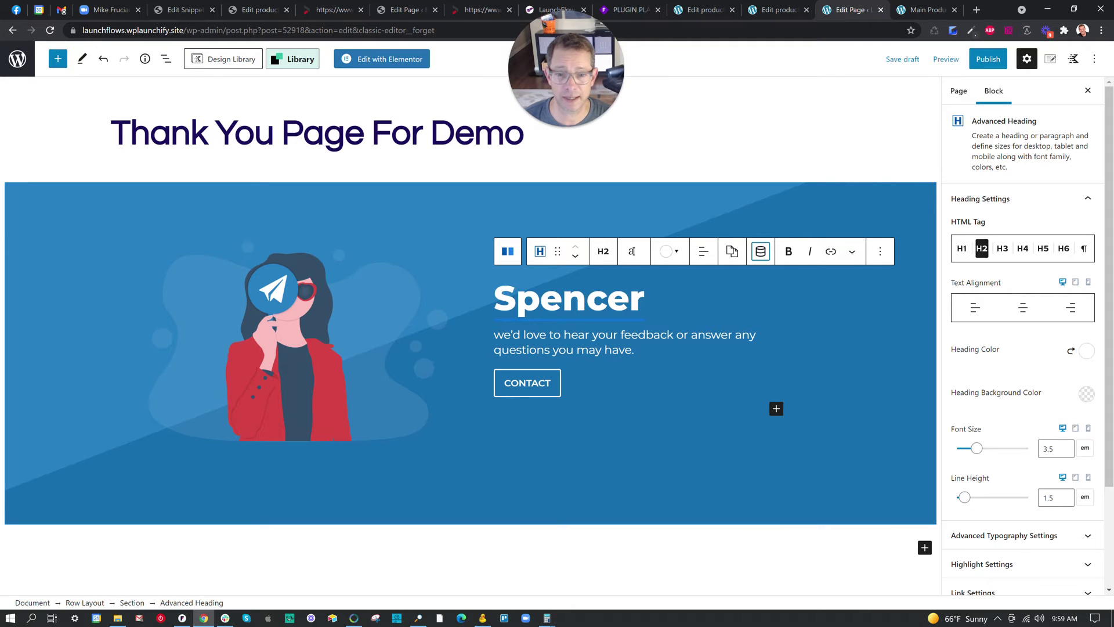
# Step: Add "Thanks" before the dynamic name in the heading and relabel the contact button "View My Account"
pyautogui.click(496, 299)
pyautogui.write('H')
pyautogui.press('BackSpace')
pyautogui.write('Thanks')
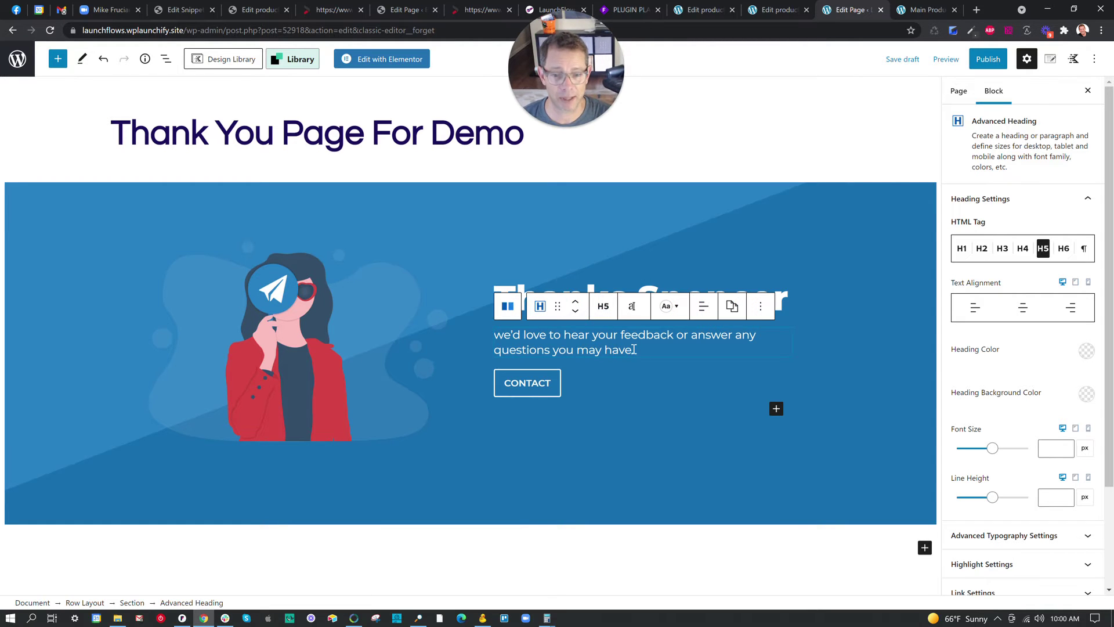
pyautogui.click(546, 391)
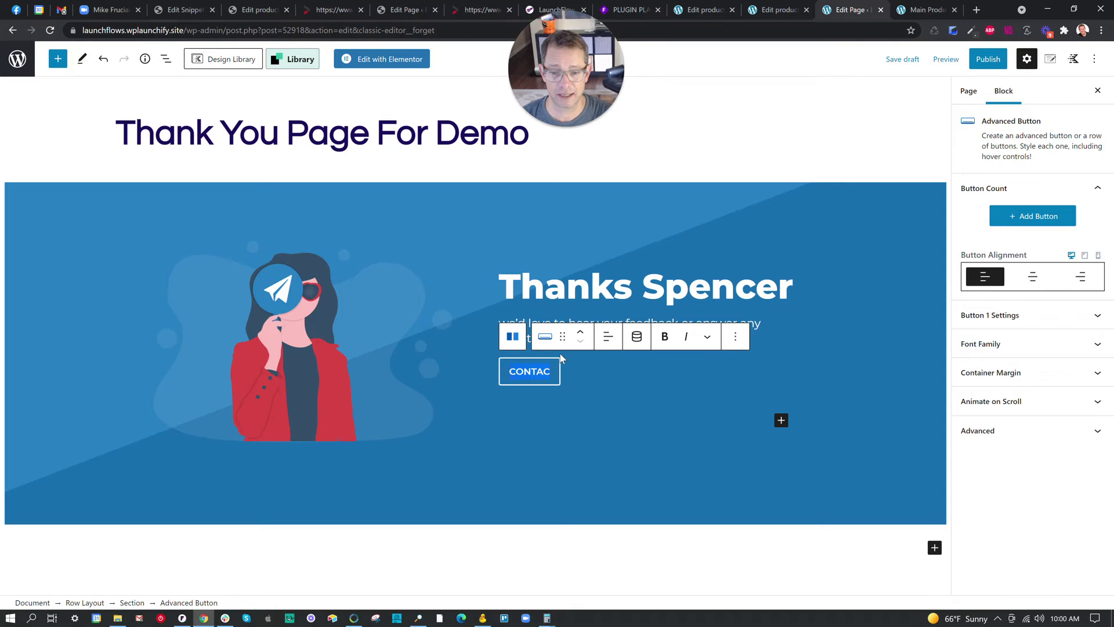
pyautogui.write('View My Account')
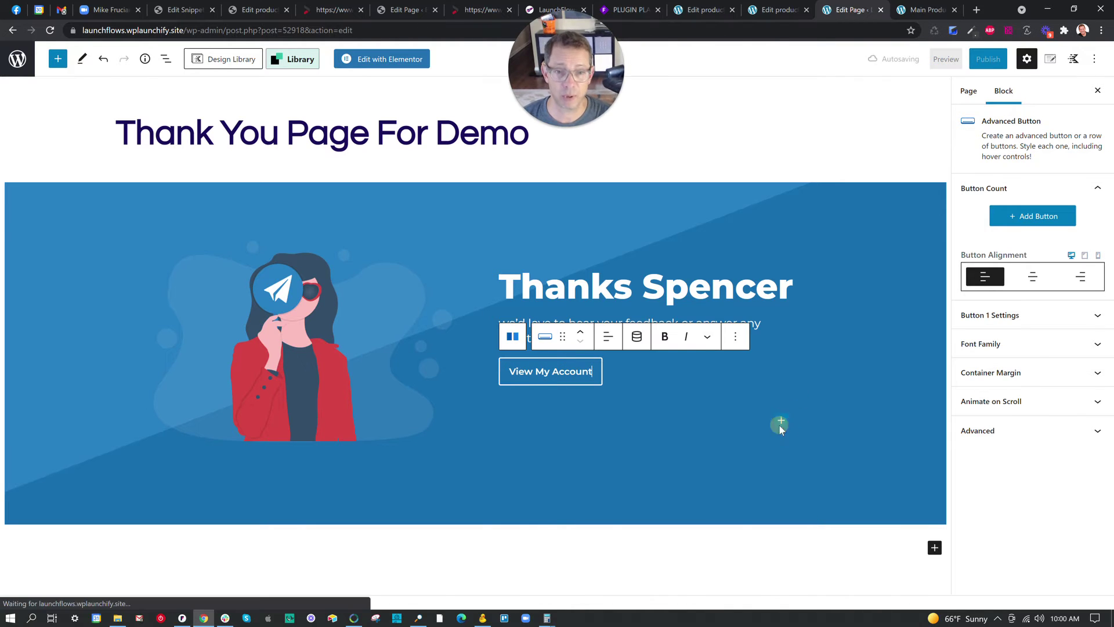
# Step: Insert a LaunchFlows Thank you block below the account button and wrap it in a group
pyautogui.click(776, 431)
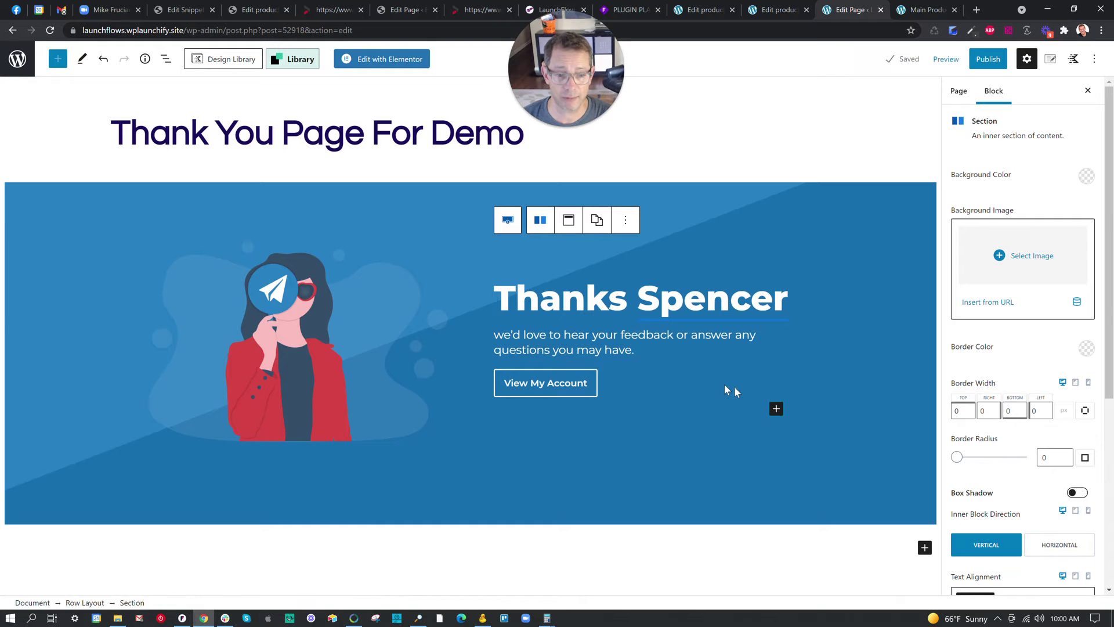
pyautogui.click(776, 410)
pyautogui.write('thankyou')
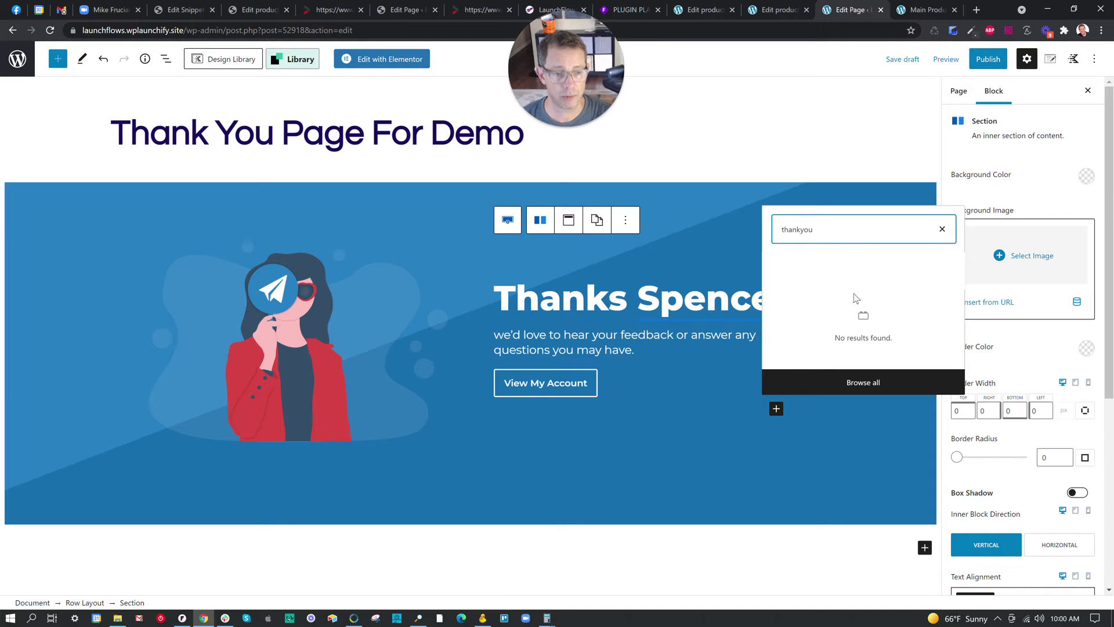
pyautogui.press('BackSpace')
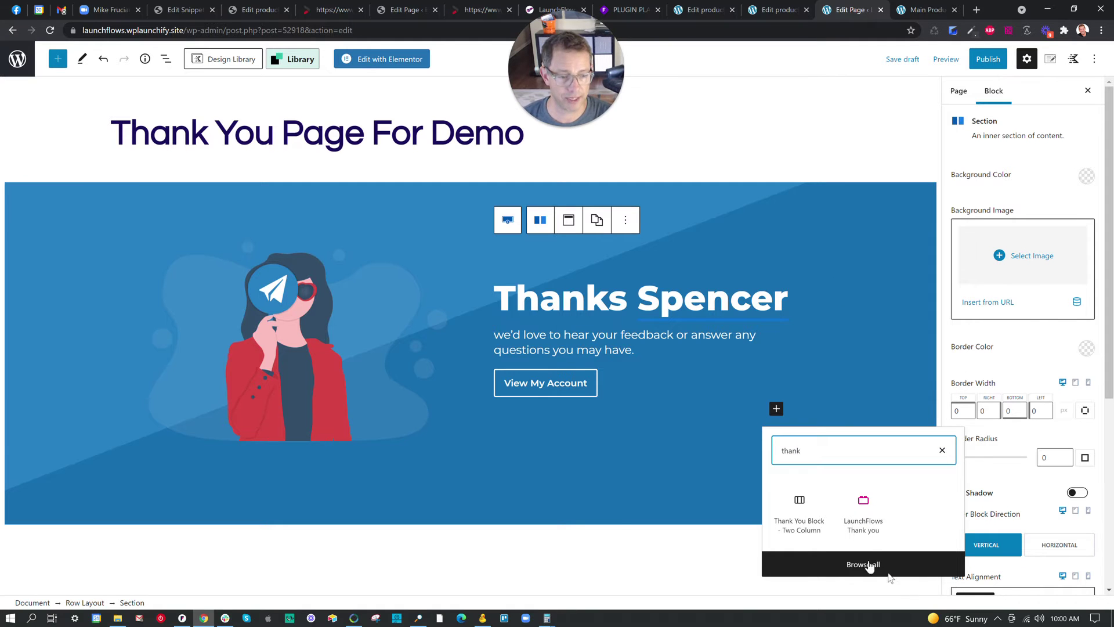
pyautogui.click(863, 509)
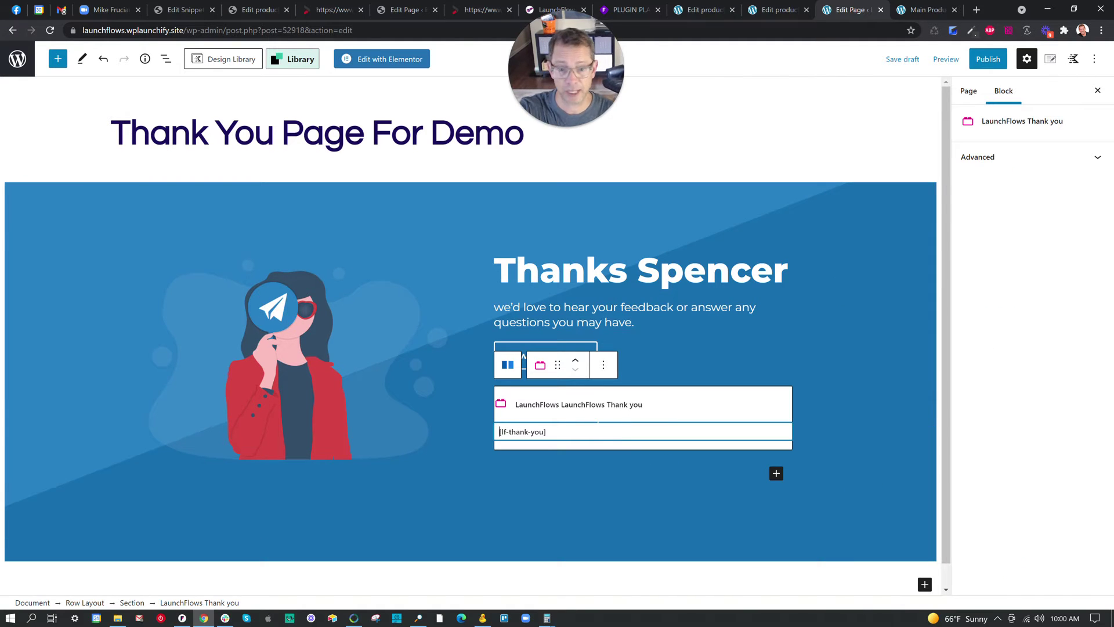
pyautogui.click(606, 364)
pyautogui.click(620, 565)
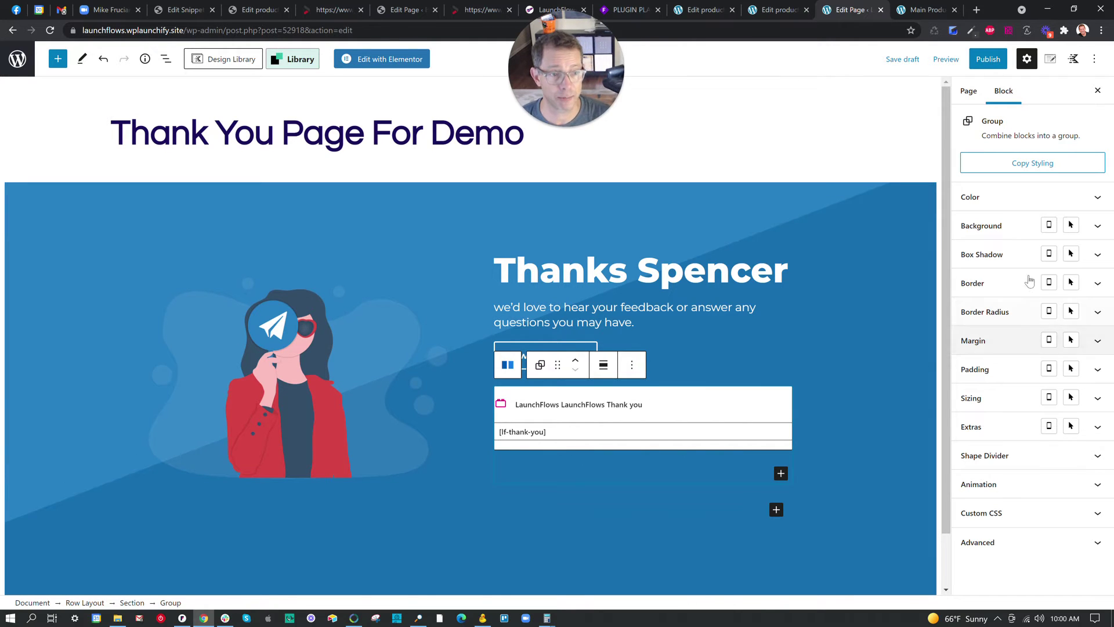
# Step: Give the group around the LaunchFlows Thank you block a solid #ffffff background and publish the page
pyautogui.click(165, 59)
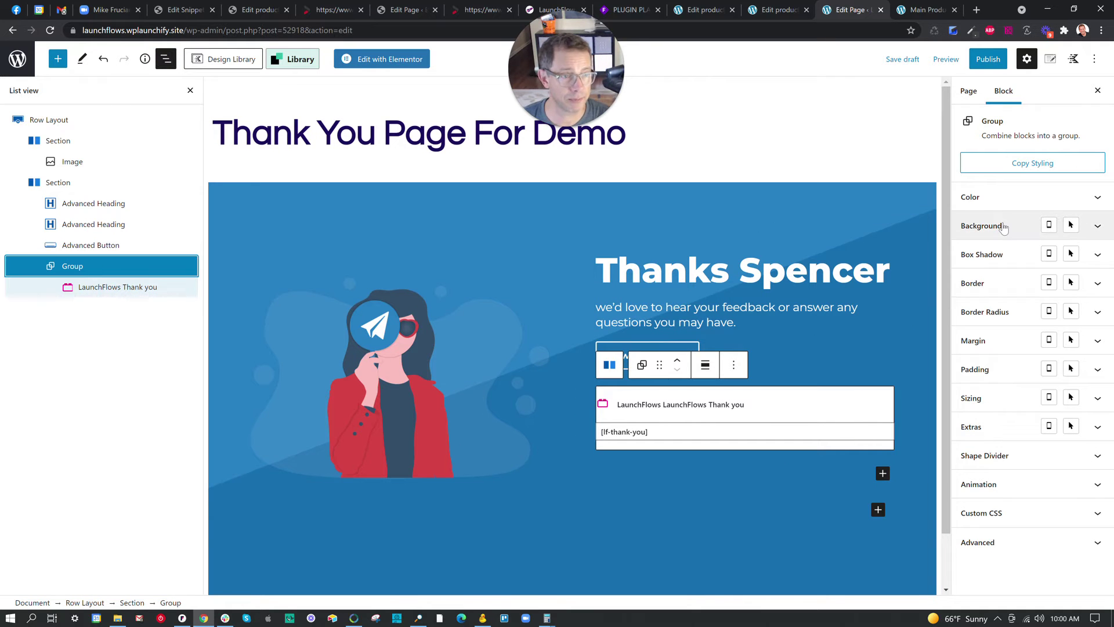
pyautogui.click(1004, 226)
pyautogui.click(1095, 254)
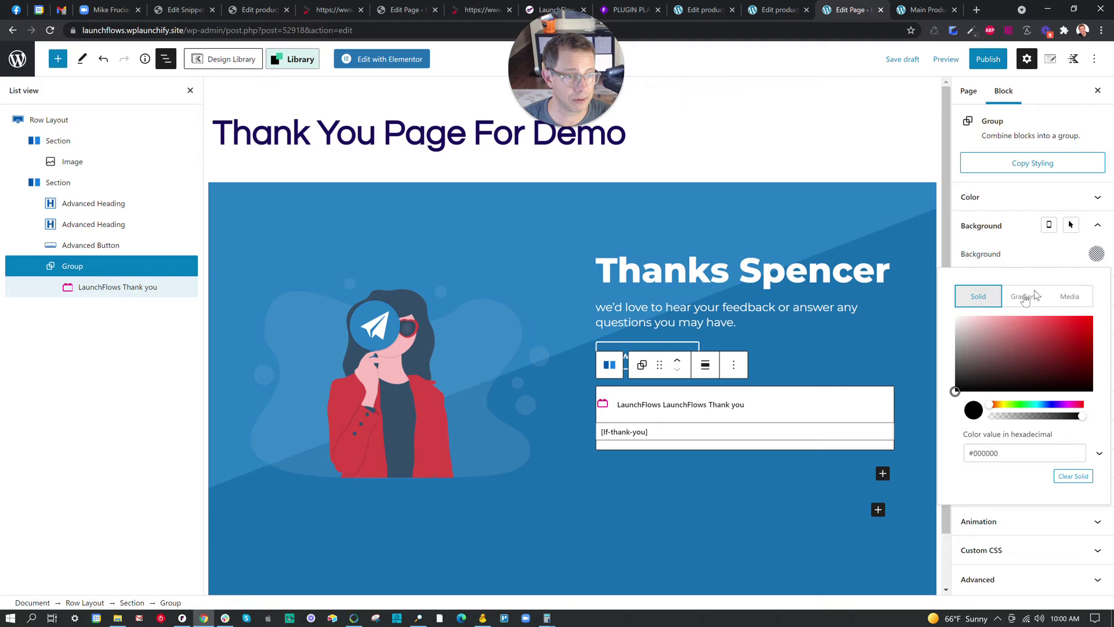
pyautogui.moveTo(973, 352); pyautogui.dragTo(949, 302)
pyautogui.click(988, 59)
pyautogui.click(1006, 68)
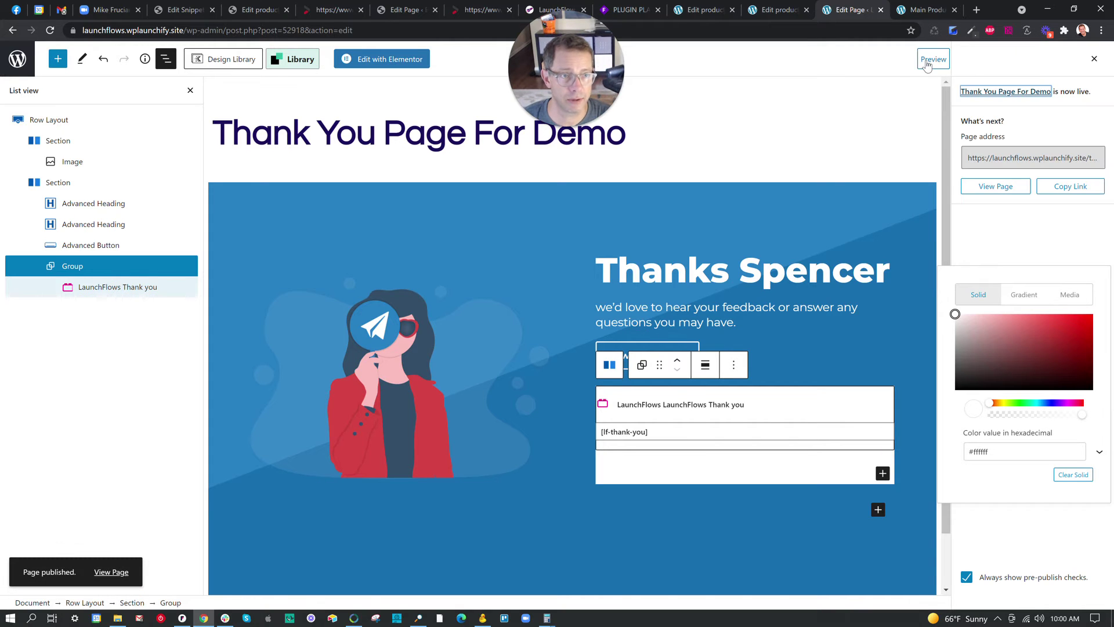
# Step: Preview the thank you page in a new browser tab and return to the page editor
pyautogui.click(933, 60)
pyautogui.click(882, 168)
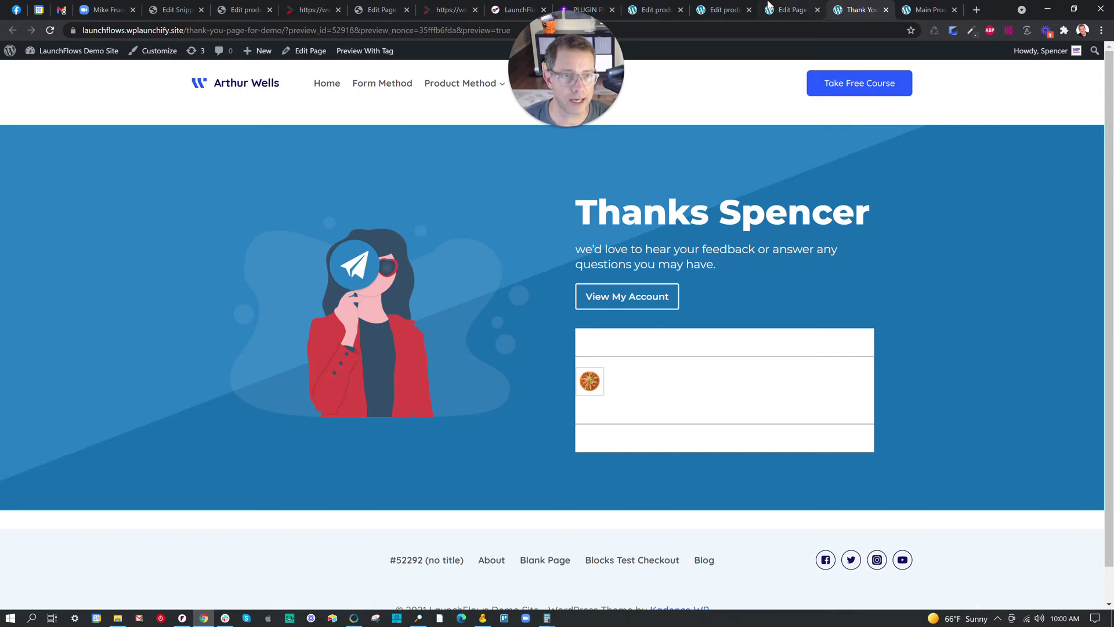
pyautogui.click(792, 9)
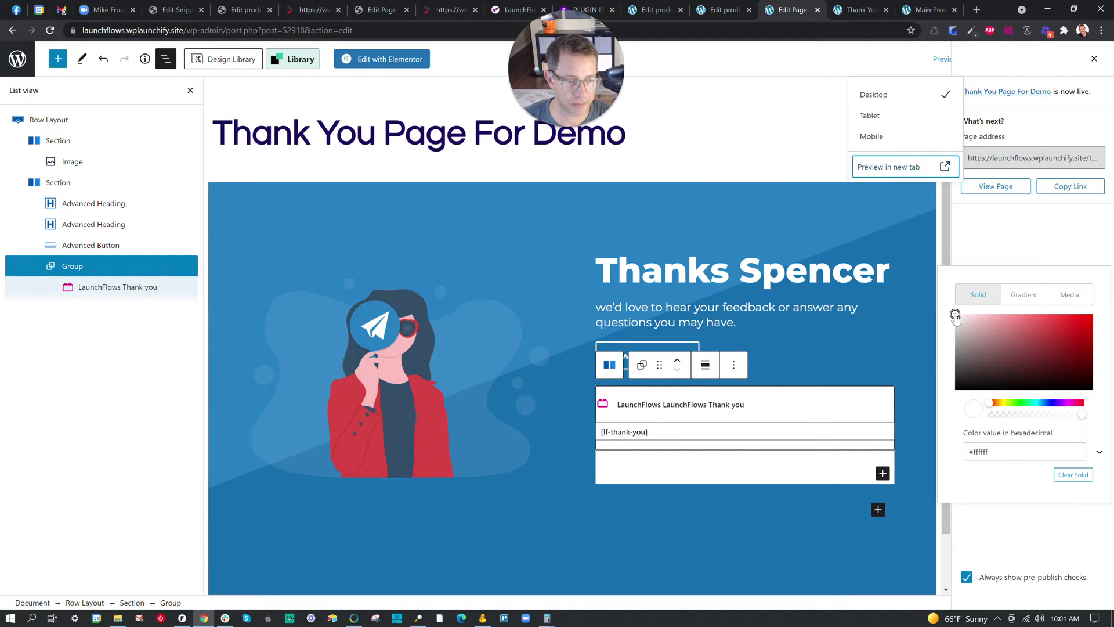
# Step: Change the solid background of the group around the LaunchFlows Thank you block to purple #5b00eb, update the page and check its preview
pyautogui.moveTo(955, 316); pyautogui.dragTo(1105, 322)
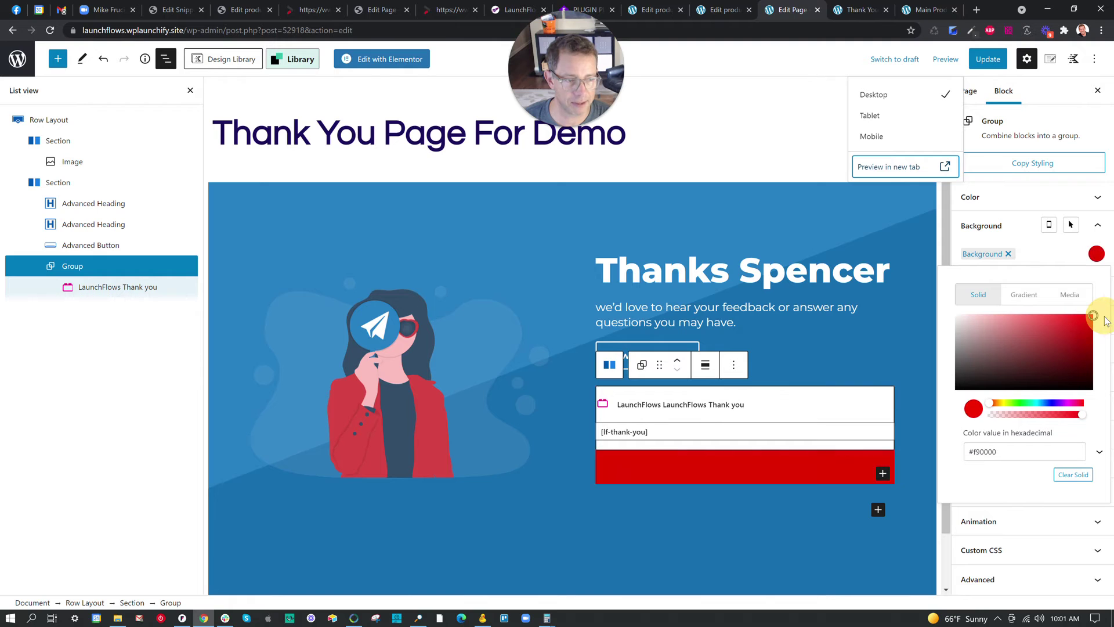
pyautogui.click(1060, 404)
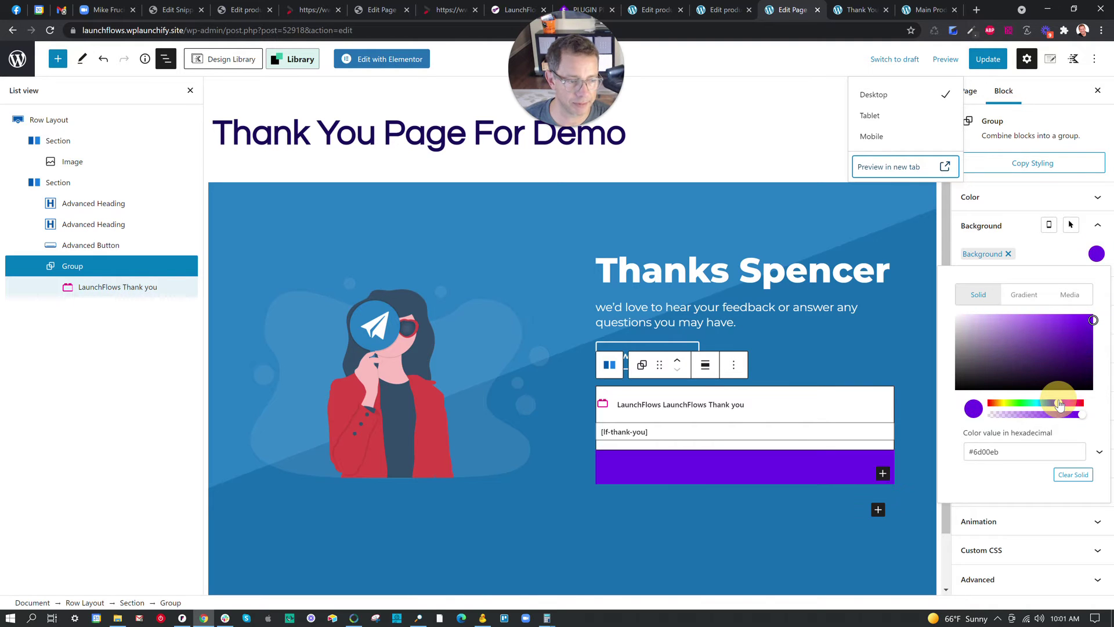
pyautogui.click(987, 59)
pyautogui.click(921, 8)
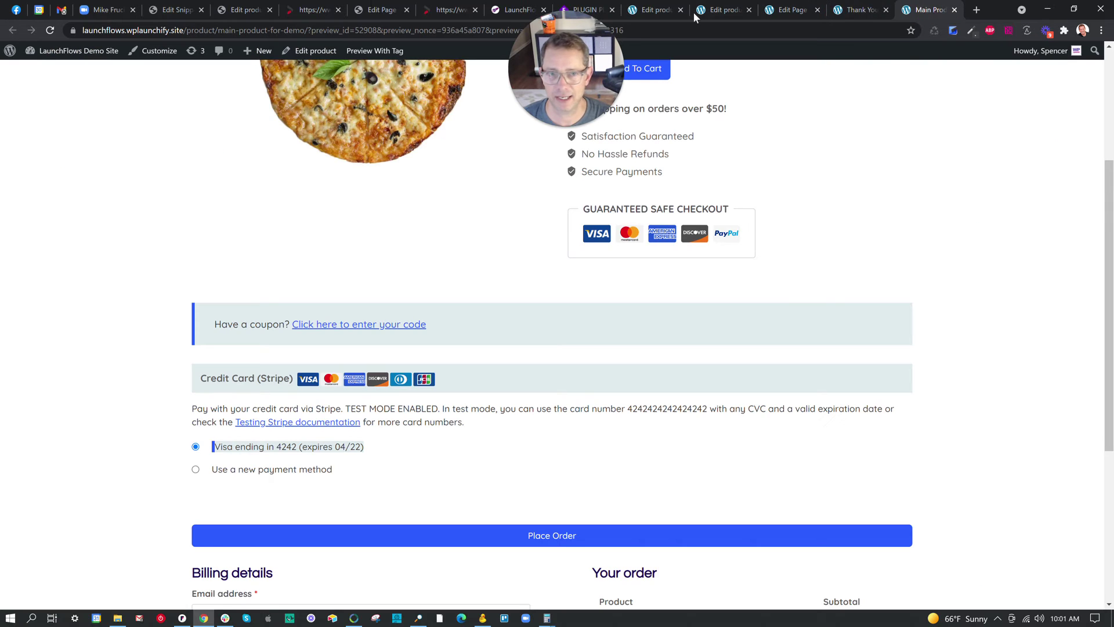
pyautogui.click(851, 11)
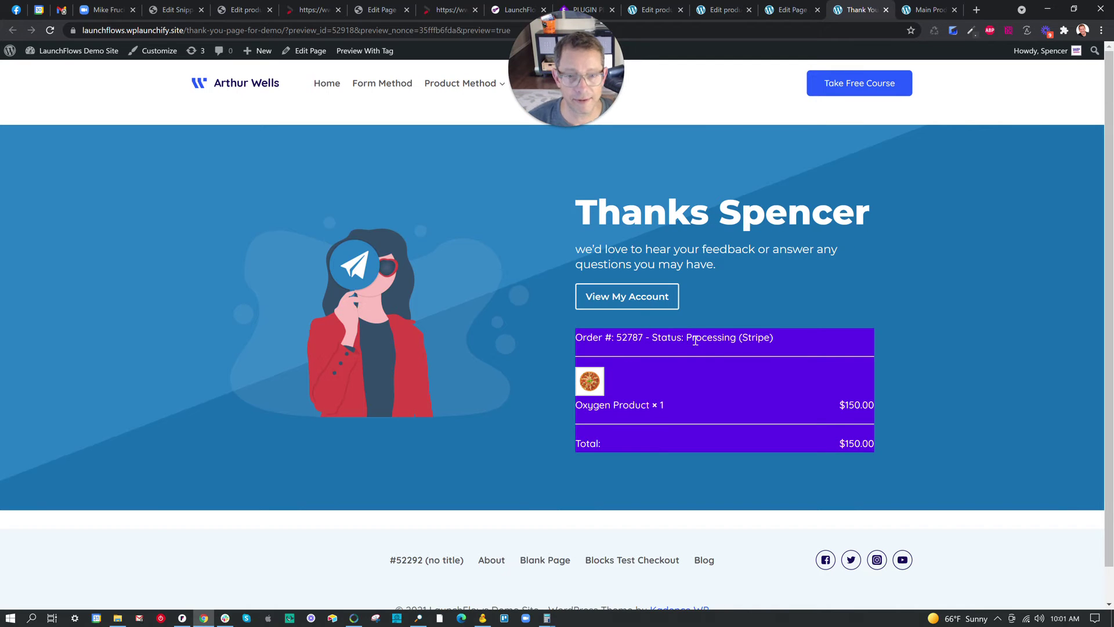
# Step: Set the padding of the purple group to 2 on all sides, update the page and reload its preview
pyautogui.click(793, 10)
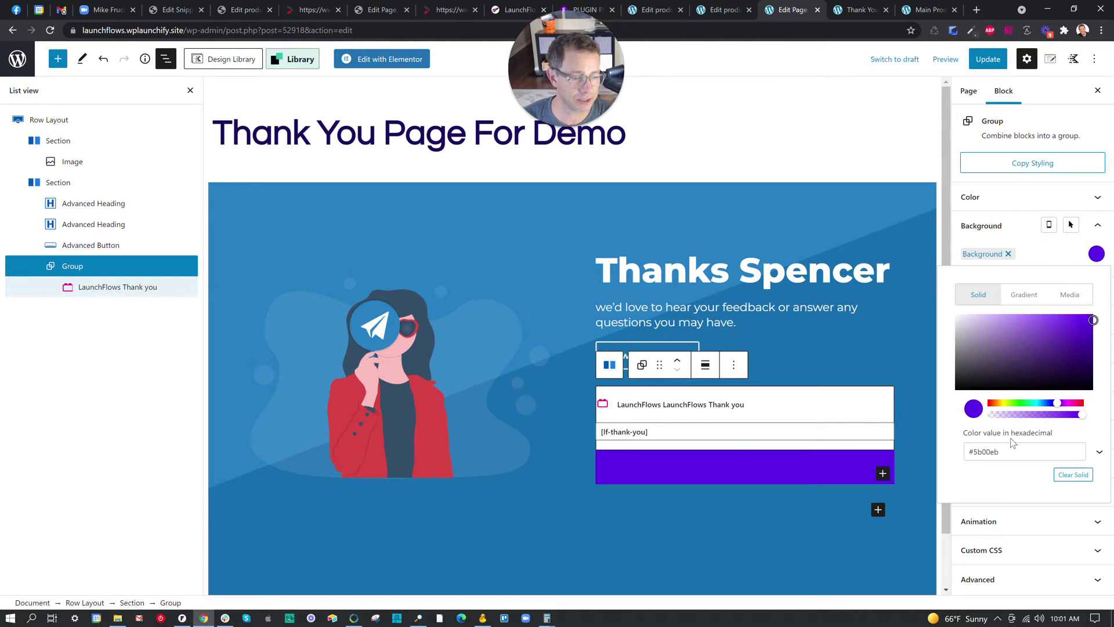
pyautogui.click(792, 343)
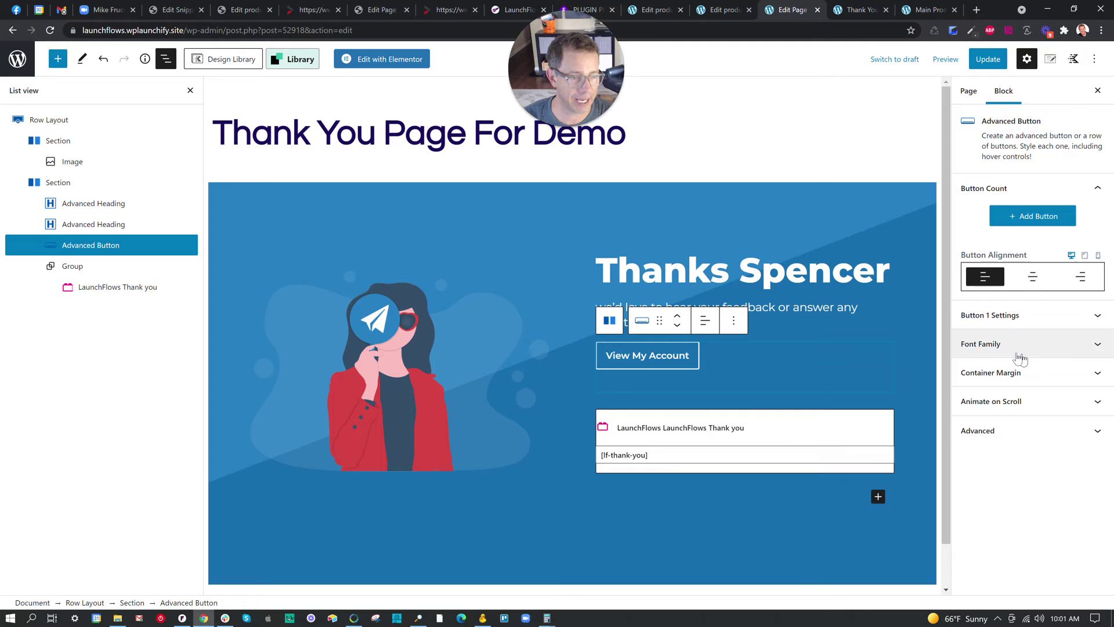
pyautogui.click(93, 267)
pyautogui.click(1023, 380)
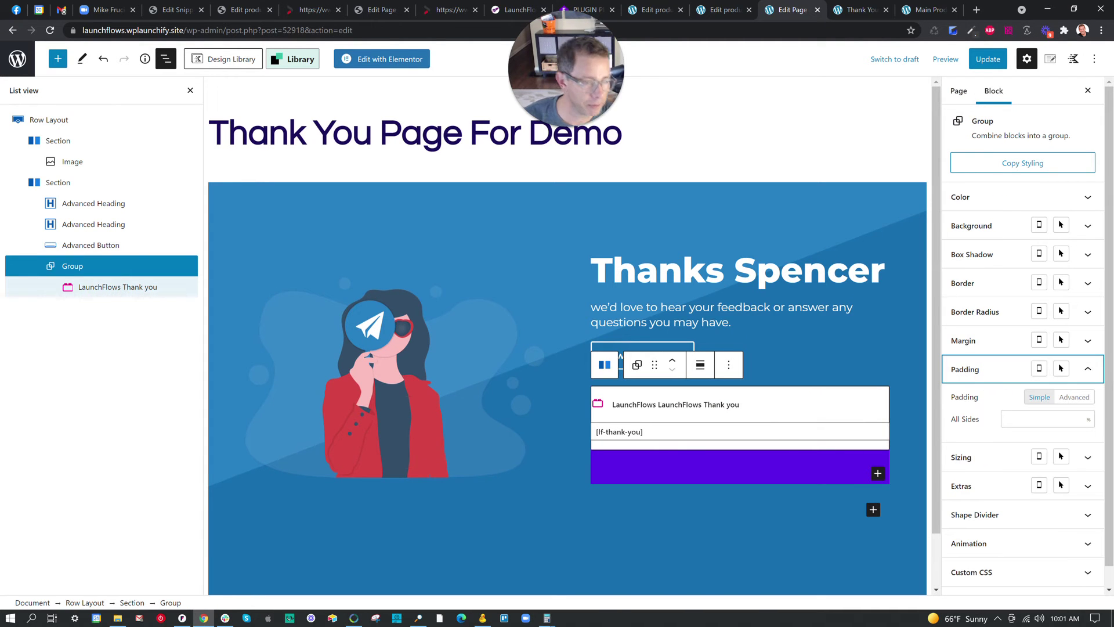
pyautogui.click(1021, 419)
pyautogui.write('2')
pyautogui.click(986, 58)
pyautogui.click(858, 10)
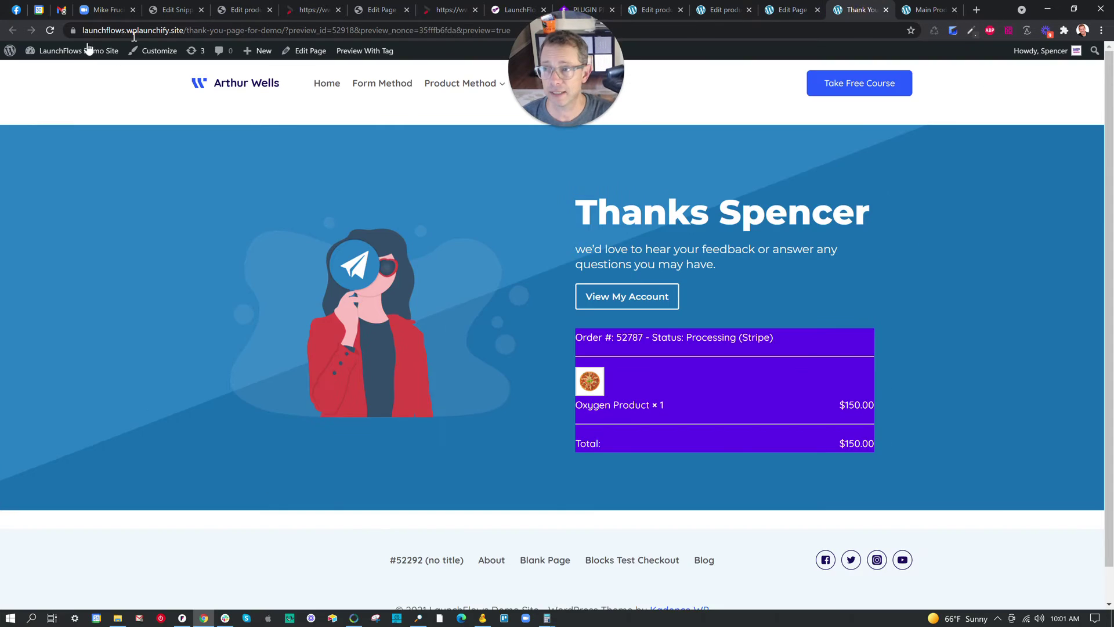
pyautogui.click(51, 30)
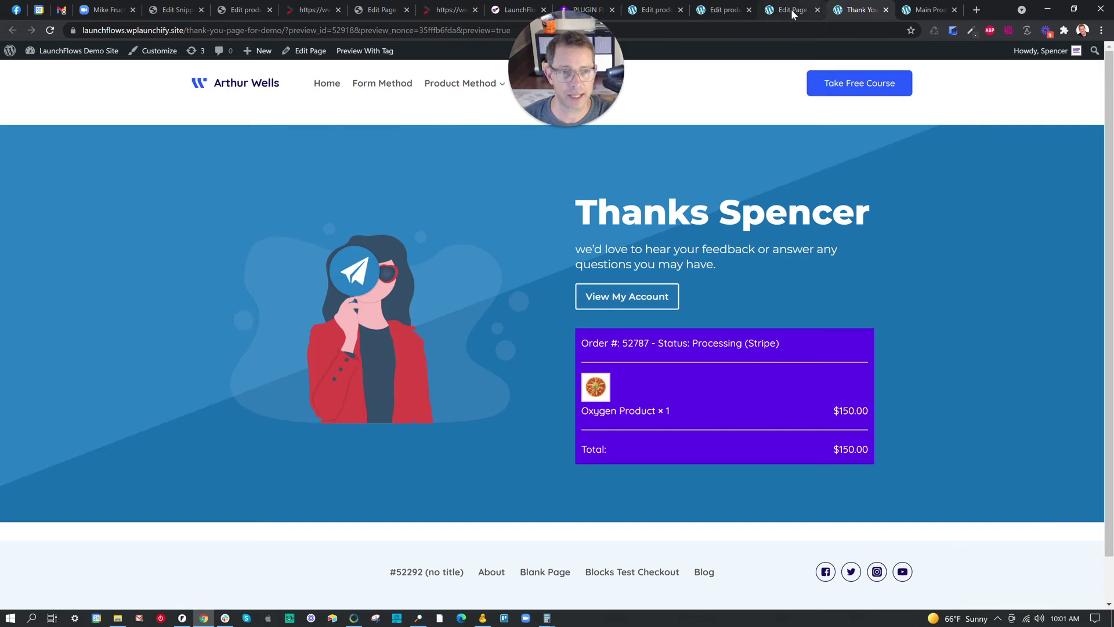
# Step: Link the "View My Account" button to /my-account and update the thank you page
pyautogui.click(791, 10)
pyautogui.click(670, 360)
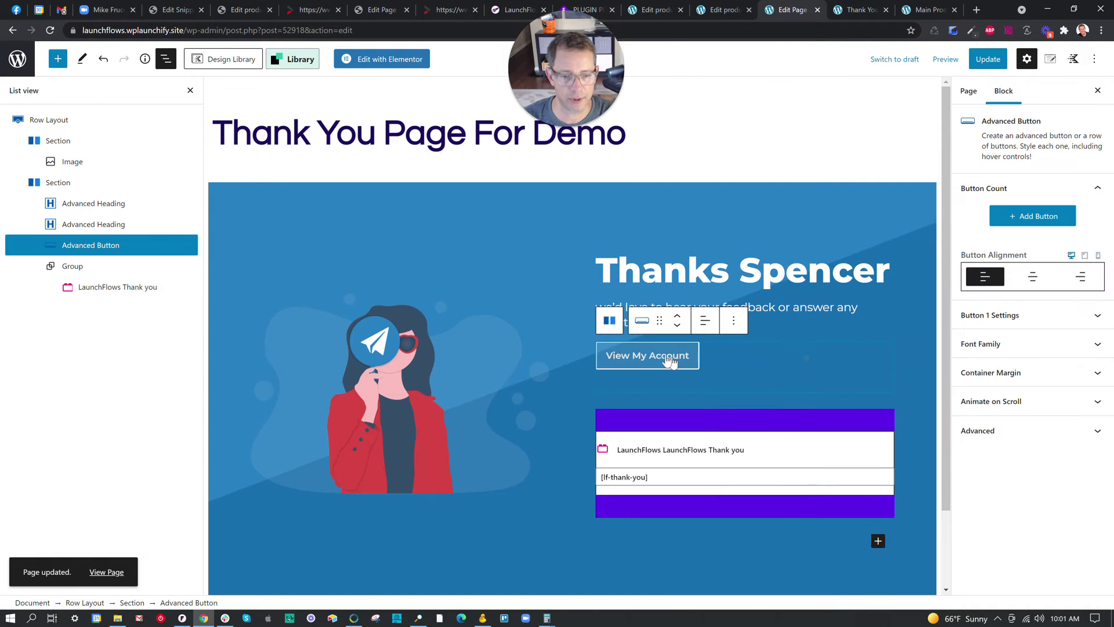
pyautogui.click(670, 360)
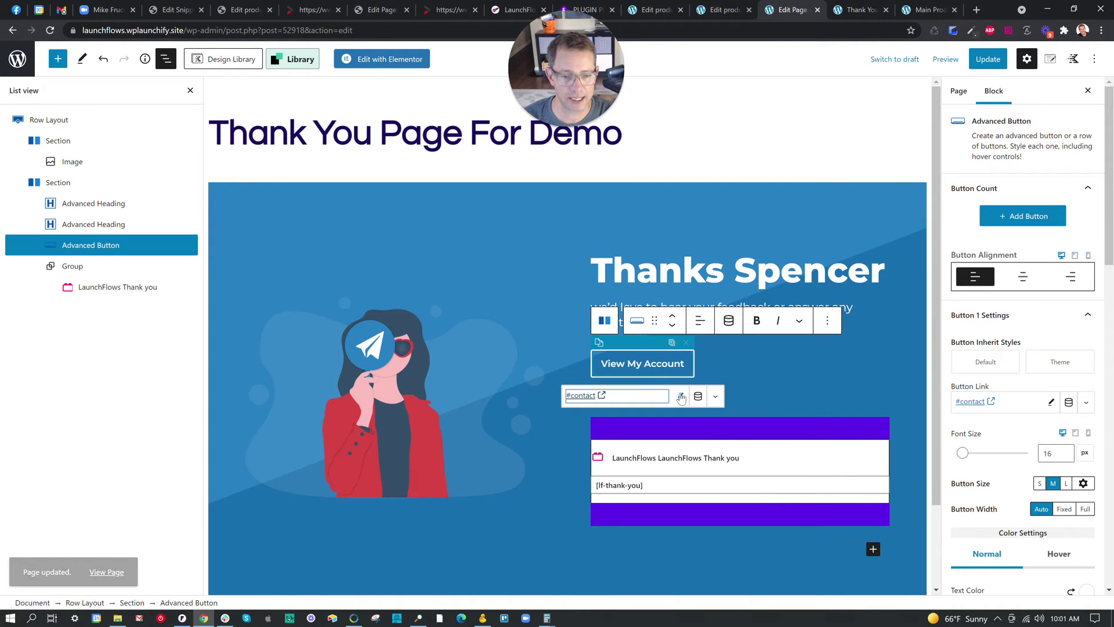
pyautogui.click(681, 396)
pyautogui.write('/my-account')
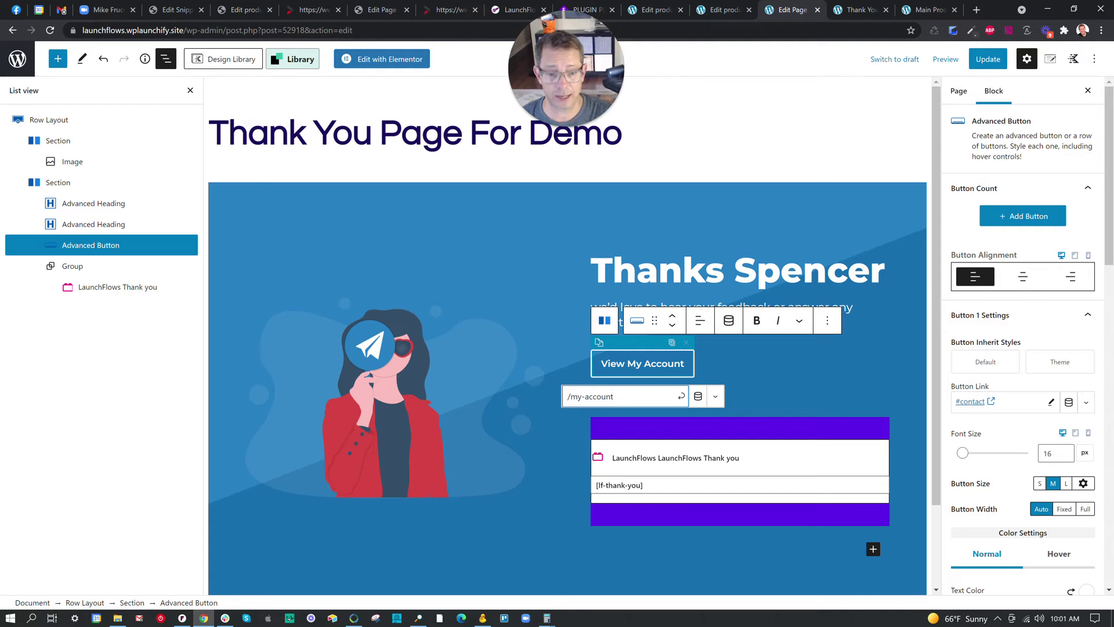
pyautogui.click(682, 397)
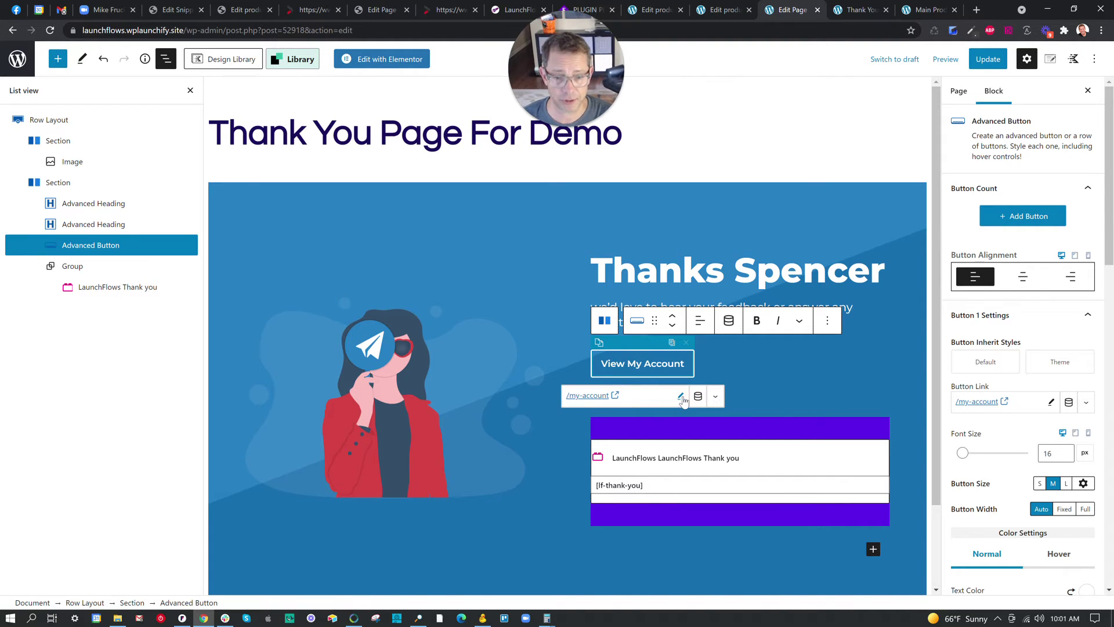
pyautogui.click(994, 60)
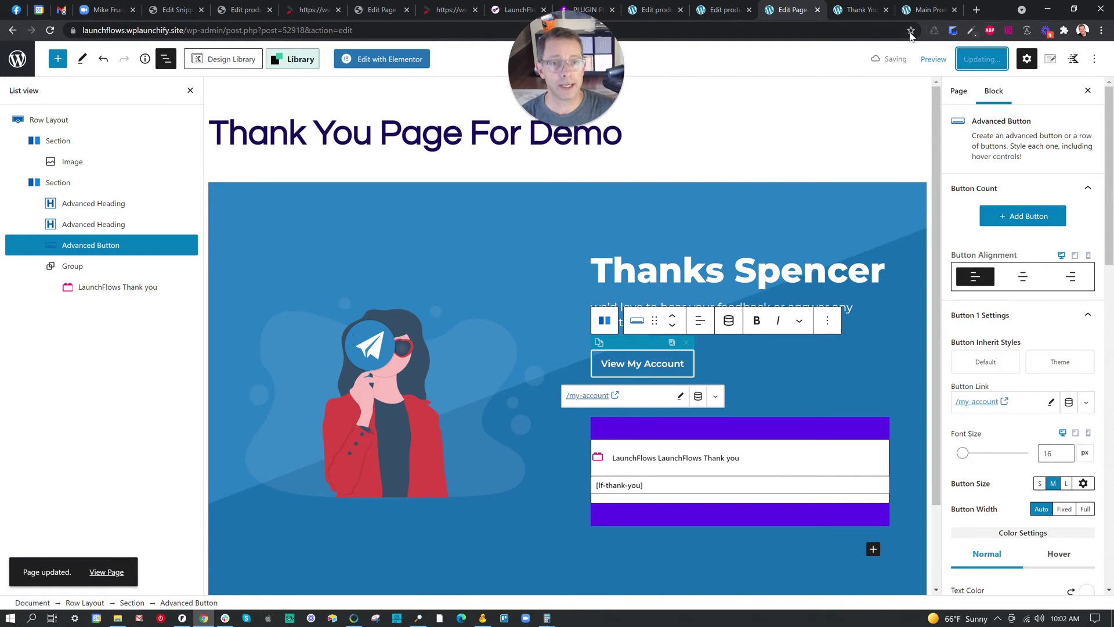
# Step: Close the thank you page editor and preview tabs and switch to the Main Product For Demo editor
pyautogui.click(818, 10)
pyautogui.click(819, 9)
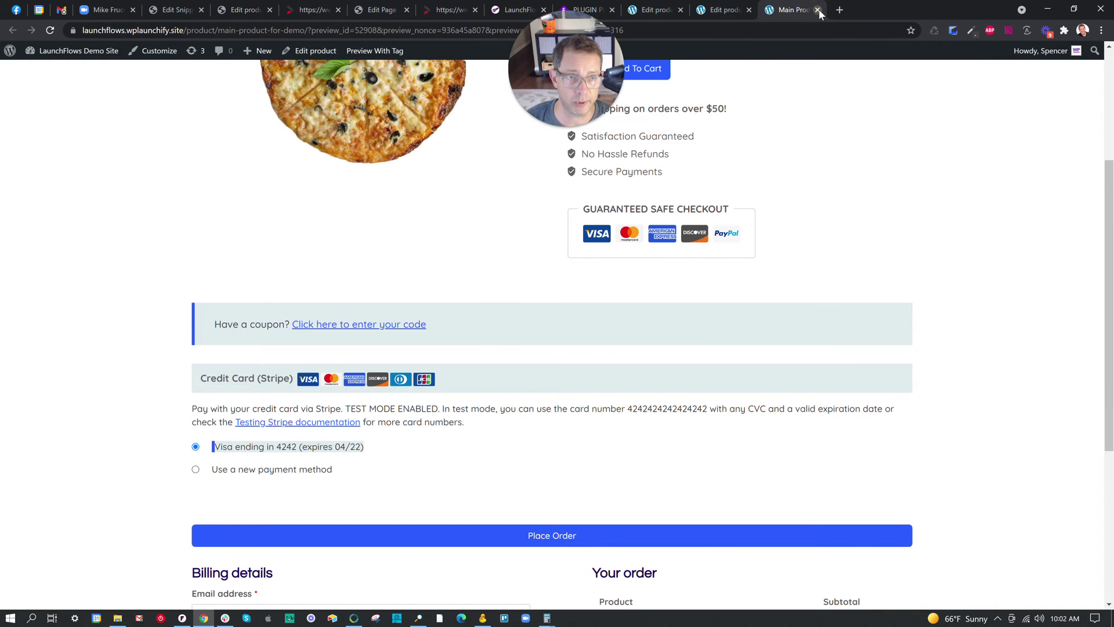
pyautogui.click(733, 12)
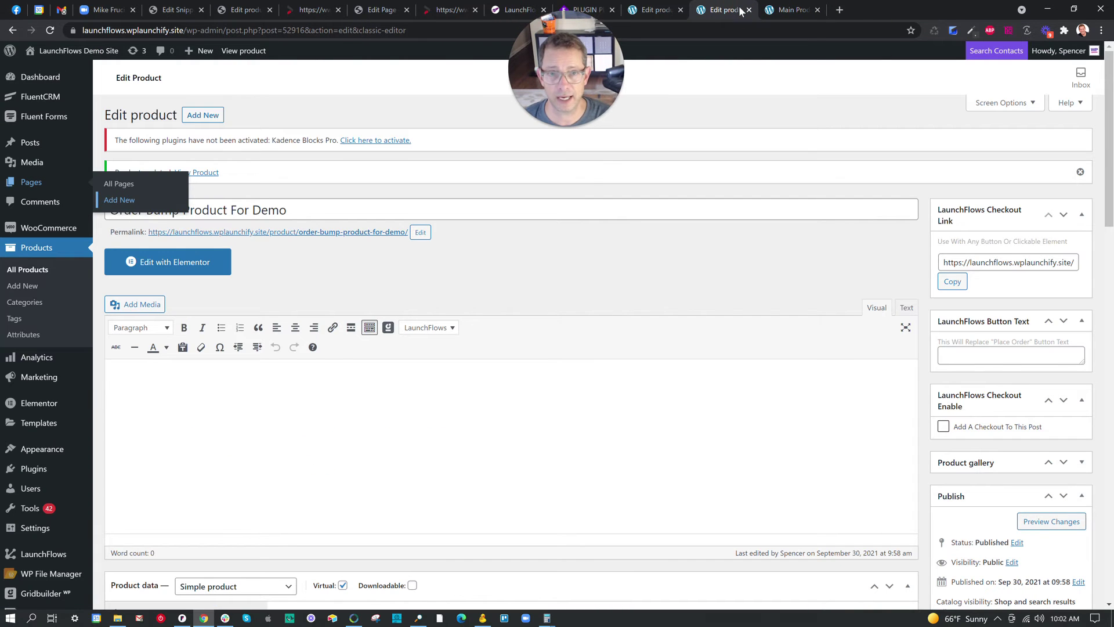
pyautogui.click(651, 10)
pyautogui.click(735, 13)
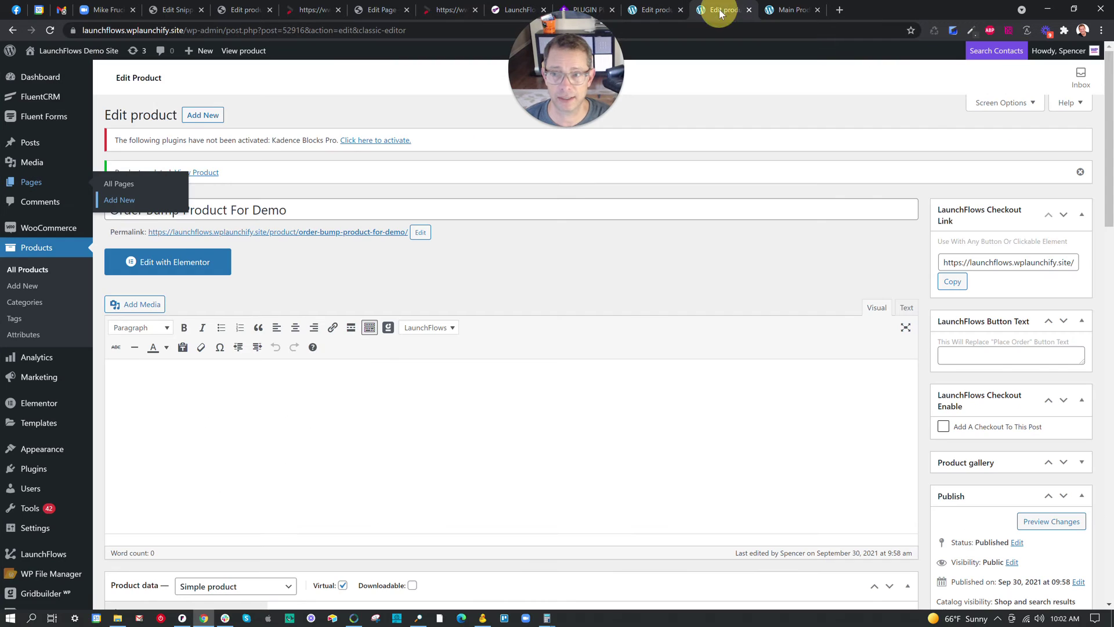
pyautogui.click(660, 12)
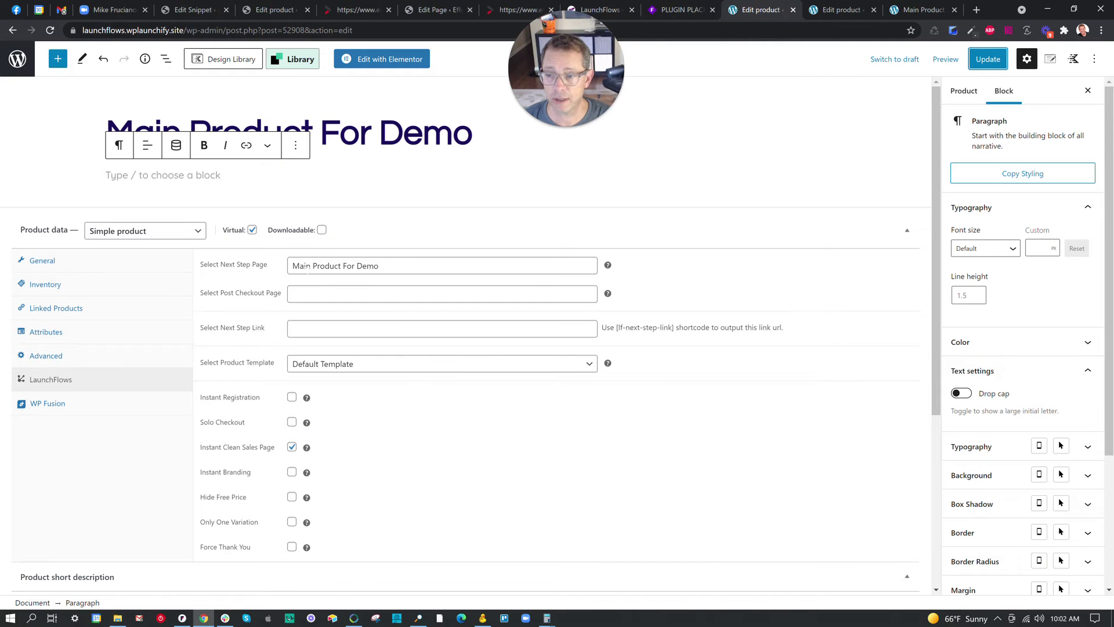
# Step: Reload the main product editor, set its LaunchFlows post checkout page to "Thank You Page For Demo" and update the product
pyautogui.click(50, 30)
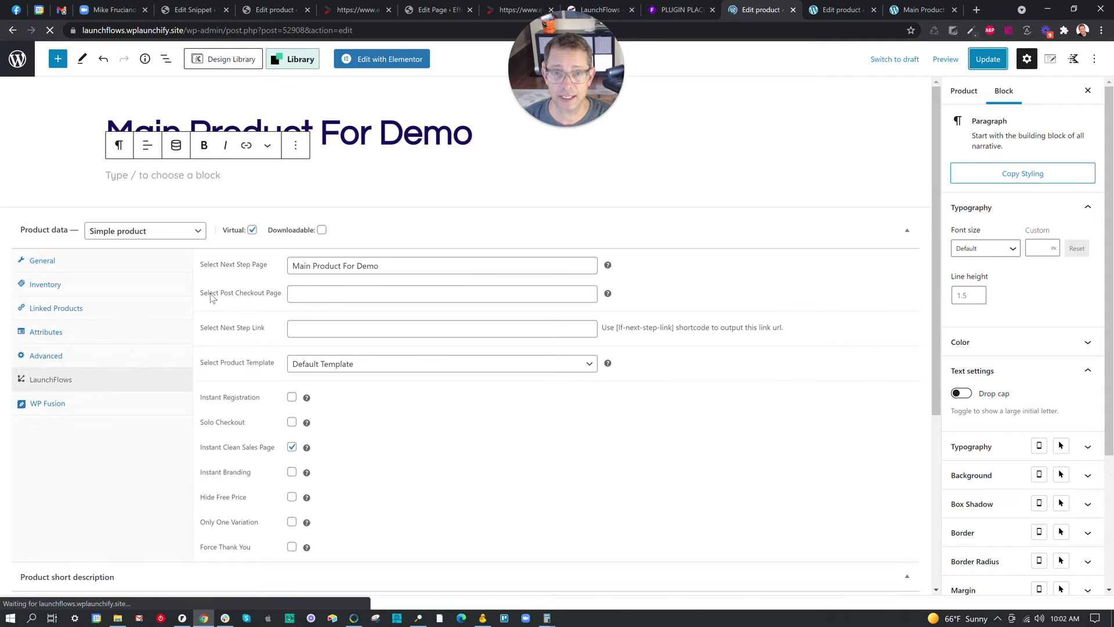
pyautogui.click(75, 383)
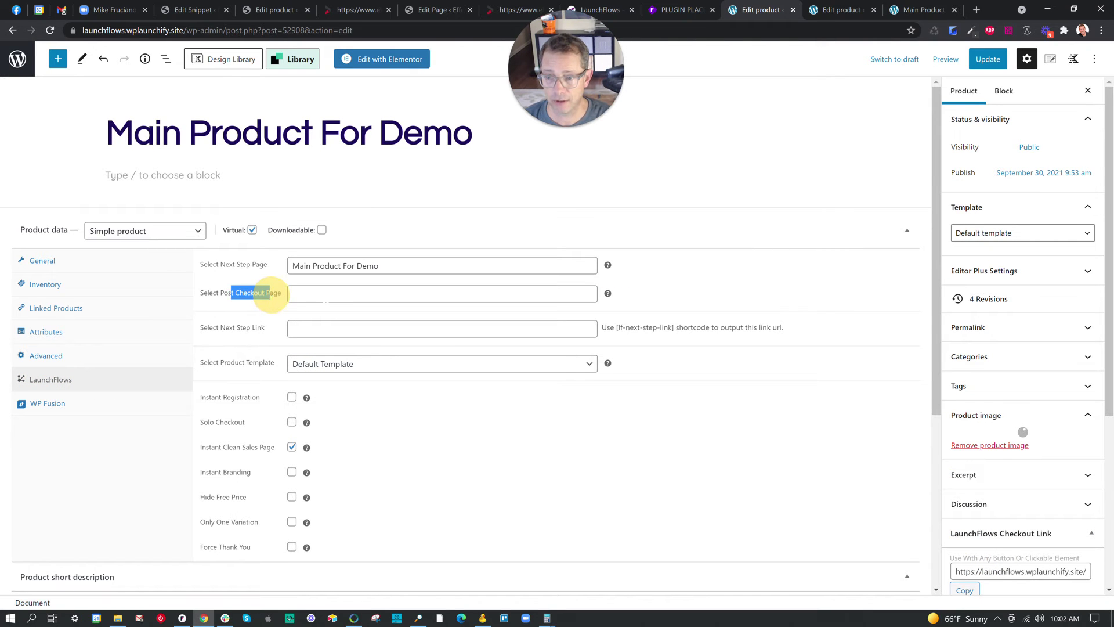
pyautogui.click(323, 293)
pyautogui.write('thank you')
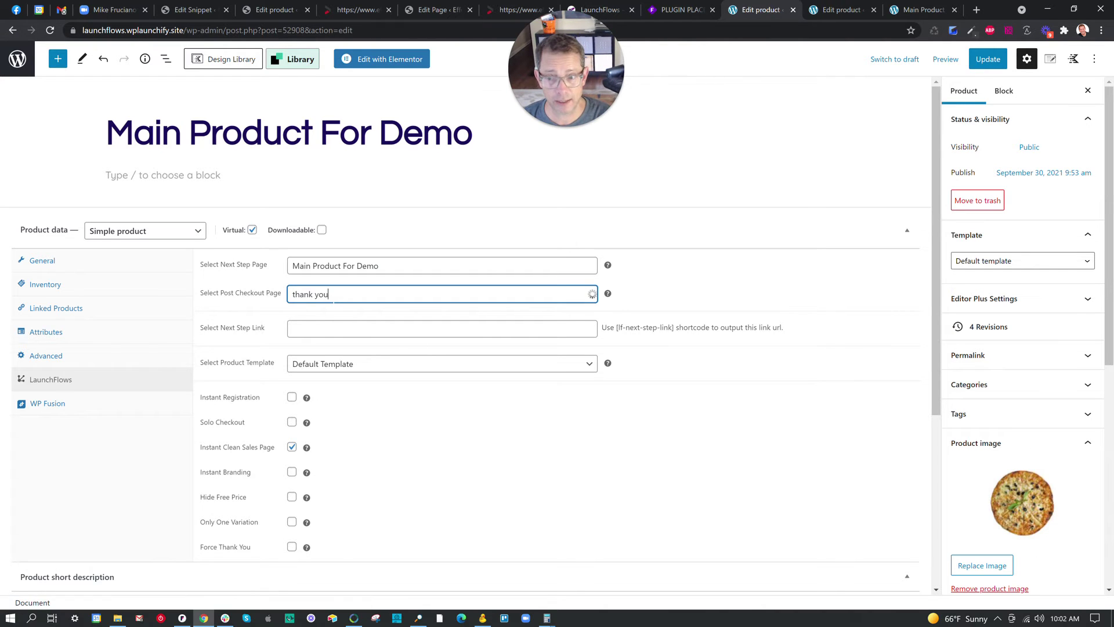
pyautogui.click(341, 311)
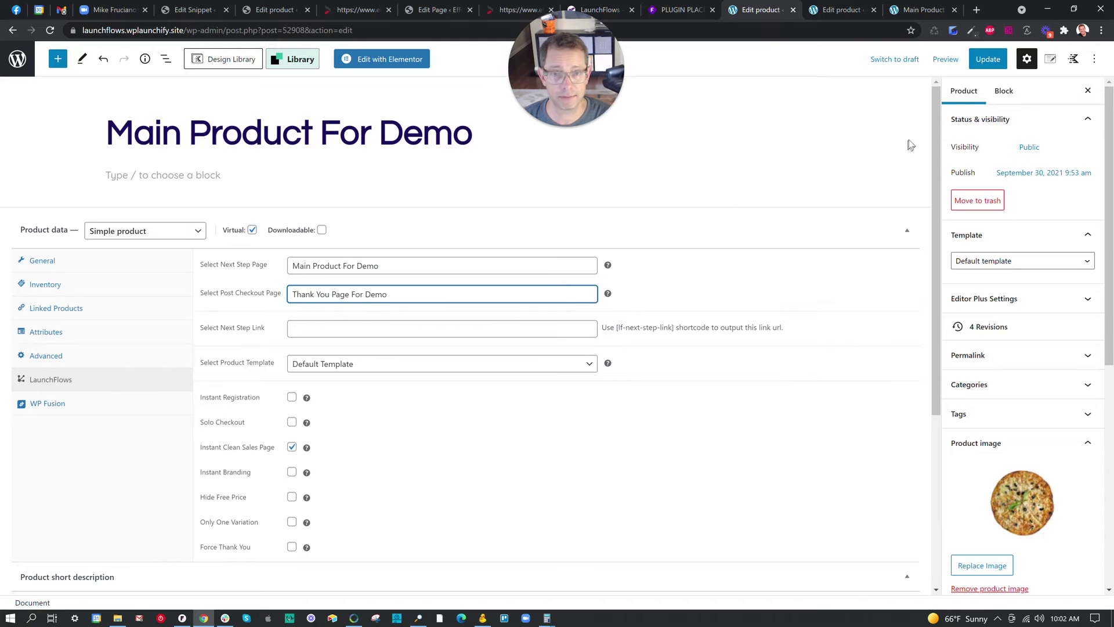
pyautogui.click(986, 60)
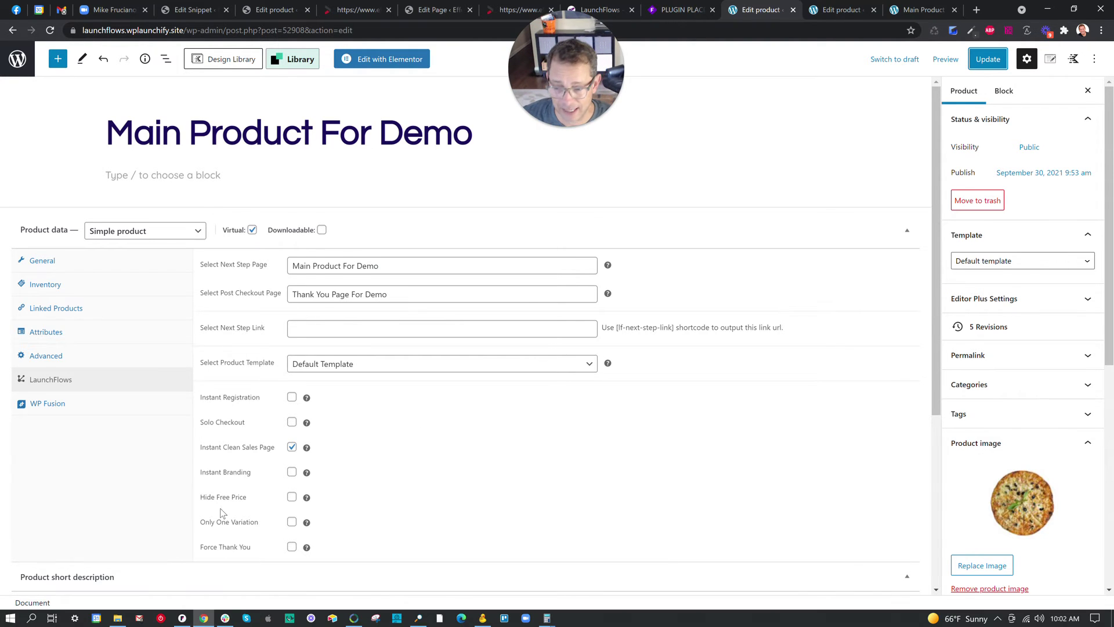
# Step: Examine the Force Thank You option in the main product's LaunchFlows settings
pyautogui.scroll(-1, 221, 513)
pyautogui.moveTo(203, 490)
pyautogui.mouseDown()
pyautogui.moveTo(261, 489)
pyautogui.moveTo(224, 489)
pyautogui.moveTo(245, 490)
pyautogui.mouseUp()
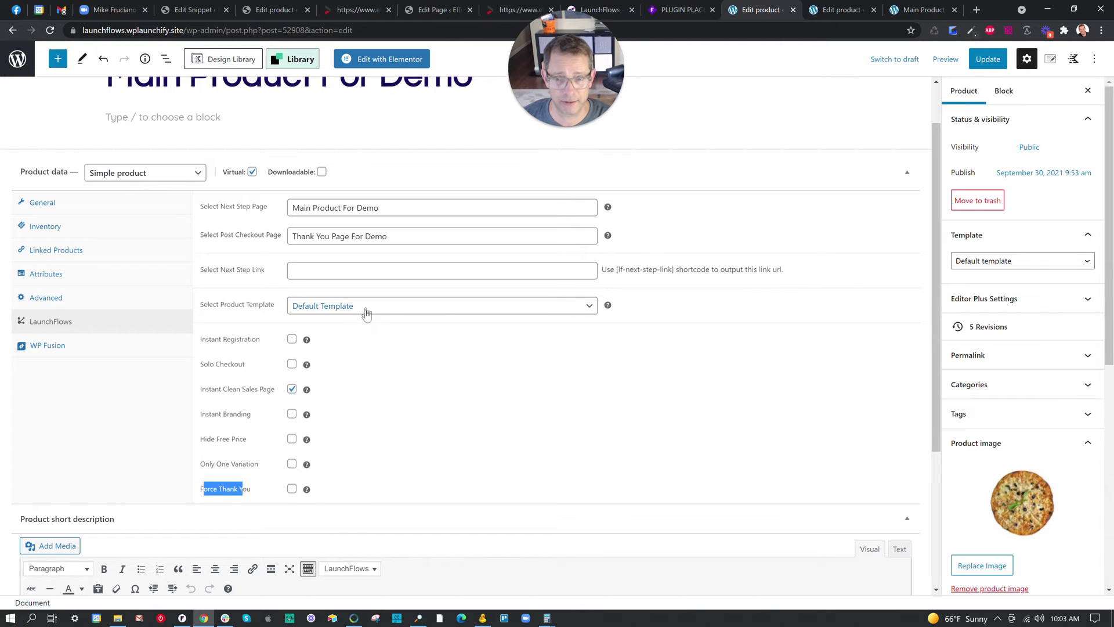
pyautogui.click(822, 12)
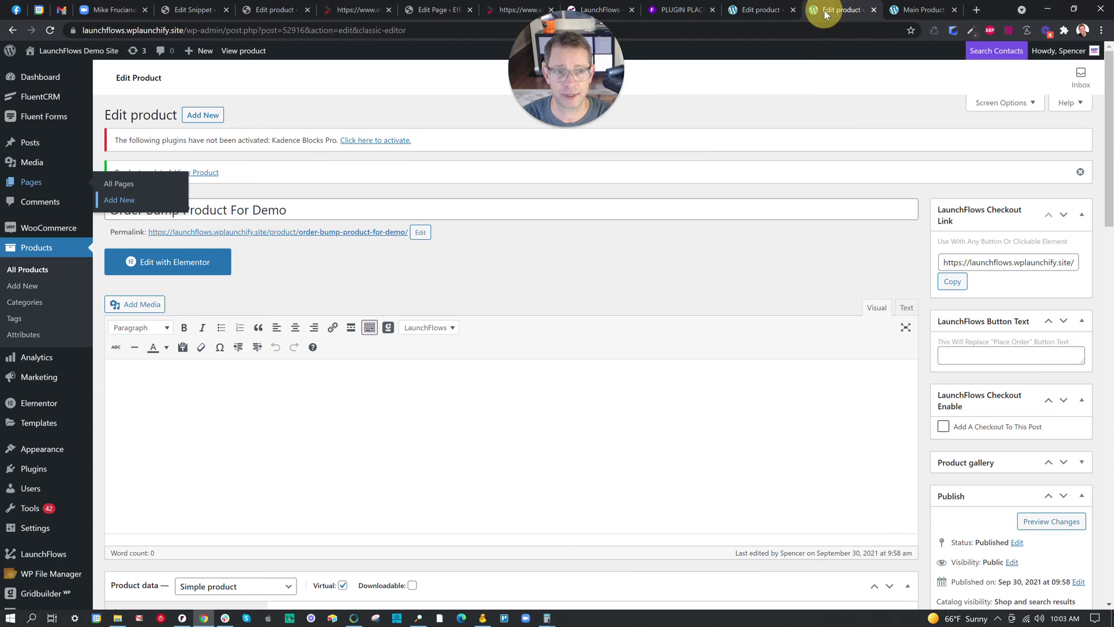
pyautogui.click(751, 7)
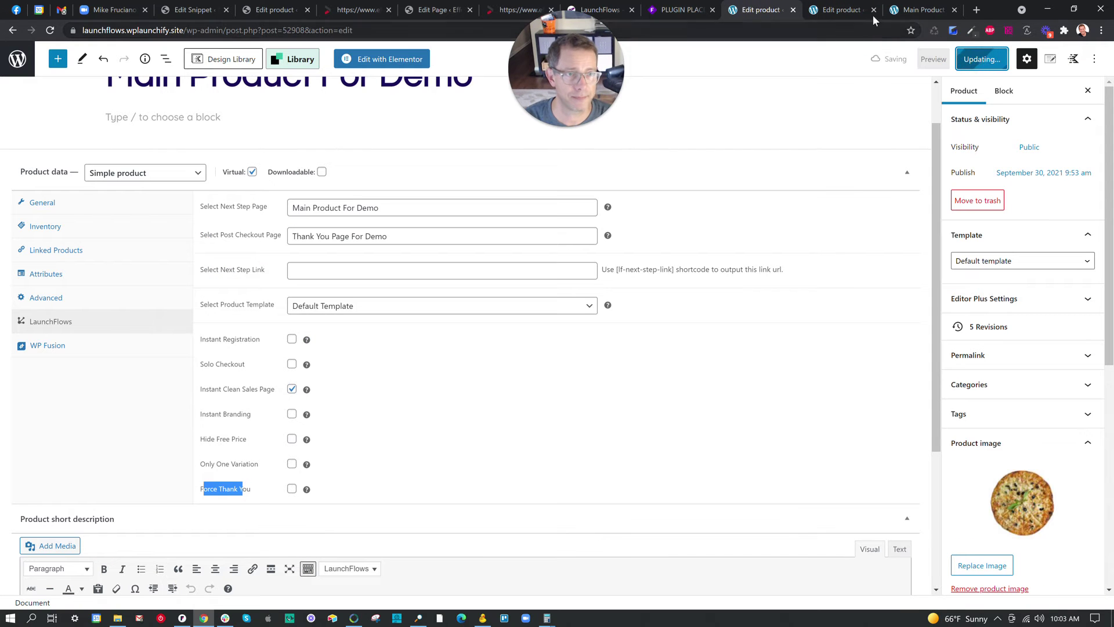
# Step: Reload the Order Bump Product For Demo editor, set its LaunchFlows post checkout page to "Thank You Page For Demo" and update the product
pyautogui.click(845, 11)
pyautogui.scroll(-4, 305, 111)
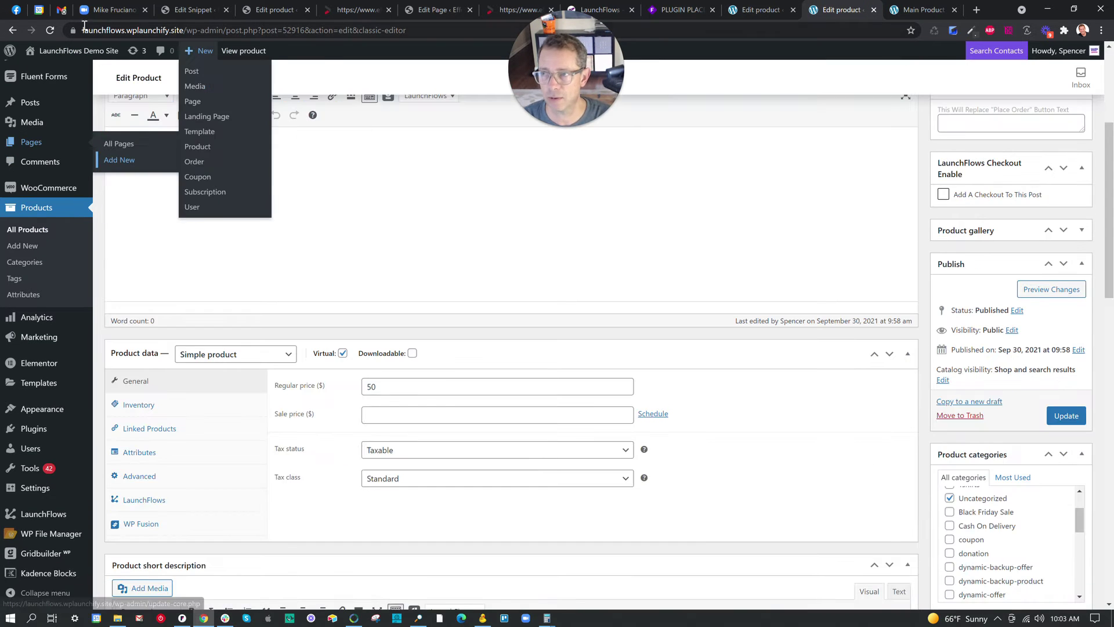
pyautogui.click(49, 32)
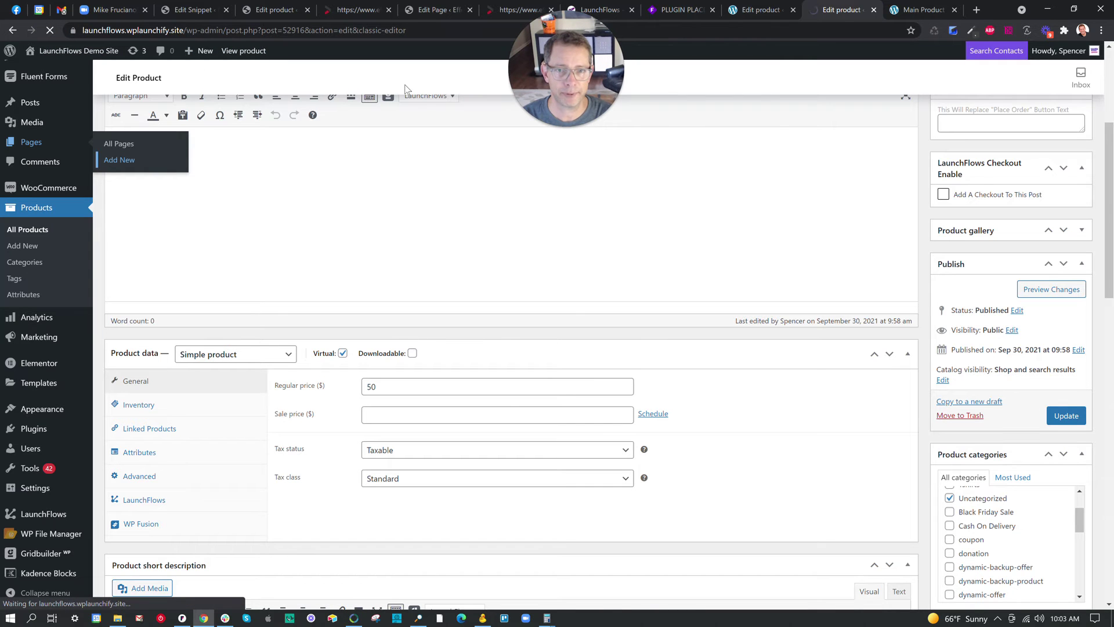
pyautogui.scroll(4, 186, 468)
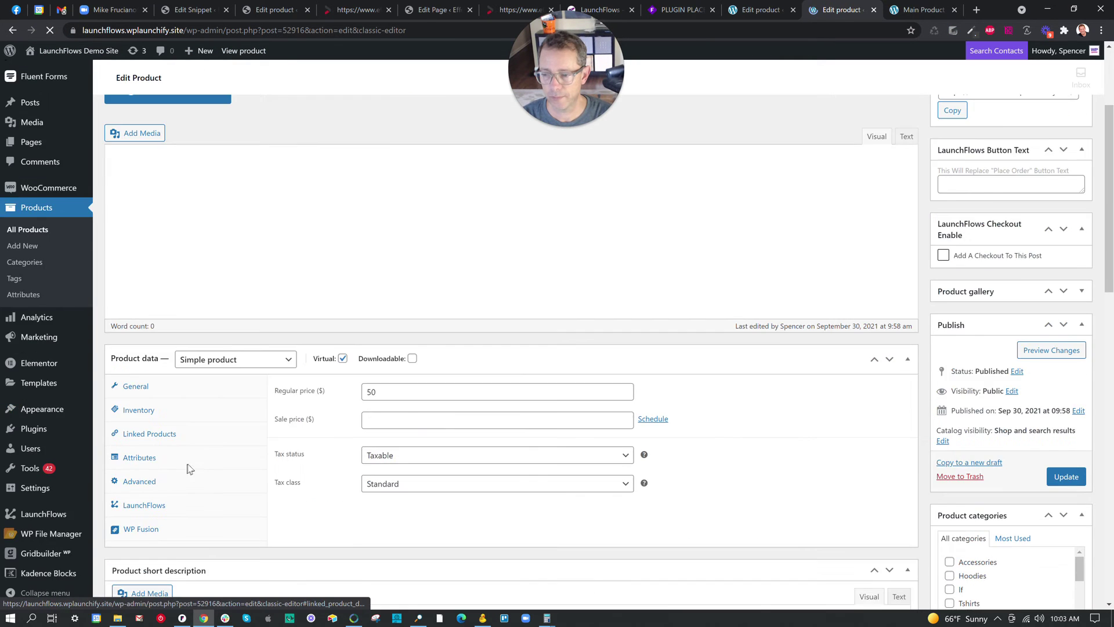
pyautogui.scroll(-6, 169, 512)
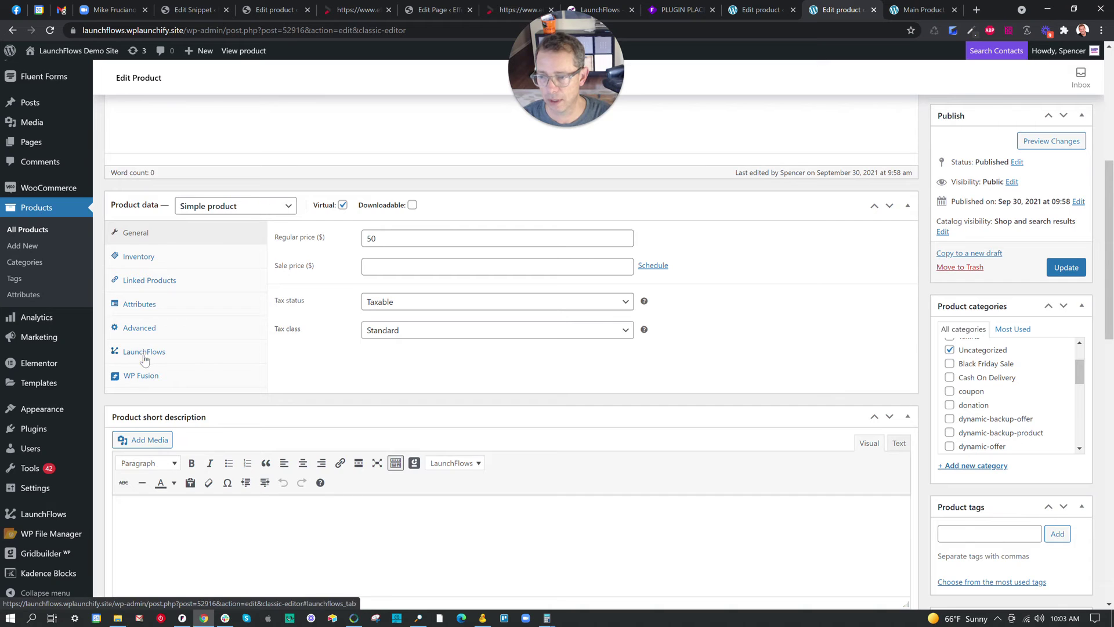
pyautogui.click(144, 351)
pyautogui.moveTo(381, 369)
pyautogui.click(406, 266)
pyautogui.write('thank you')
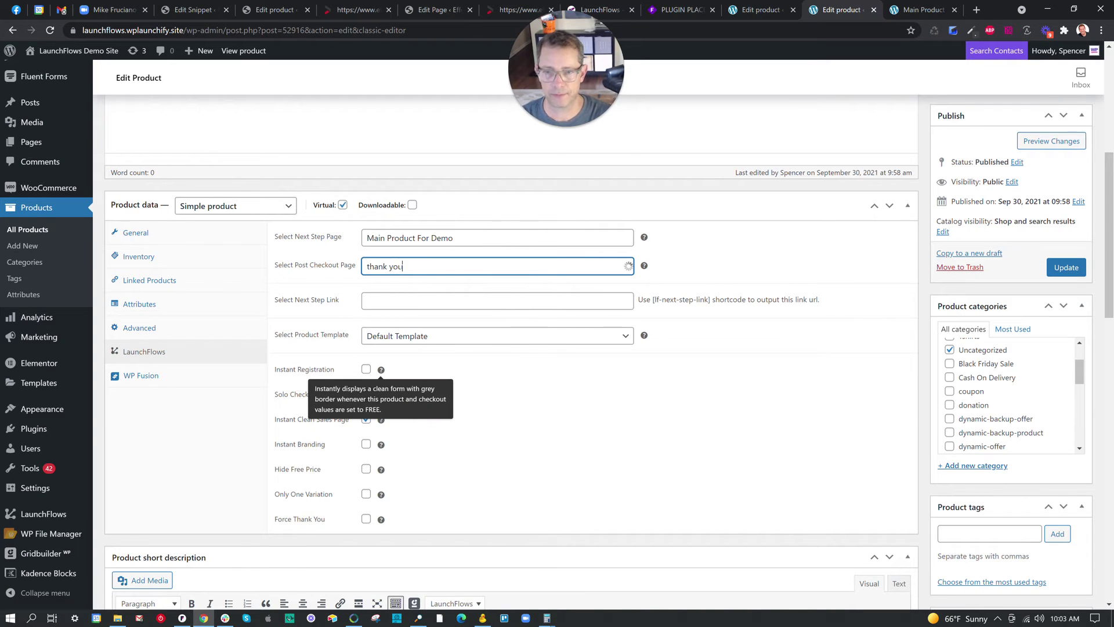
pyautogui.click(413, 282)
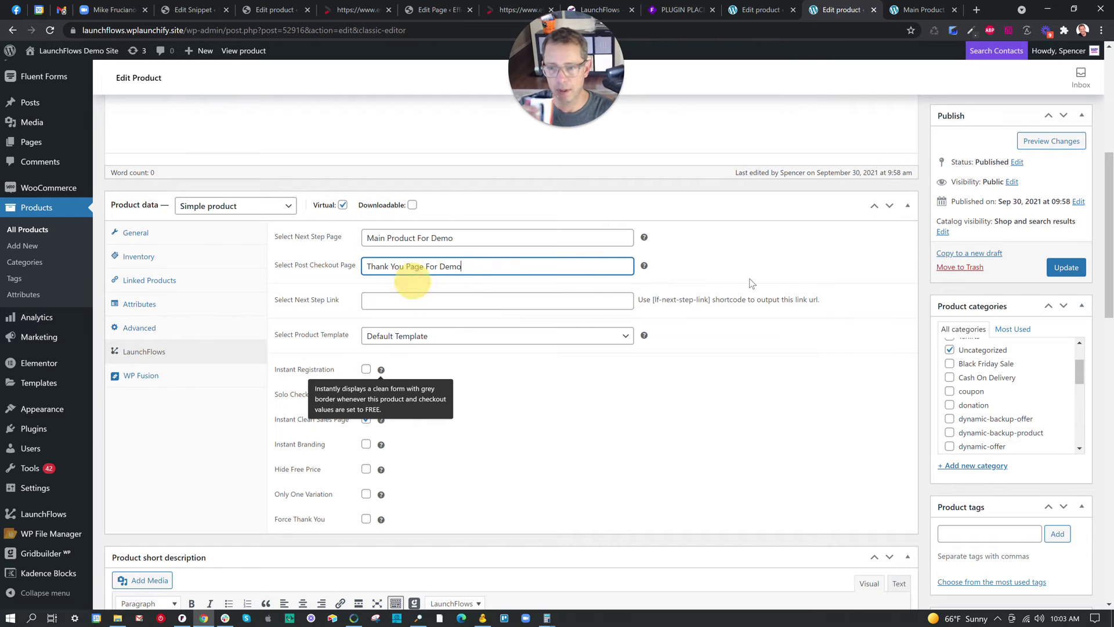
pyautogui.click(1066, 268)
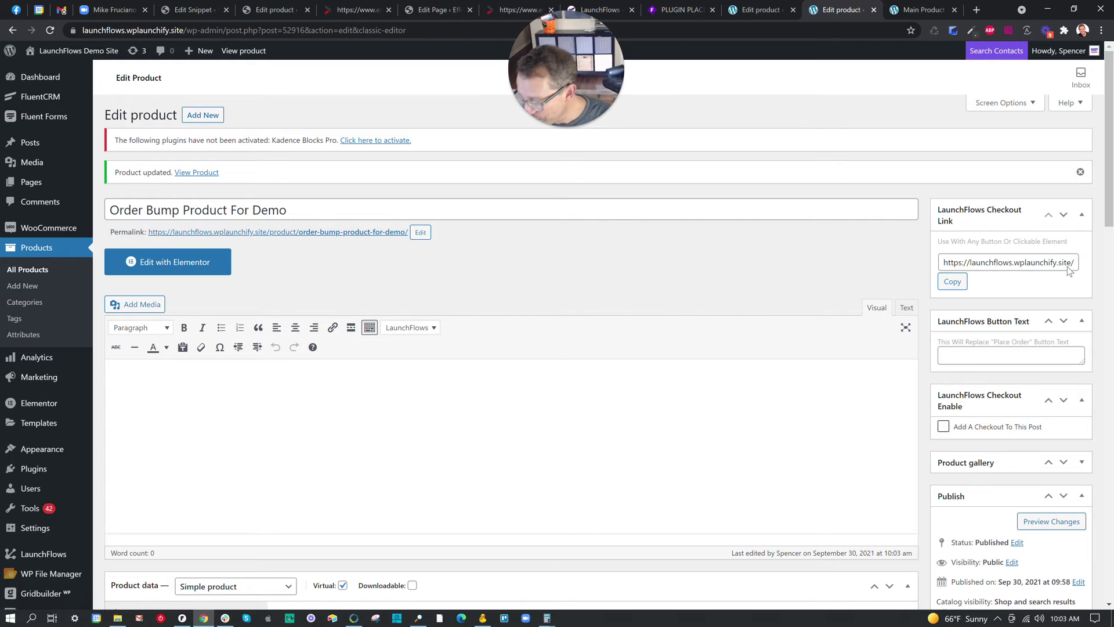
# Step: Update Order Bump Product For Demo again and review the order bump flowchart in Whimsical
pyautogui.scroll(-6, 1066, 326)
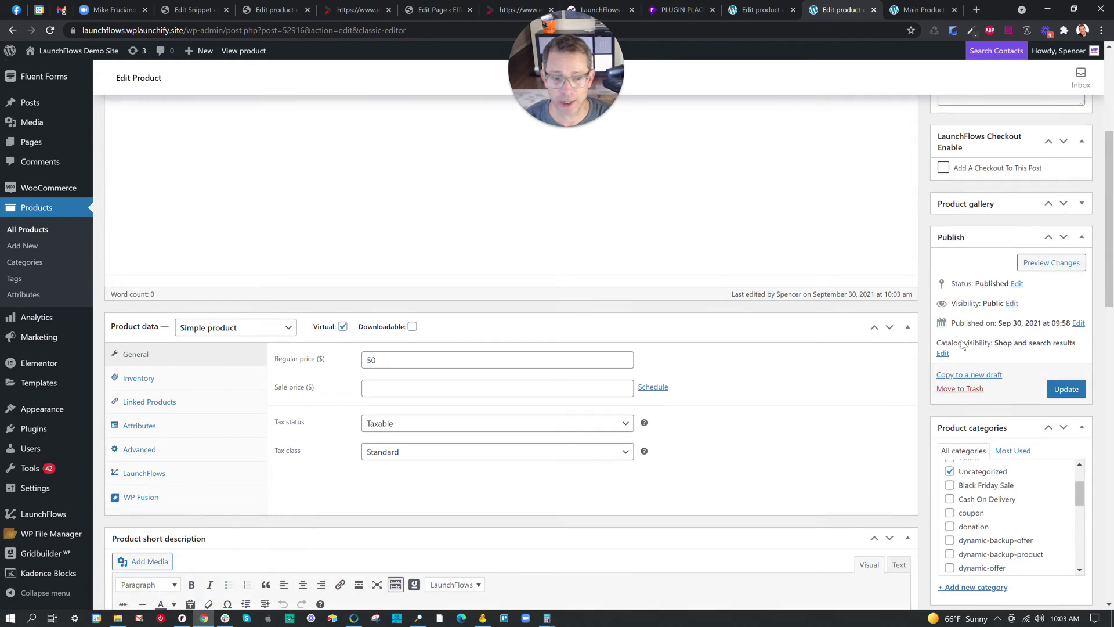
pyautogui.click(1066, 302)
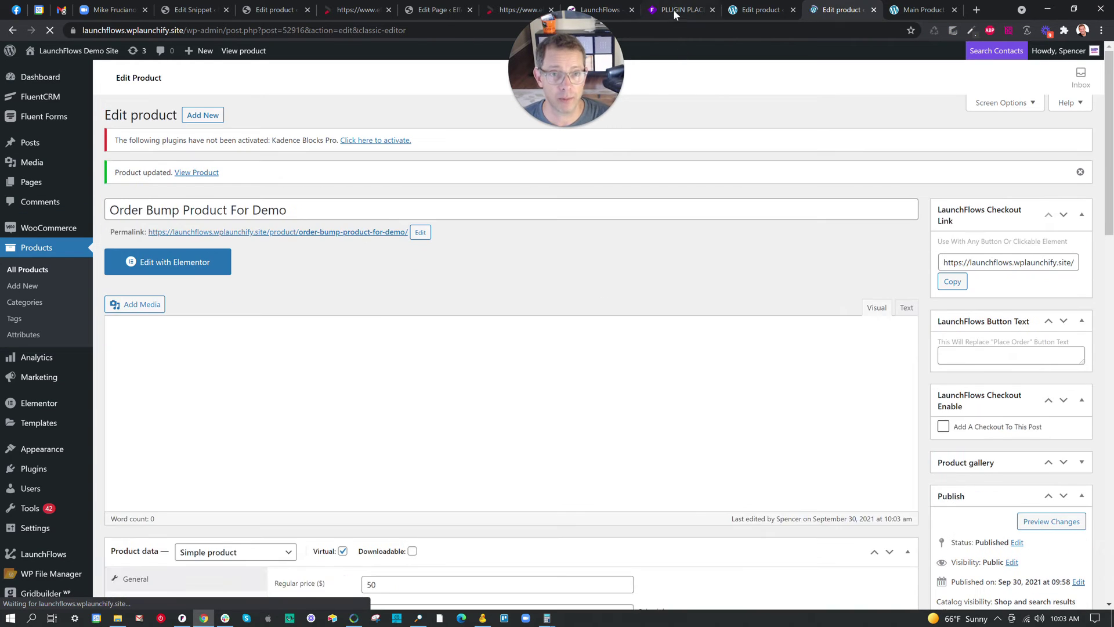
pyautogui.click(673, 9)
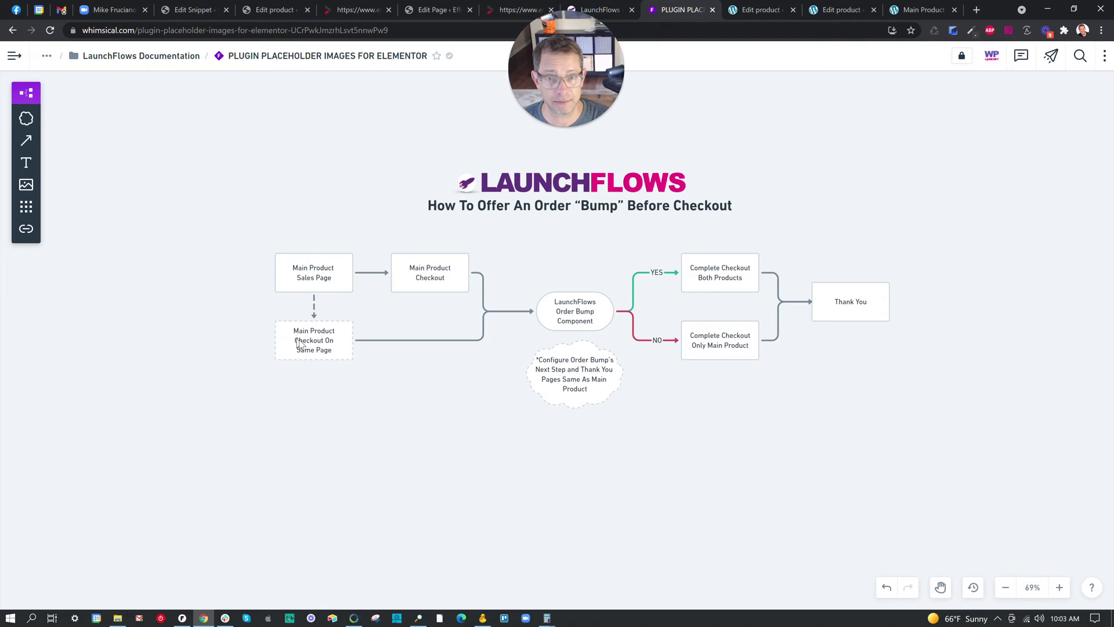
# Step: Switch back to the Order Bump Product For Demo editor and copy its product ID, 52916, from the page address
pyautogui.click(844, 9)
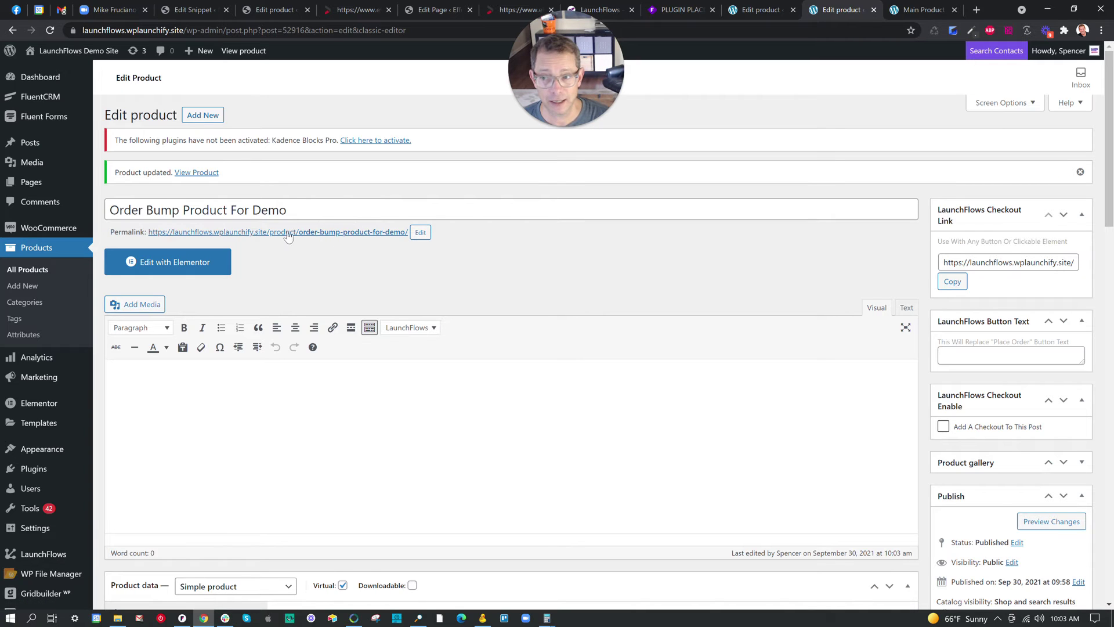
pyautogui.click(285, 30)
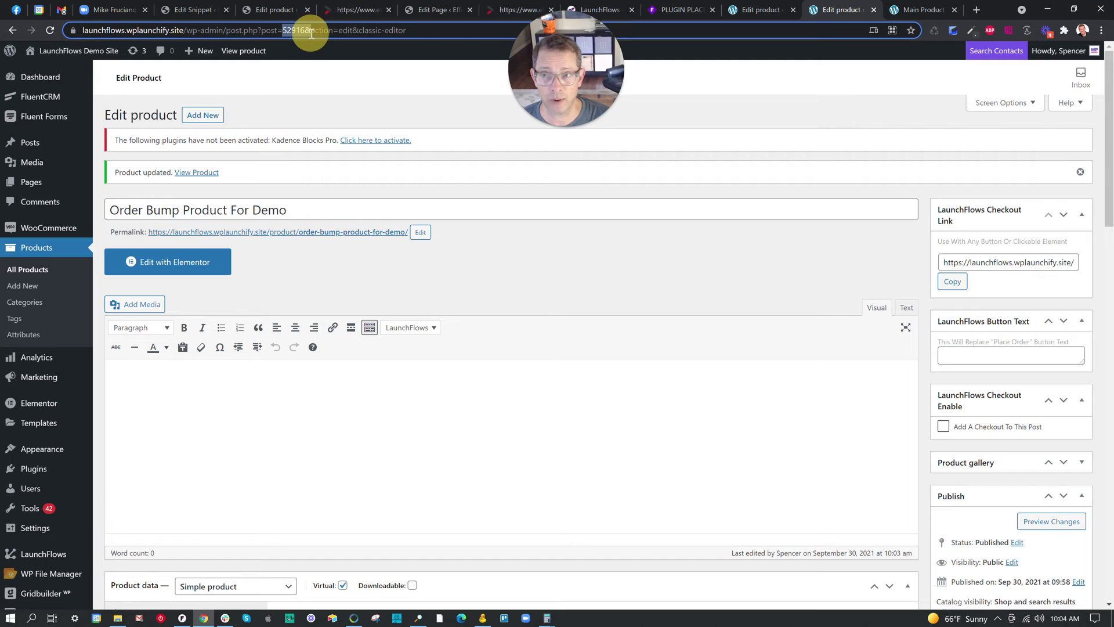
pyautogui.doubleClick(308, 31)
pyautogui.rightClick(317, 38)
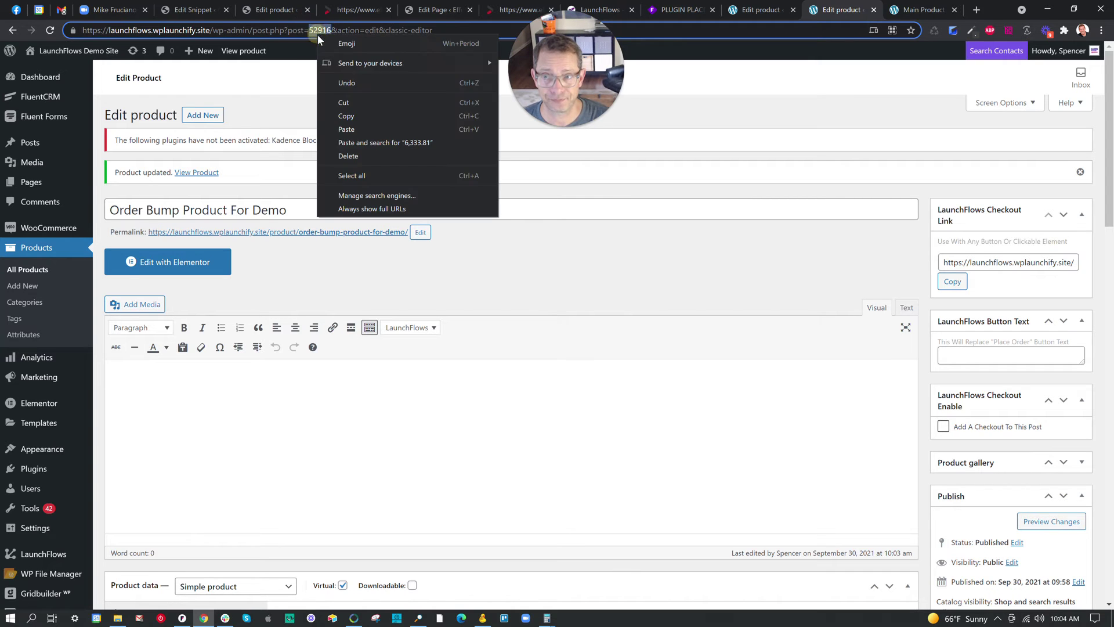
pyautogui.click(343, 113)
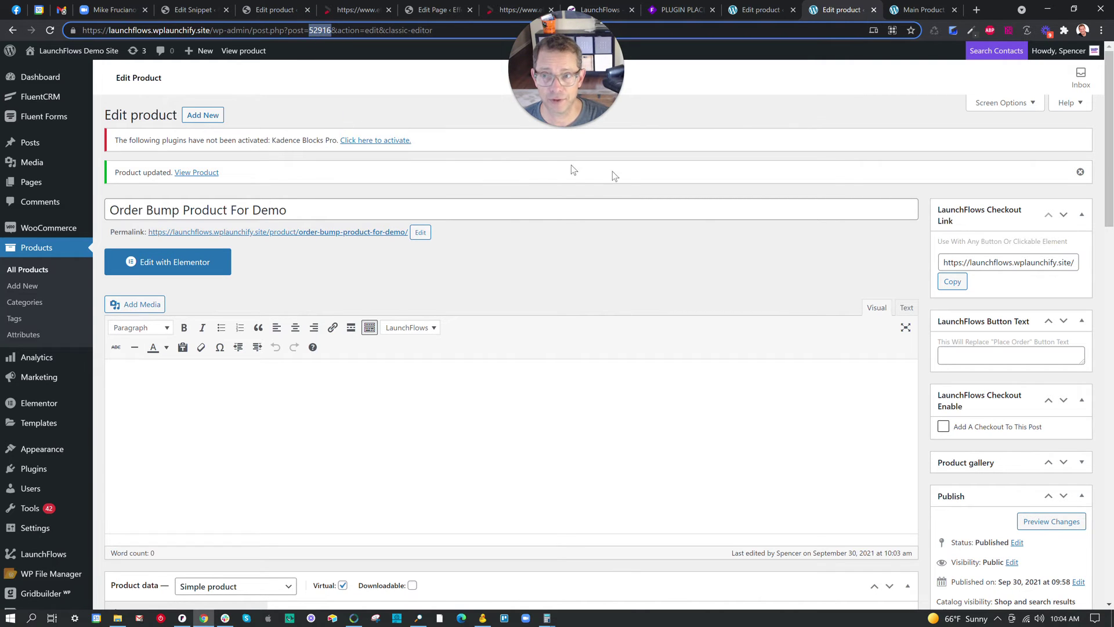
# Step: Check the product ID in the order bump product's LaunchFlows checkout link and in the list of all products
pyautogui.click(1055, 264)
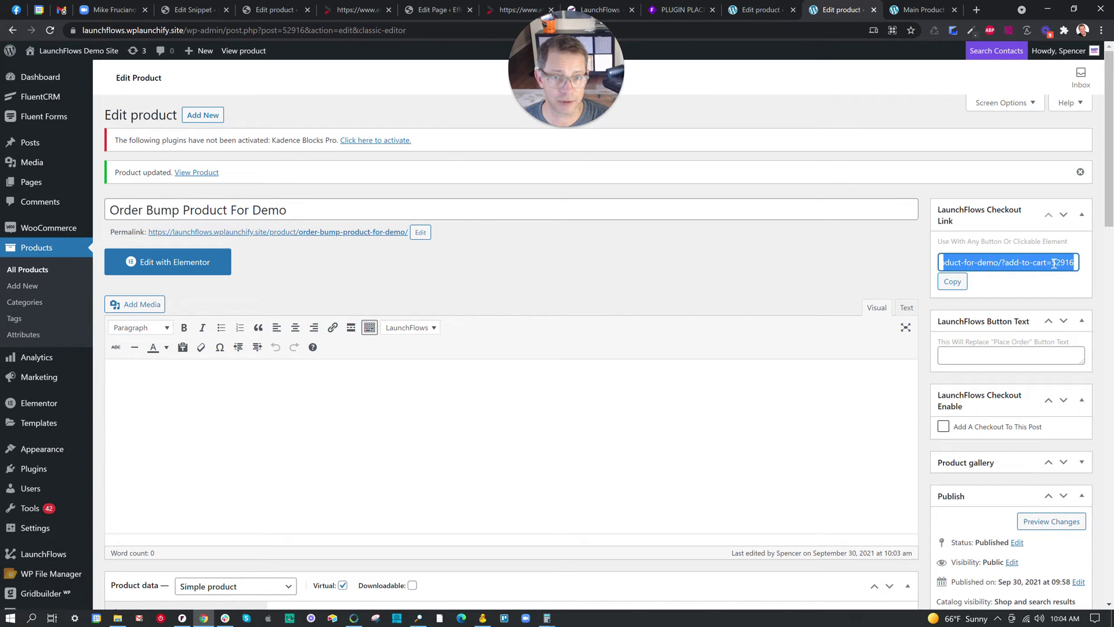
pyautogui.click(32, 271)
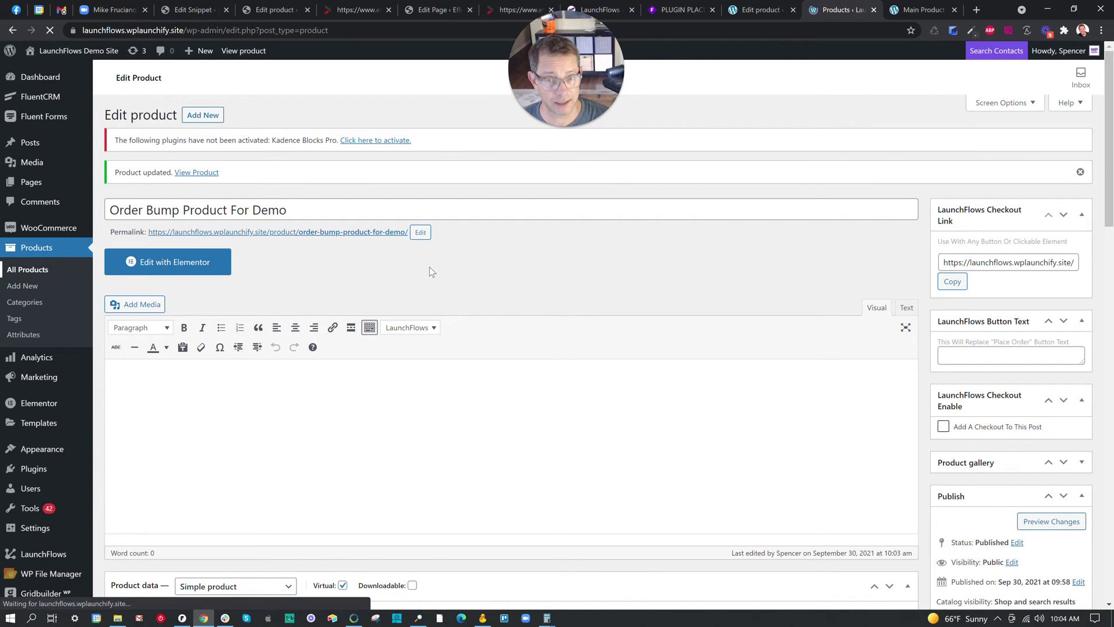
pyautogui.moveTo(296, 310)
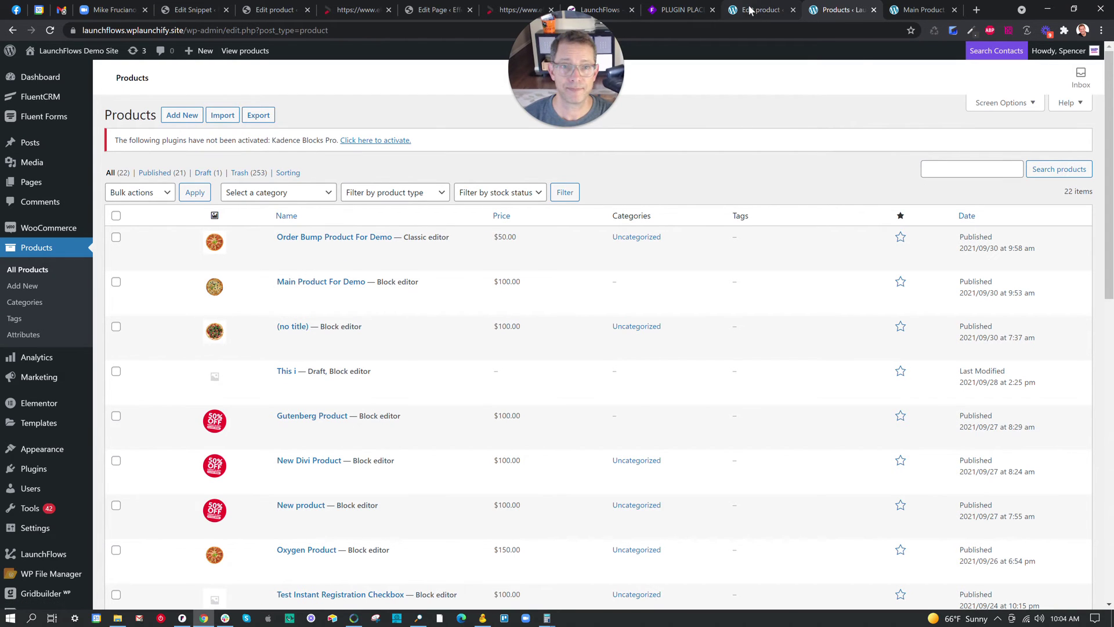
# Step: Switch to the Main Product For Demo editor and insert a LaunchFlows Order Bump block in the empty content area
pyautogui.click(767, 11)
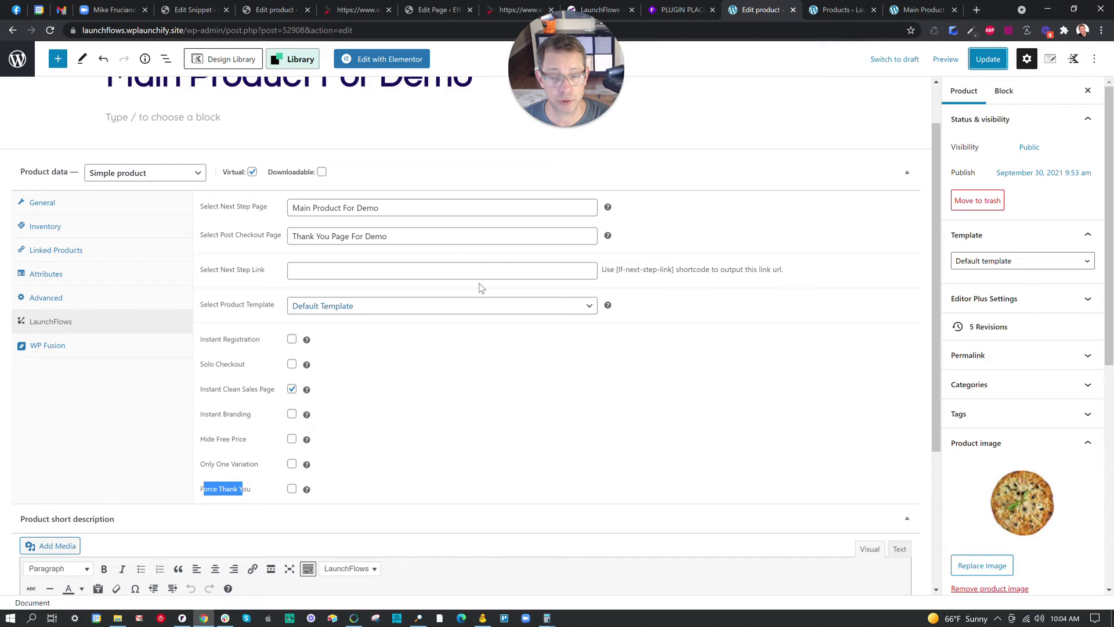
pyautogui.scroll(-2, 480, 288)
pyautogui.scroll(3, 481, 287)
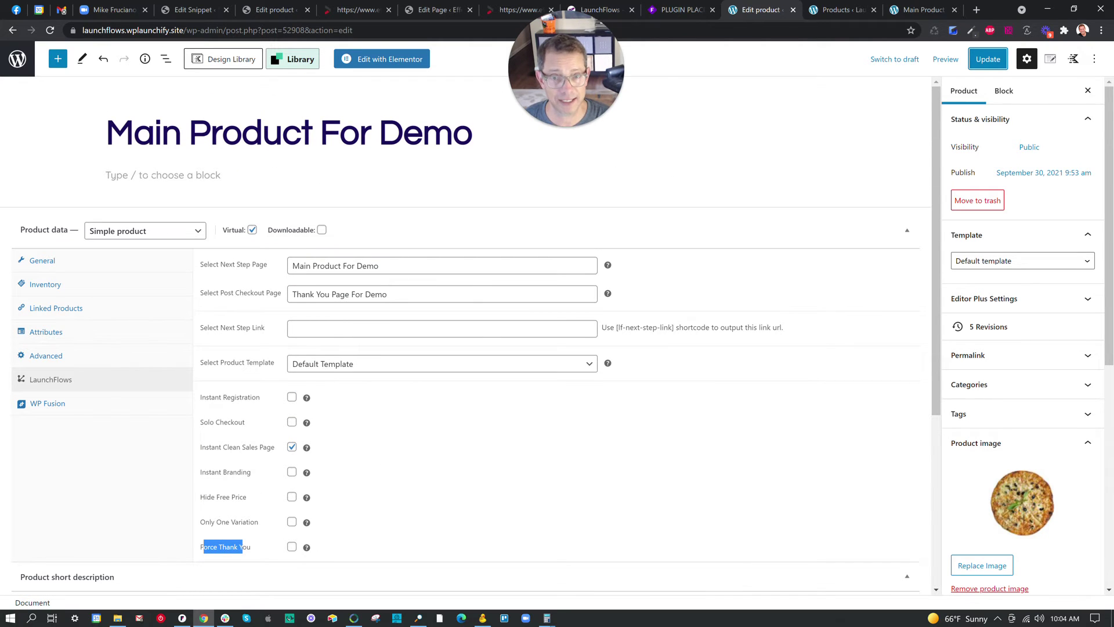
pyautogui.click(145, 177)
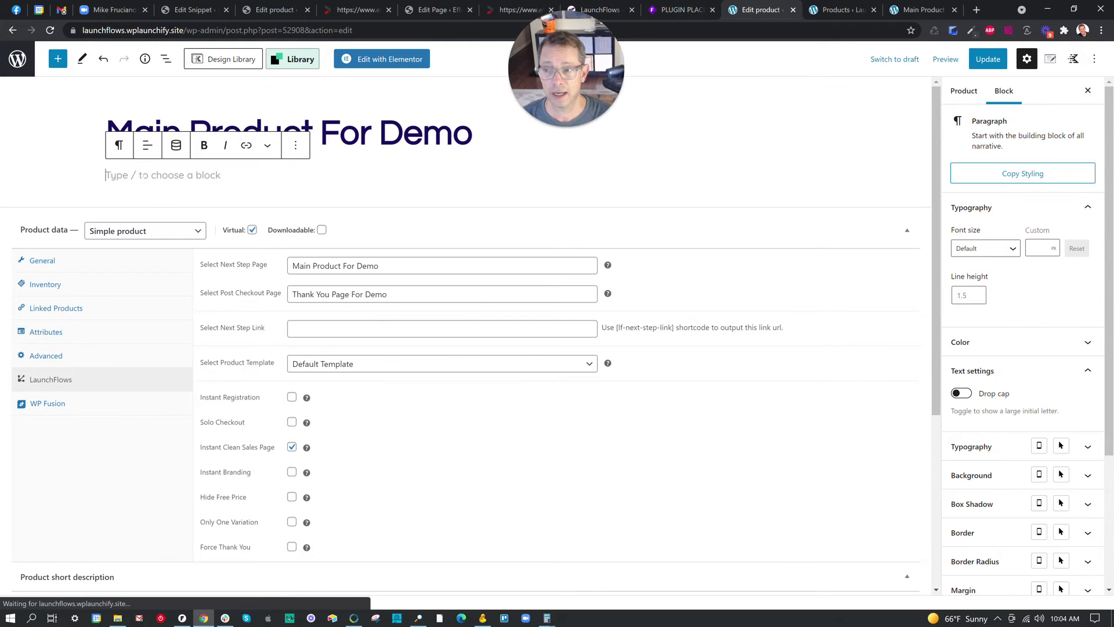
pyautogui.write('/order')
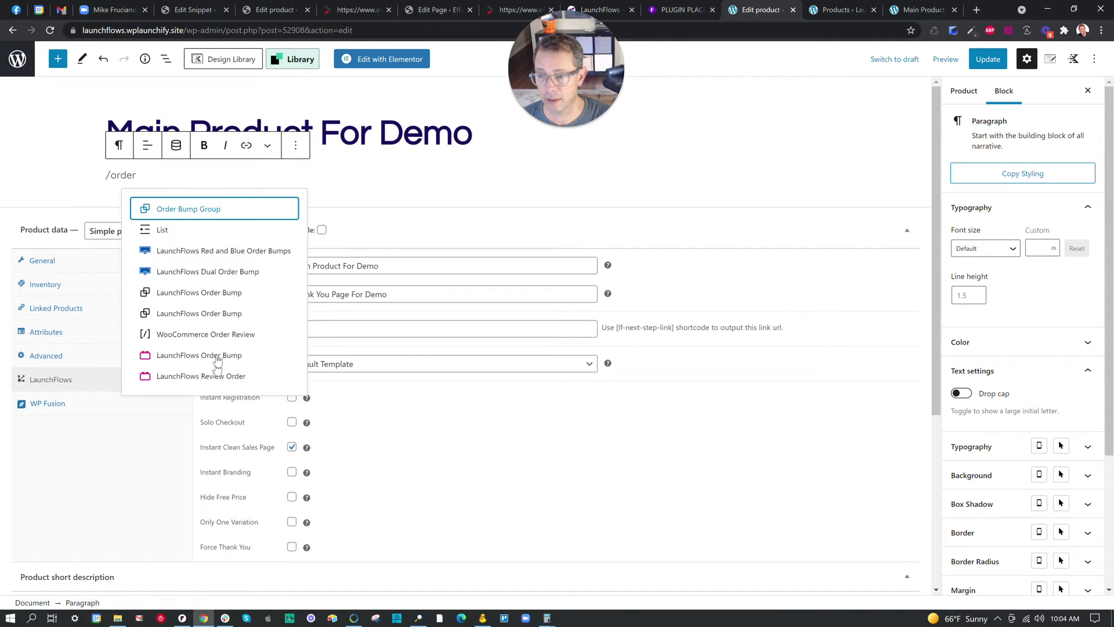
pyautogui.click(218, 356)
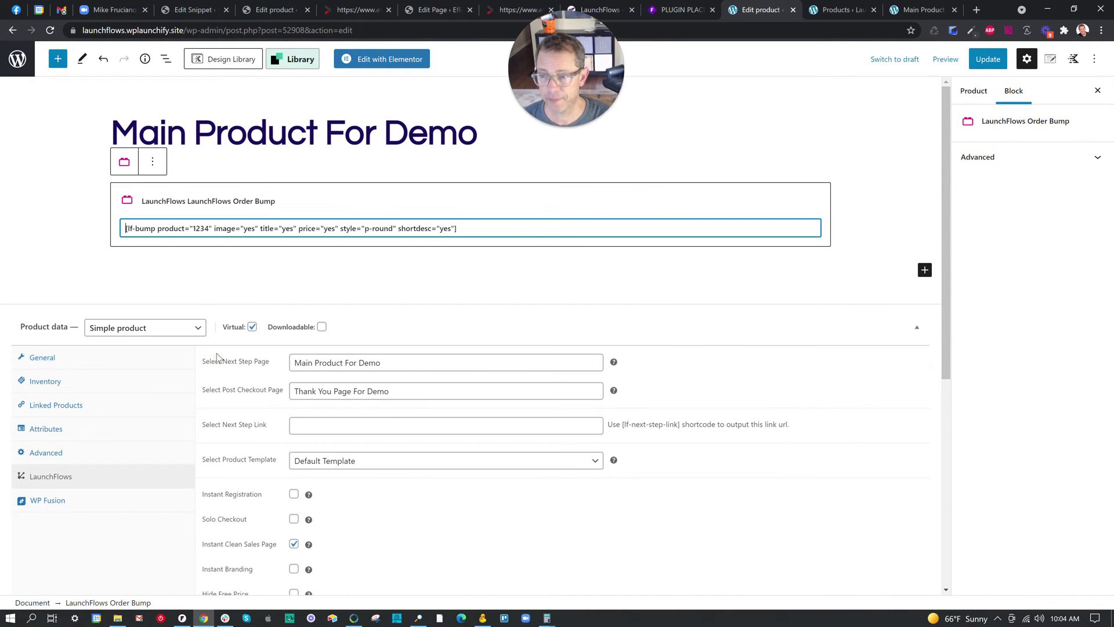
# Step: Set the order bump shortcode's product to 52916, clear its "p-round" style value and update the main product
pyautogui.moveTo(192, 228); pyautogui.dragTo(196, 228)
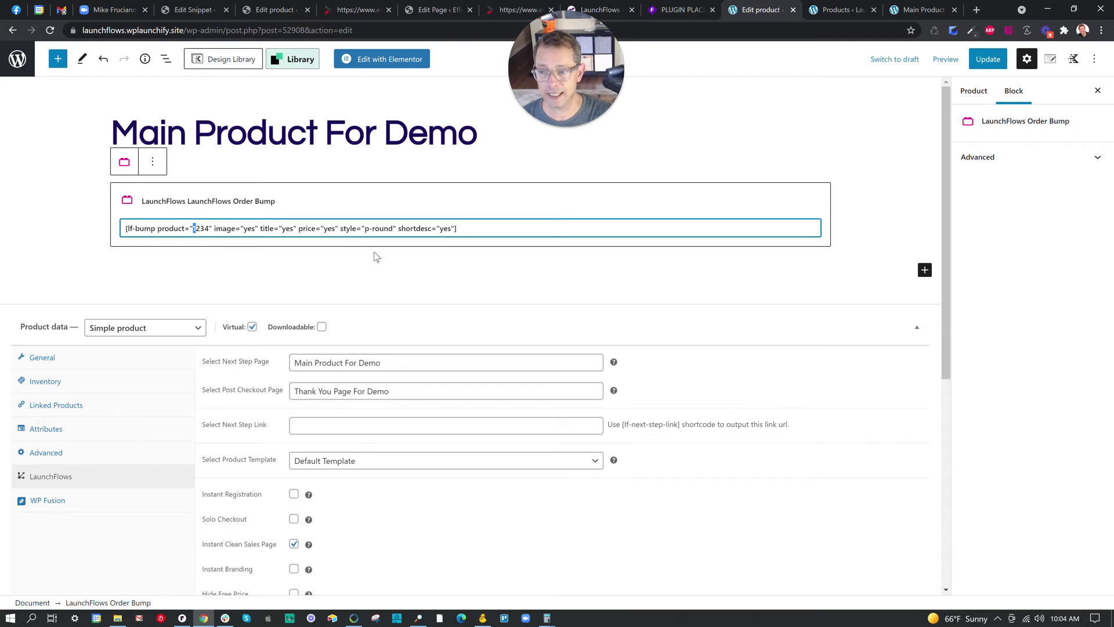
pyautogui.hotkey('ctrl', 'v')
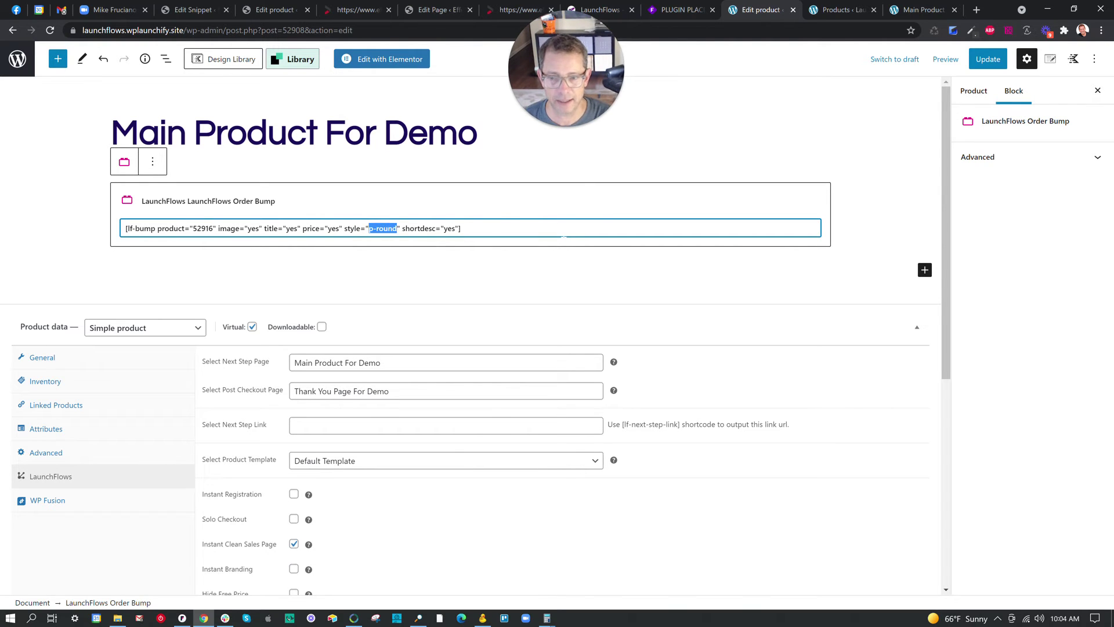
pyautogui.press('BackSpace')
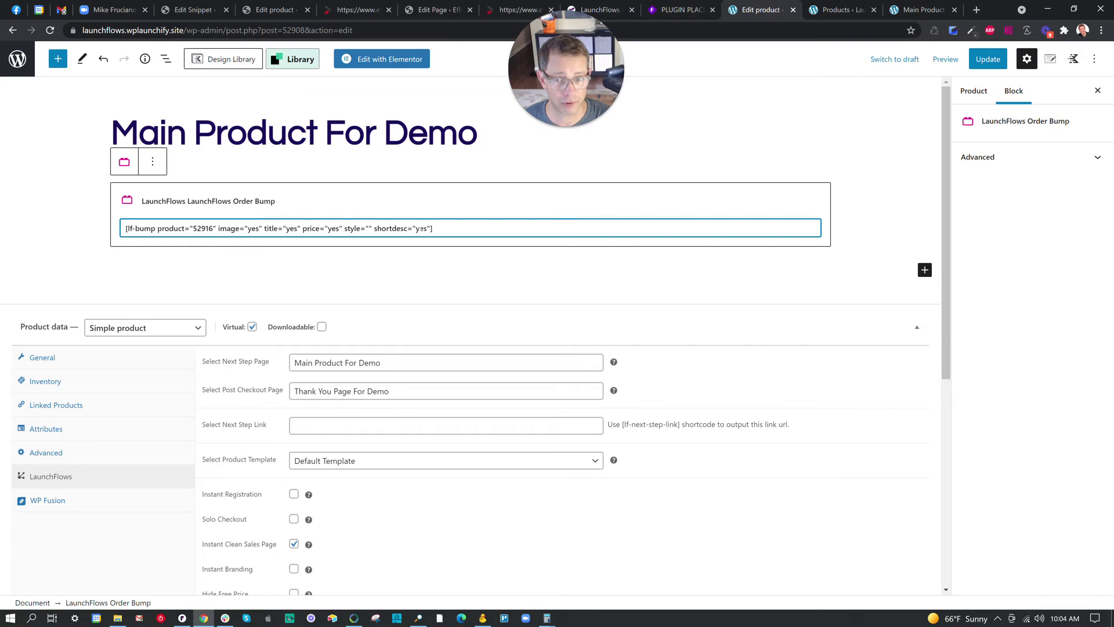
pyautogui.click(991, 63)
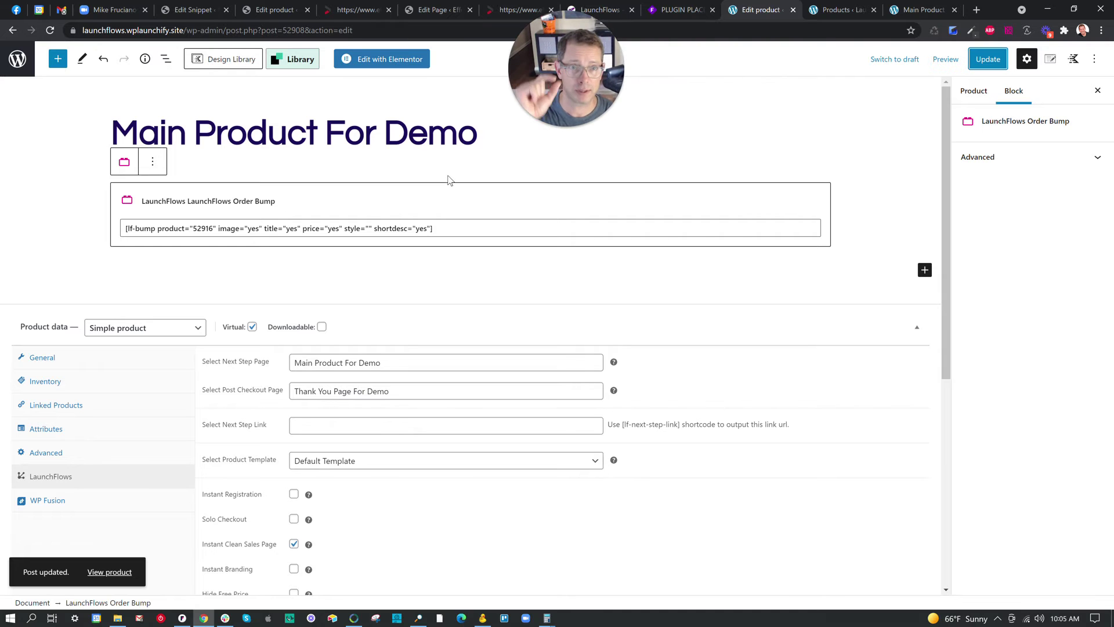
# Step: Preview Main Product For Demo in a new tab and examine the order bump above the billing details
pyautogui.click(945, 58)
pyautogui.click(896, 168)
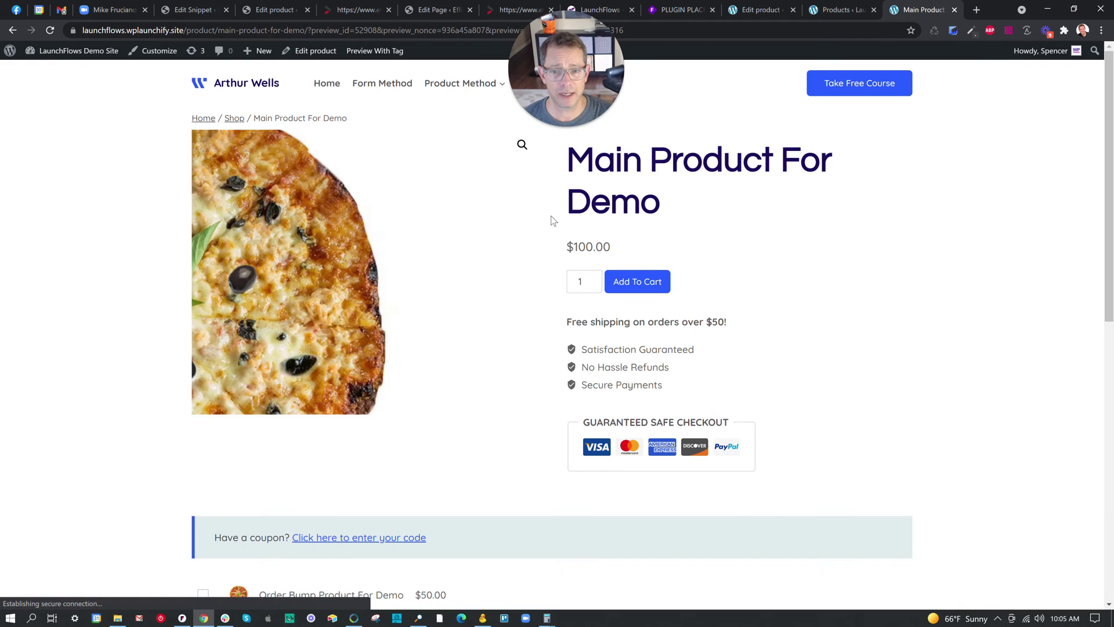
pyautogui.scroll(-3, 515, 275)
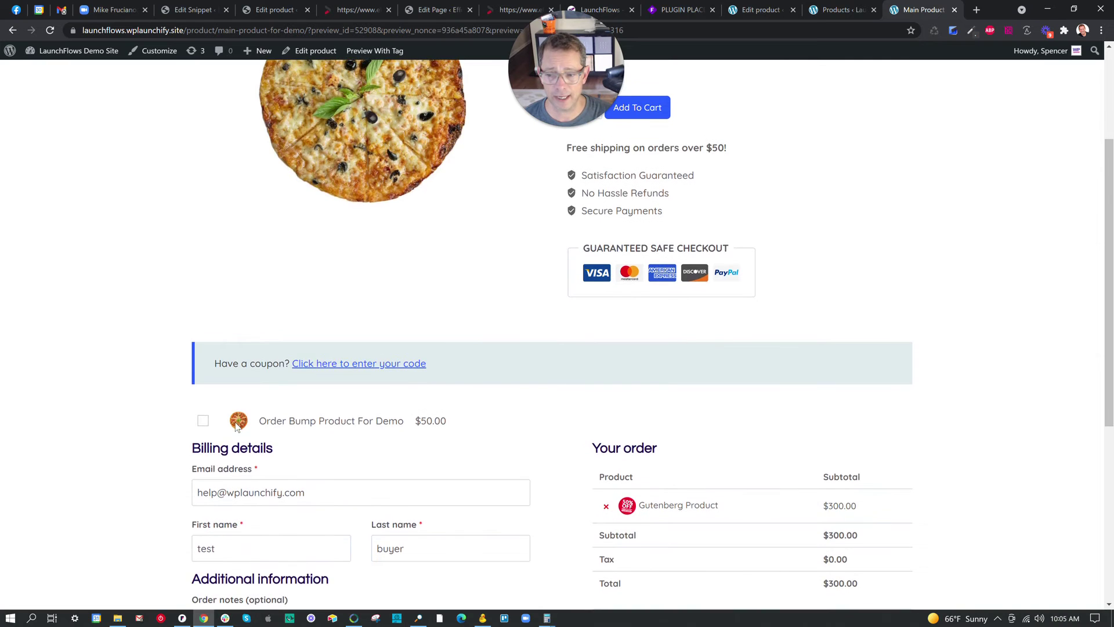
pyautogui.scroll(-2, 237, 426)
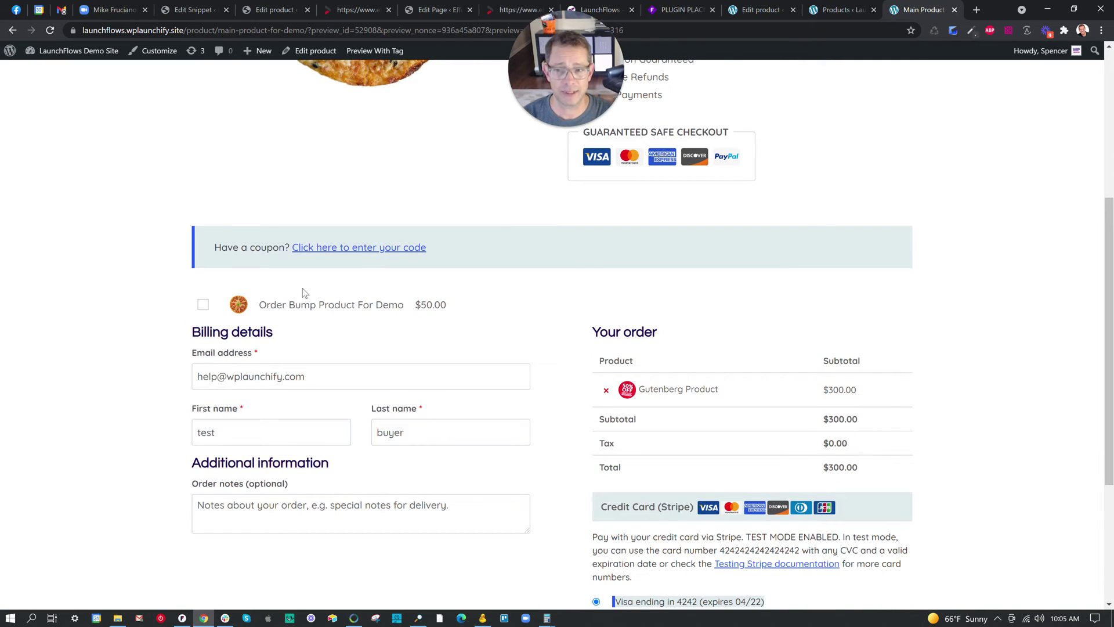
# Step: Return to the Main Product For Demo editor and add a Row Layout block with two equal columns below the order bump
pyautogui.click(833, 13)
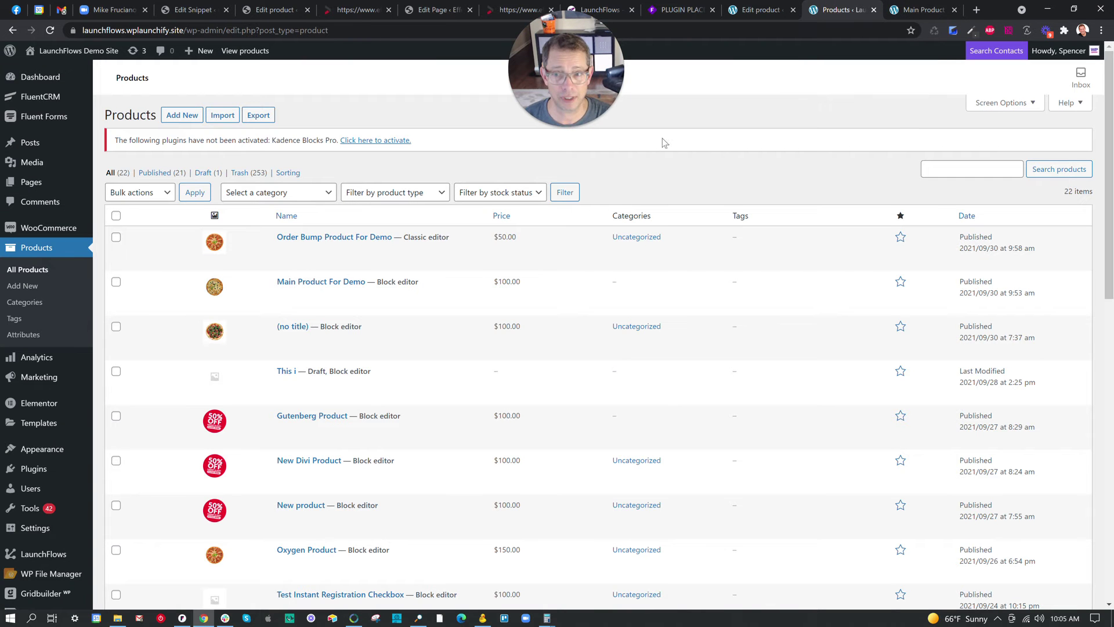
pyautogui.click(764, 11)
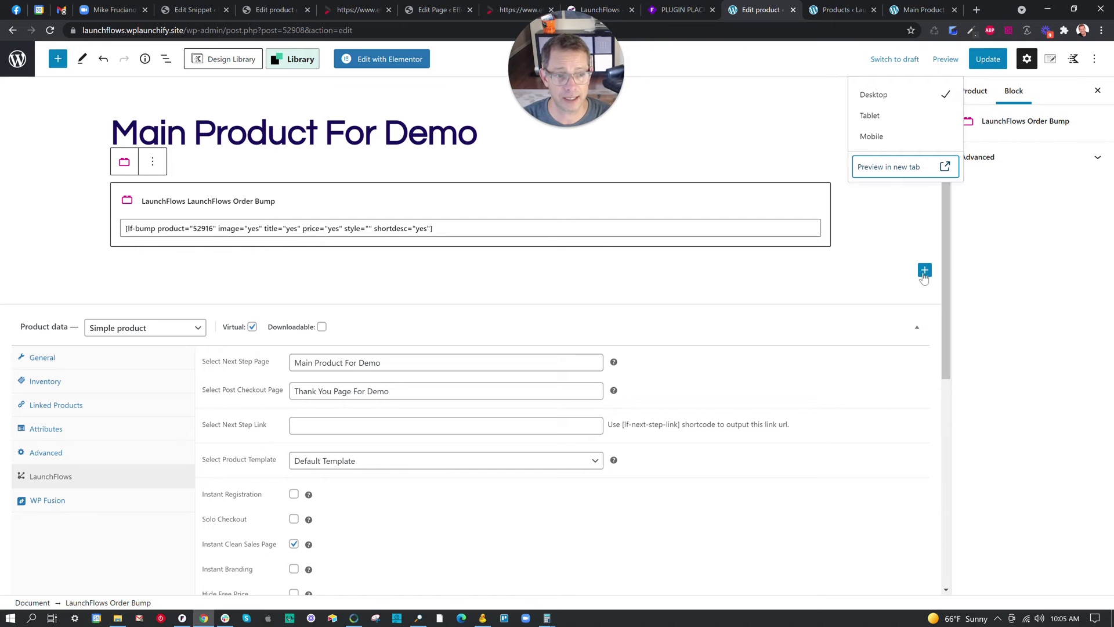
pyautogui.click(924, 269)
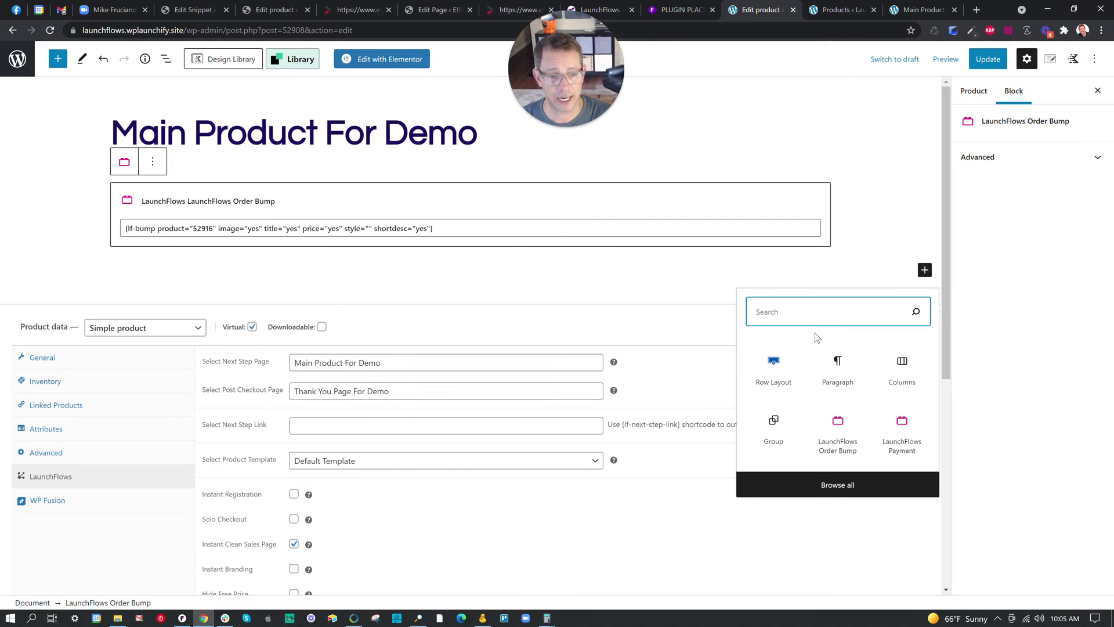
pyautogui.click(777, 369)
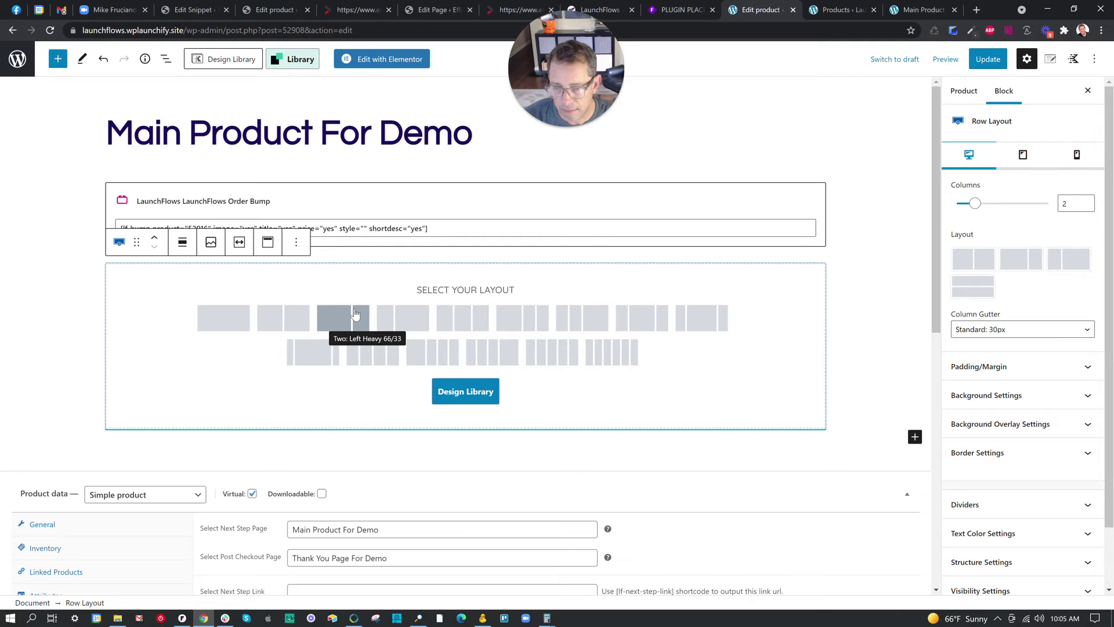
pyautogui.click(343, 321)
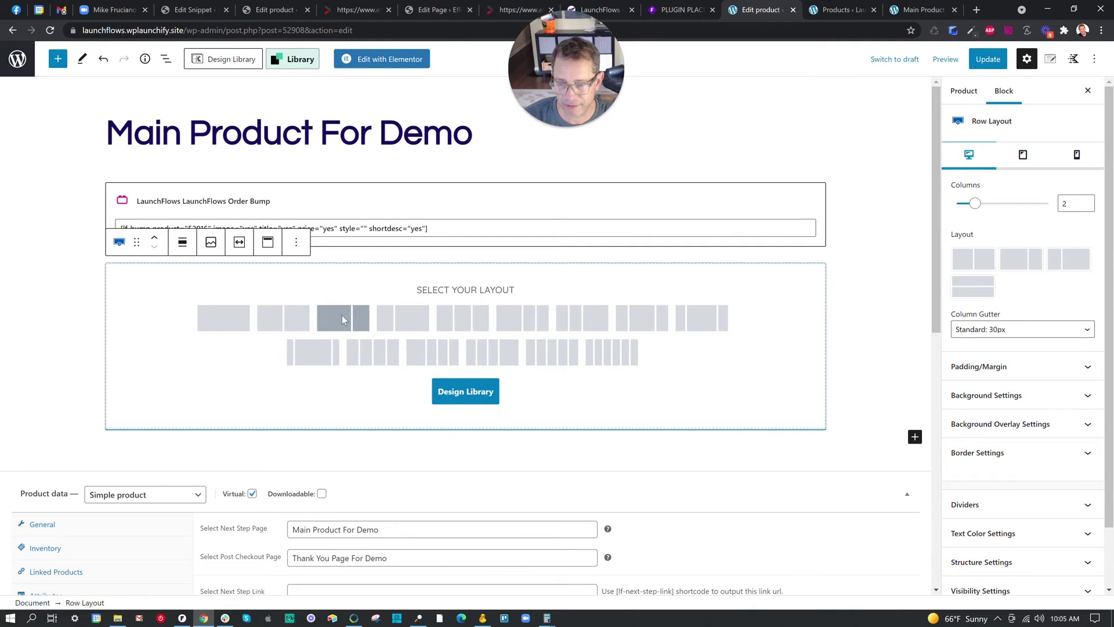
pyautogui.click(296, 317)
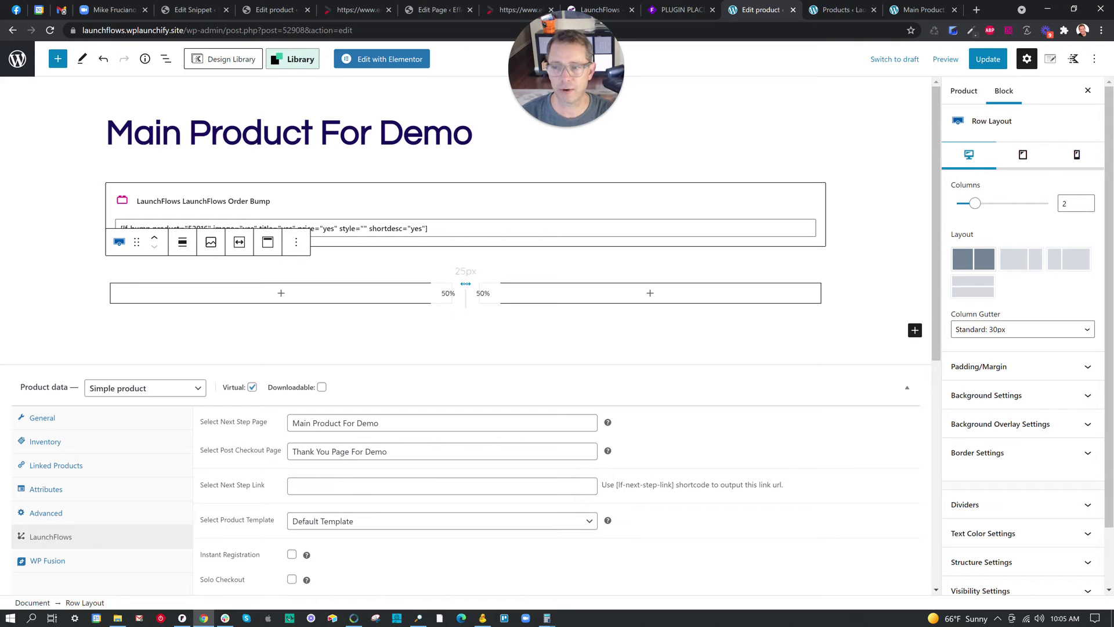
# Step: Move the LaunchFlows Order Bump block into the first column of the row layout
pyautogui.click(353, 210)
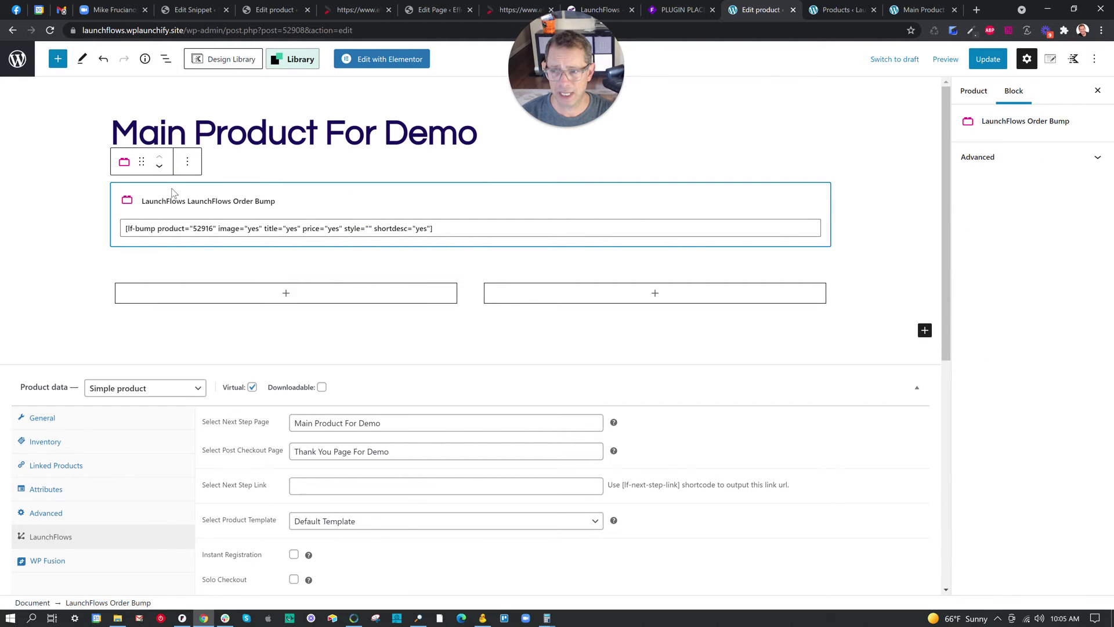
pyautogui.moveTo(148, 160); pyautogui.dragTo(267, 165)
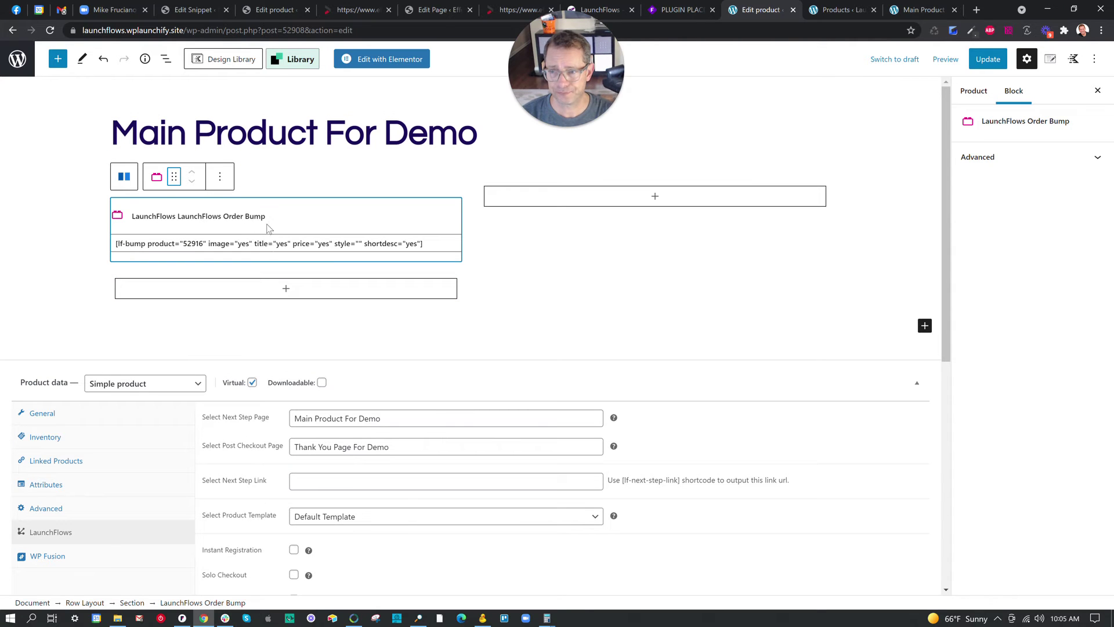
pyautogui.moveTo(174, 176); pyautogui.dragTo(261, 199)
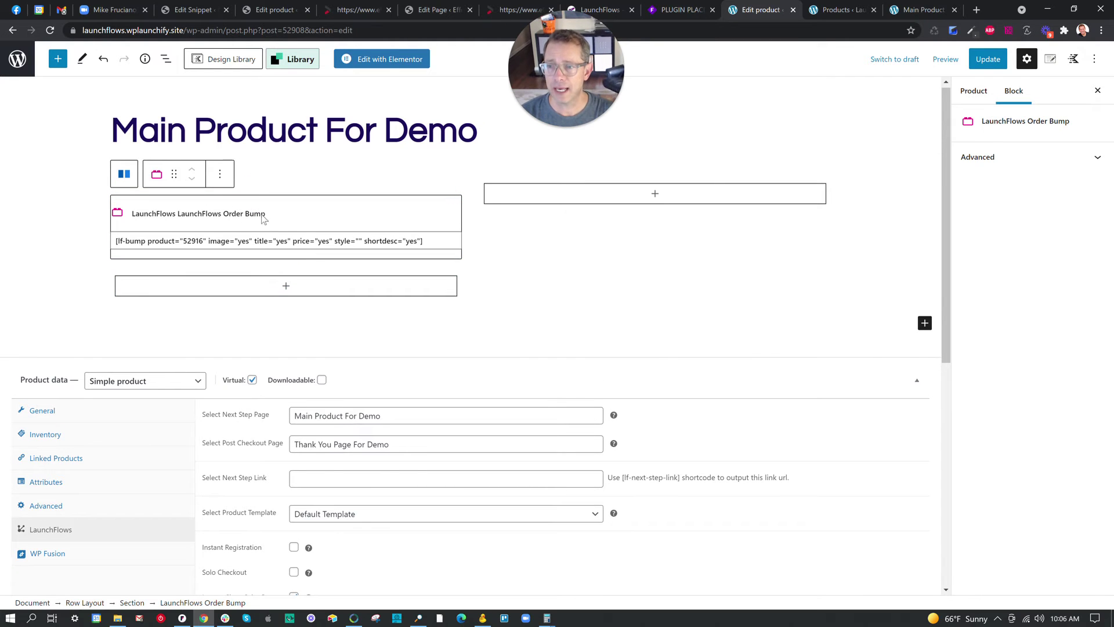
# Step: Select the row layout's first section in the list view and set its border width to 5 px on all sides
pyautogui.click(166, 59)
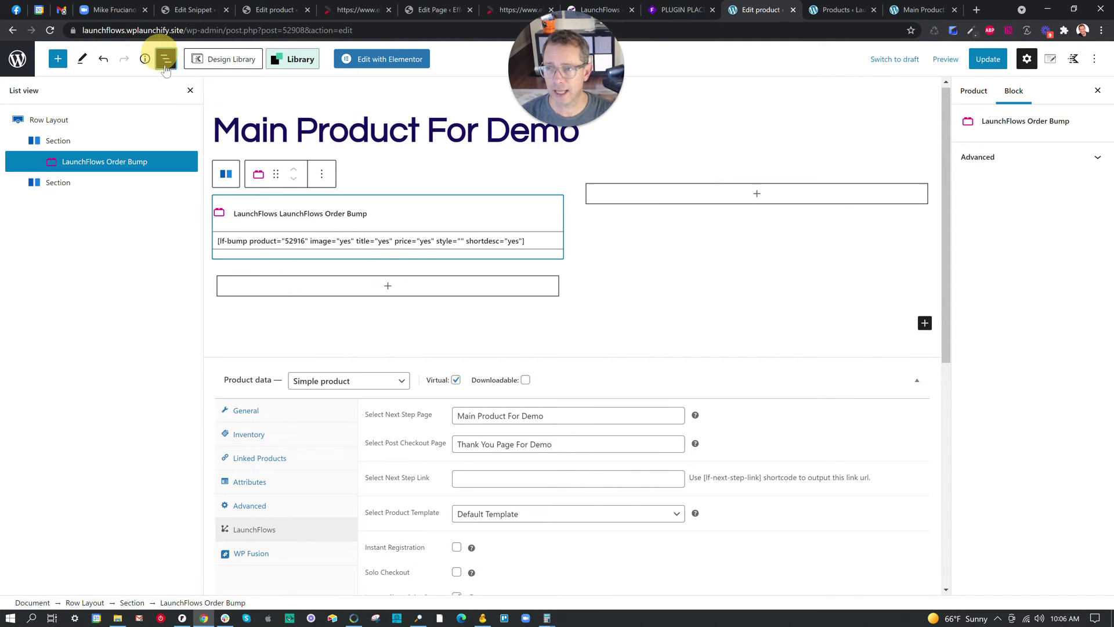
pyautogui.click(62, 141)
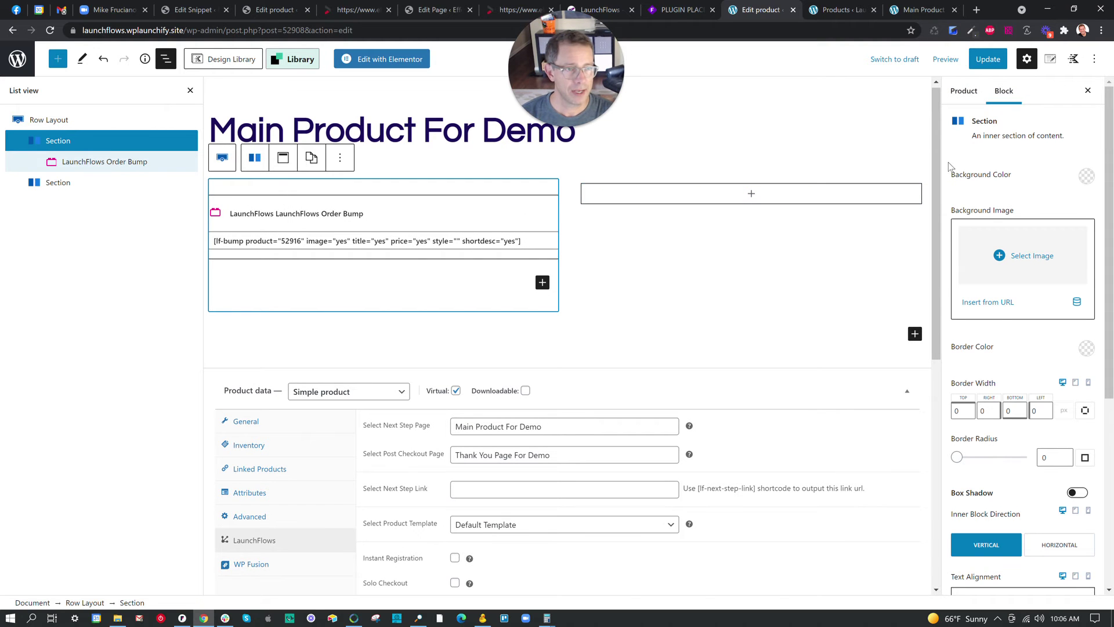
pyautogui.scroll(-1, 1002, 371)
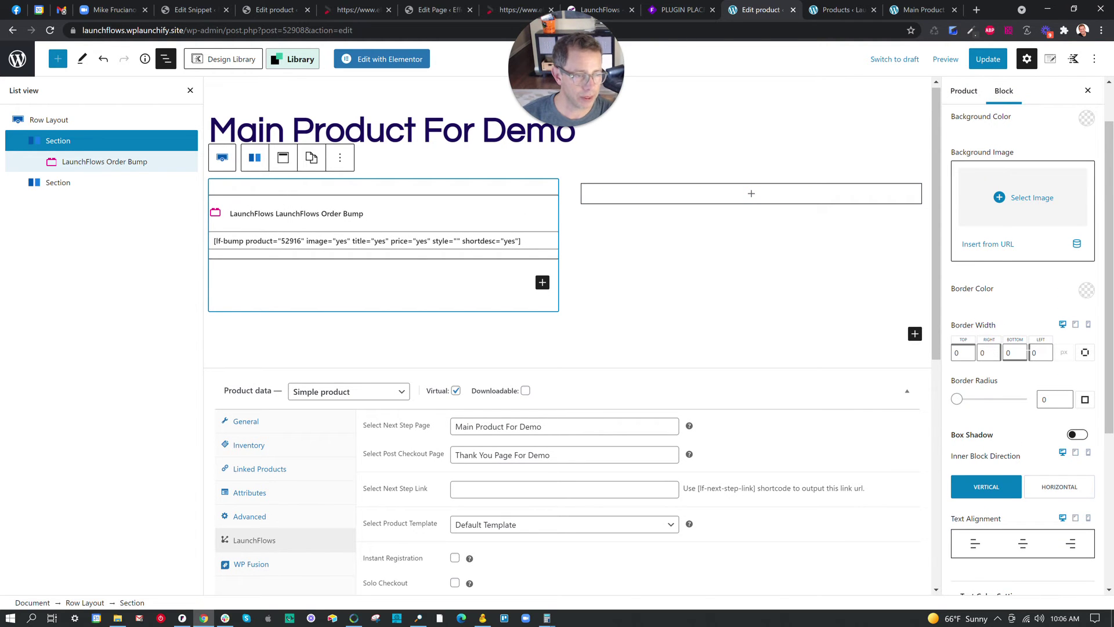
pyautogui.click(962, 353)
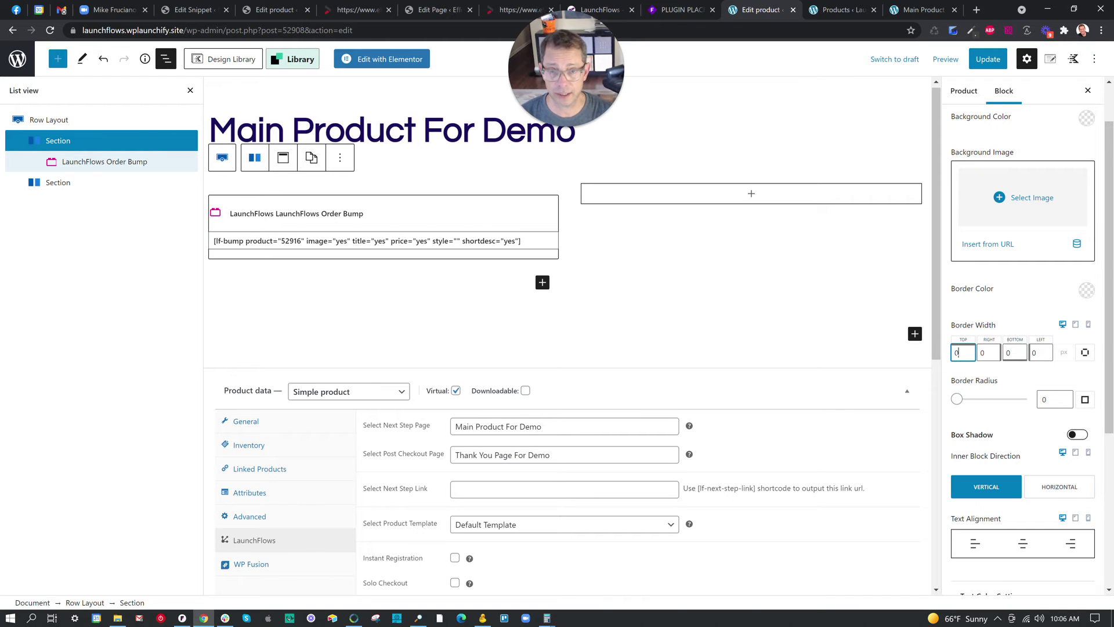
pyautogui.write('1')
pyautogui.click(1084, 353)
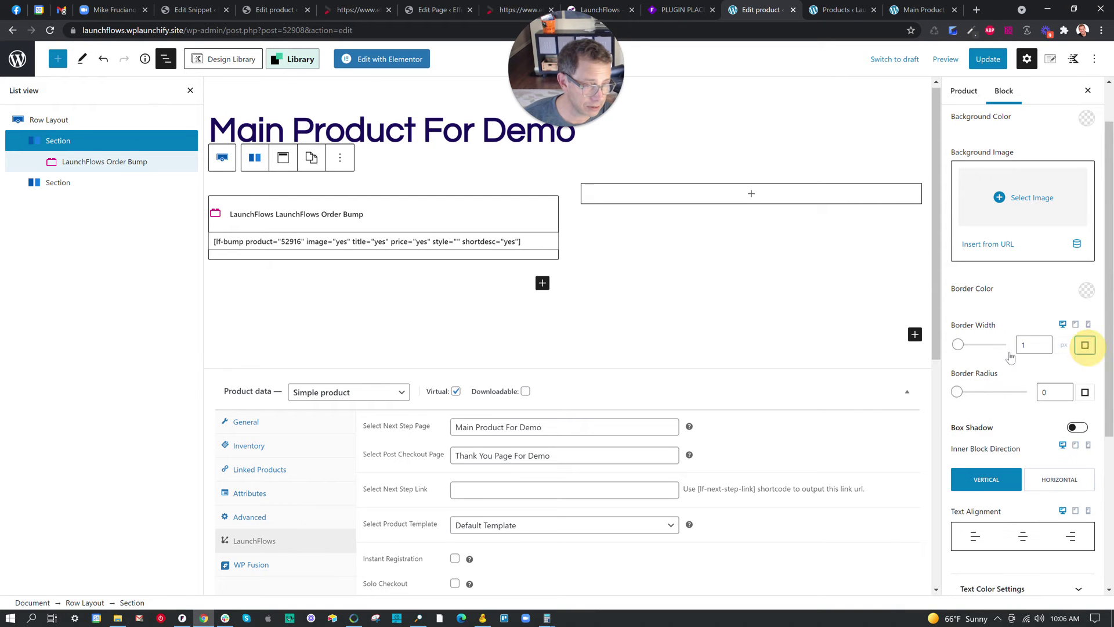
pyautogui.click(1043, 343)
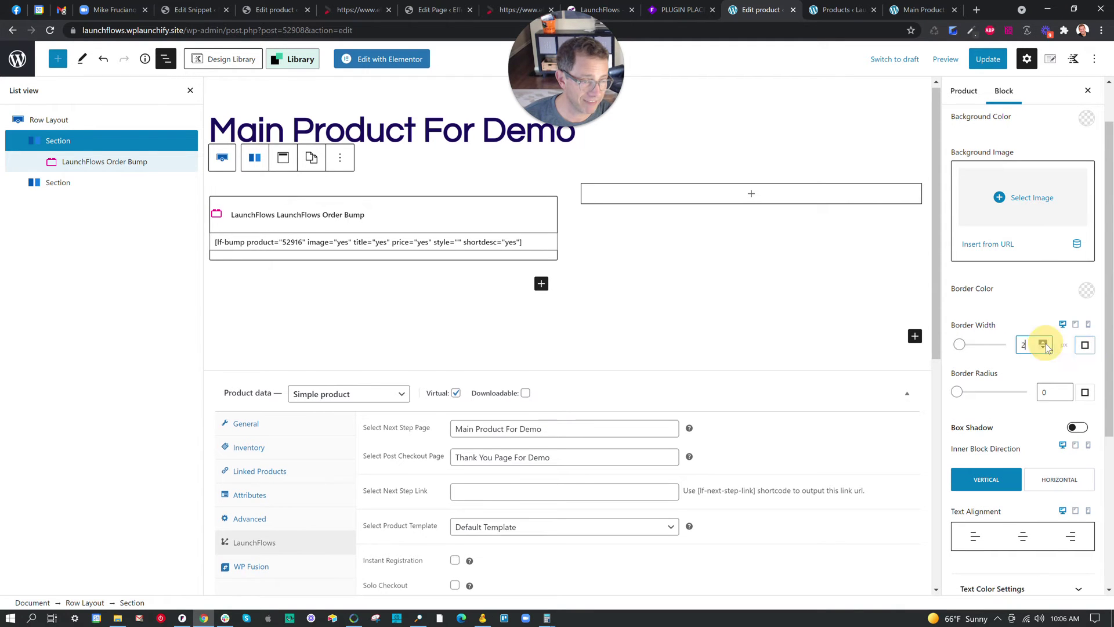
pyautogui.click(1042, 343)
pyautogui.click(1042, 343)
pyautogui.click(1043, 343)
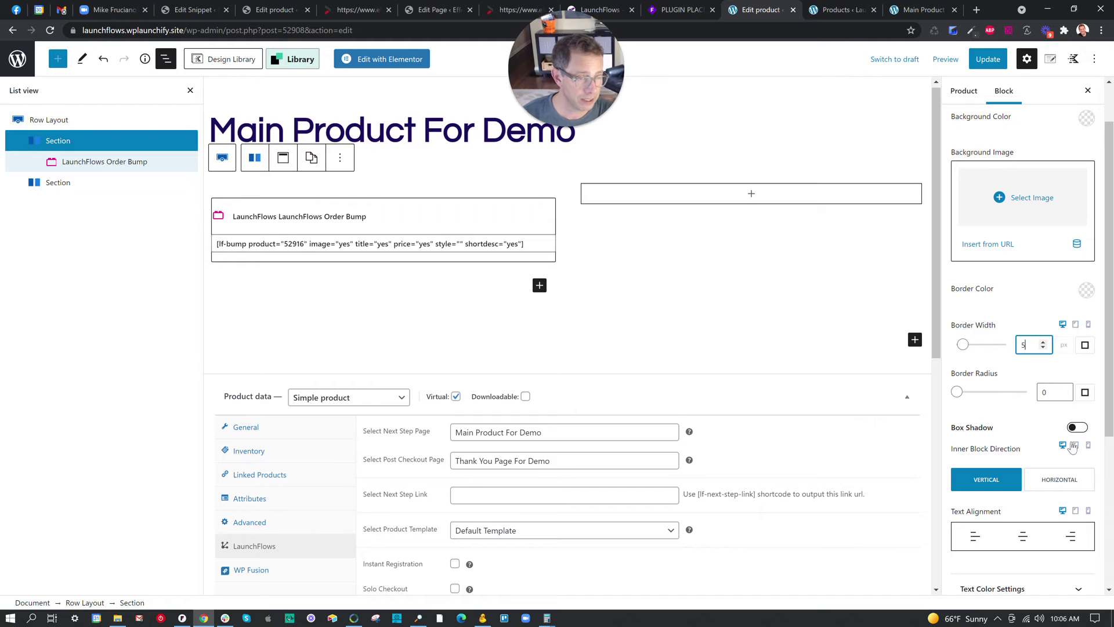
# Step: Set the first section's border color to red (FF0000)
pyautogui.click(1086, 293)
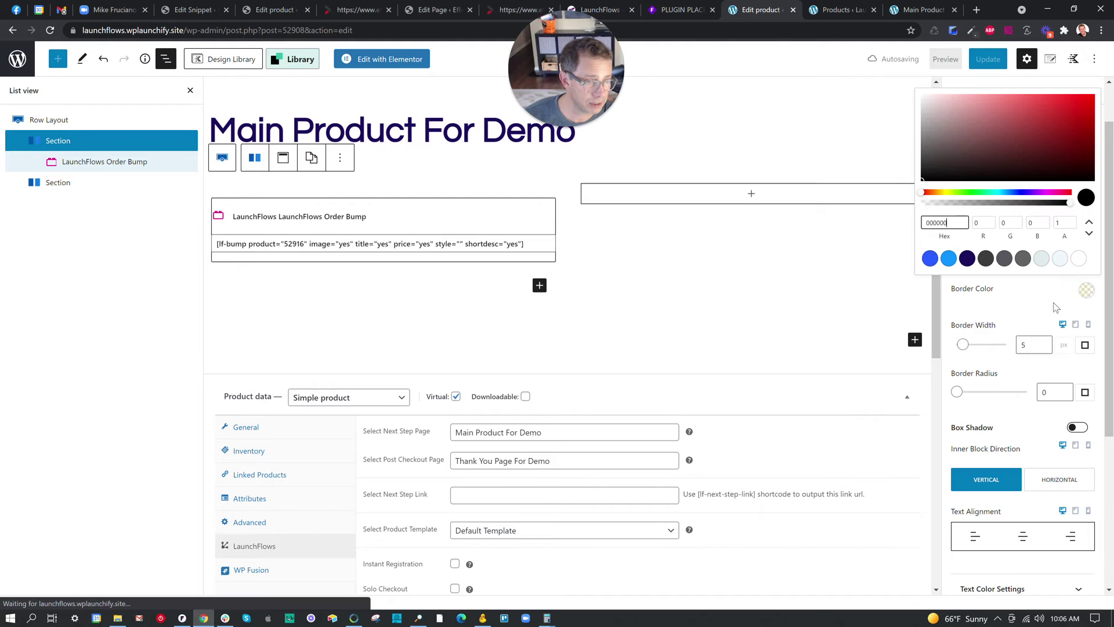
pyautogui.moveTo(1056, 156); pyautogui.dragTo(1096, 95)
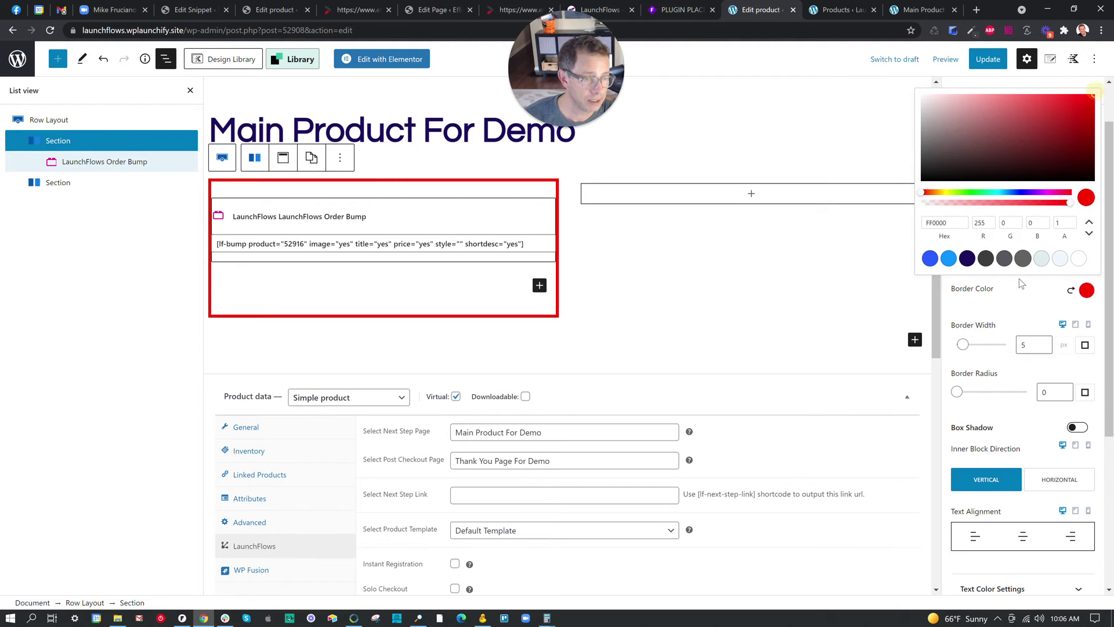
pyautogui.click(1004, 301)
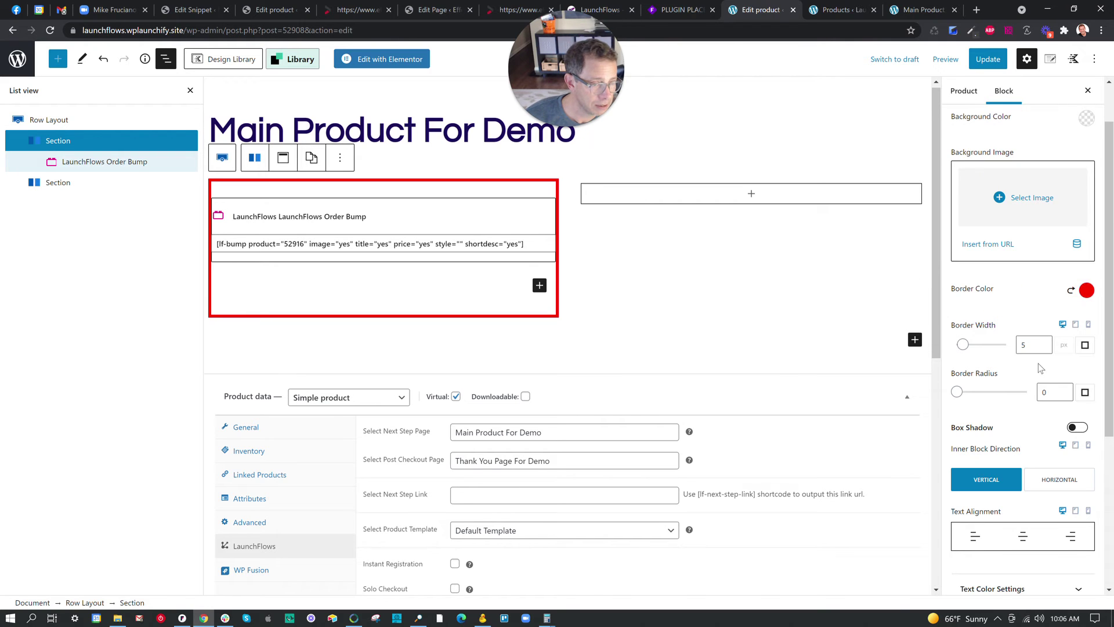
# Step: Look through the first section's remaining style settings and reset its border color
pyautogui.scroll(-2, 1038, 371)
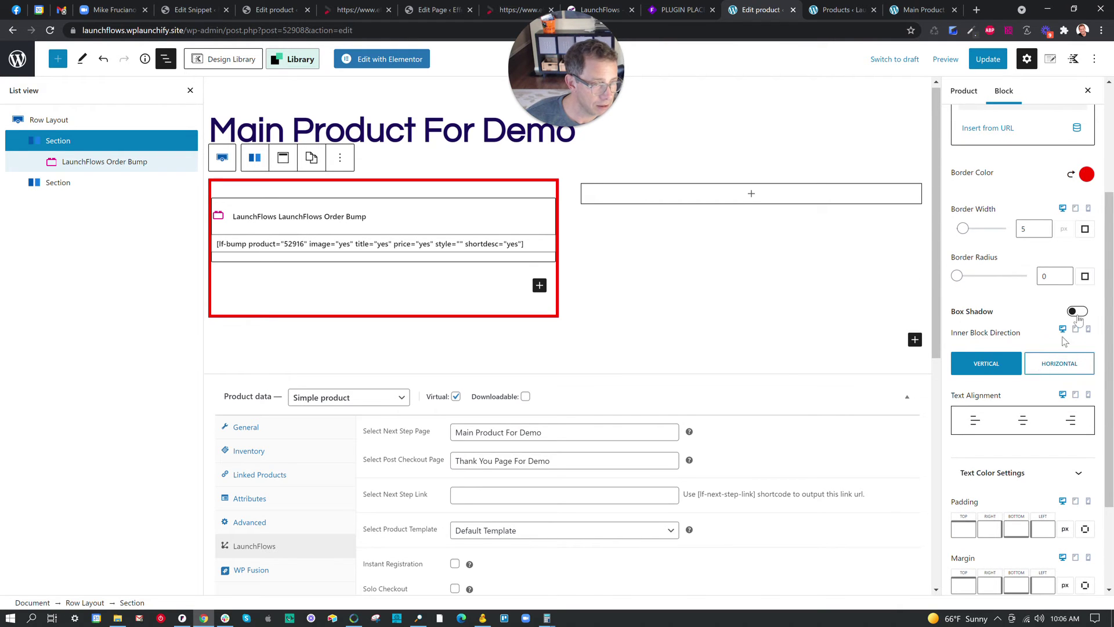
pyautogui.scroll(2, 1078, 221)
pyautogui.scroll(1, 1081, 227)
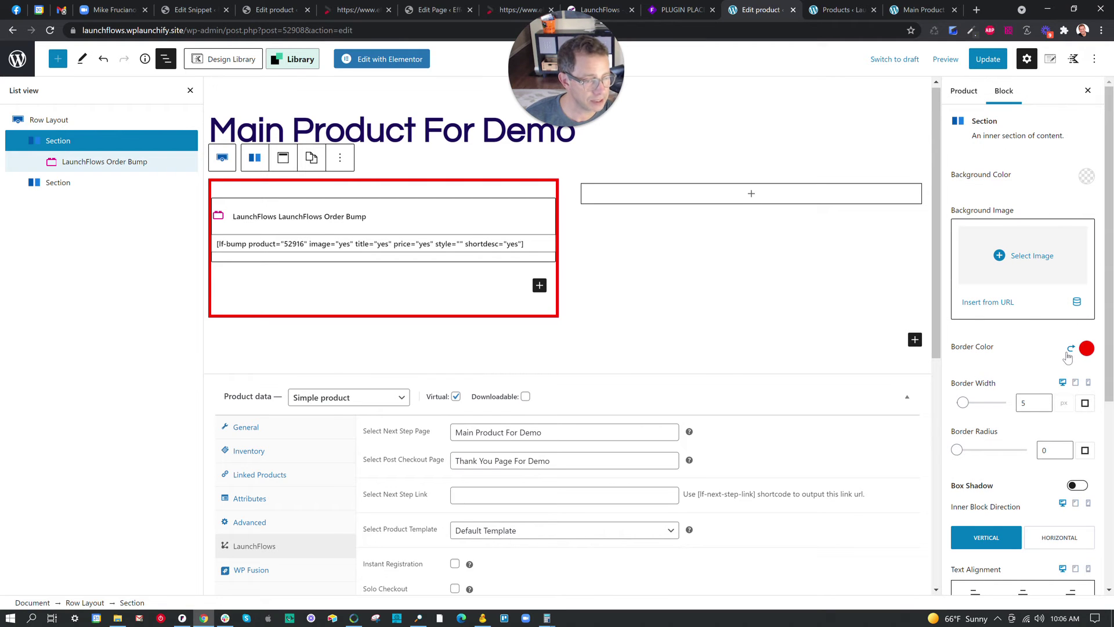
pyautogui.scroll(-5, 1061, 386)
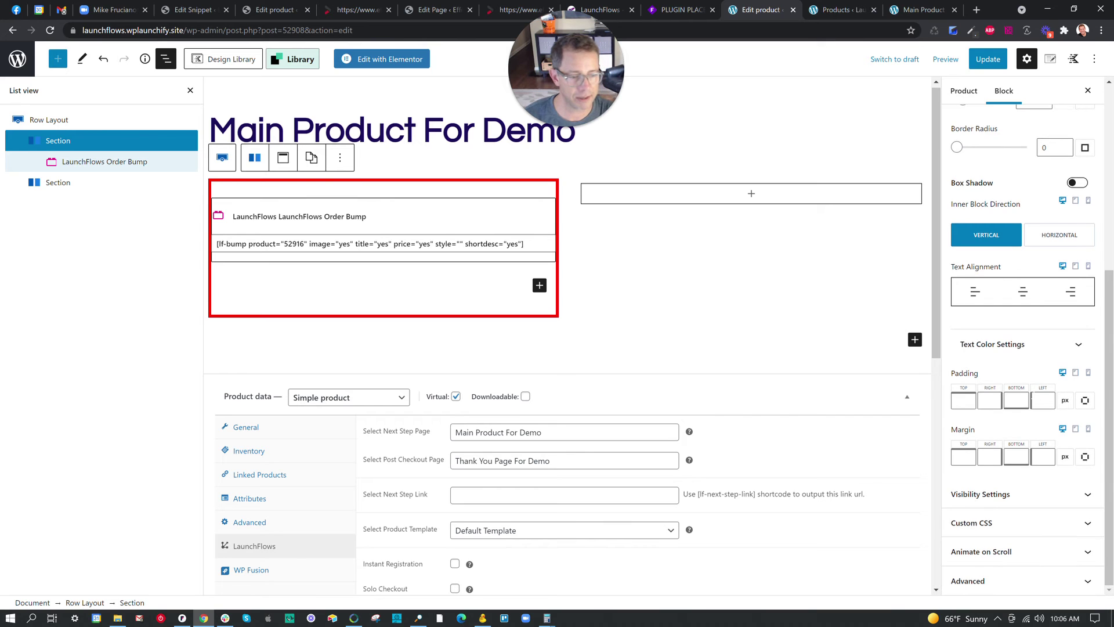
pyautogui.scroll(5, 1060, 367)
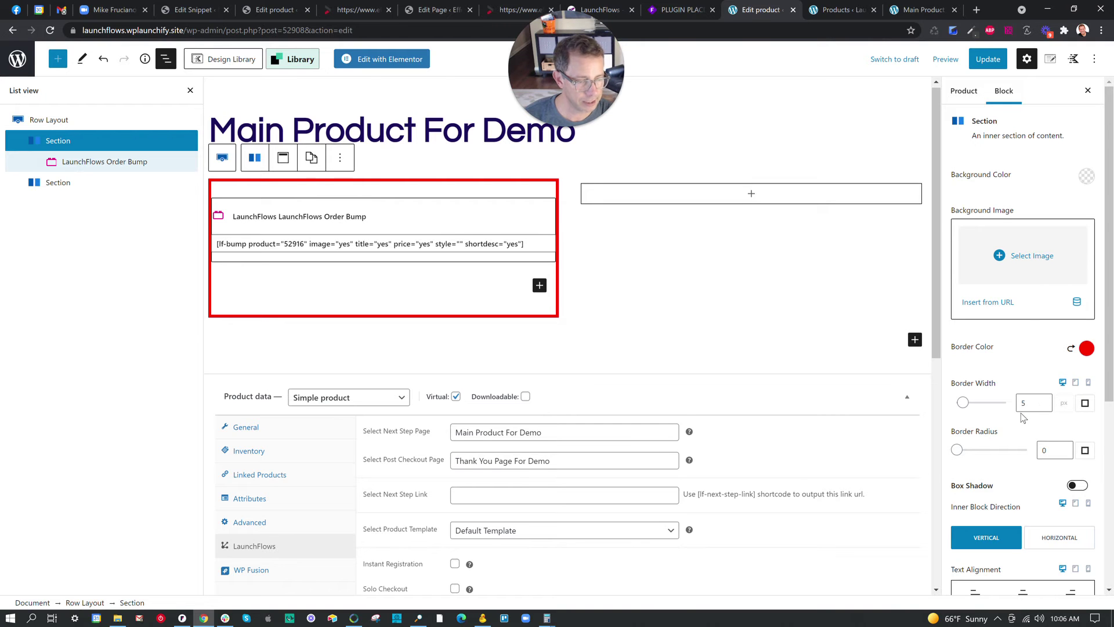
pyautogui.scroll(-5, 1033, 315)
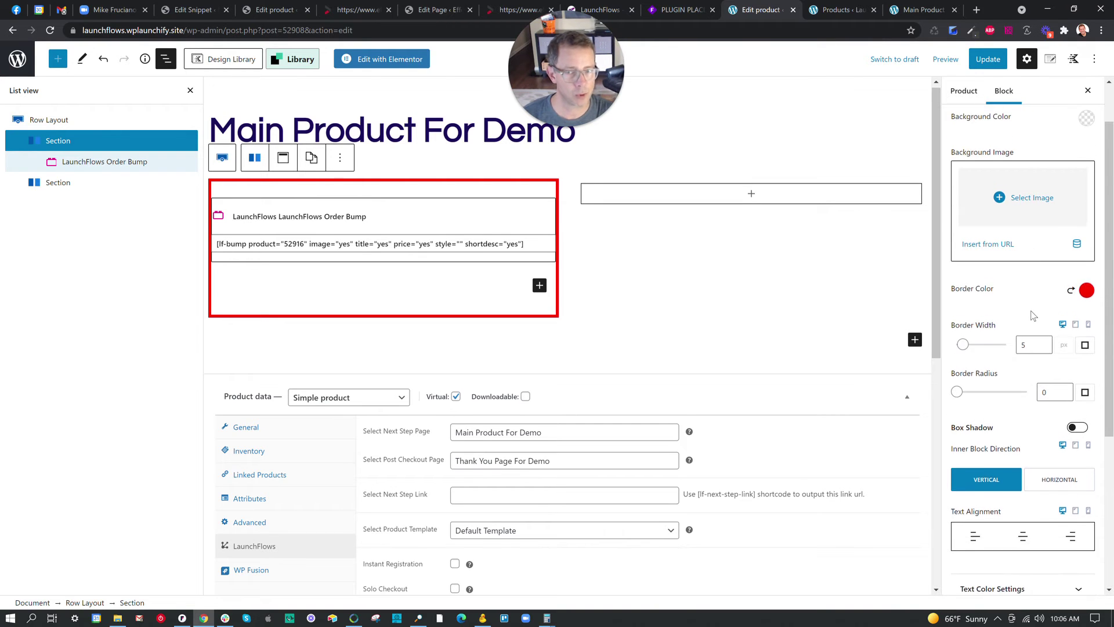
pyautogui.scroll(-1, 1032, 315)
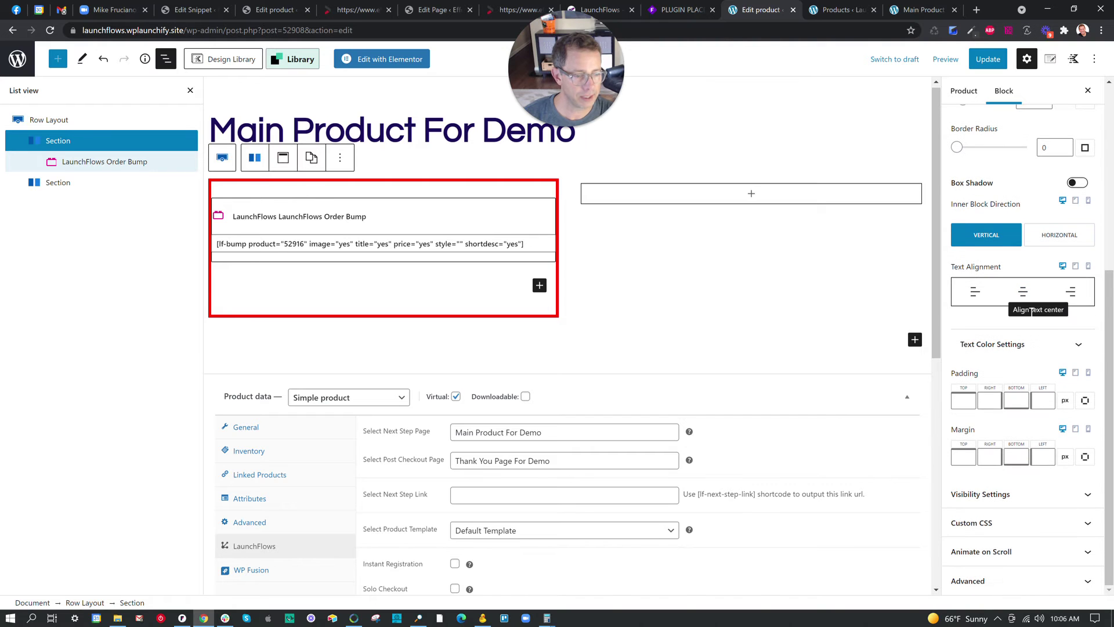
pyautogui.scroll(5, 1038, 255)
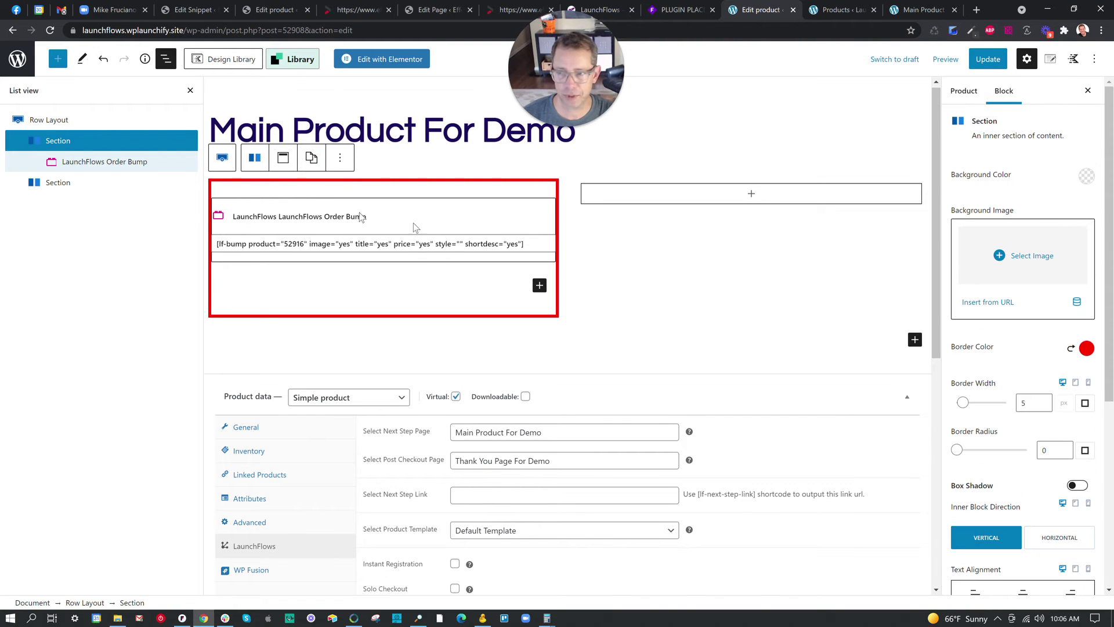
pyautogui.click(1070, 348)
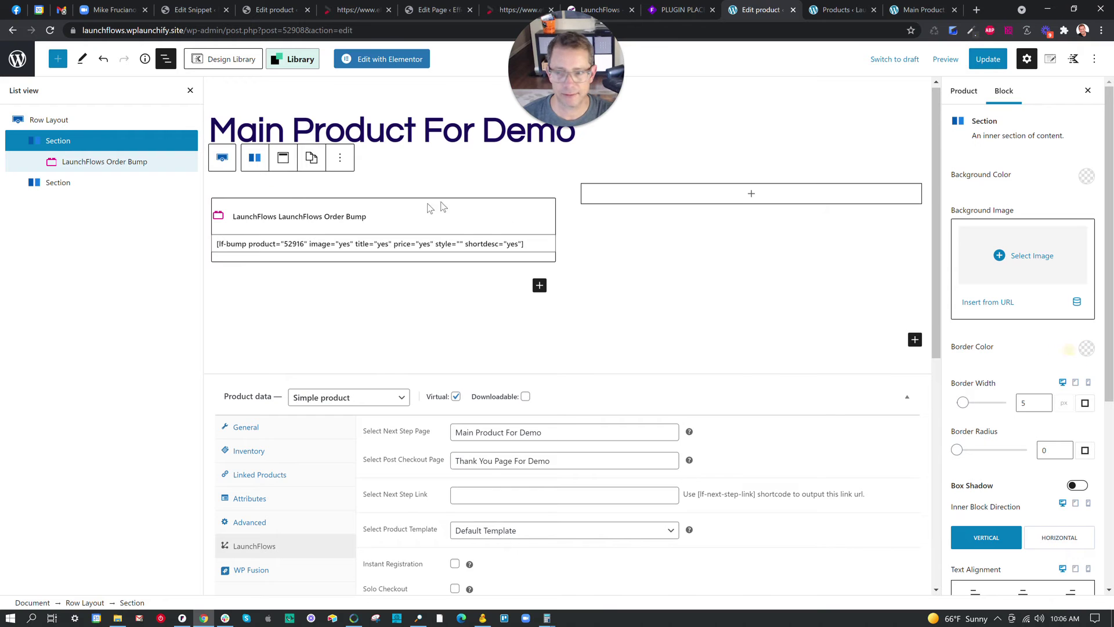
# Step: Wrap the LaunchFlows Order Bump block in a Group block
pyautogui.click(366, 216)
pyautogui.click(325, 176)
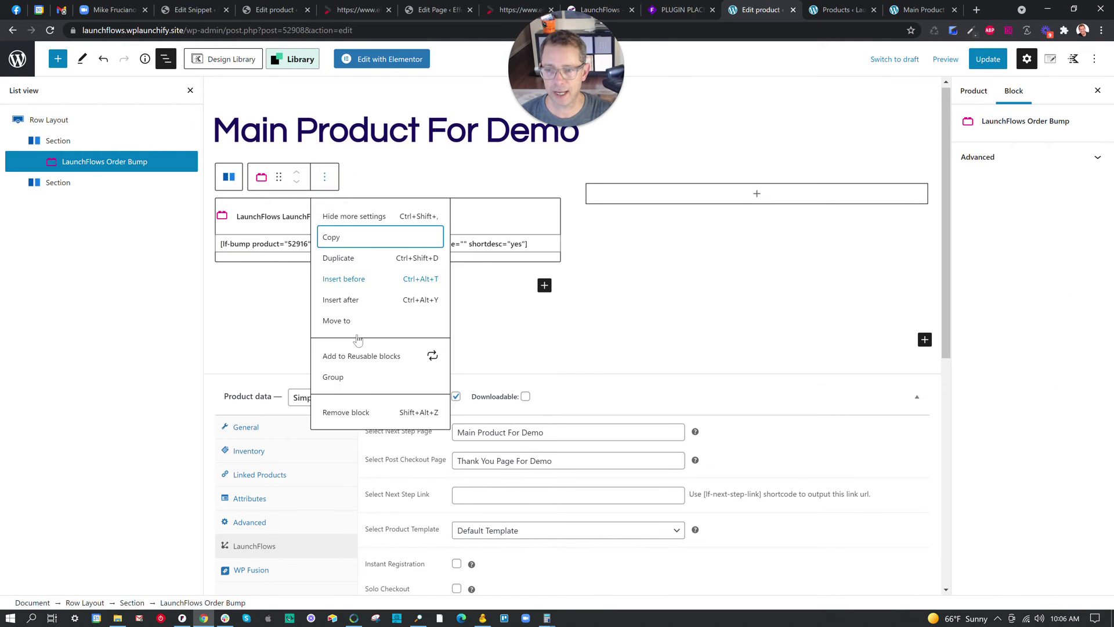
pyautogui.click(335, 377)
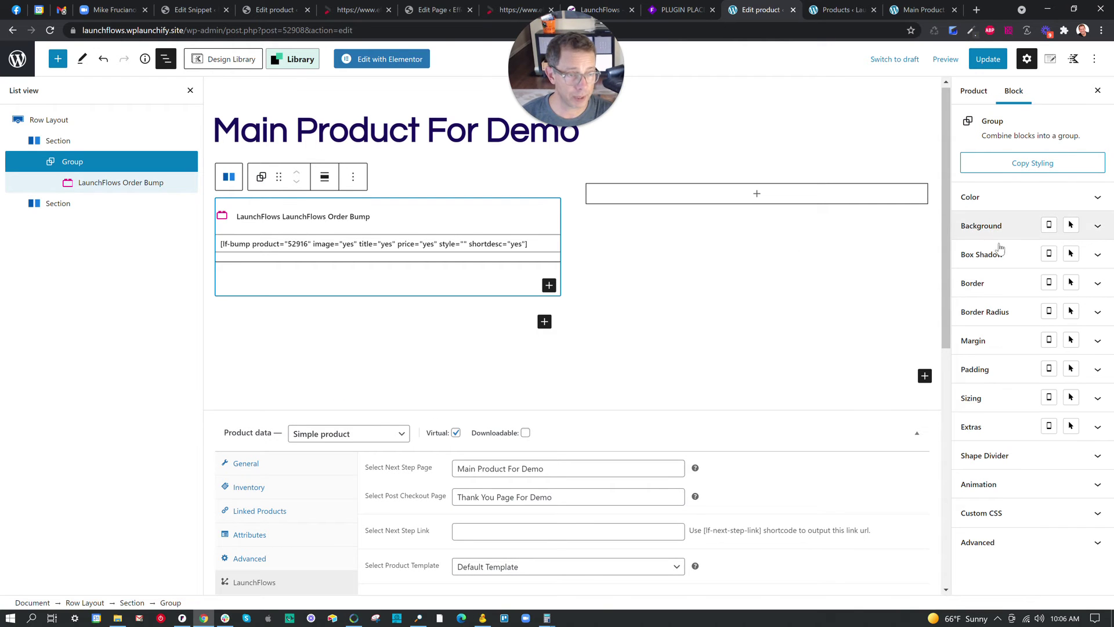
# Step: Give the group a red dashed border with a width of 5 on all sides
pyautogui.click(994, 283)
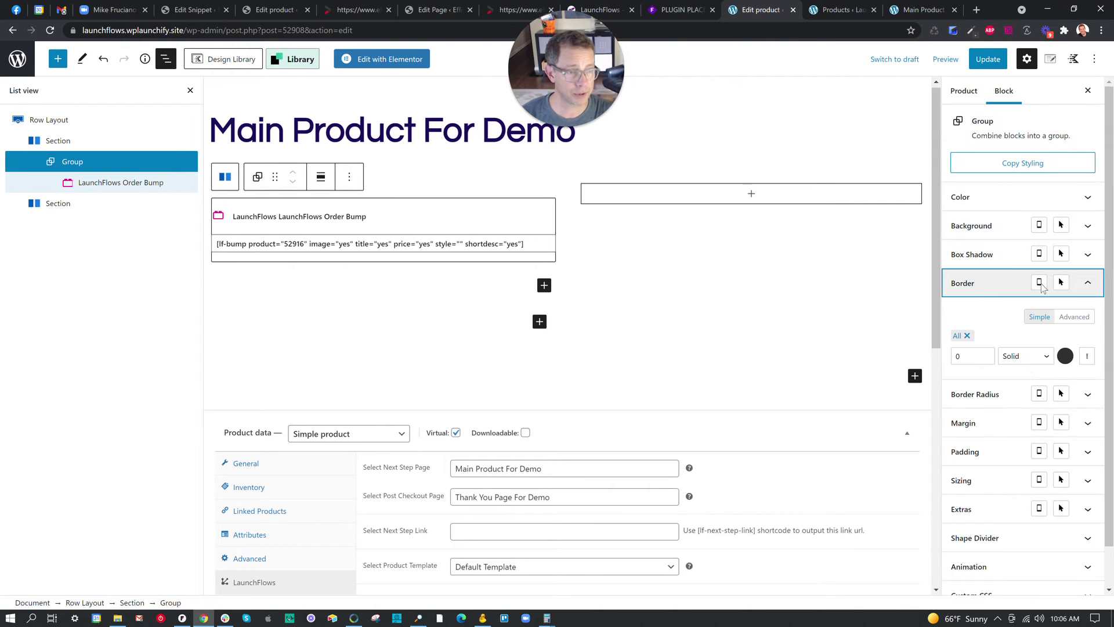
pyautogui.click(1065, 355)
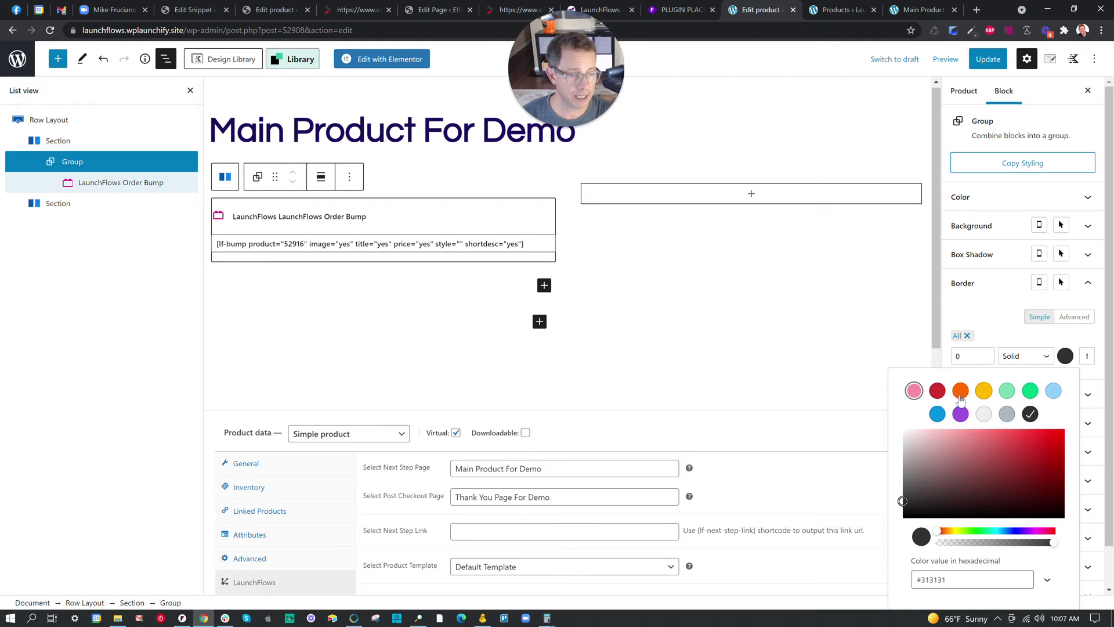
pyautogui.click(931, 393)
pyautogui.click(986, 353)
pyautogui.click(986, 353)
pyautogui.click(986, 353)
pyautogui.click(986, 354)
pyautogui.click(987, 353)
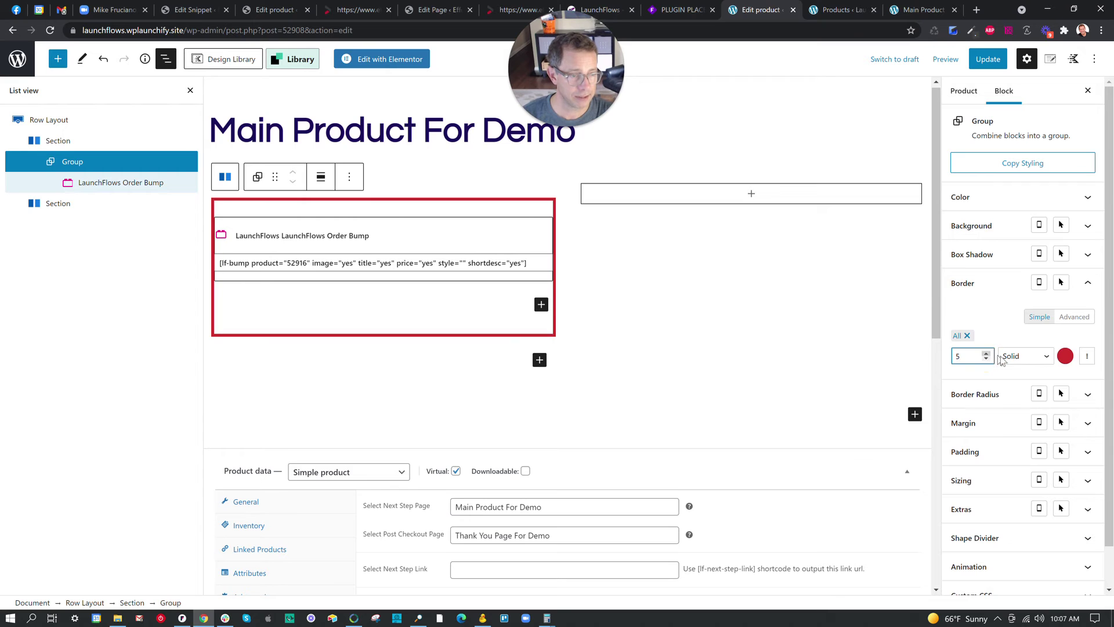
pyautogui.click(1024, 356)
pyautogui.click(1016, 396)
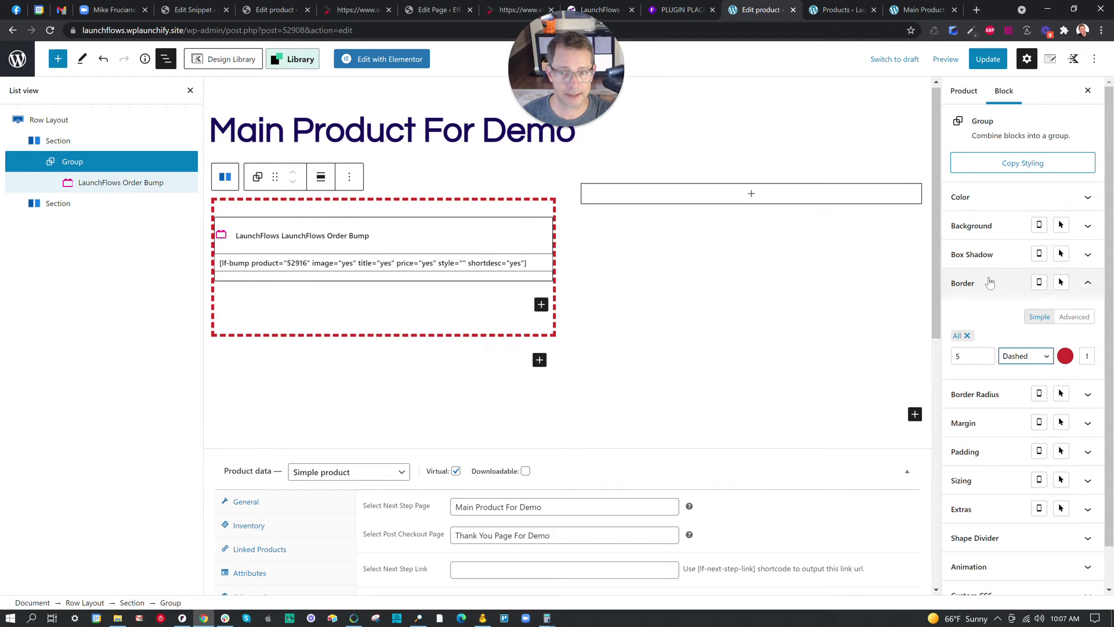
# Step: Update the main product and reload its open preview page to check the order bump's border
pyautogui.click(988, 59)
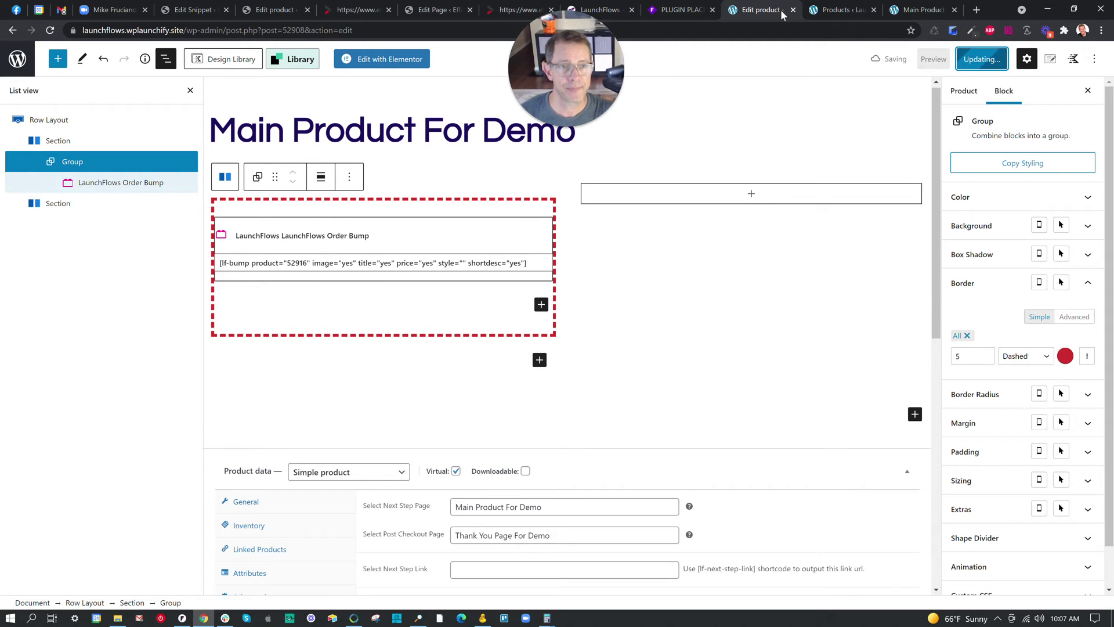
pyautogui.click(838, 10)
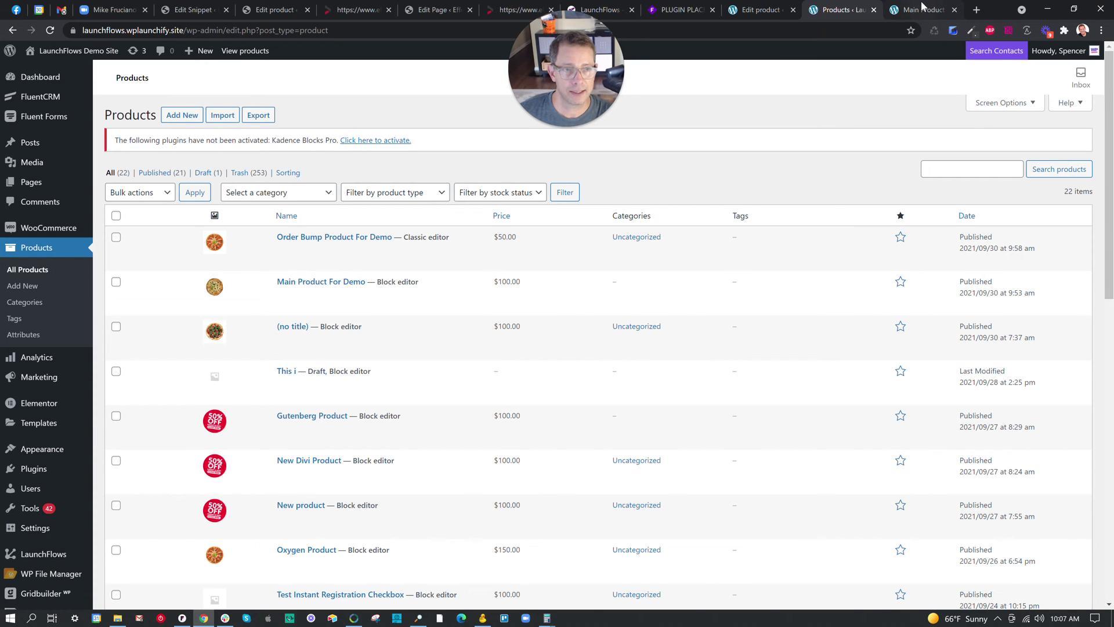
pyautogui.click(922, 10)
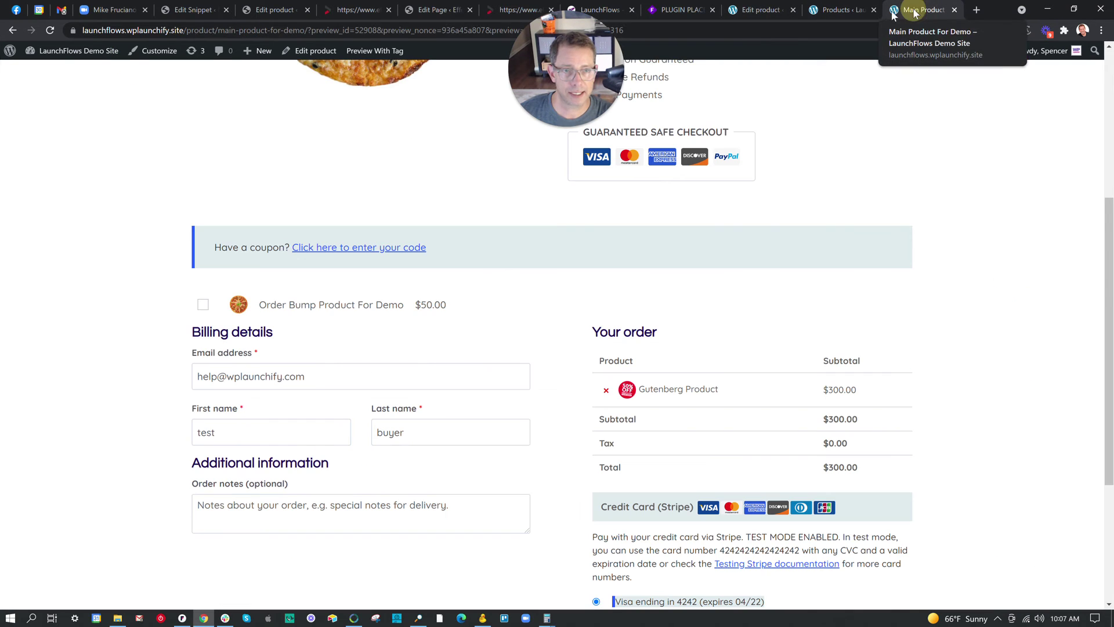
pyautogui.click(50, 31)
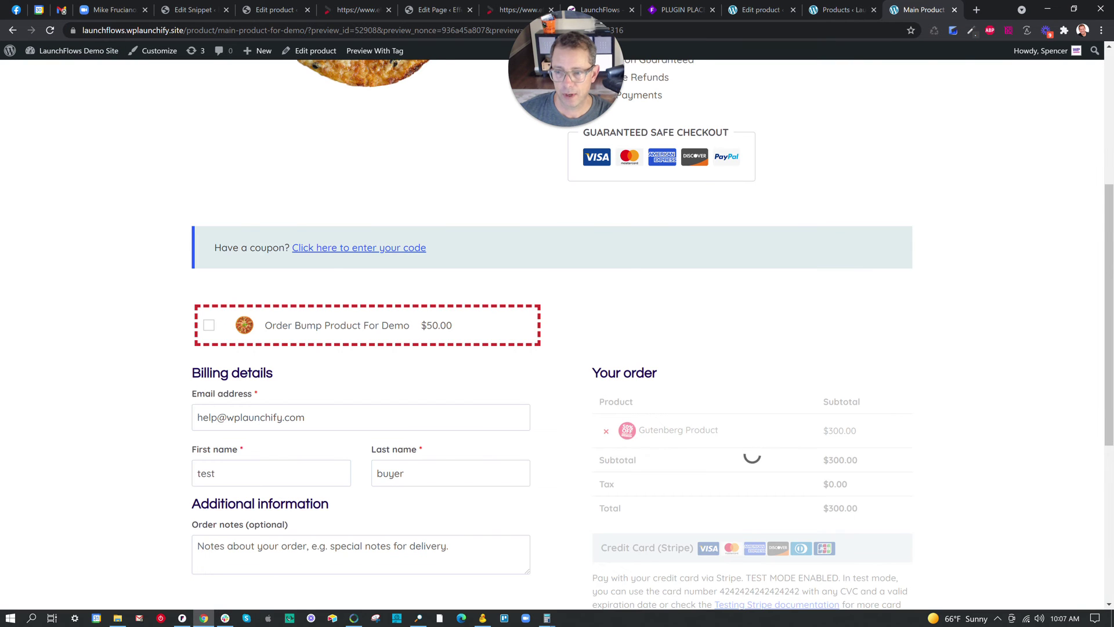
# Step: Return to the Main Product For Demo editor and add a Heading block inside the group below the order bump
pyautogui.click(765, 11)
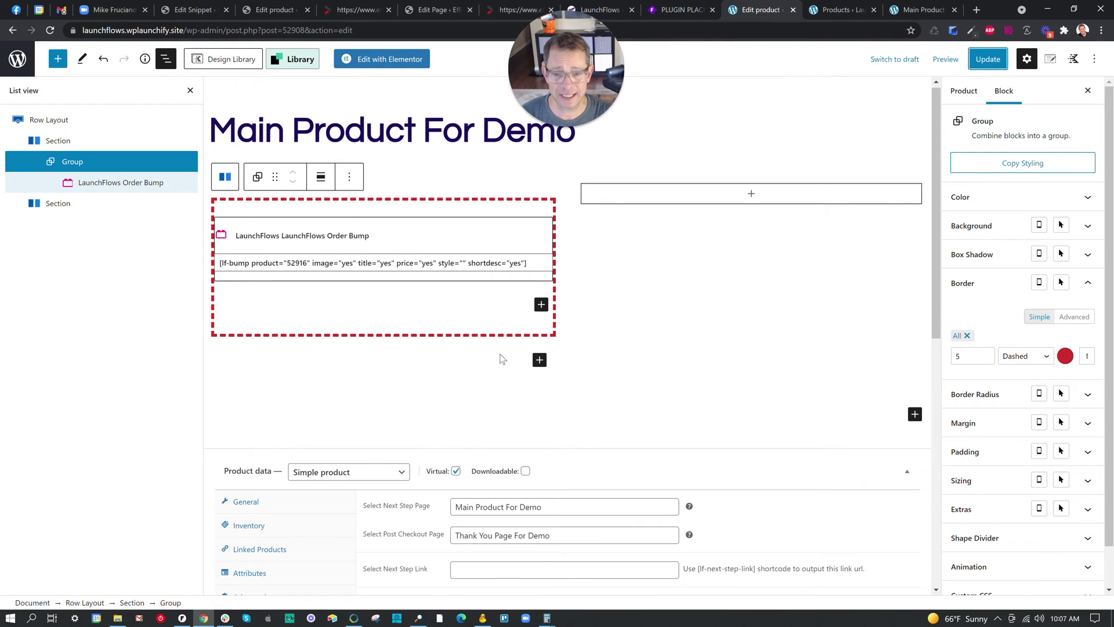
pyautogui.click(541, 304)
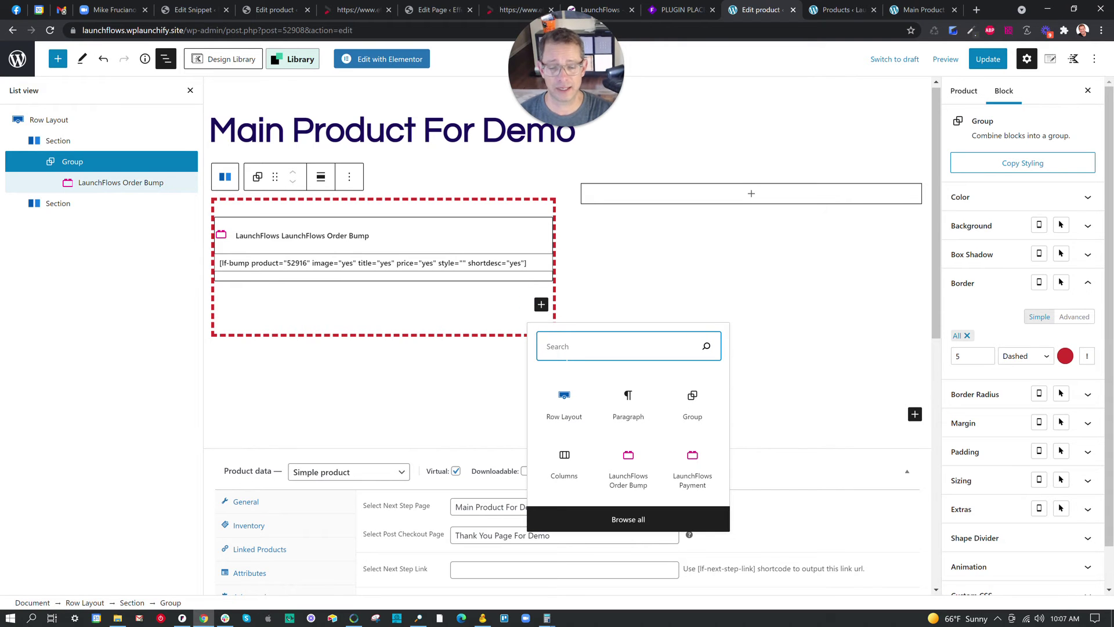
pyautogui.write('head')
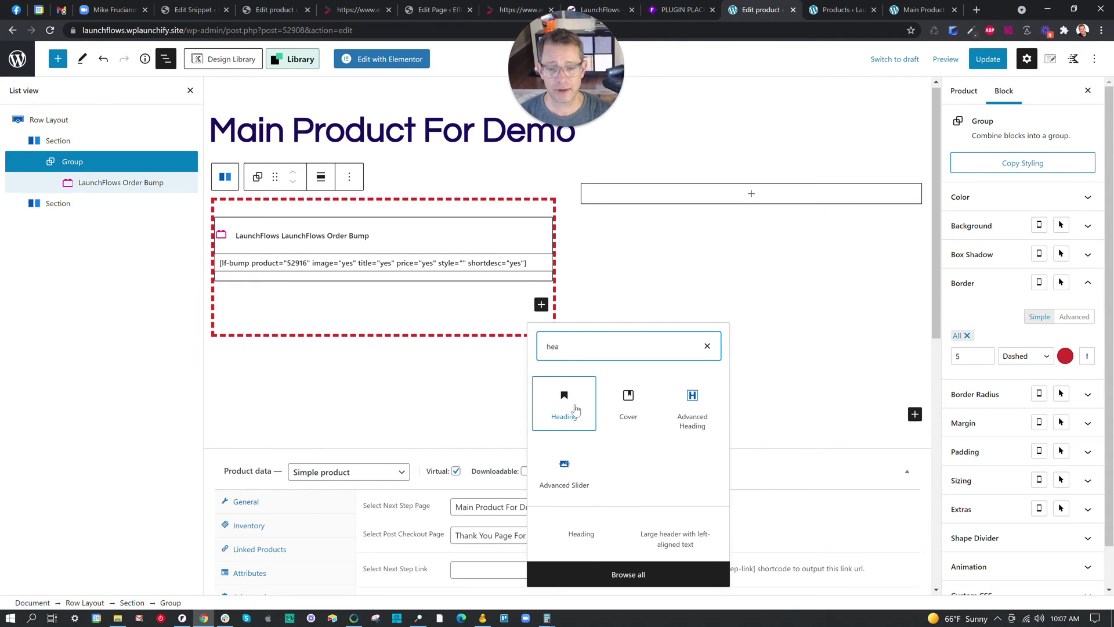
pyautogui.click(565, 400)
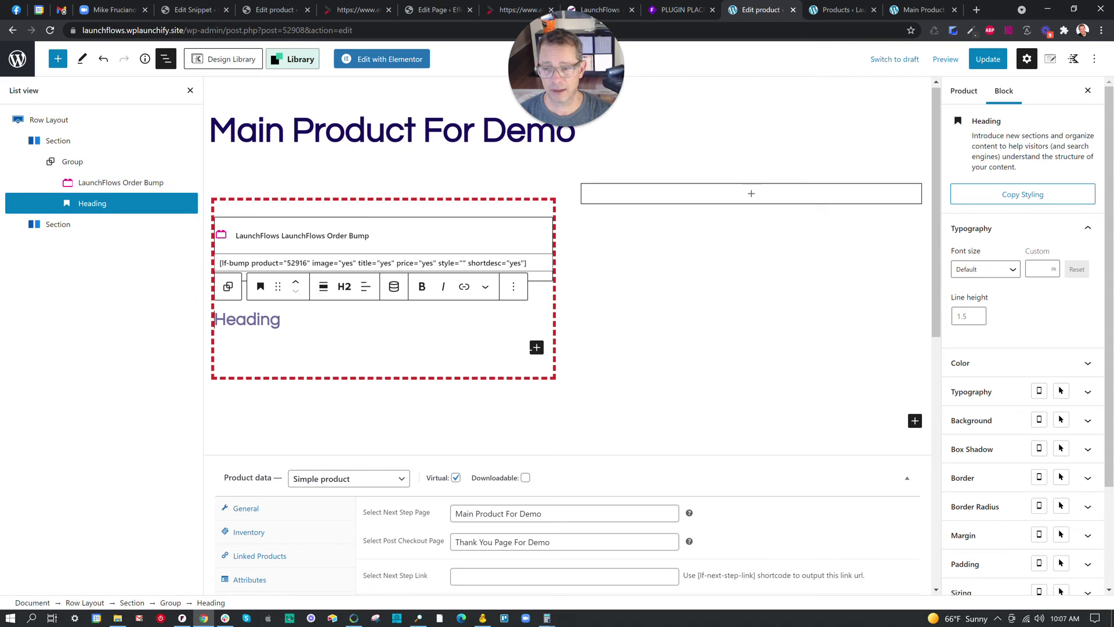
# Step: Set the heading to level H6 and enter the text "BUT WAIT.... THERE'S MORE..."
pyautogui.click(346, 287)
pyautogui.click(457, 343)
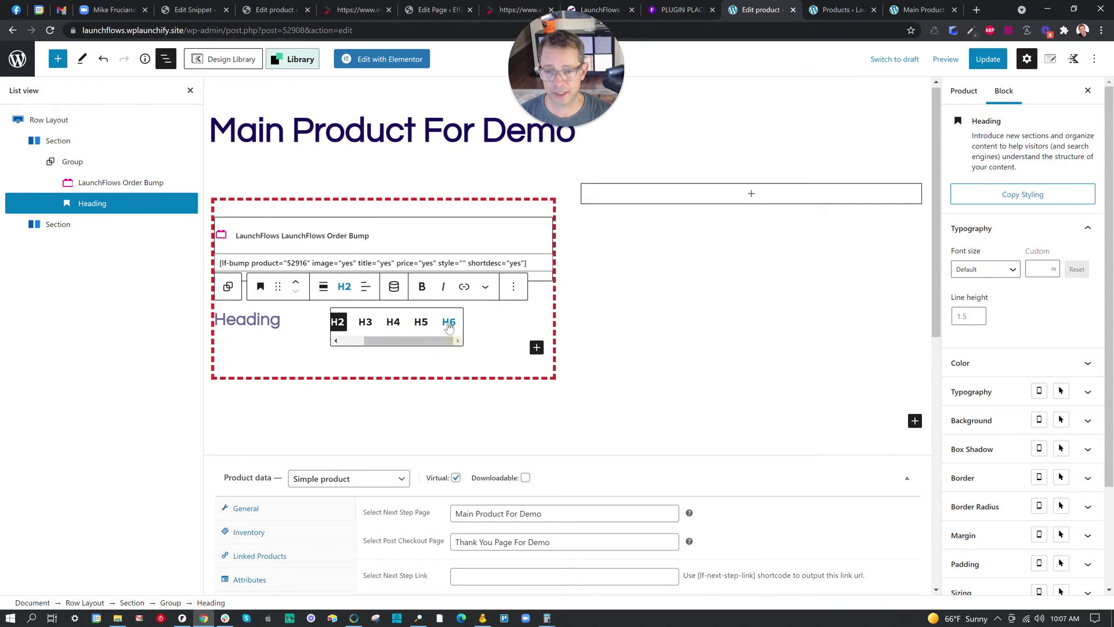
pyautogui.click(449, 322)
pyautogui.write('B')
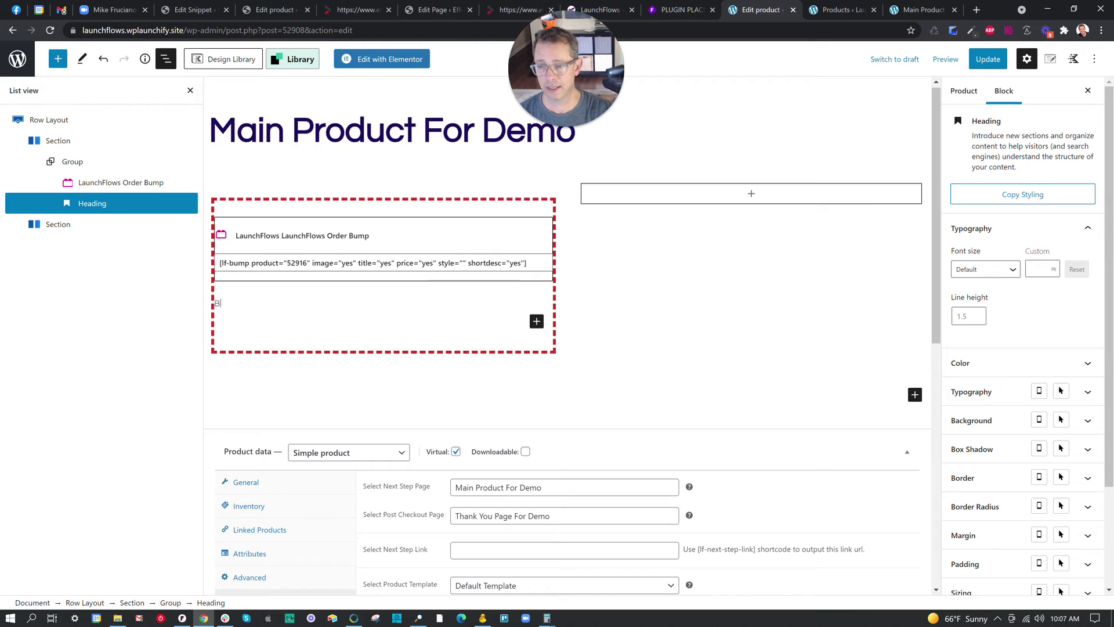
pyautogui.write("UT WAIT... THERE'S MORE...")
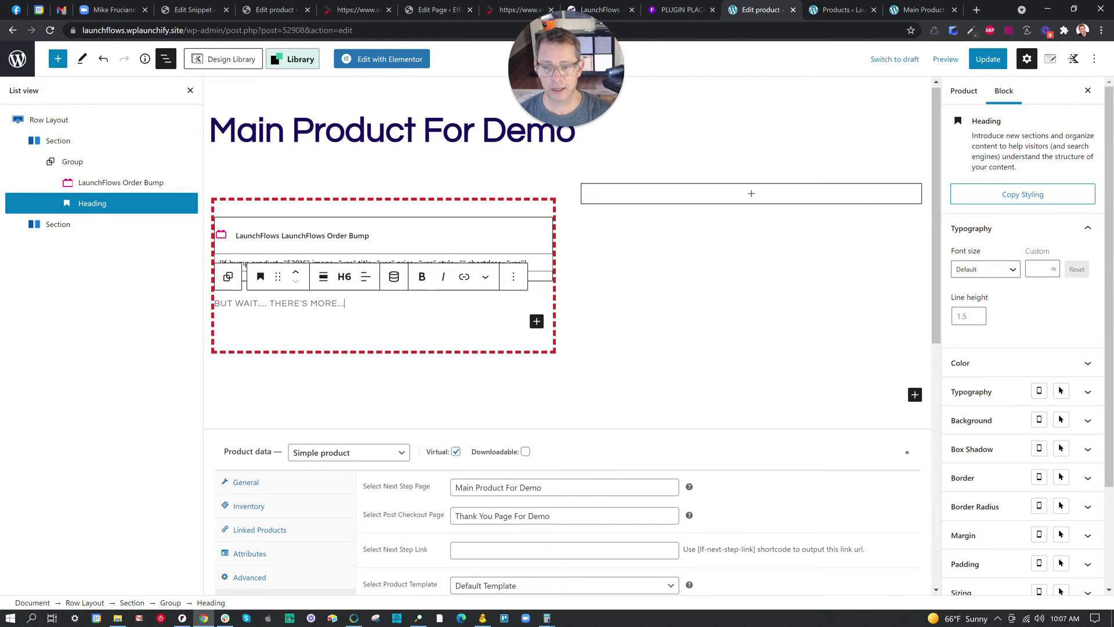
# Step: Move the heading above the order bump inside the group and make its text bold
pyautogui.click(296, 278)
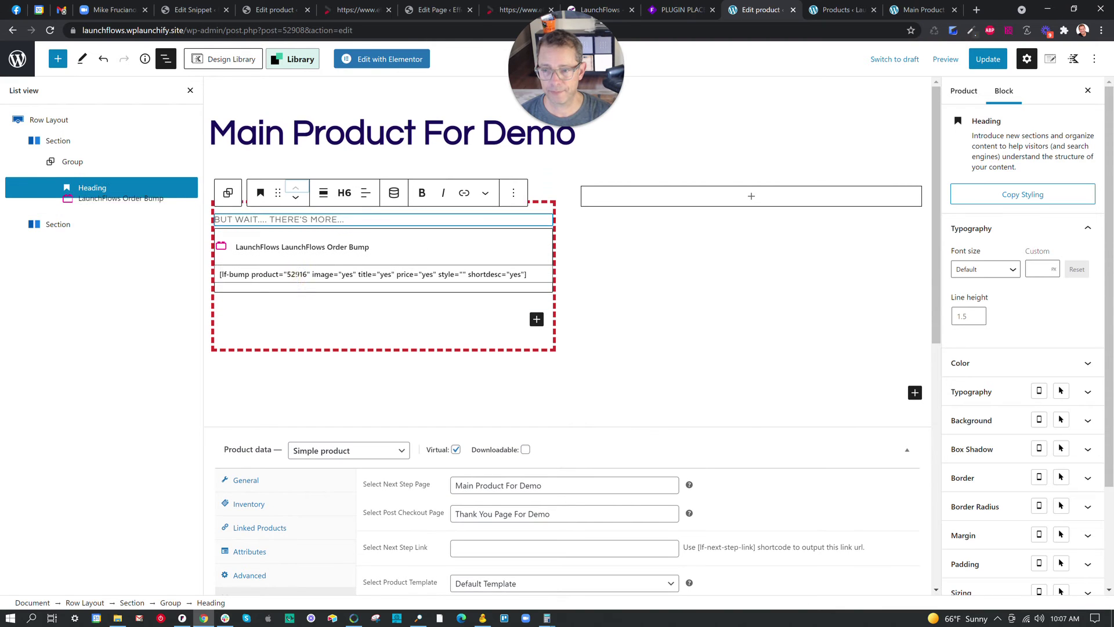
pyautogui.click(421, 184)
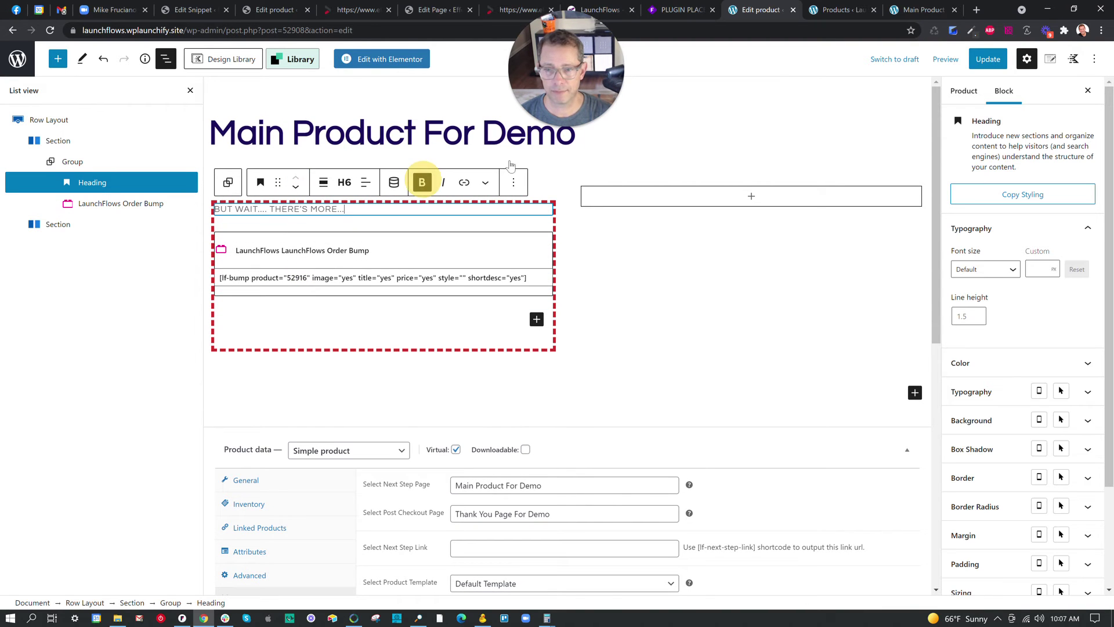
# Step: Update the main product and reload its open preview page to check the order bump's heading
pyautogui.click(988, 58)
pyautogui.click(927, 11)
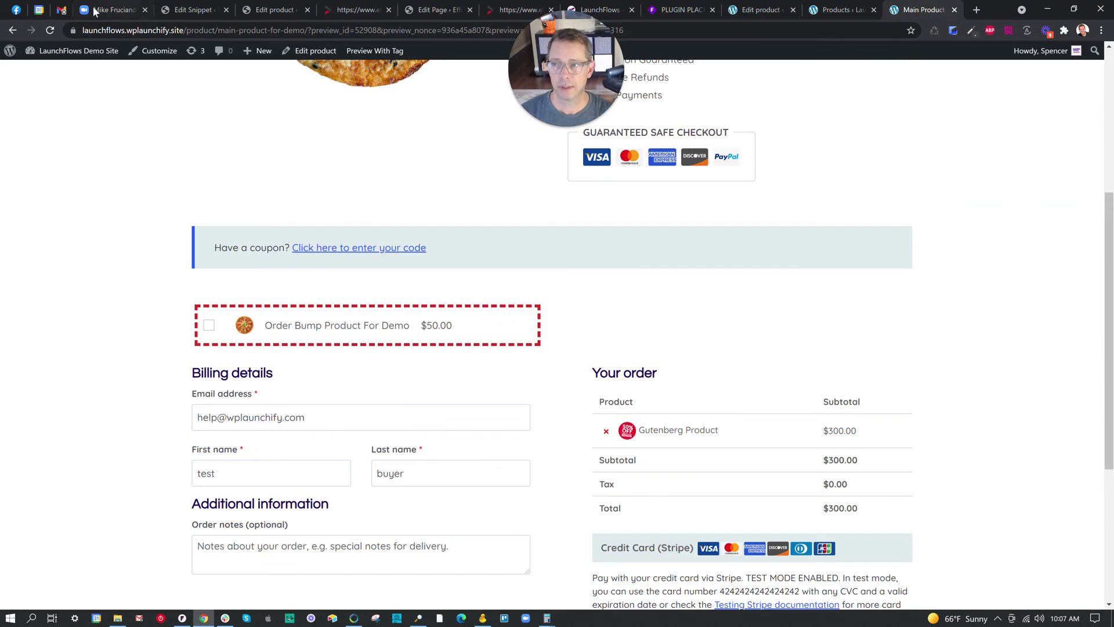
pyautogui.click(50, 30)
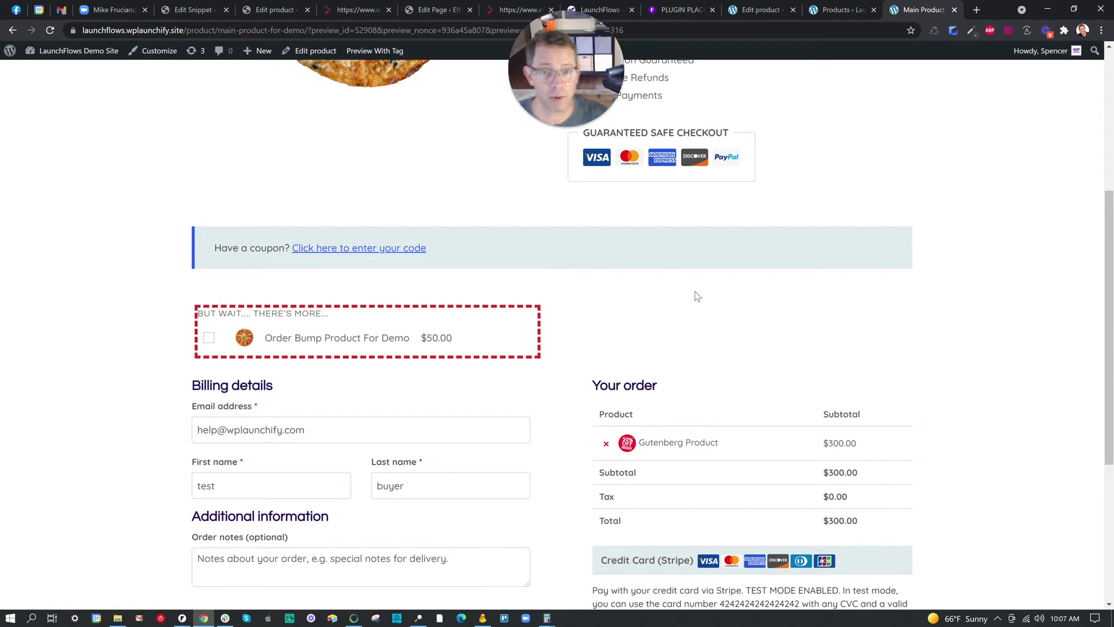
# Step: Set the quantity of Main Product For Demo to 2 and add it to the cart
pyautogui.scroll(5, 697, 296)
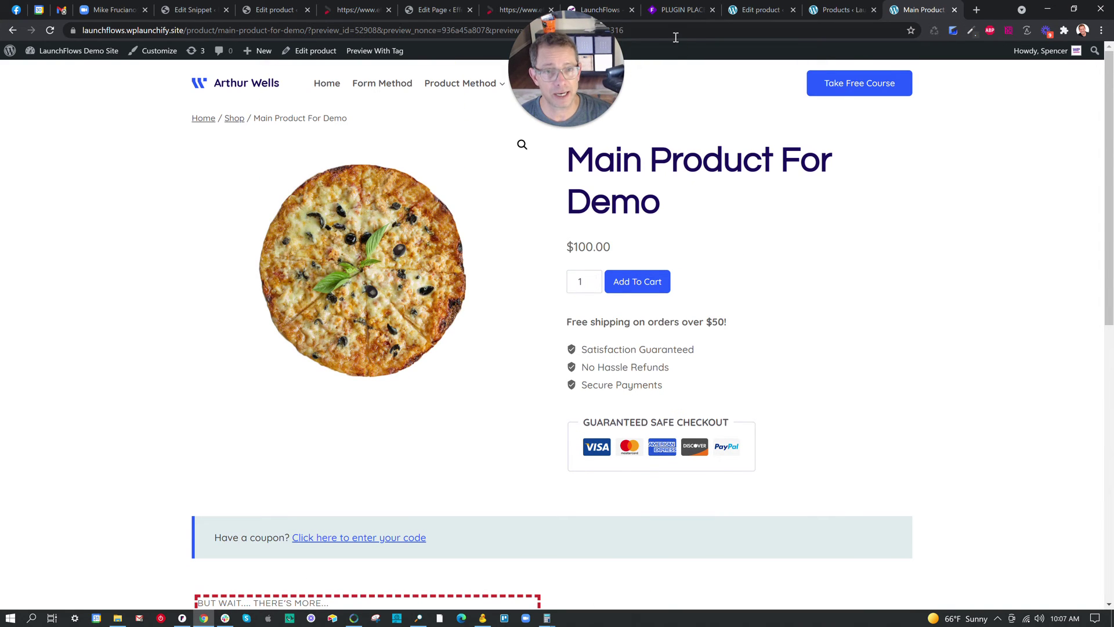
pyautogui.click(592, 279)
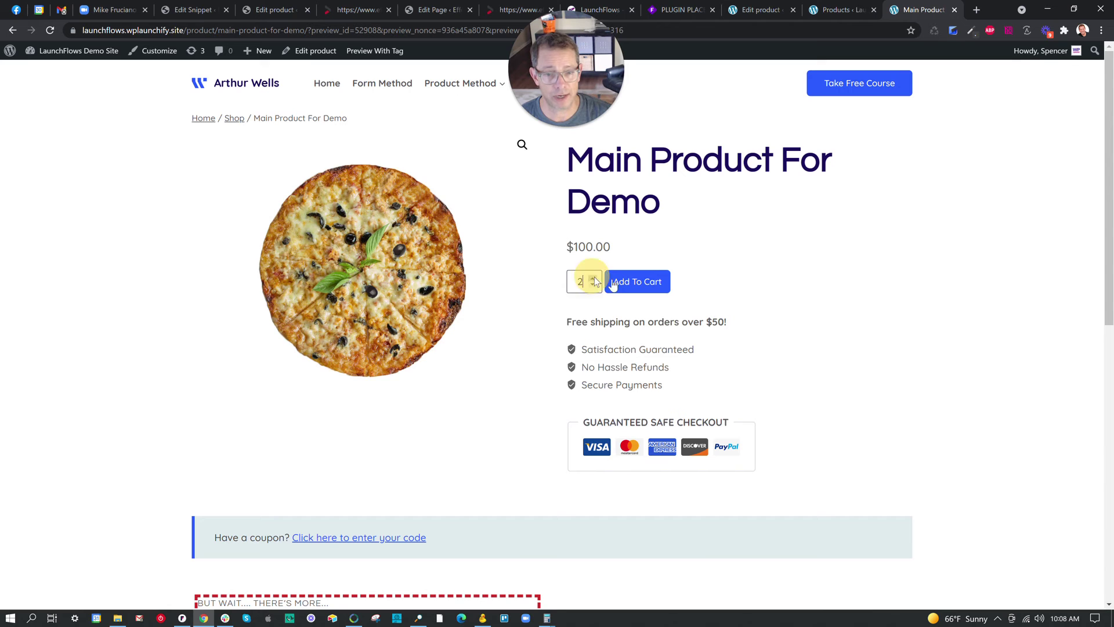
pyautogui.click(635, 282)
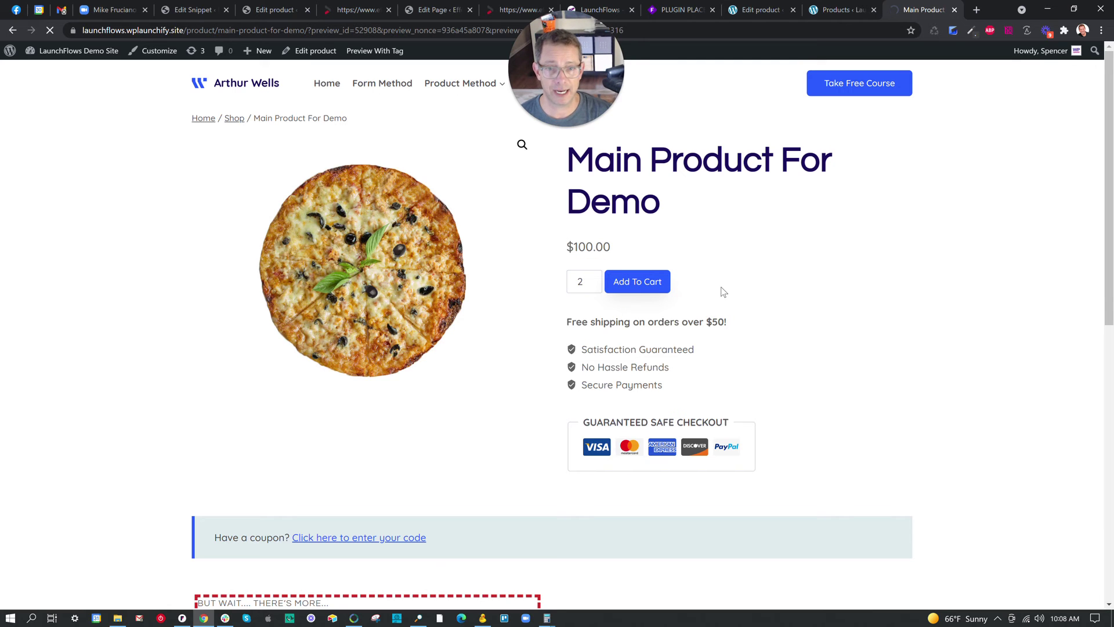
pyautogui.scroll(-5, 724, 284)
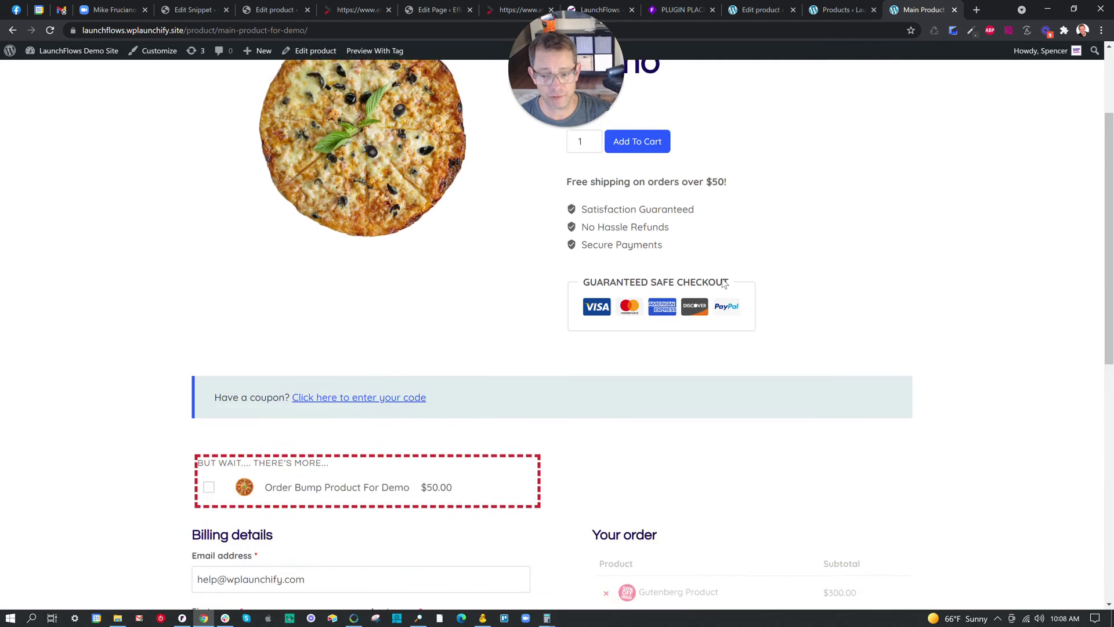
pyautogui.scroll(-2, 681, 432)
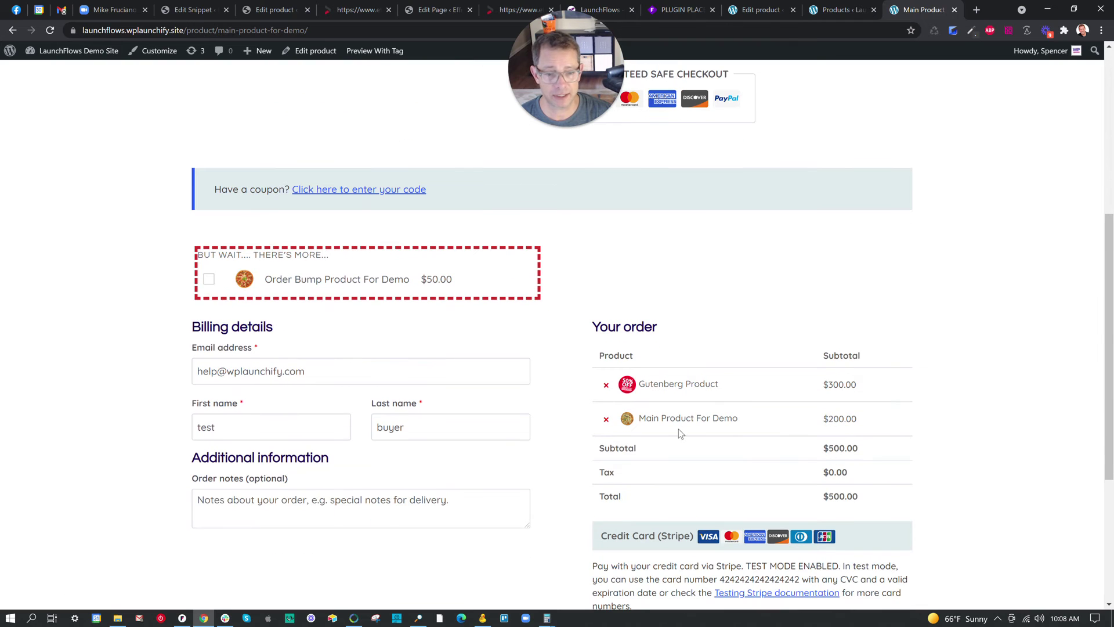
# Step: Remove the Gutenberg Product from the order in the checkout
pyautogui.click(606, 385)
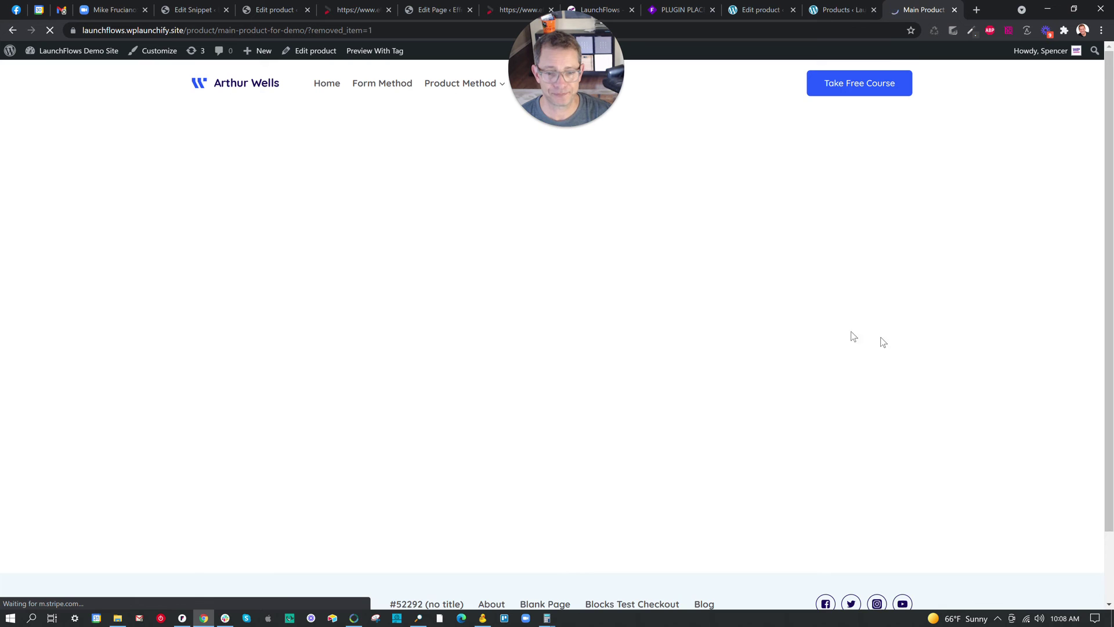
pyautogui.scroll(-2, 792, 309)
pyautogui.scroll(-7, 805, 304)
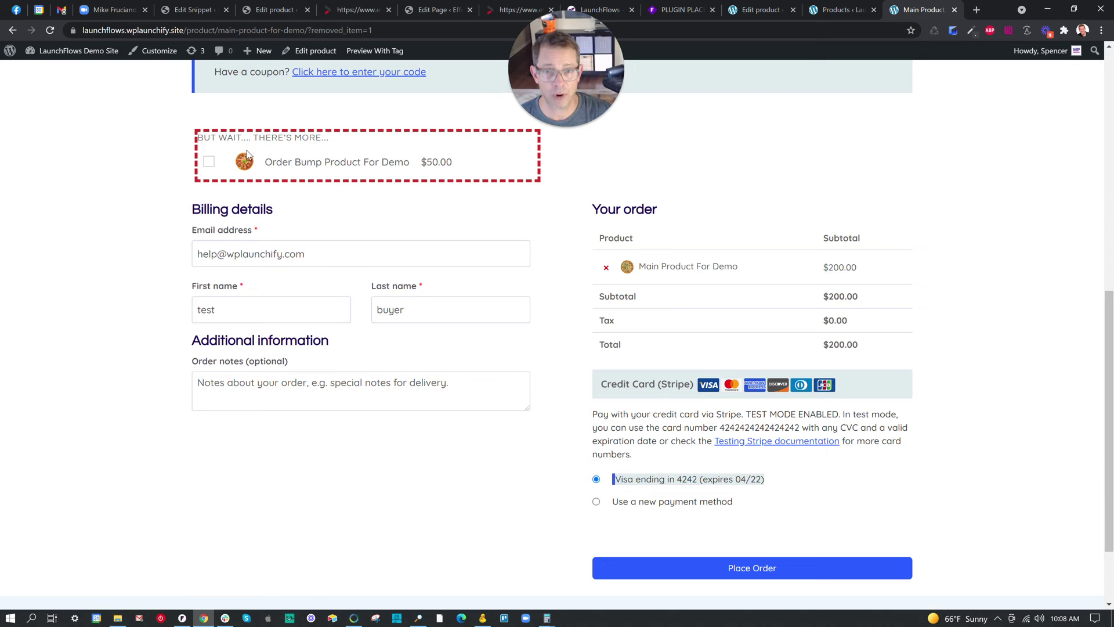
# Step: Accept the bordered order bump offer to add Order Bump Product For Demo to the order
pyautogui.scroll(4, 351, 145)
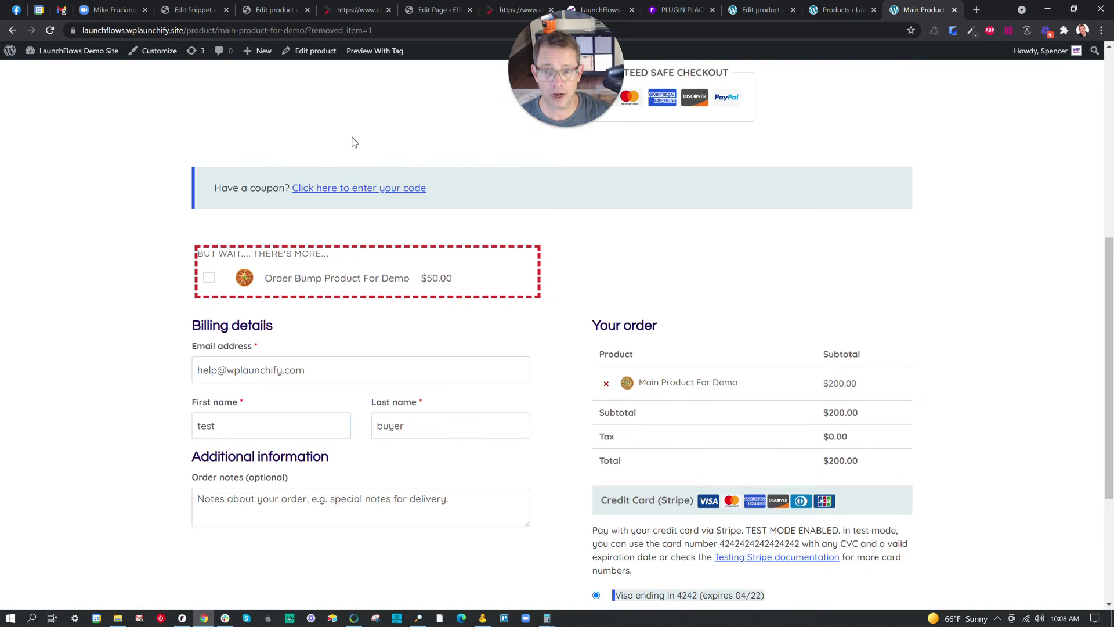
pyautogui.scroll(-3, 354, 167)
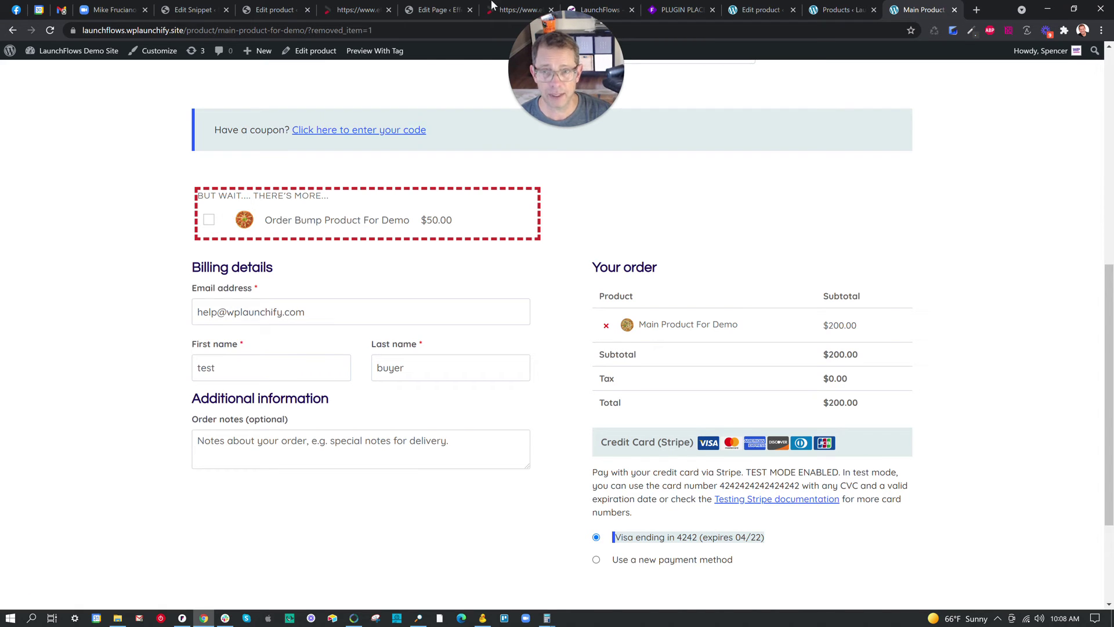
pyautogui.click(208, 219)
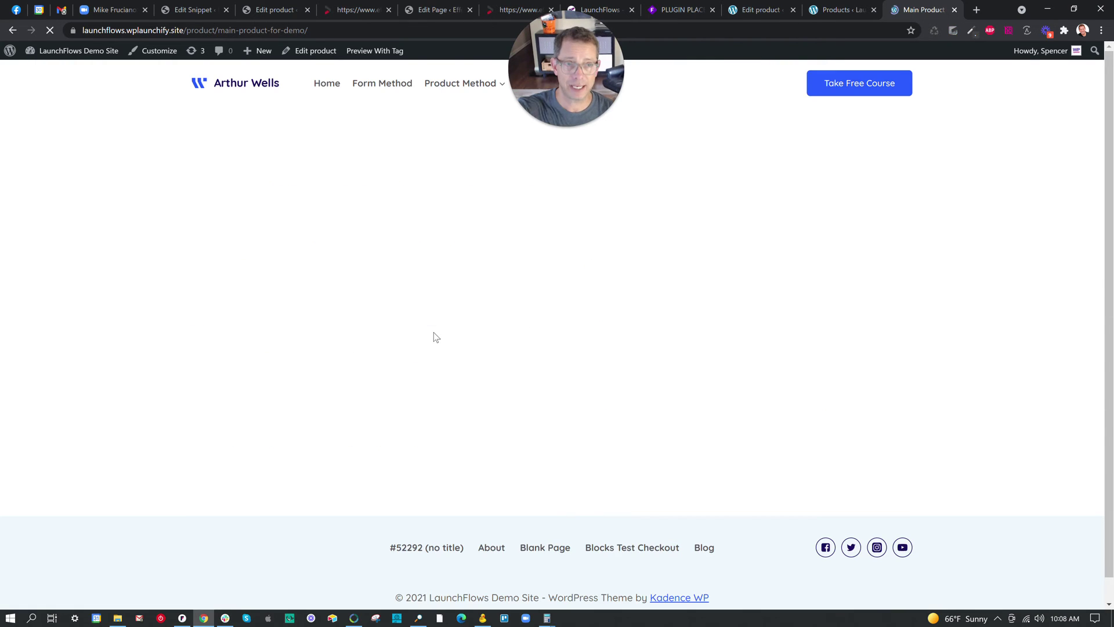
pyautogui.scroll(-1, 783, 336)
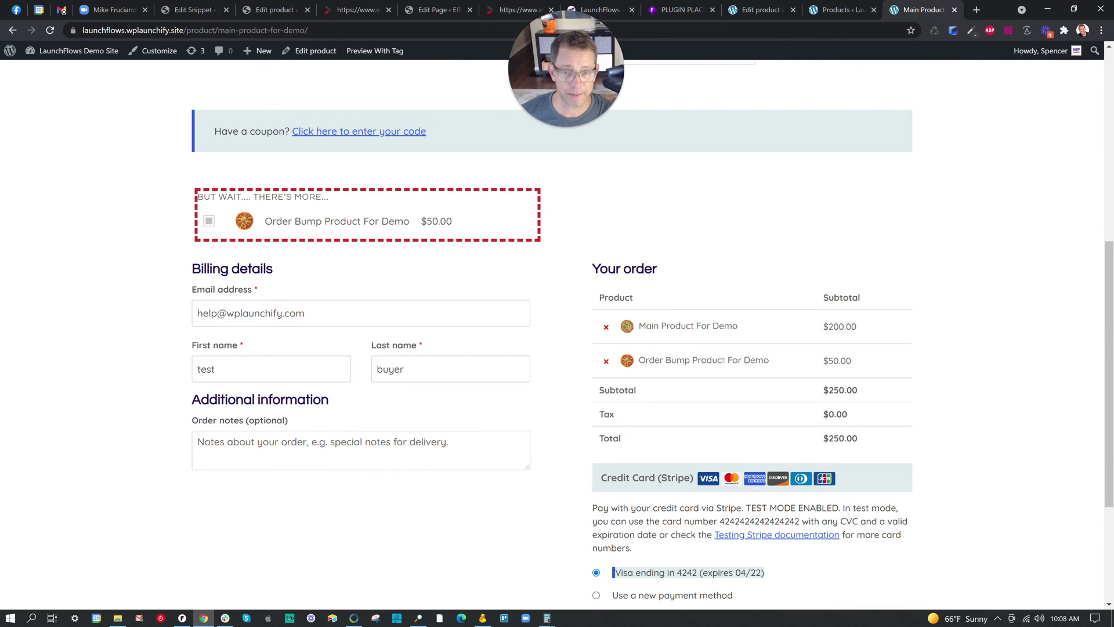
# Step: Return to the Main Product For Demo editor and add a LaunchFlows Woocommerce Coupon block to the empty second section
pyautogui.click(751, 13)
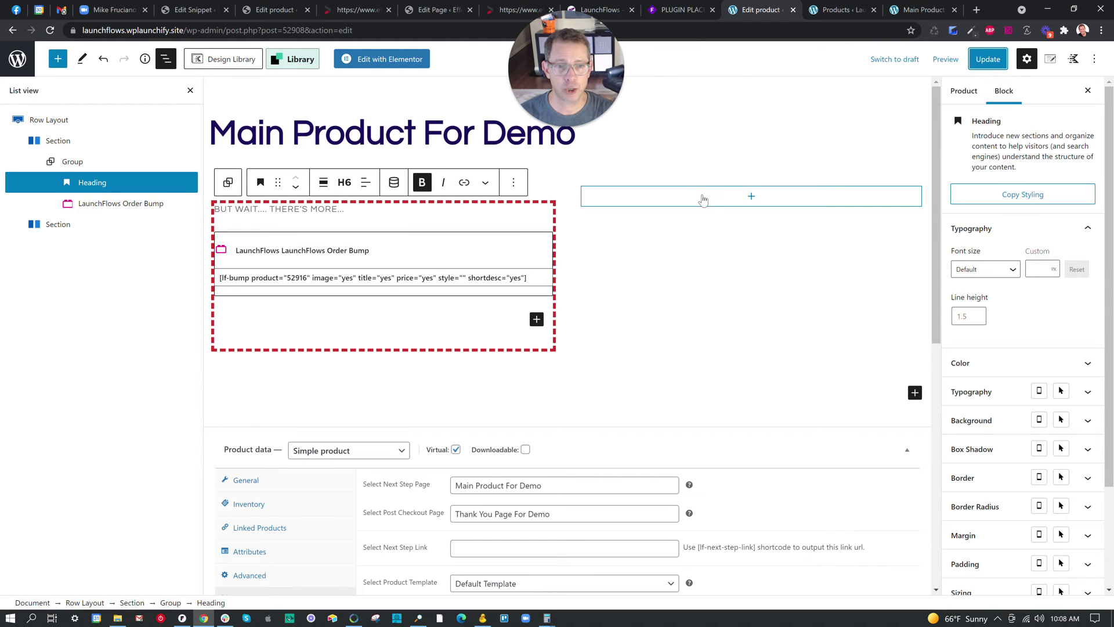
pyautogui.click(750, 197)
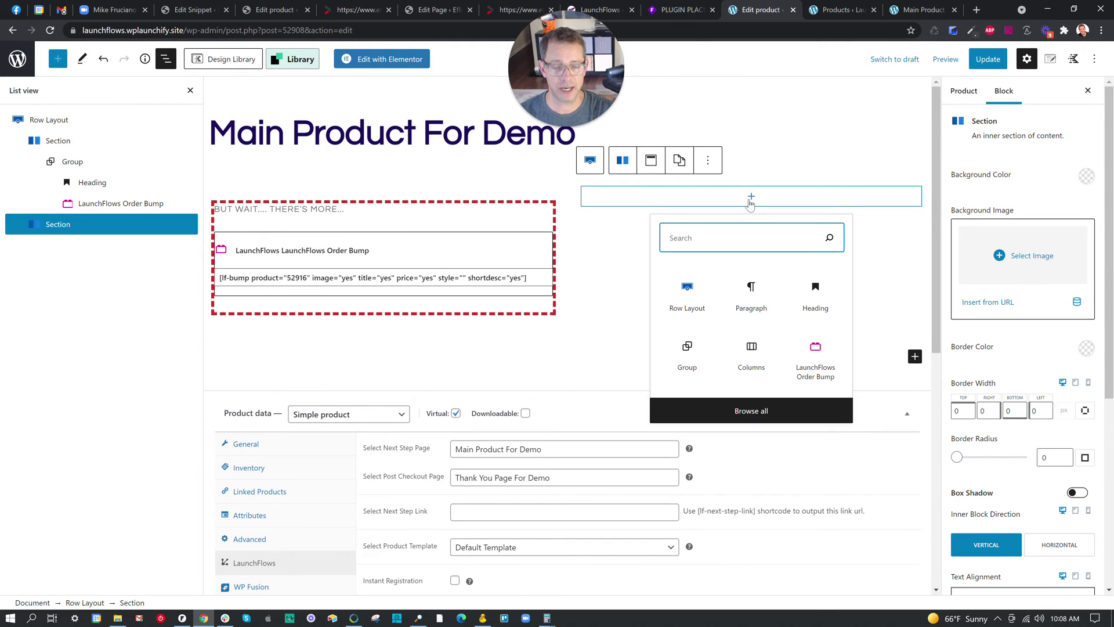
pyautogui.write('coupon')
pyautogui.click(755, 289)
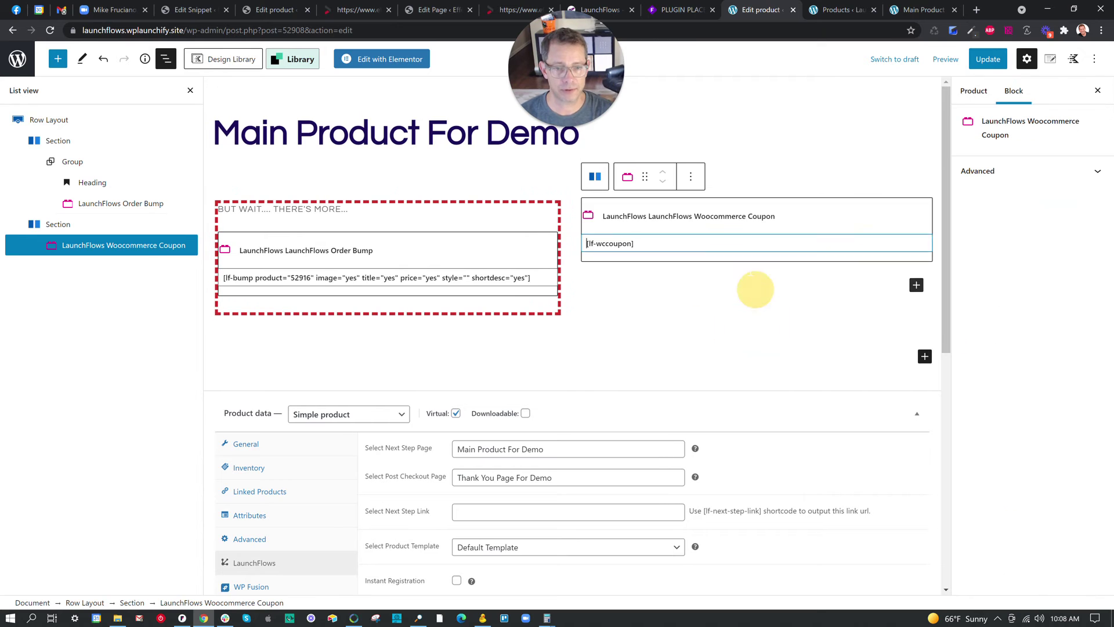
# Step: Update the product and check the coupon's placement in the reloaded preview page, returning to the product editor
pyautogui.click(993, 61)
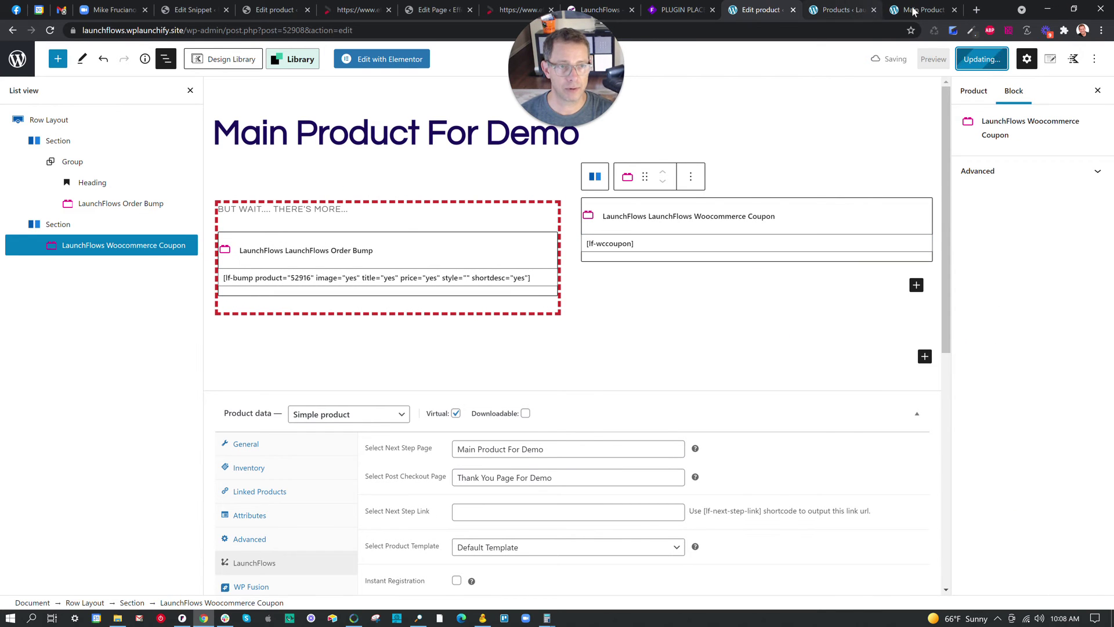
pyautogui.click(913, 11)
pyautogui.click(48, 30)
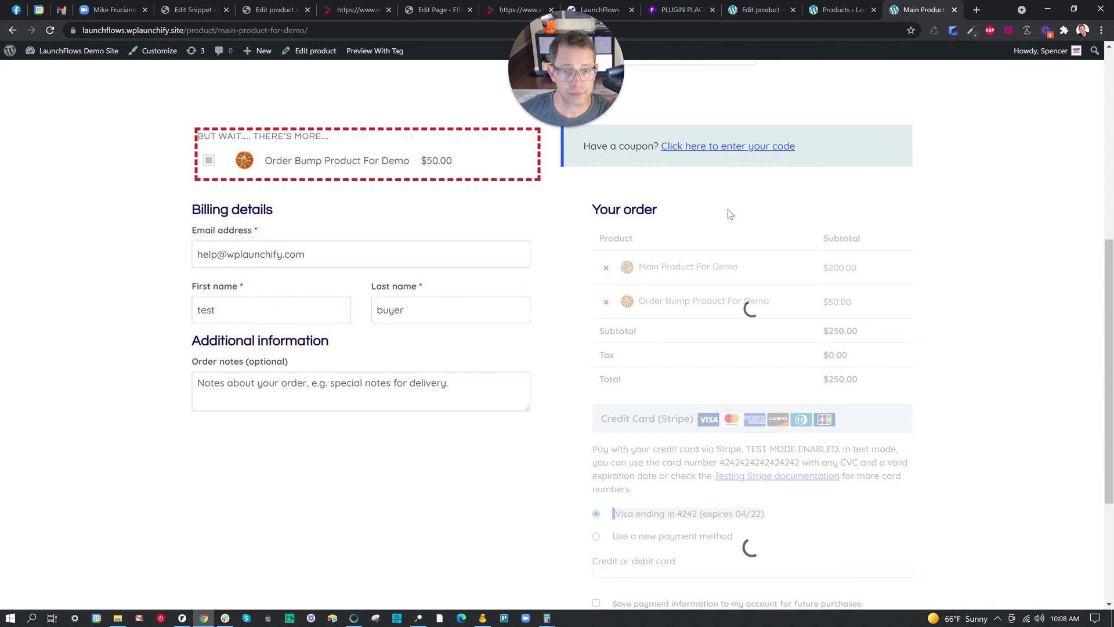
pyautogui.scroll(2, 730, 214)
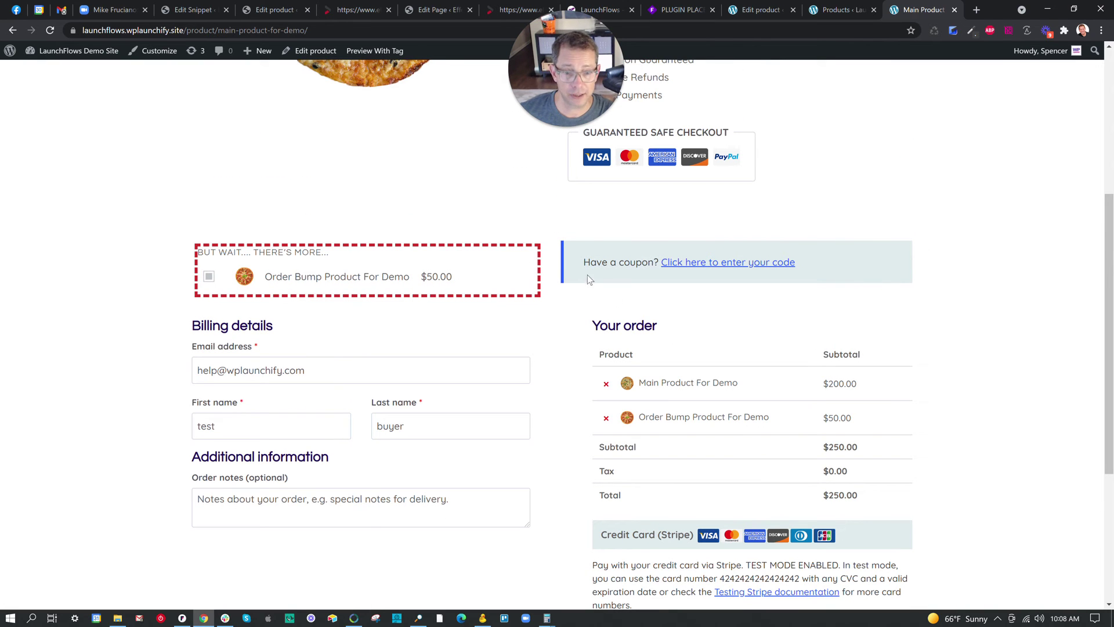
pyautogui.click(841, 10)
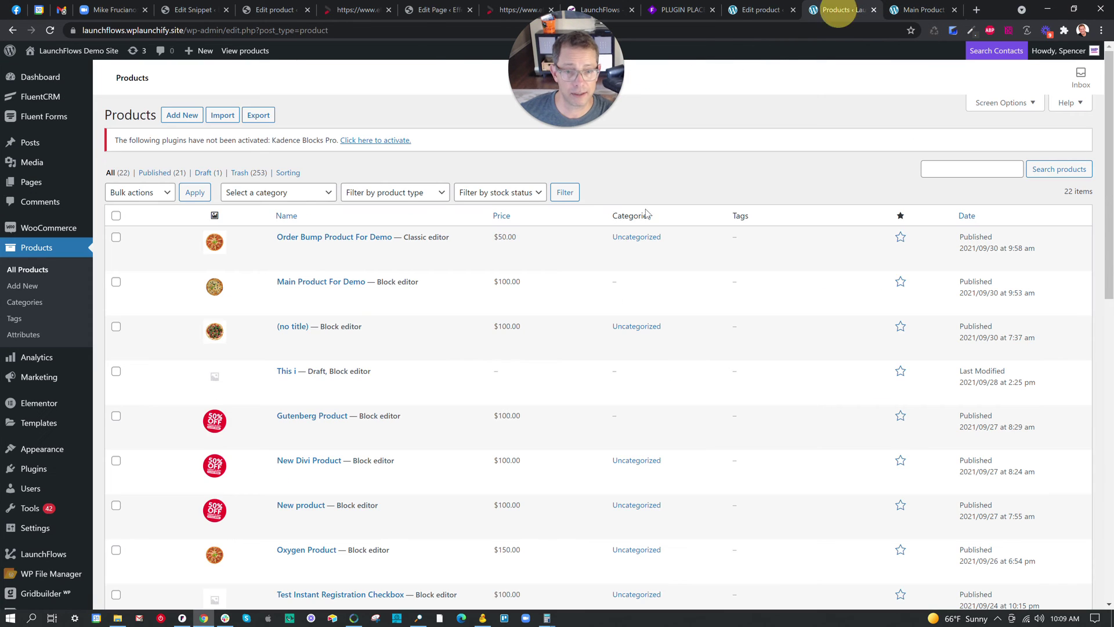
pyautogui.click(761, 12)
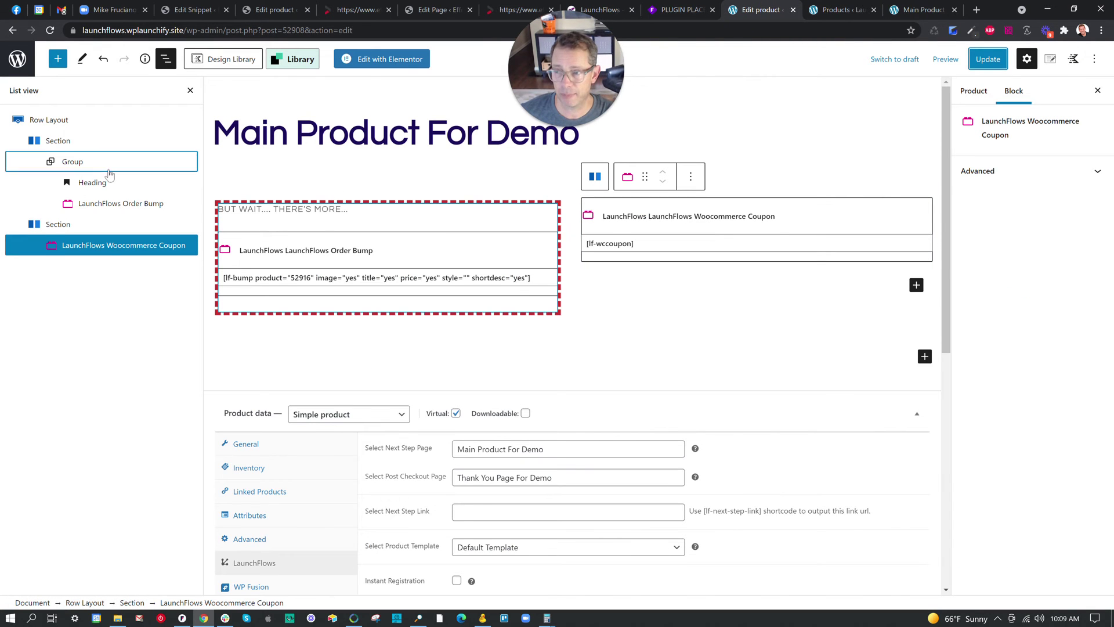
pyautogui.click(58, 140)
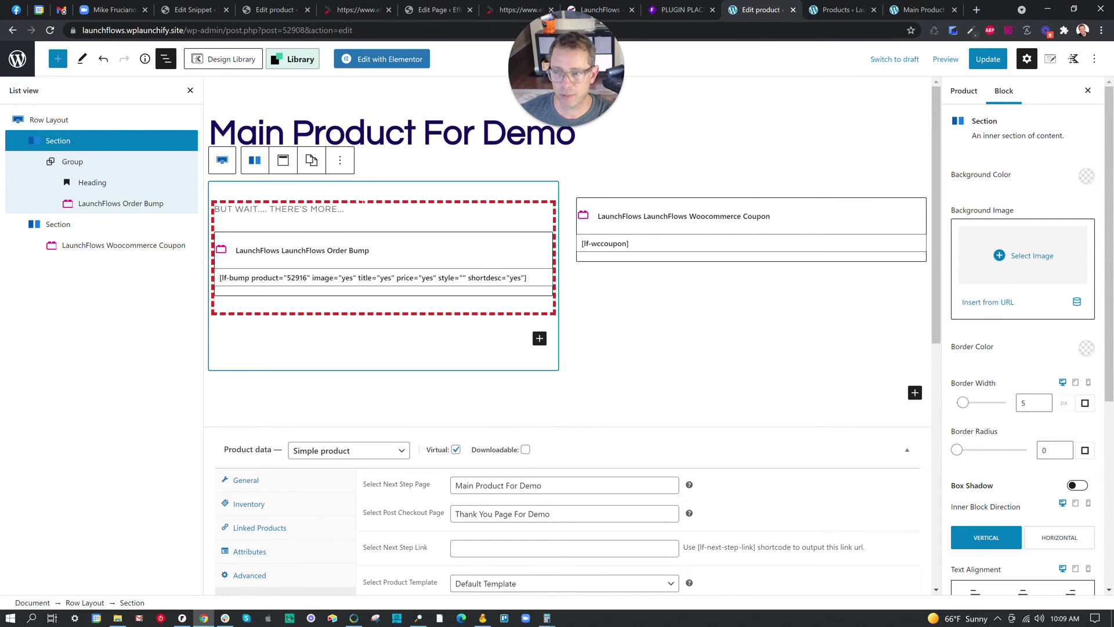
pyautogui.click(343, 163)
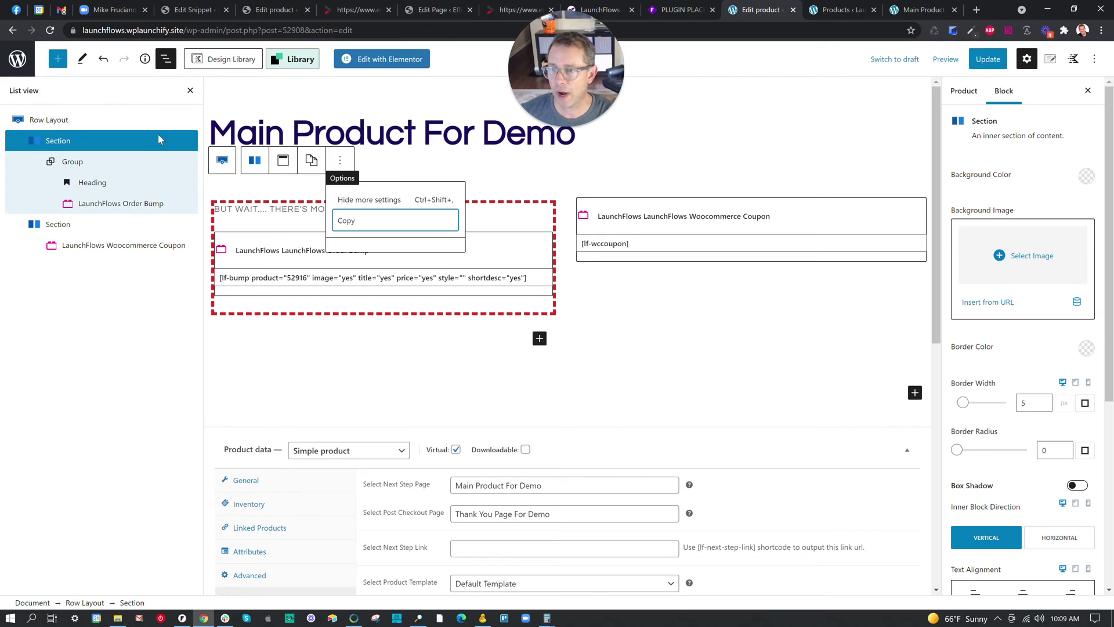
pyautogui.click(73, 141)
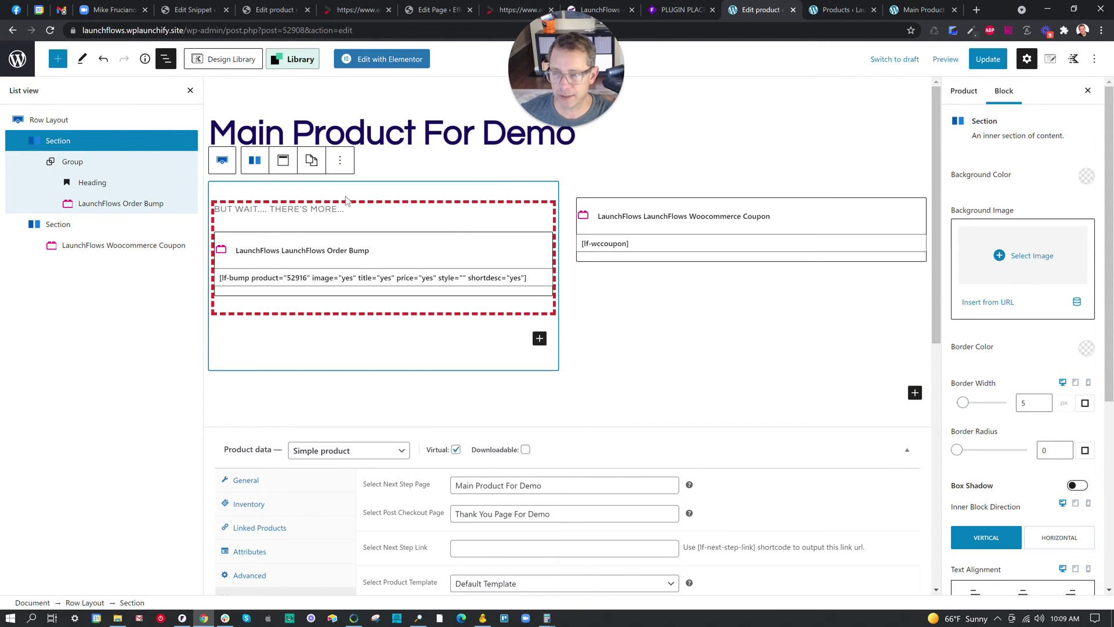
# Step: Move the bordered group with the heading and order bump into the second section, above the coupon block
pyautogui.click(69, 163)
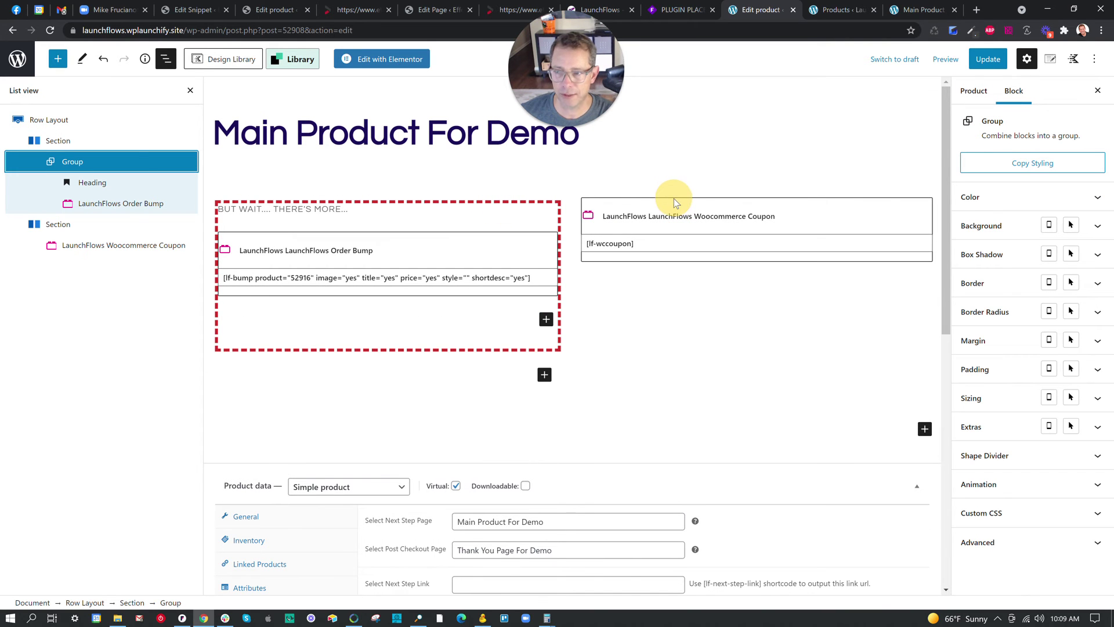
pyautogui.click(135, 167)
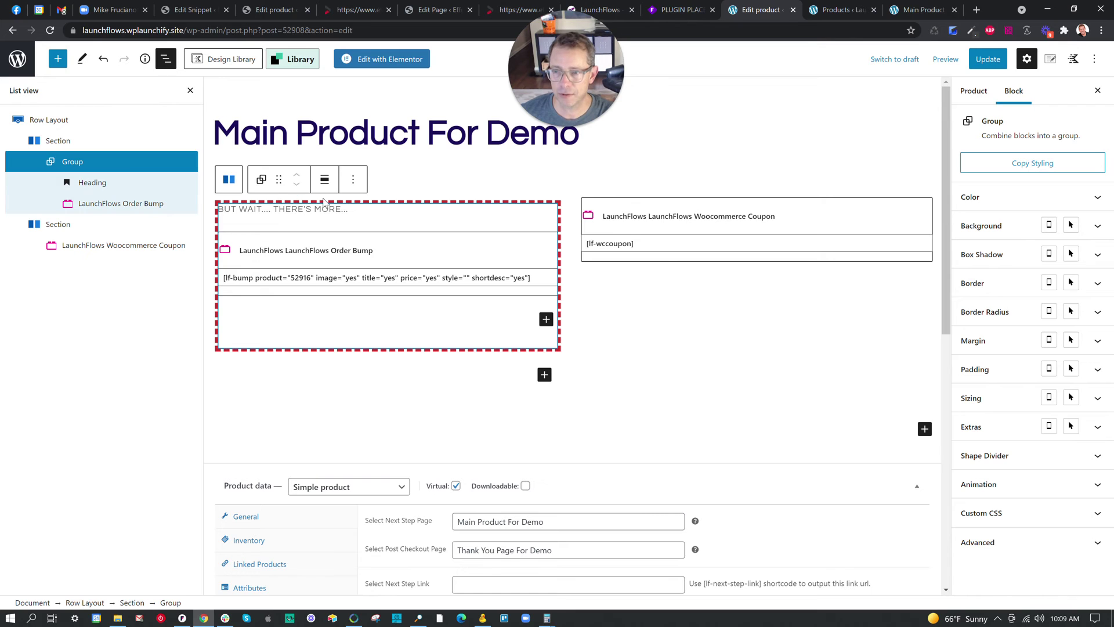
pyautogui.moveTo(262, 189); pyautogui.dragTo(627, 208)
# Step: Try to move the LaunchFlows Woocommerce Coupon block into the empty first section
pyautogui.click(700, 367)
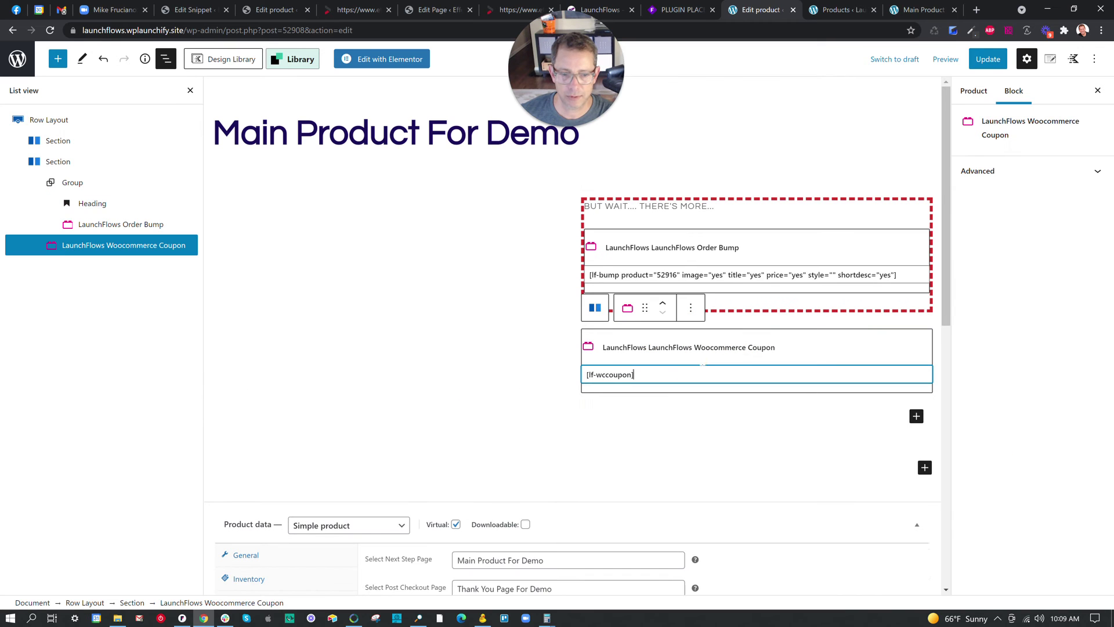
pyautogui.moveTo(643, 307); pyautogui.dragTo(511, 230)
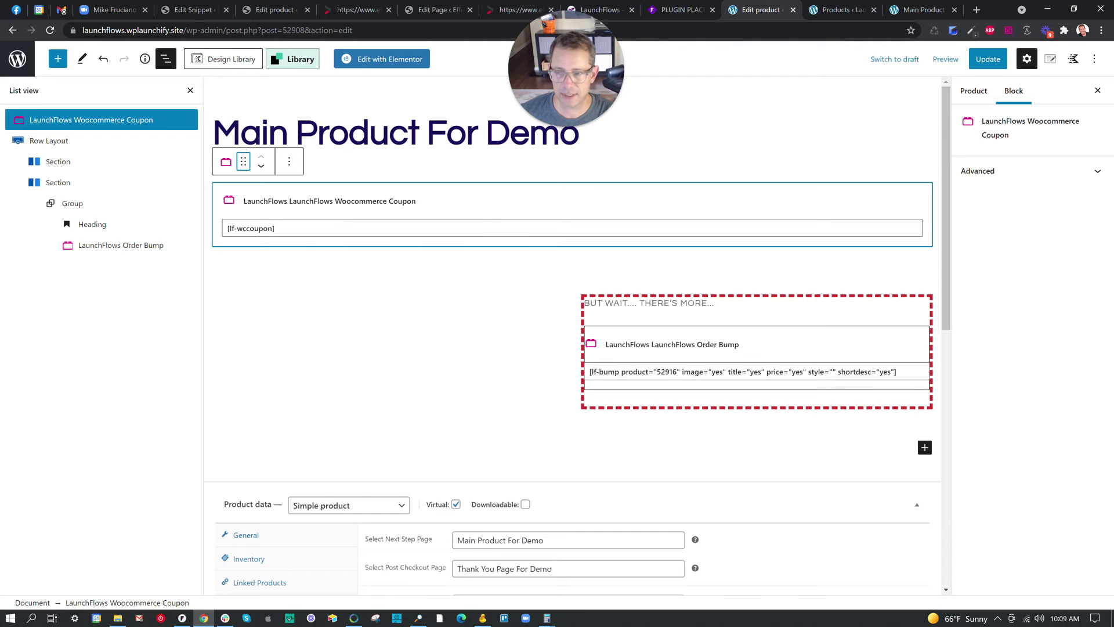
pyautogui.moveTo(243, 161); pyautogui.dragTo(463, 187)
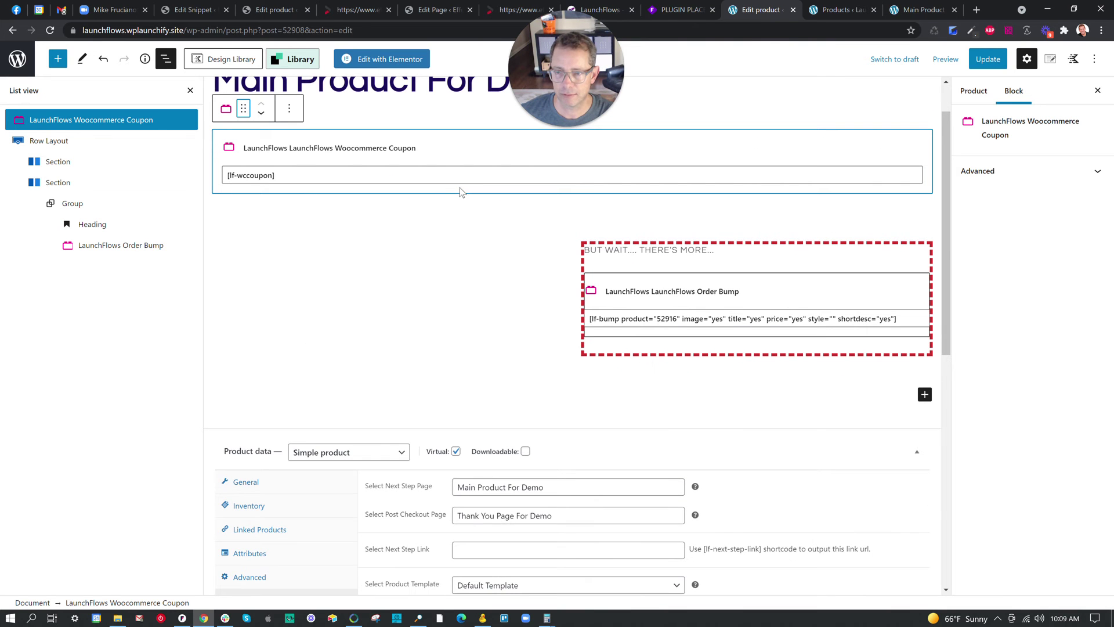
# Step: Delete the coupon block above the row layout and add a new LaunchFlows Woocommerce Coupon block to the empty first section
pyautogui.click(289, 109)
pyautogui.click(315, 344)
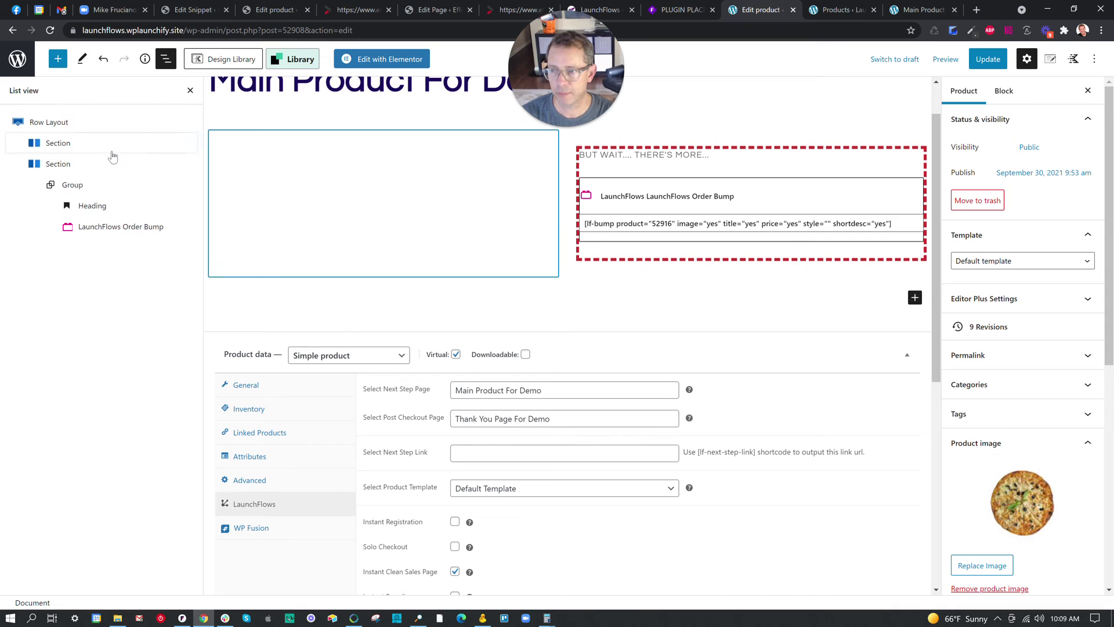
pyautogui.click(79, 140)
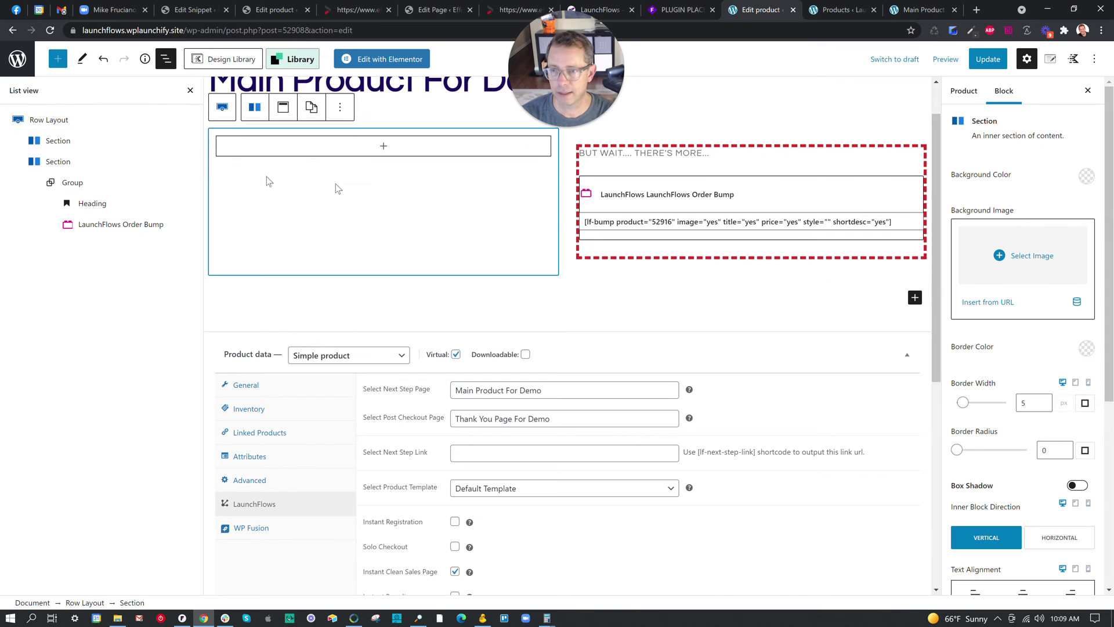
pyautogui.click(380, 146)
pyautogui.write('coupon')
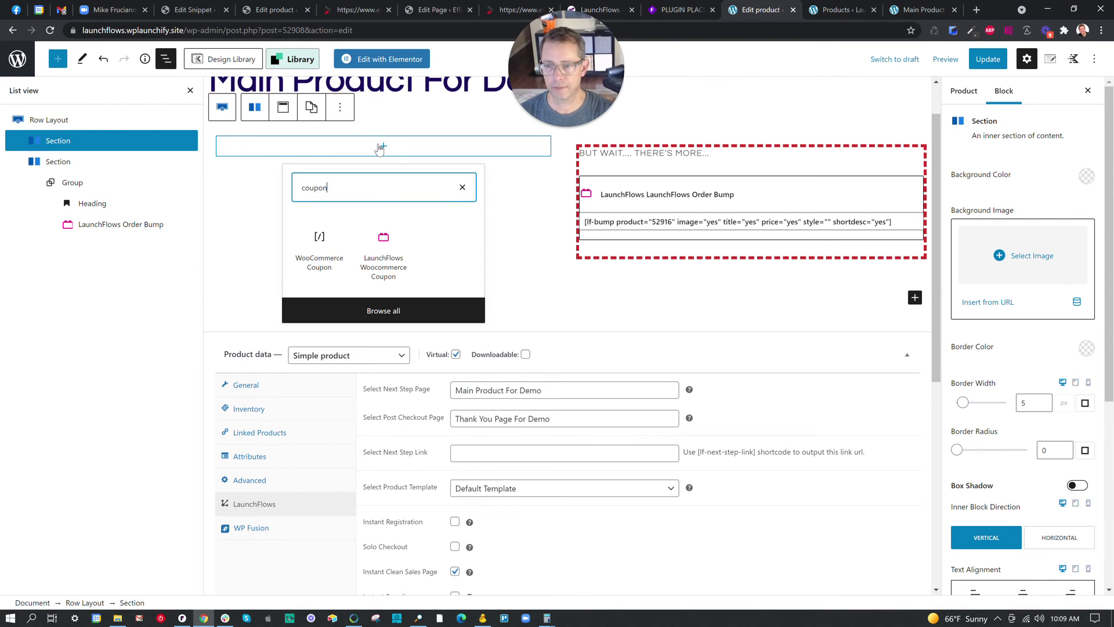
pyautogui.click(383, 250)
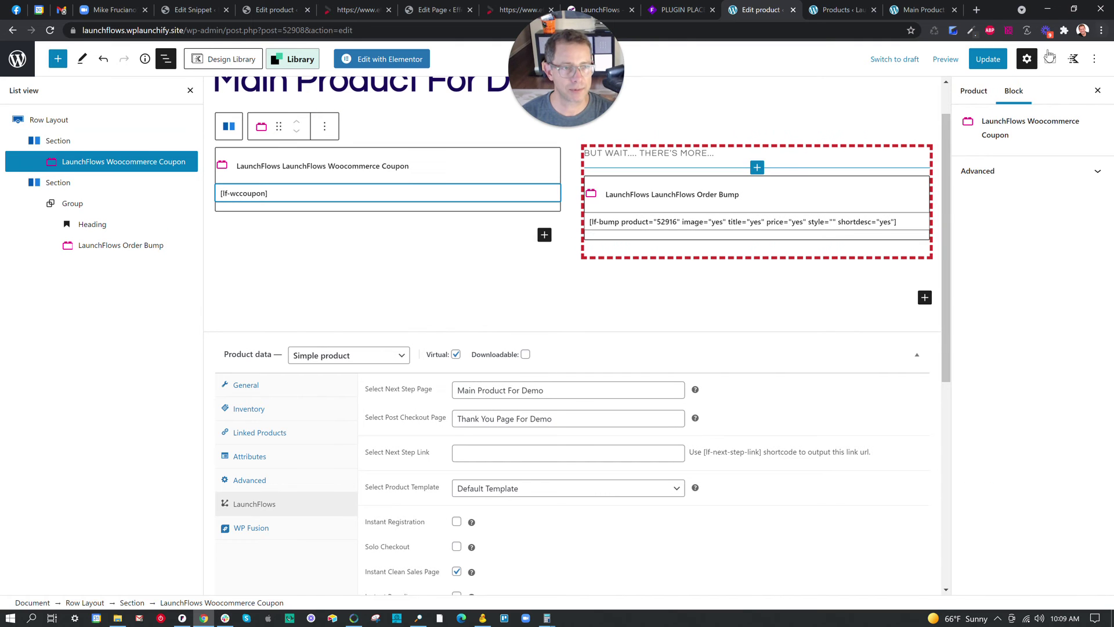
# Step: Update the main product with the coupon and order bump in separate sections, and reload its preview page
pyautogui.click(989, 63)
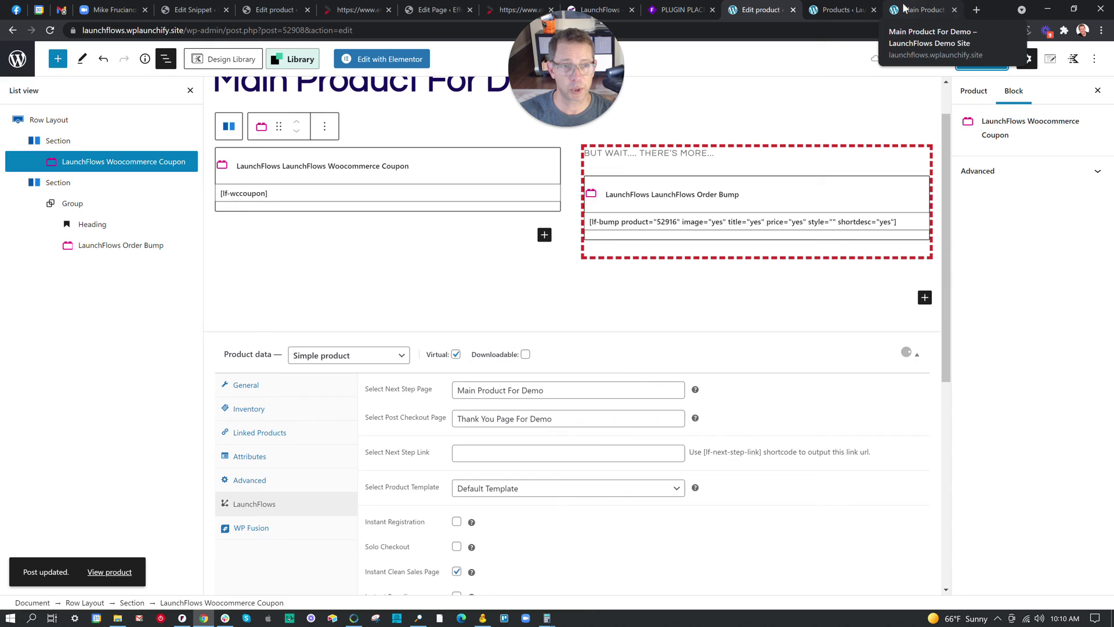
pyautogui.click(904, 9)
pyautogui.click(51, 31)
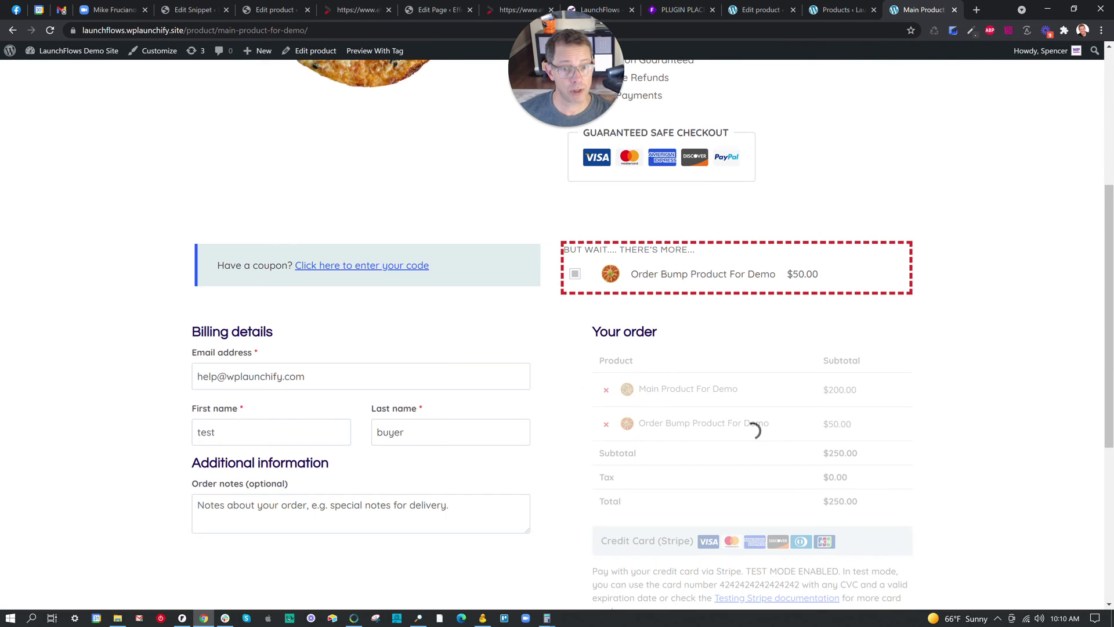
# Step: Review the side-by-side coupon and order bump on the checkout and place a test order for both products with the saved card
pyautogui.scroll(-2, 699, 271)
pyautogui.scroll(5, 699, 271)
pyautogui.scroll(-3, 608, 218)
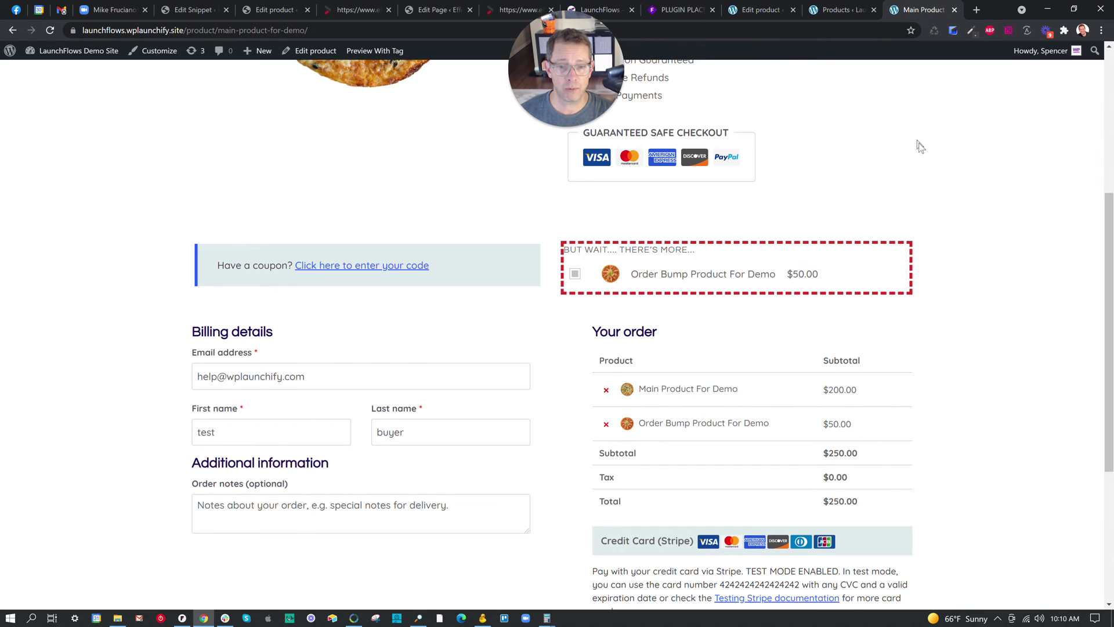
pyautogui.scroll(-4, 766, 245)
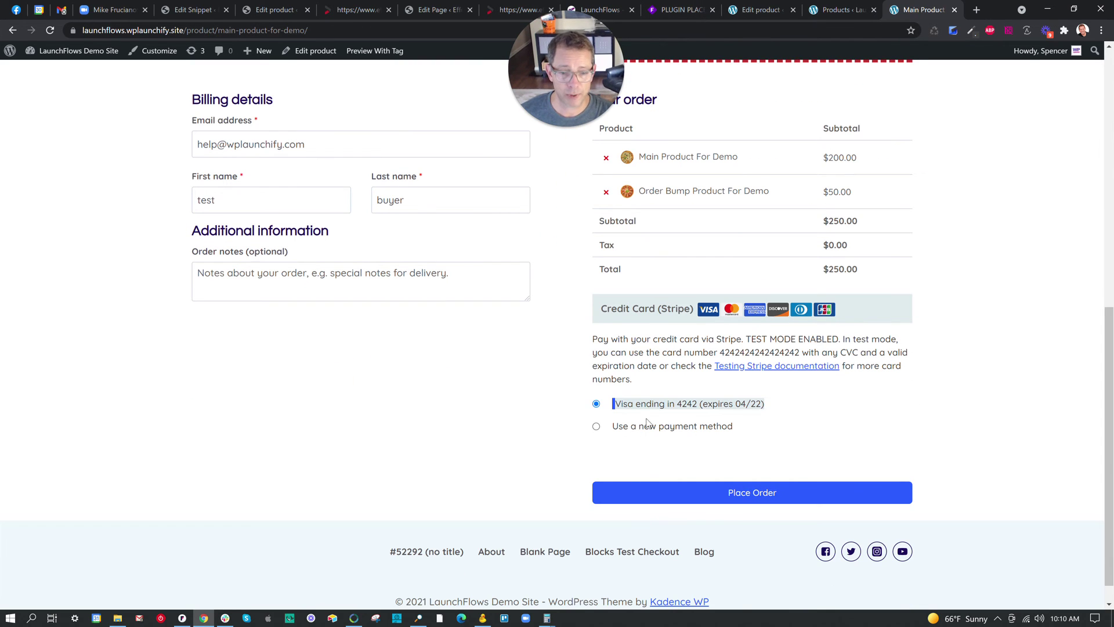
pyautogui.click(665, 495)
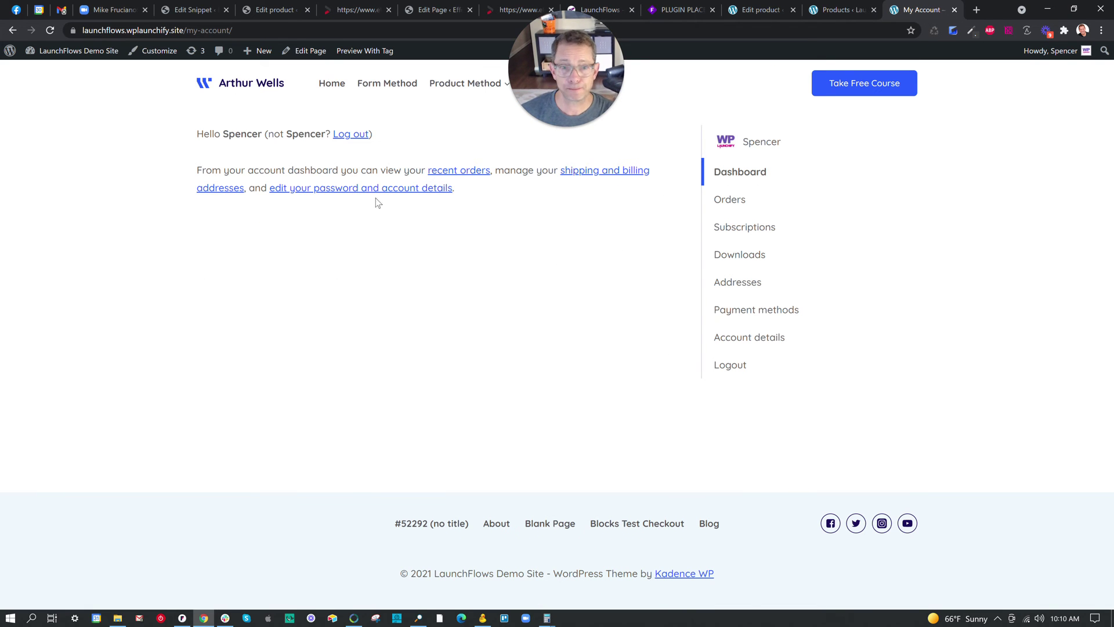
# Step: Return to the main product's editor, check its next step and post checkout pages, and update the product again
pyautogui.click(833, 9)
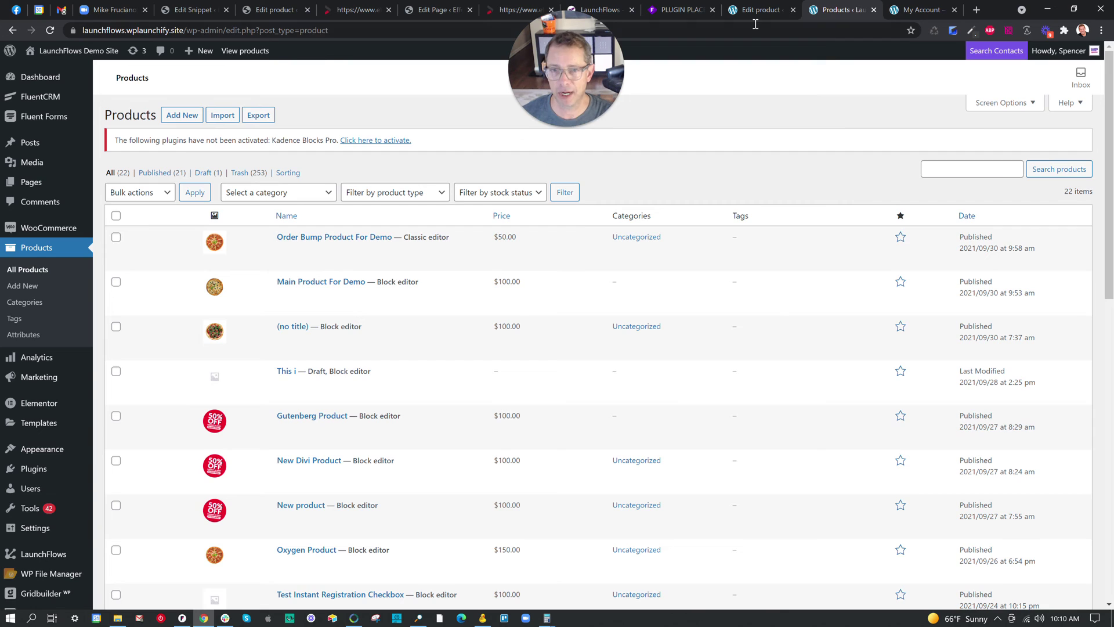
pyautogui.click(734, 15)
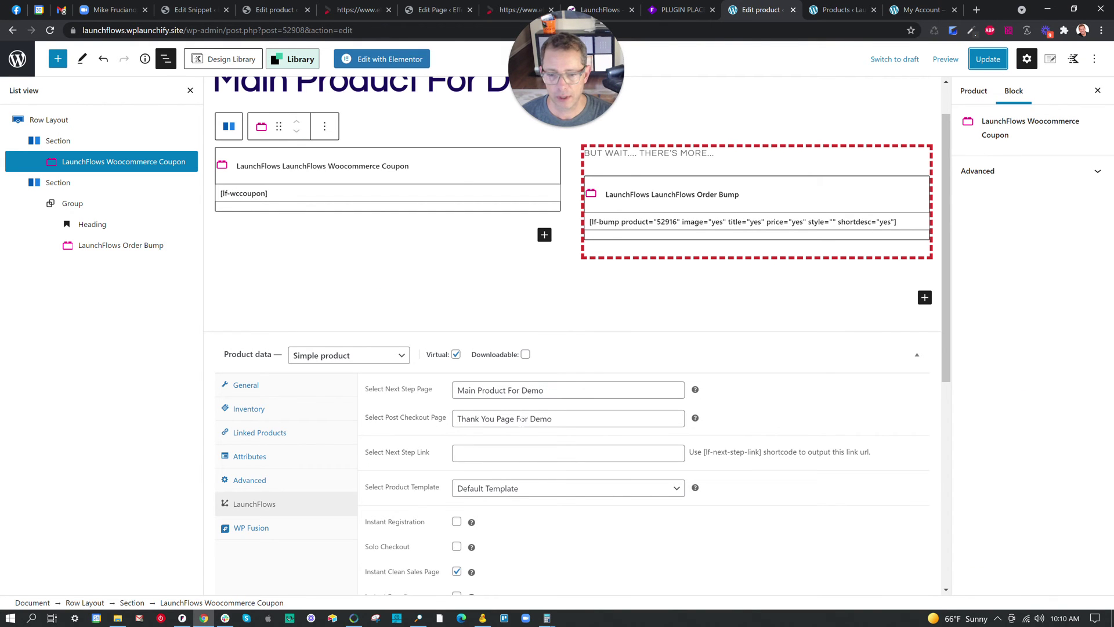
pyautogui.click(987, 58)
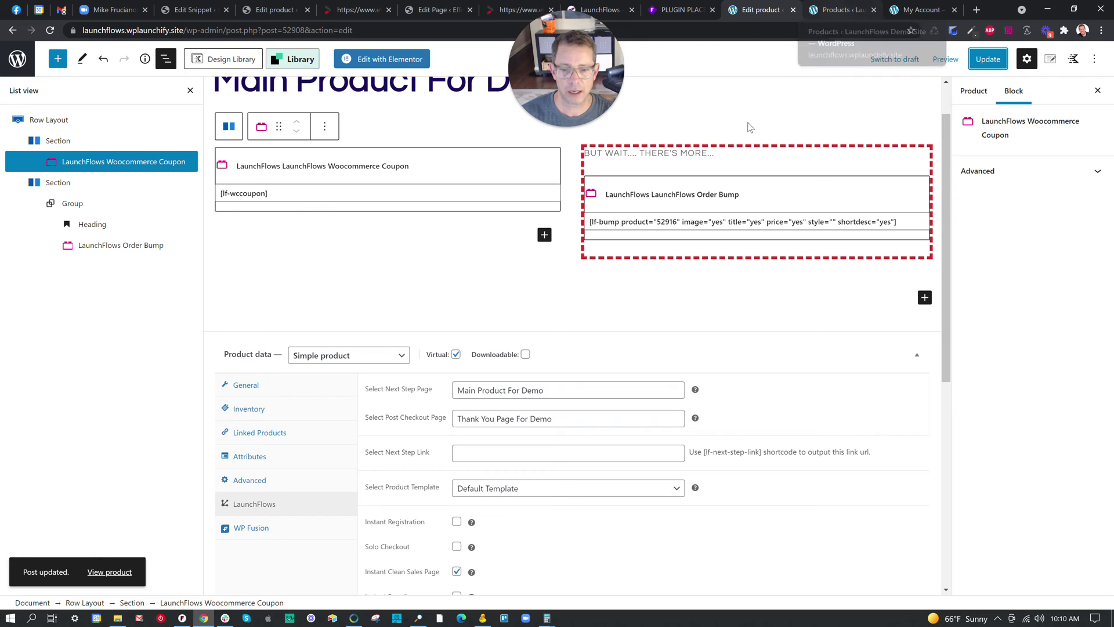
# Step: Open Order Bump Product For Demo in the classic editor and check the post checkout page in its LaunchFlows settings
pyautogui.click(847, 8)
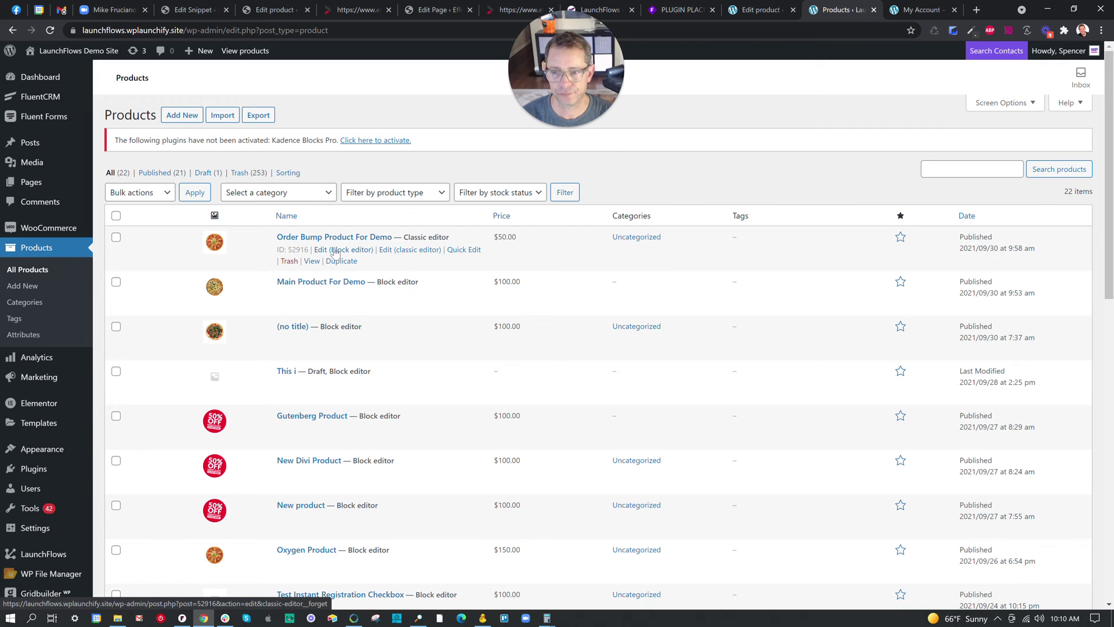
pyautogui.click(399, 255)
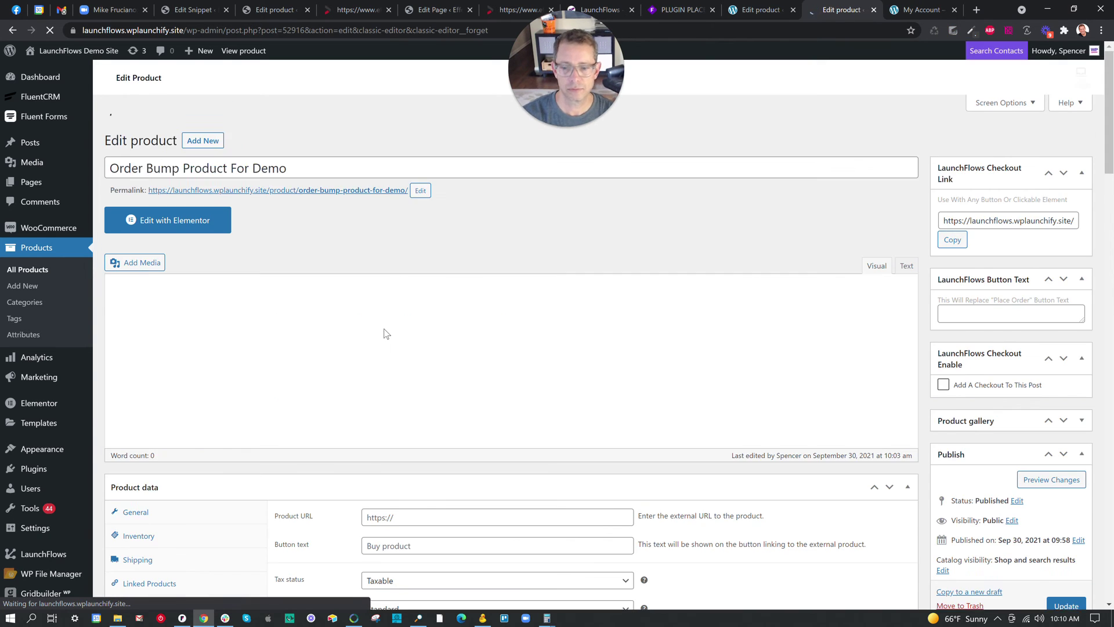
pyautogui.scroll(-3, 383, 325)
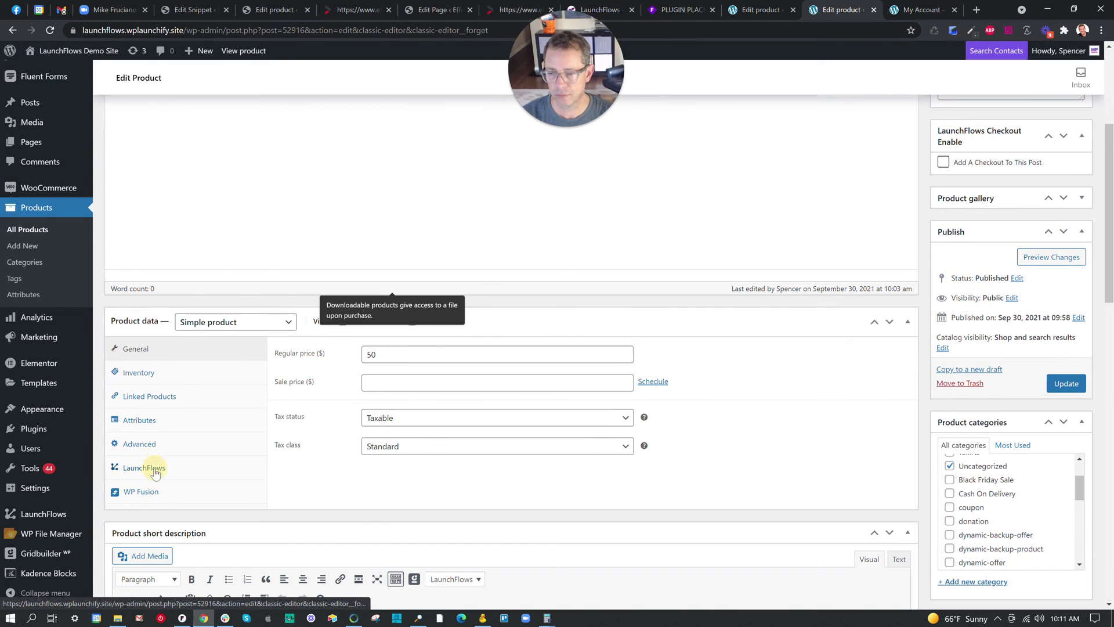
pyautogui.click(145, 467)
pyautogui.click(478, 385)
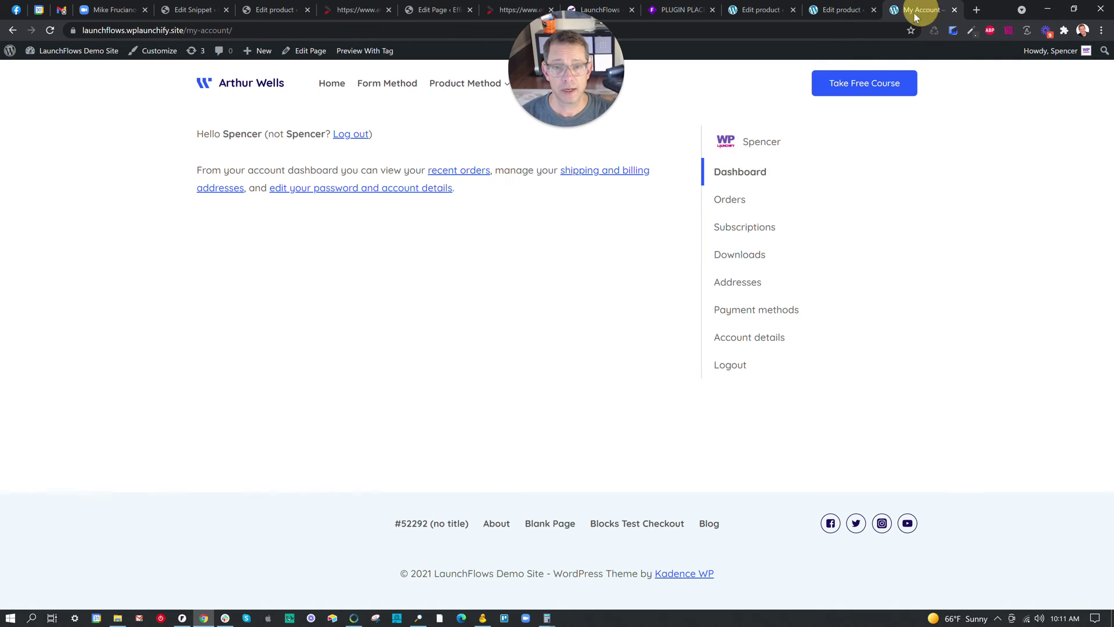
# Step: Go back to the main product's sales page, reload it and add one Main Product For Demo to the cart
pyautogui.click(921, 8)
pyautogui.click(12, 30)
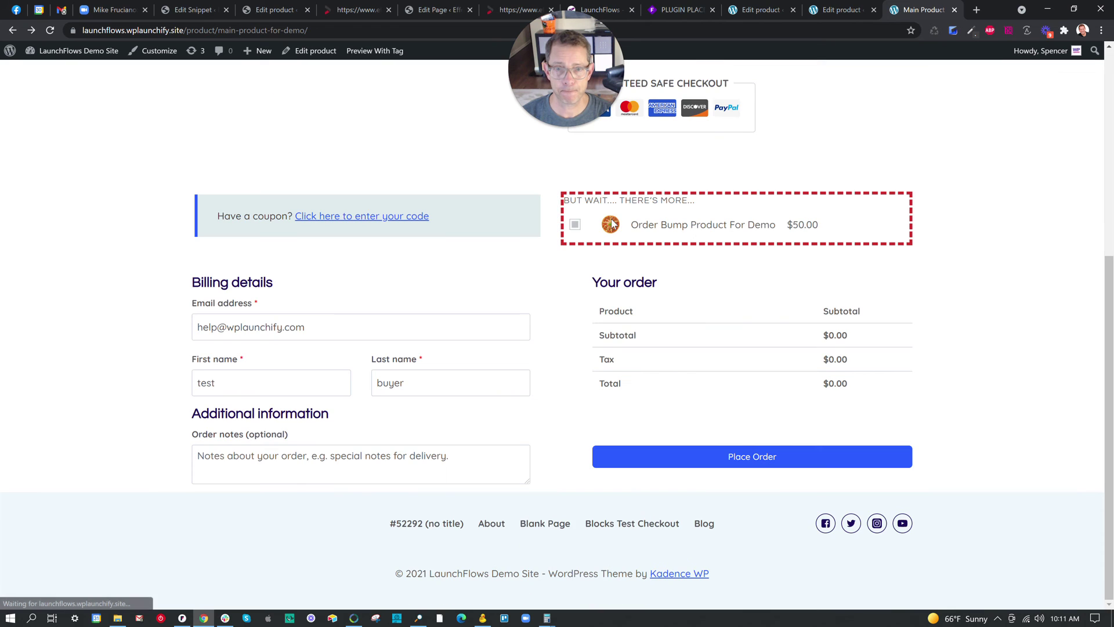
pyautogui.click(49, 30)
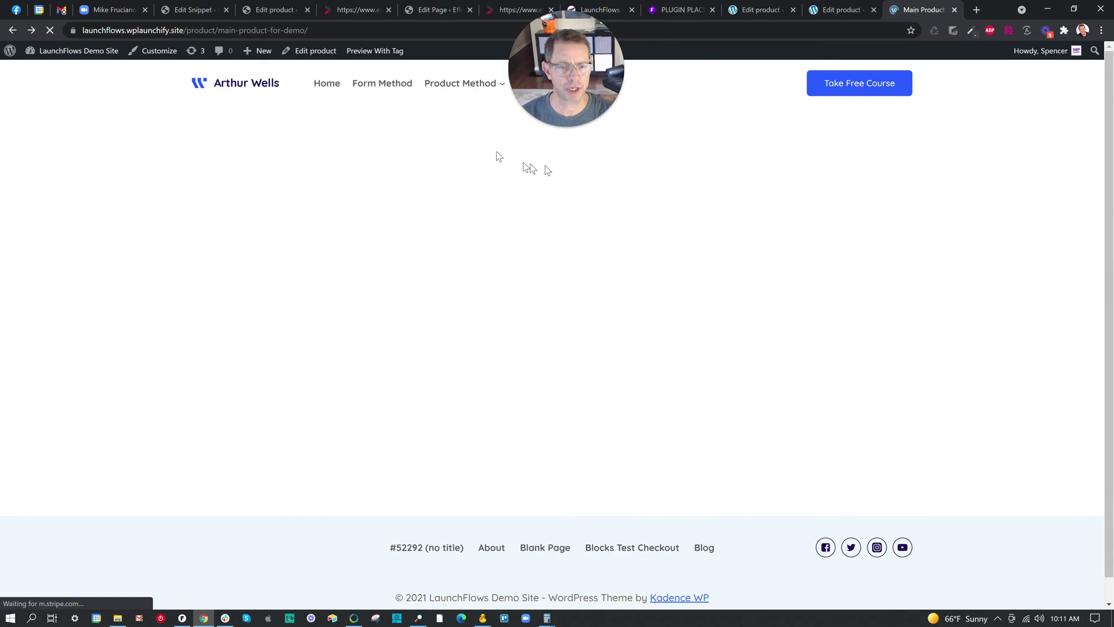
pyautogui.scroll(5, 521, 238)
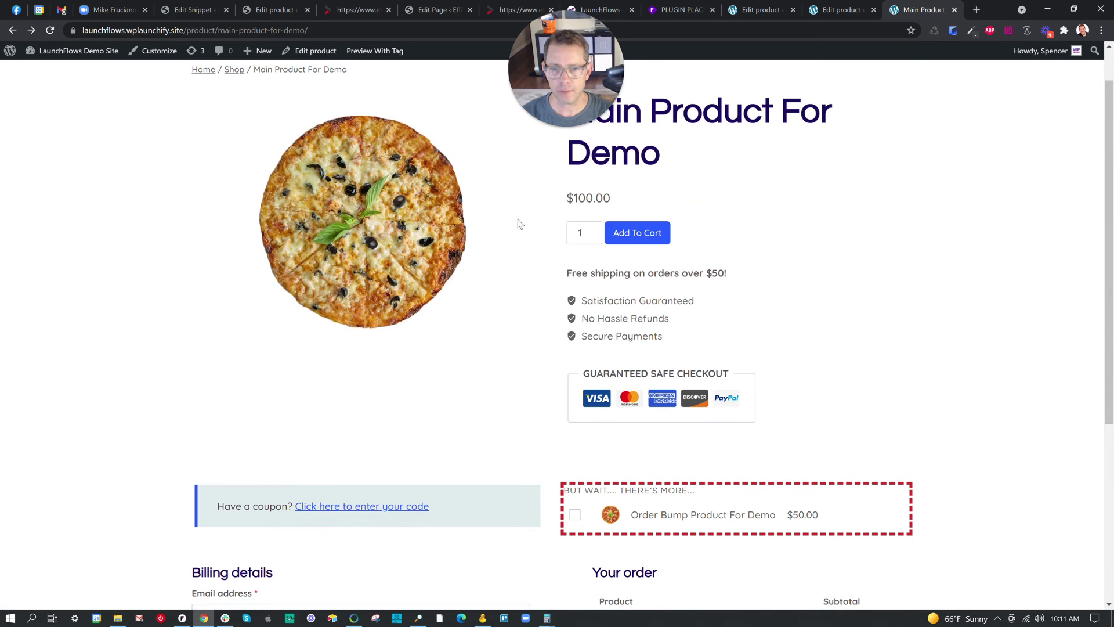
pyautogui.click(621, 232)
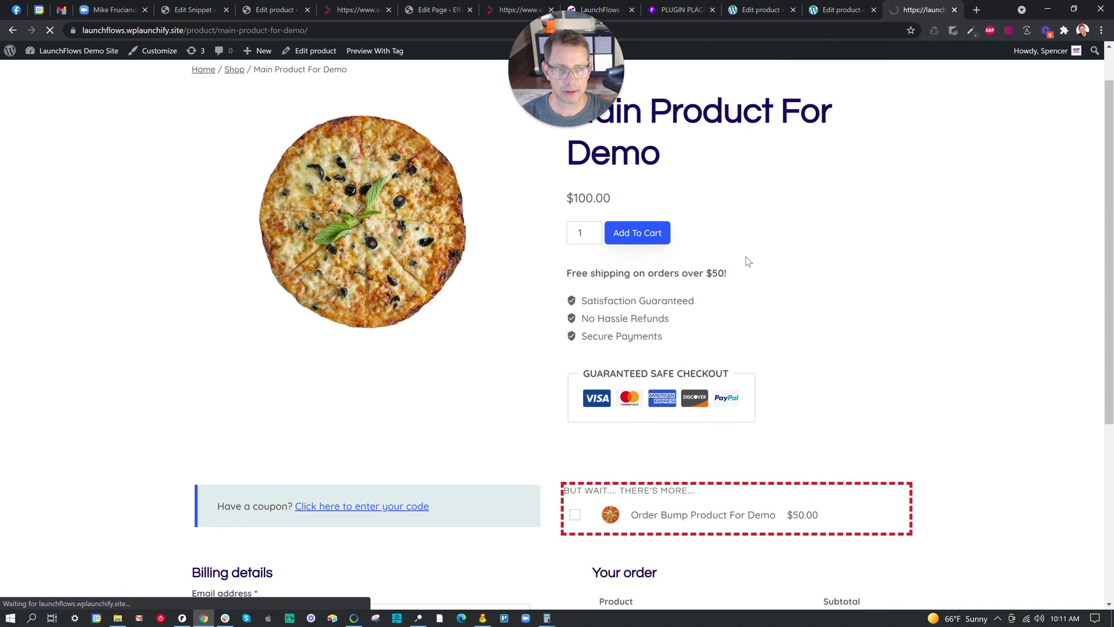
# Step: Test the order bump by selecting it on the checkout, deselecting it and removing its product from the order
pyautogui.scroll(-3, 696, 313)
pyautogui.scroll(-3, 666, 363)
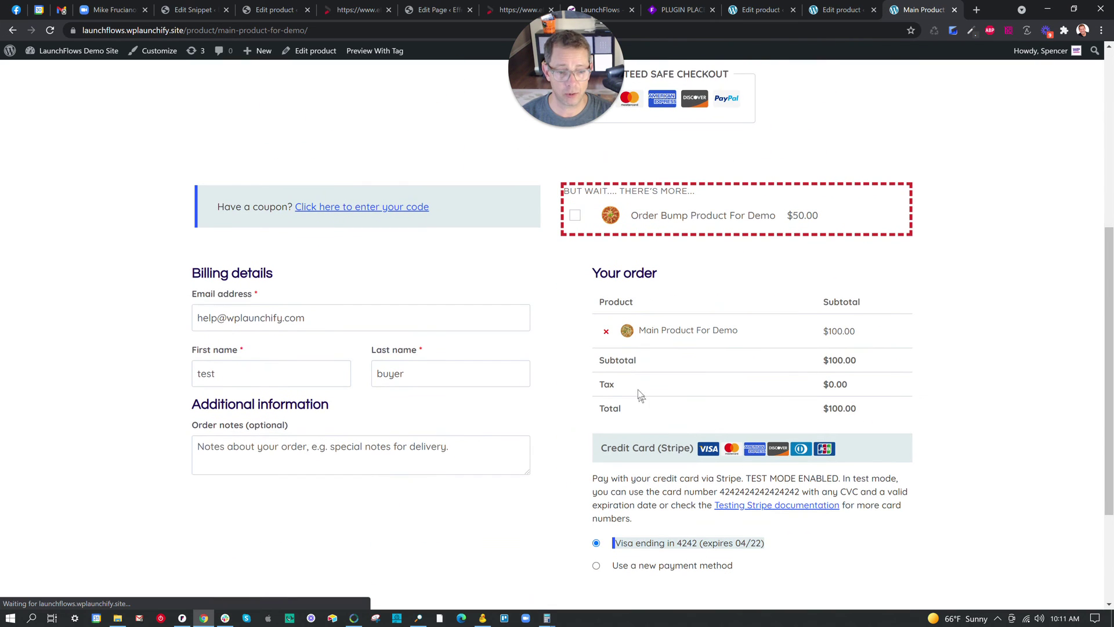
pyautogui.click(576, 219)
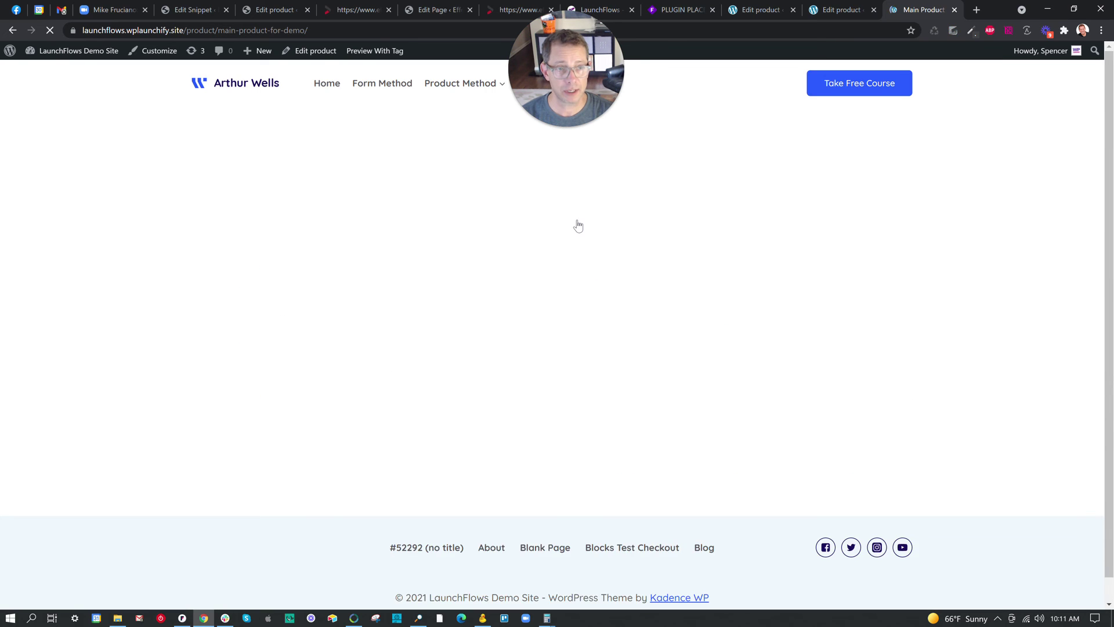
pyautogui.scroll(-6, 577, 223)
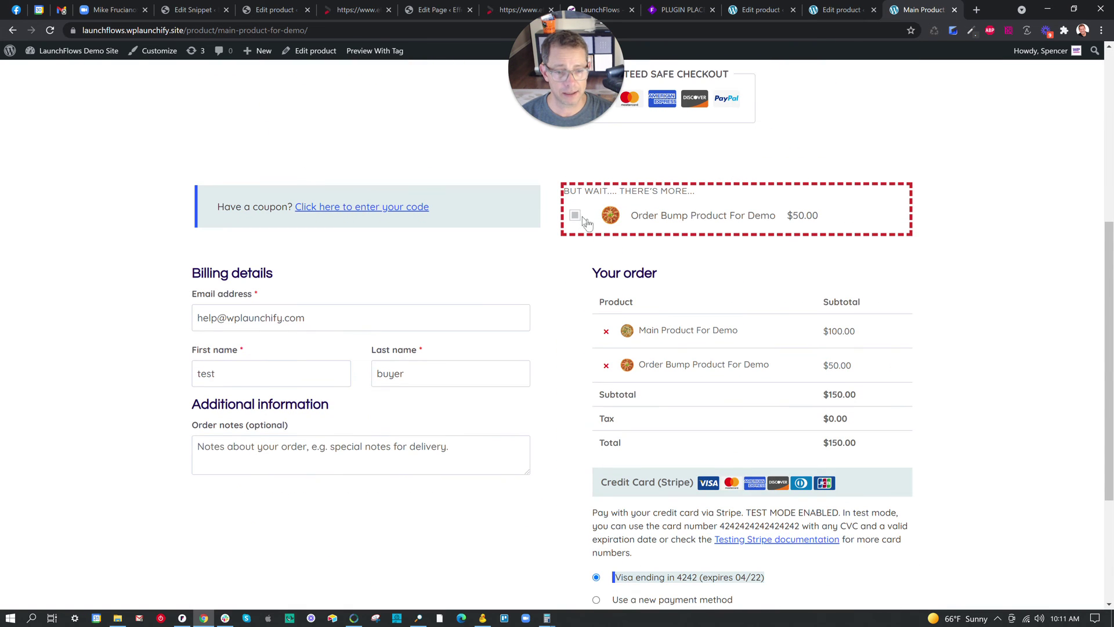
pyautogui.click(575, 218)
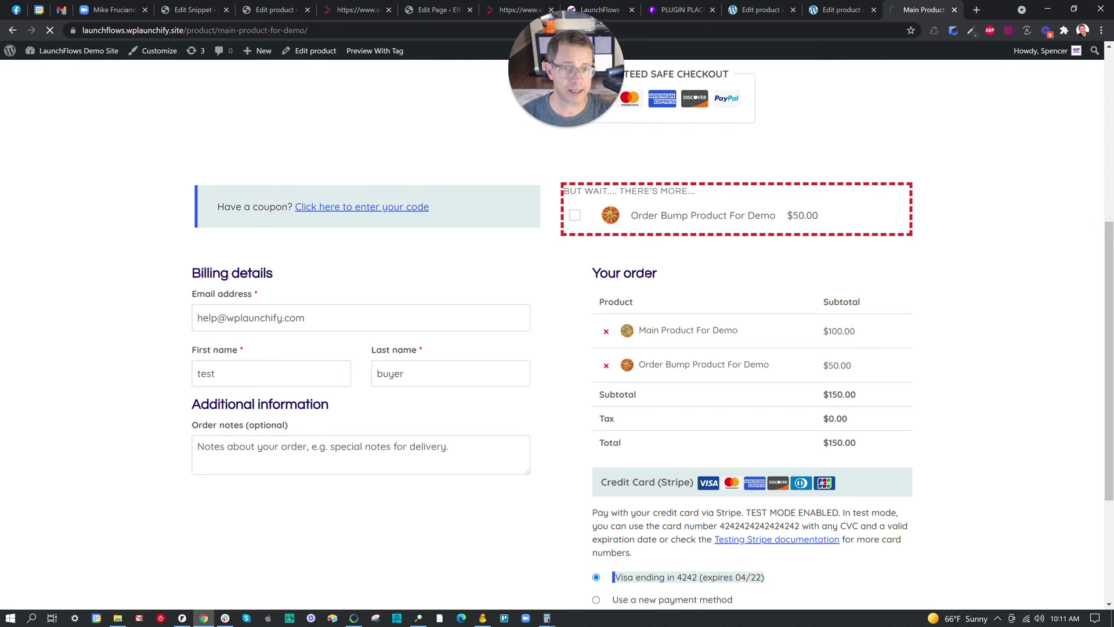
pyautogui.click(607, 367)
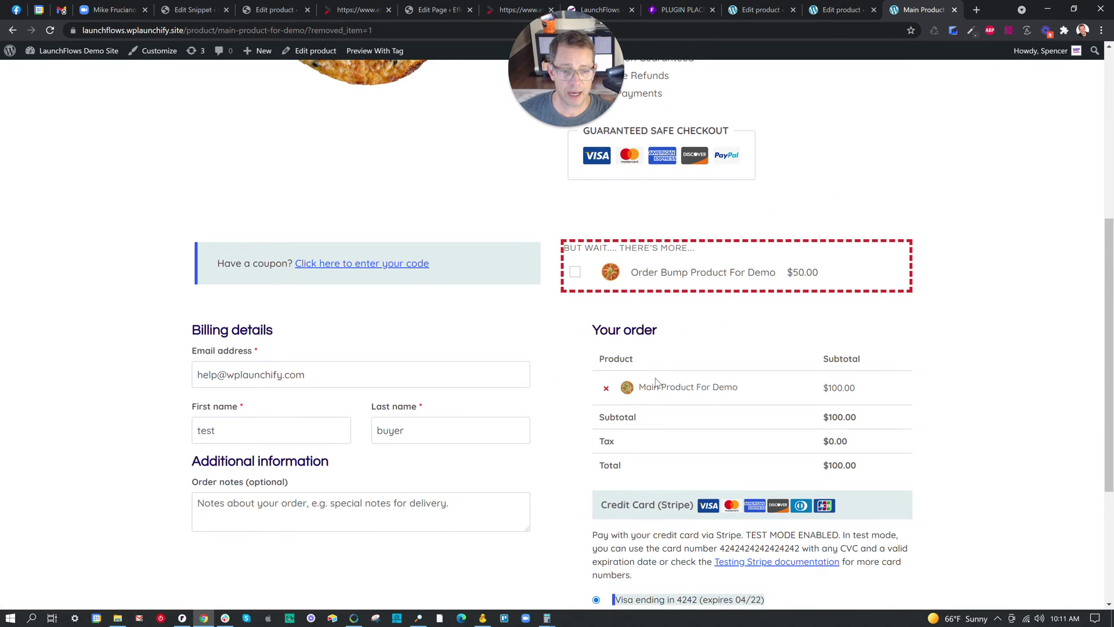
# Step: Place the order for only Main Product For Demo and review the greeting and order details on the thank you page
pyautogui.scroll(-2, 660, 360)
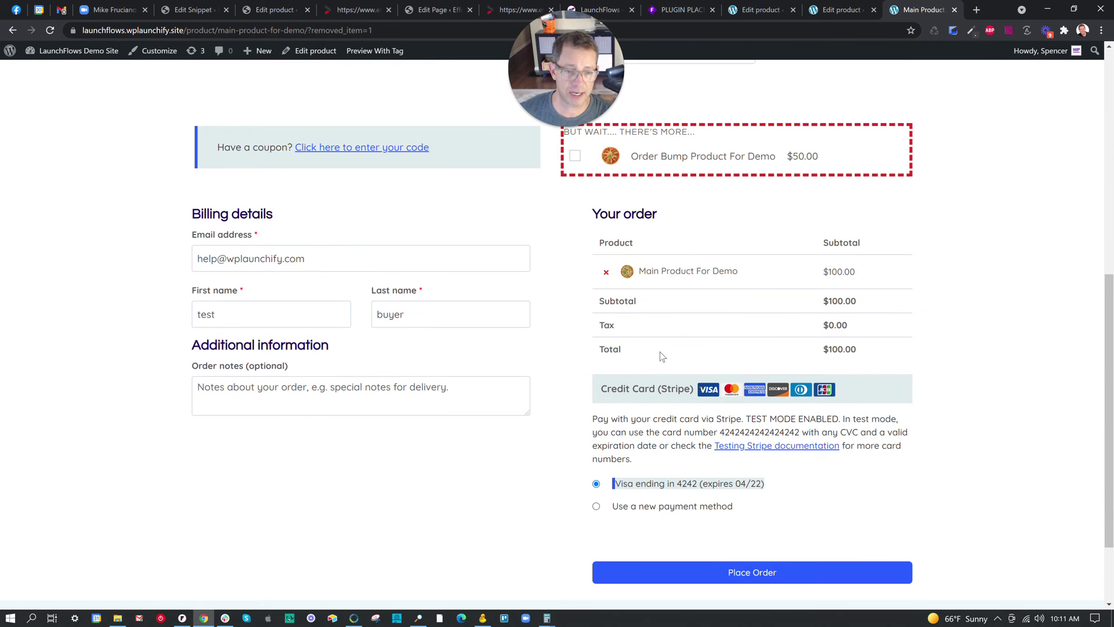
pyautogui.click(736, 573)
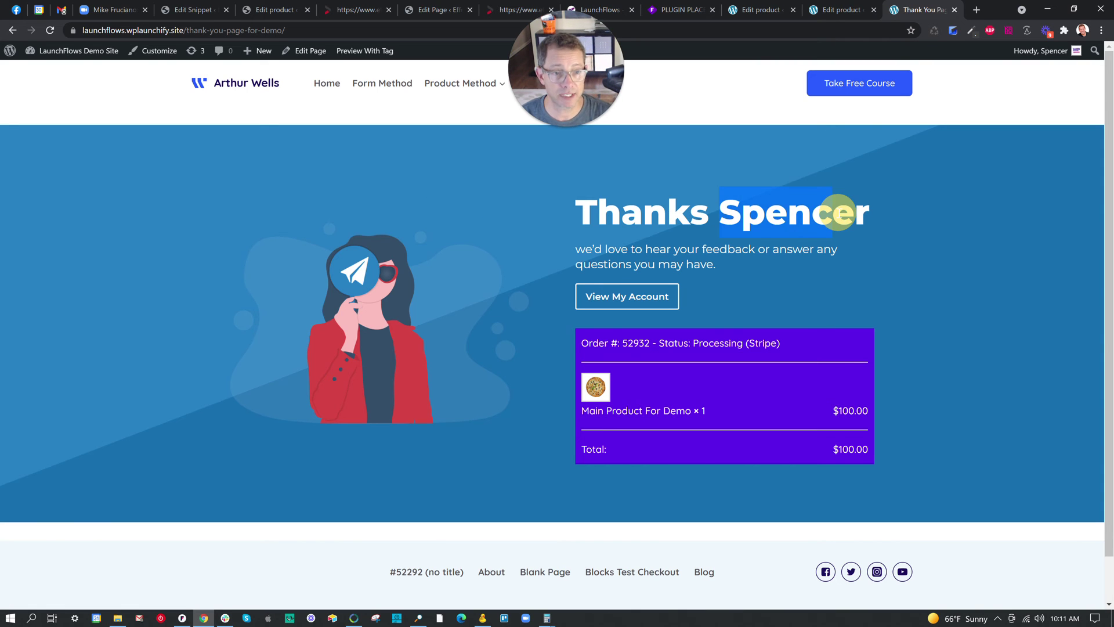
pyautogui.tripleClick(886, 210)
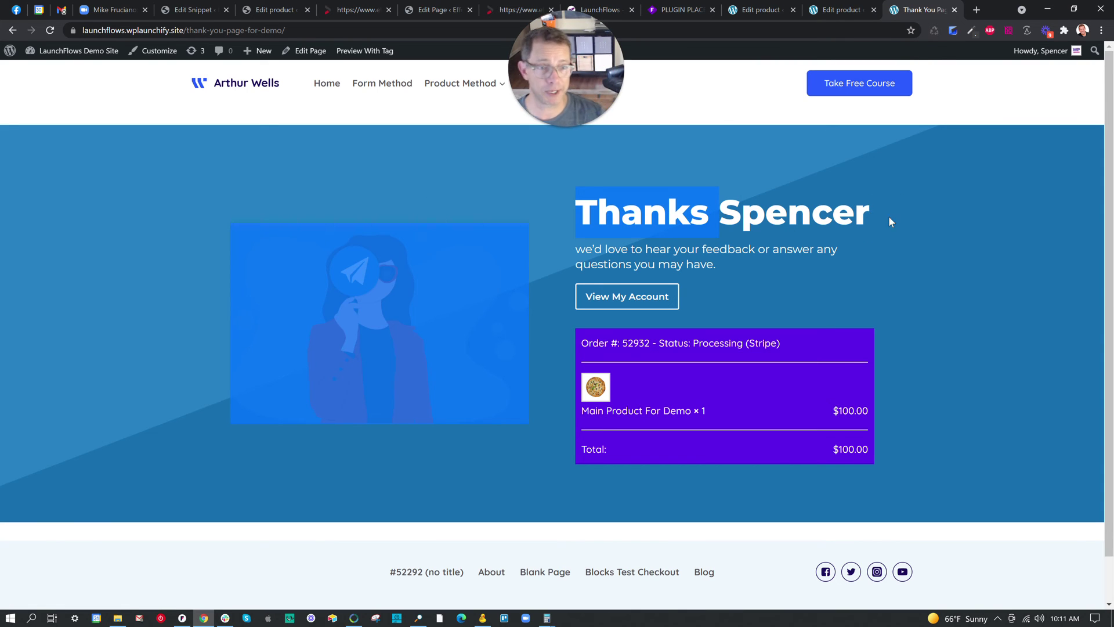
pyautogui.click(888, 217)
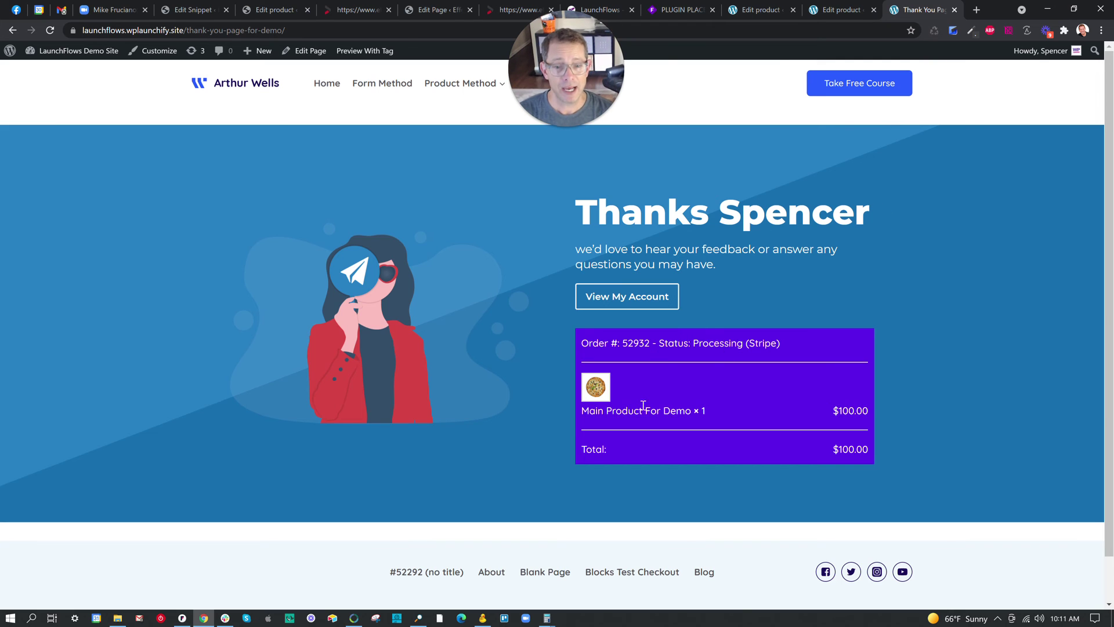
pyautogui.moveTo(614, 401); pyautogui.dragTo(664, 427)
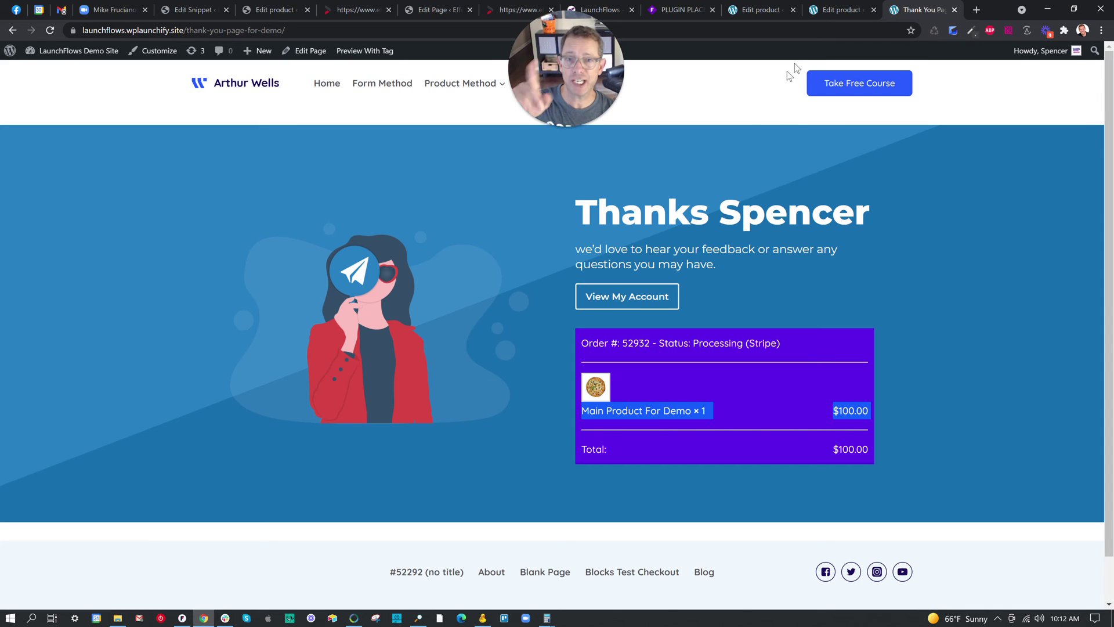
# Step: Review the order bump flow diagram, covering the separate checkout, the same-page checkout and the LaunchFlows Order Bump Component
pyautogui.click(680, 10)
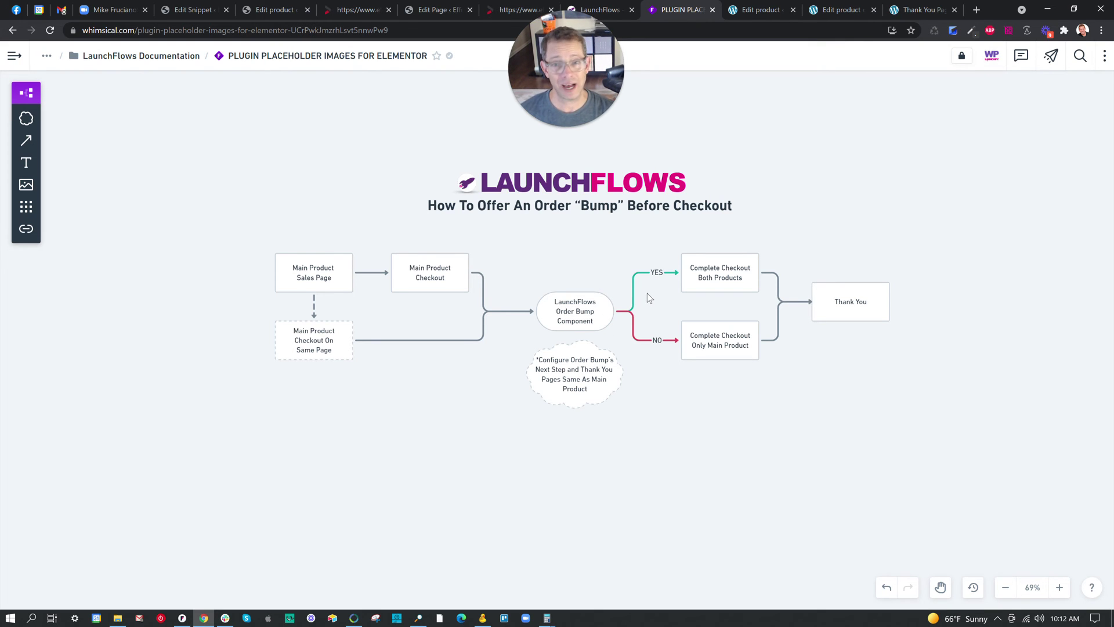
pyautogui.click(417, 265)
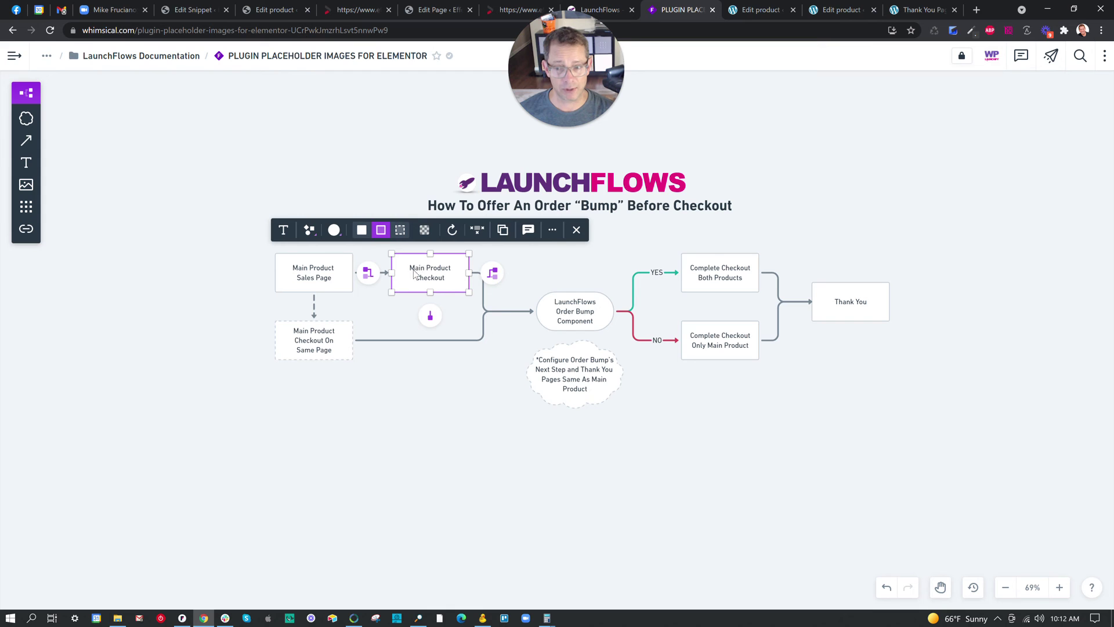
pyautogui.click(341, 337)
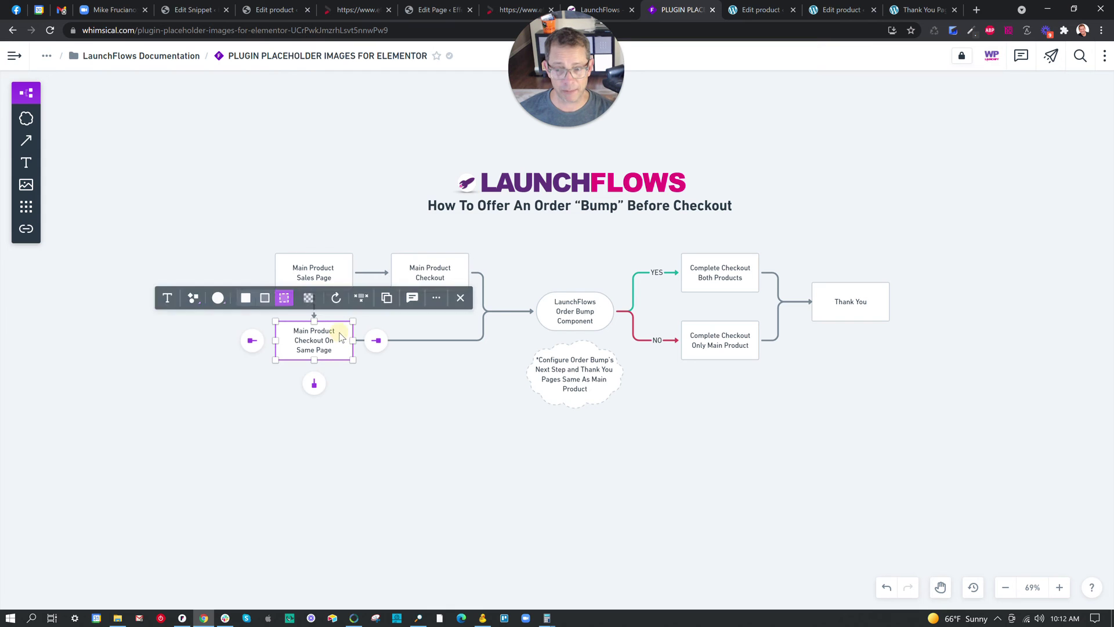
pyautogui.click(545, 315)
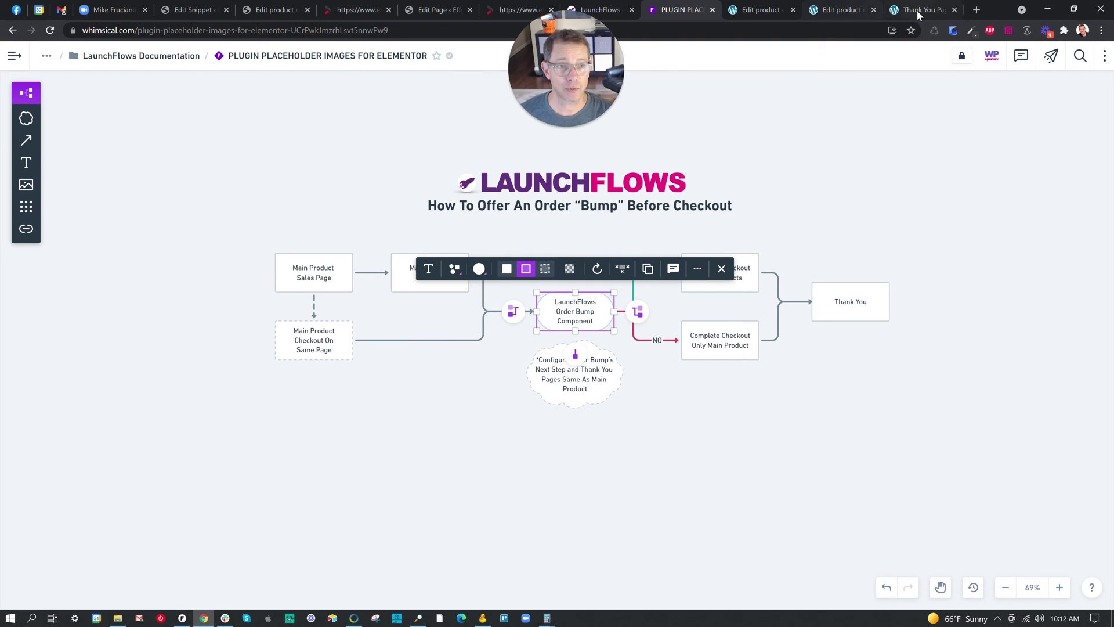
# Step: Set Main Product For Demo's next step page to Order Bump Product For Demo and update the product
pyautogui.click(839, 11)
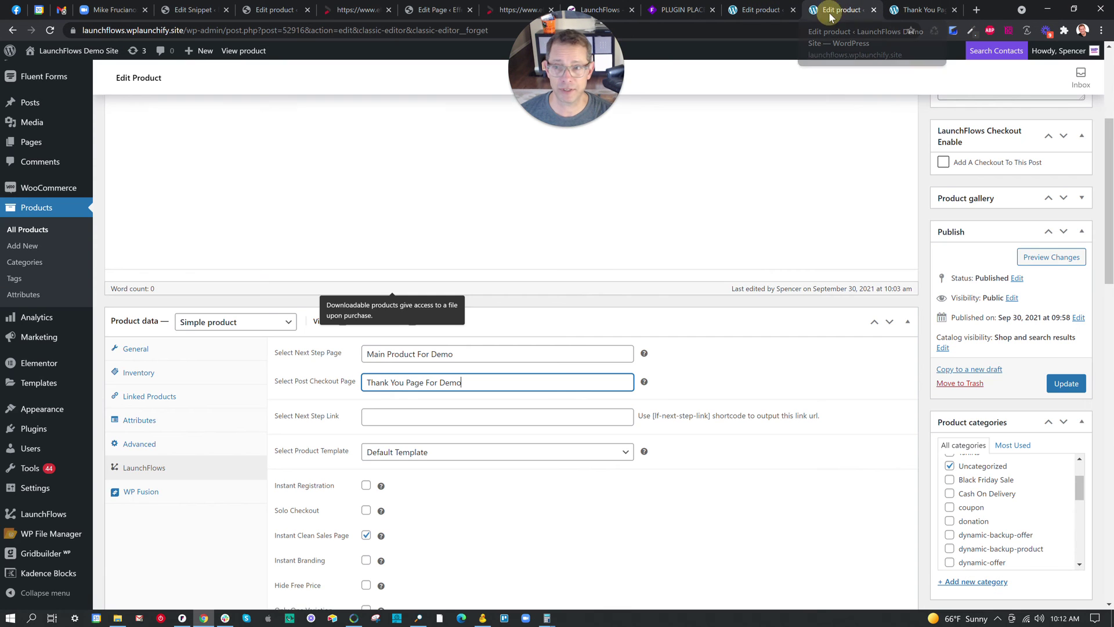
pyautogui.scroll(4, 772, 267)
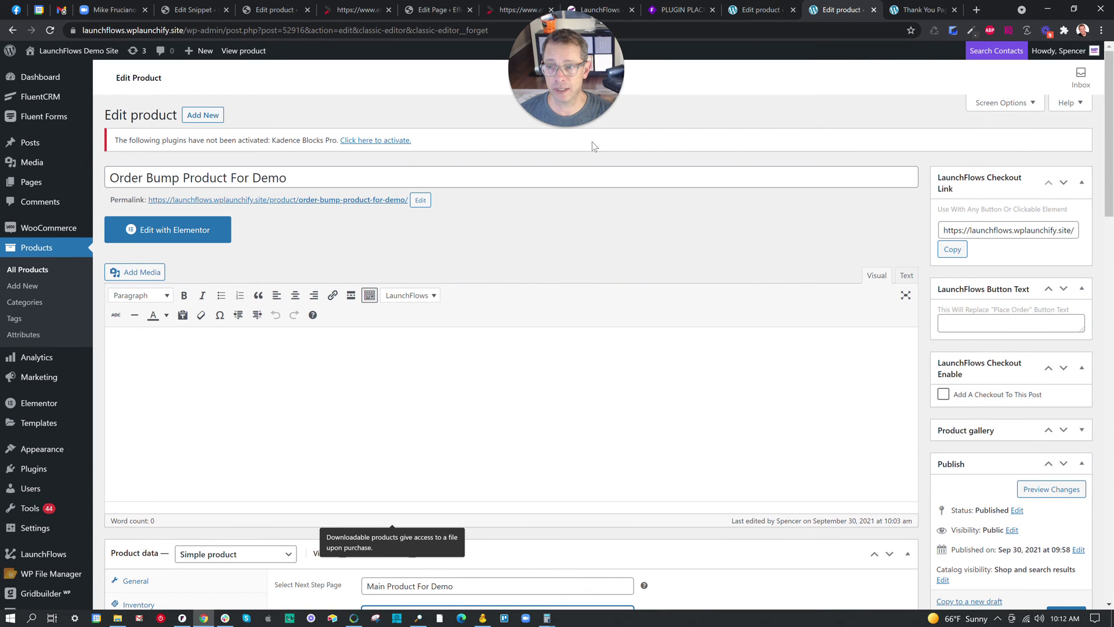
pyautogui.click(749, 10)
pyautogui.scroll(1, 464, 136)
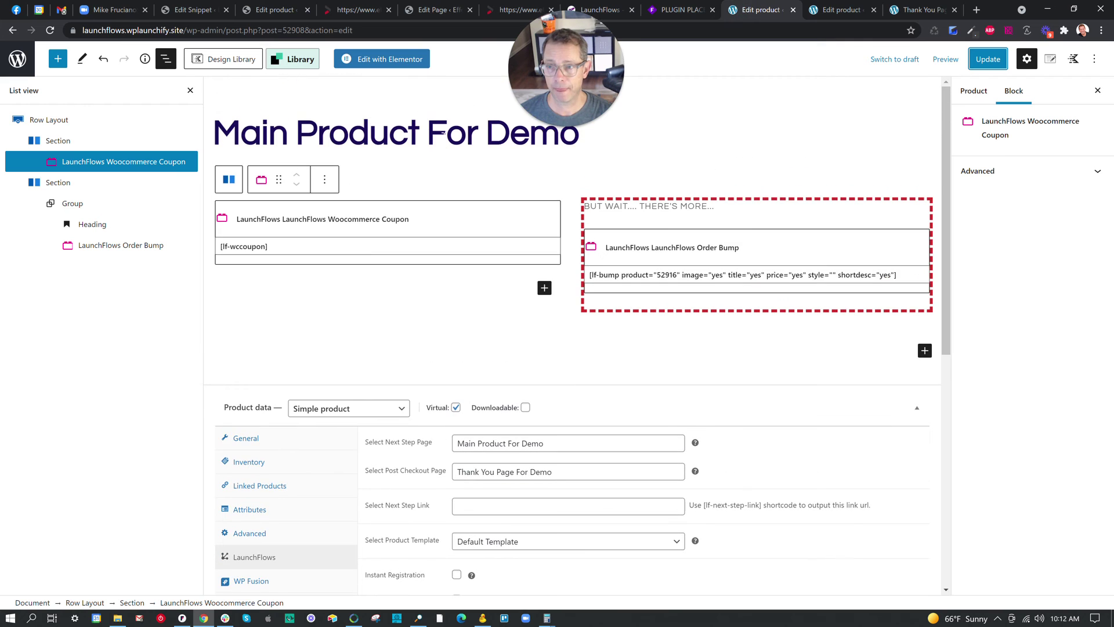
pyautogui.scroll(-6, 383, 207)
pyautogui.scroll(3, 406, 212)
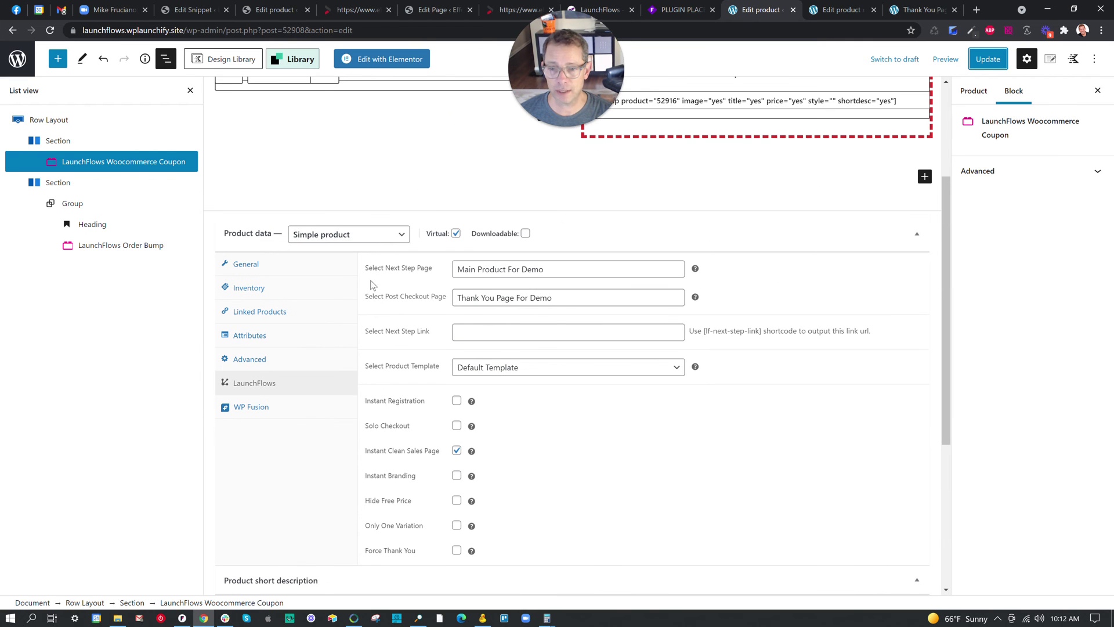
pyautogui.moveTo(373, 268); pyautogui.dragTo(487, 270)
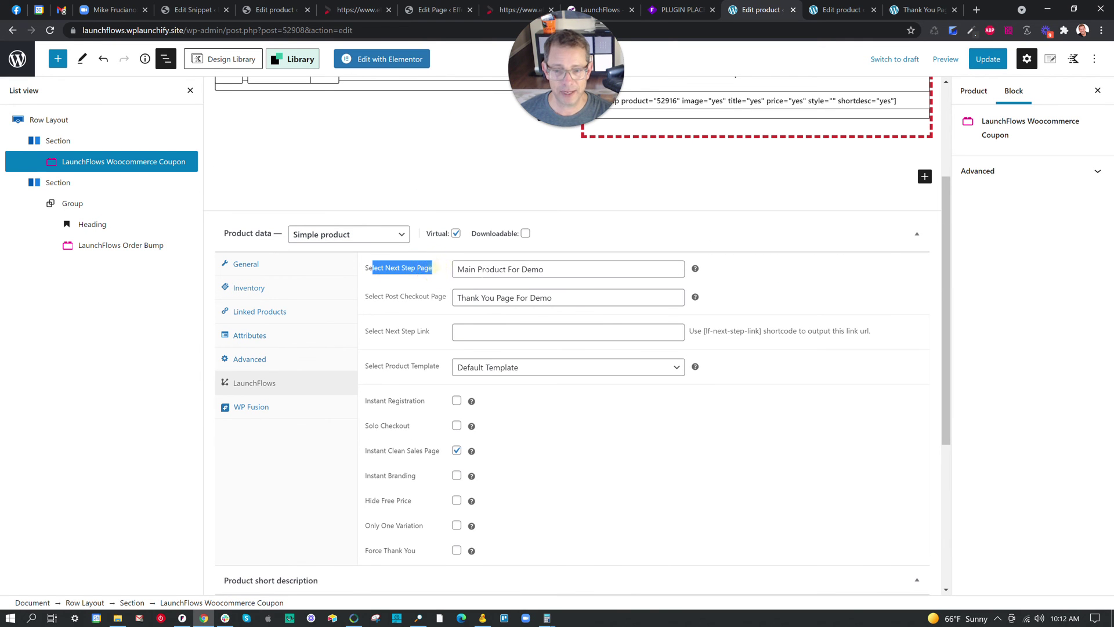
pyautogui.click(420, 256)
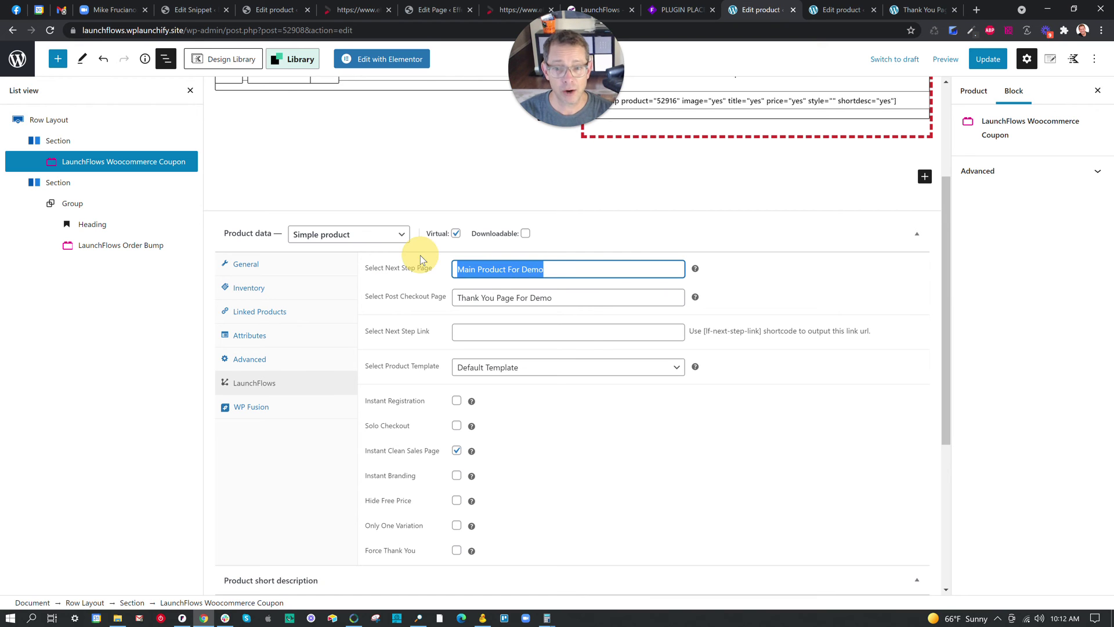
pyautogui.write('bump')
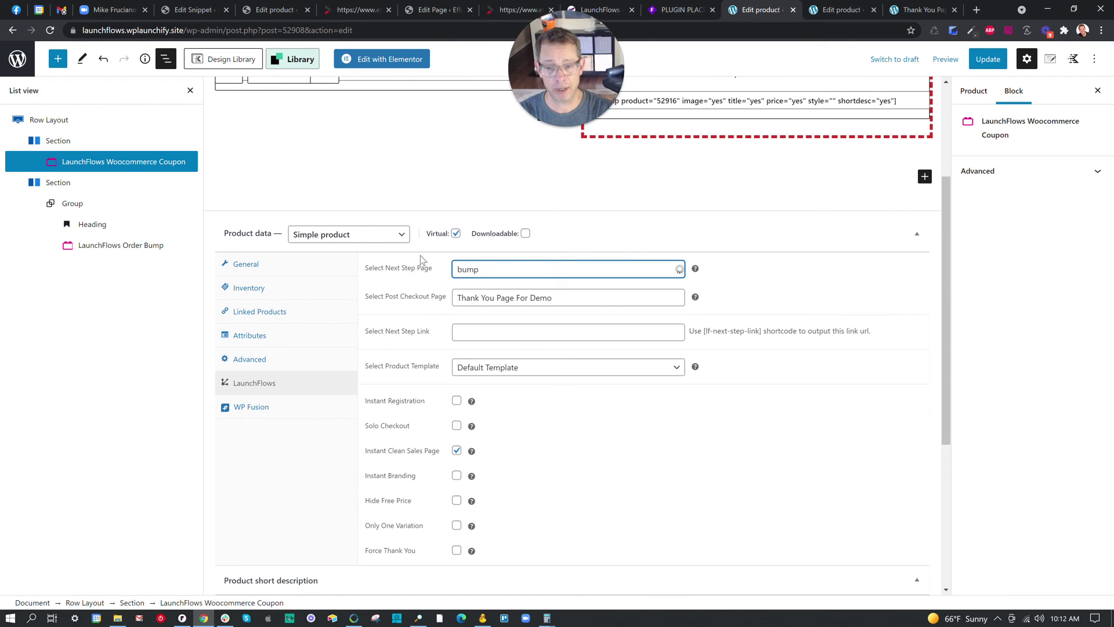
pyautogui.click(504, 288)
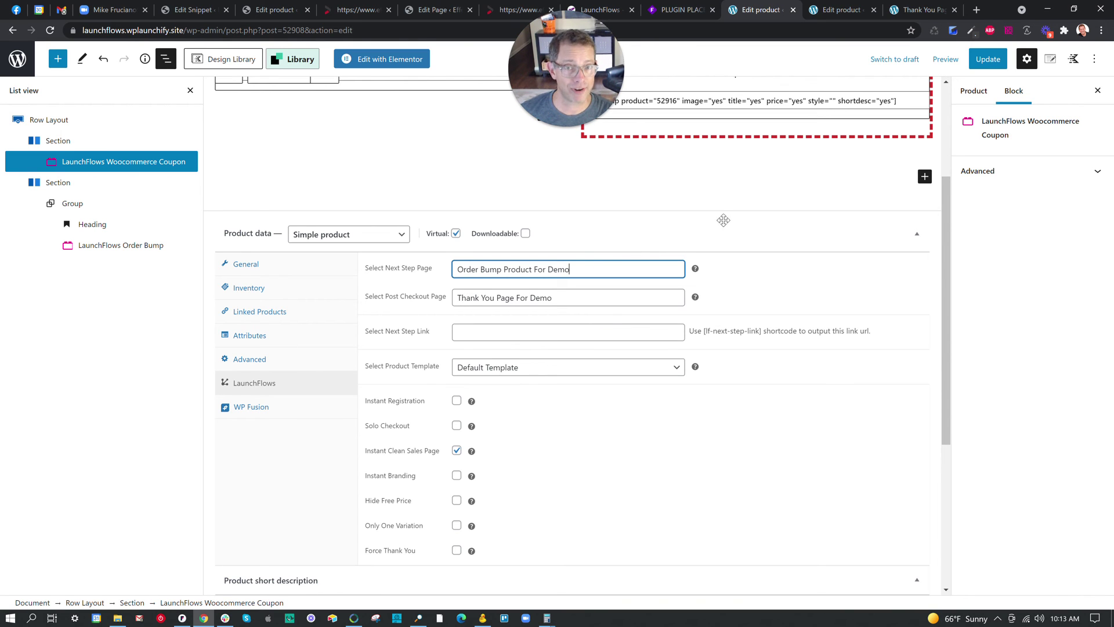
pyautogui.click(981, 61)
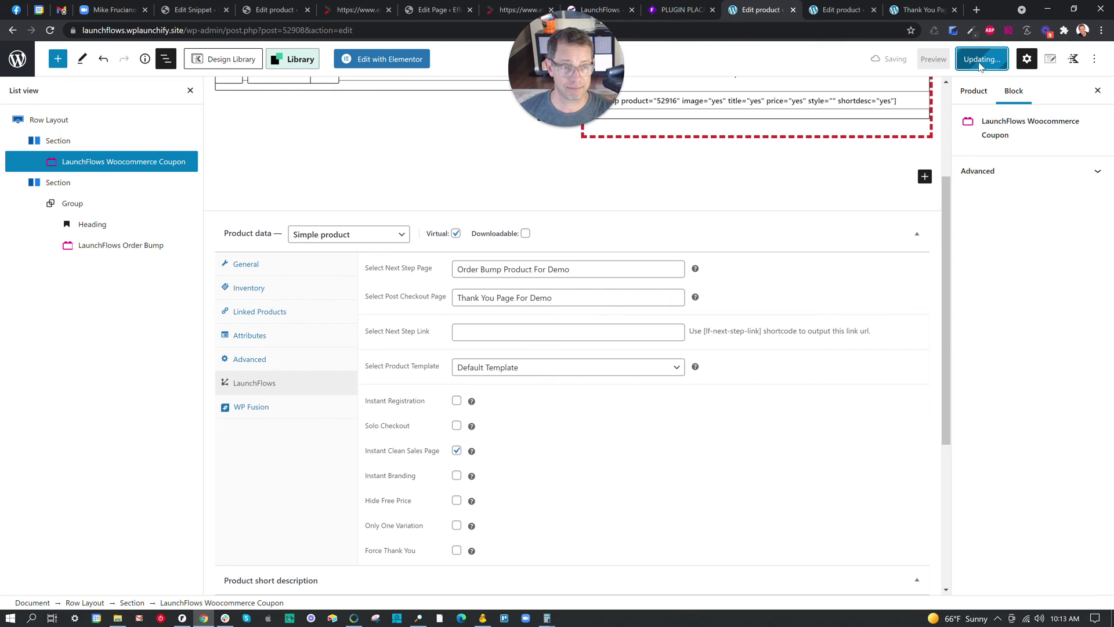
# Step: Check the next step page and post checkout page settings of Order Bump Product For Demo
pyautogui.click(834, 9)
pyautogui.scroll(-2, 555, 276)
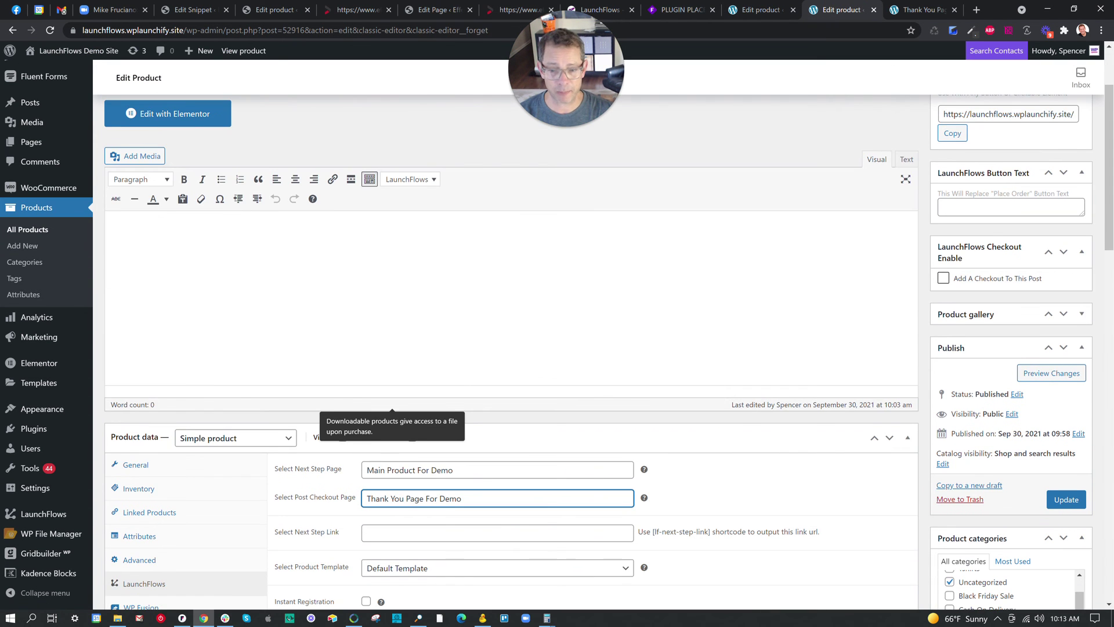
pyautogui.scroll(-3, 441, 317)
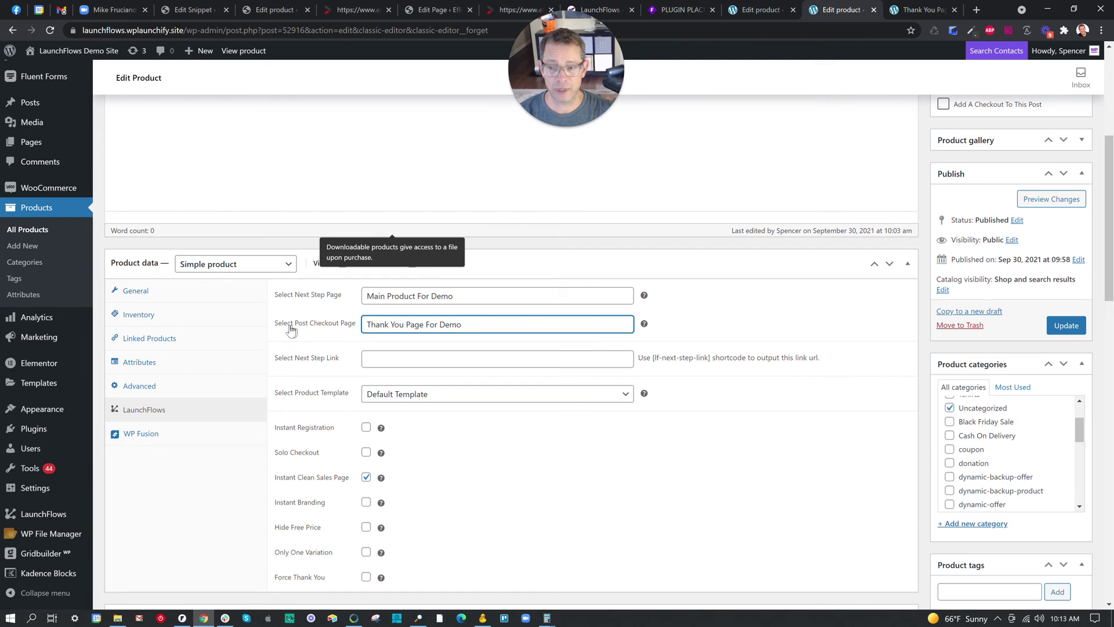
pyautogui.moveTo(275, 295); pyautogui.dragTo(354, 298)
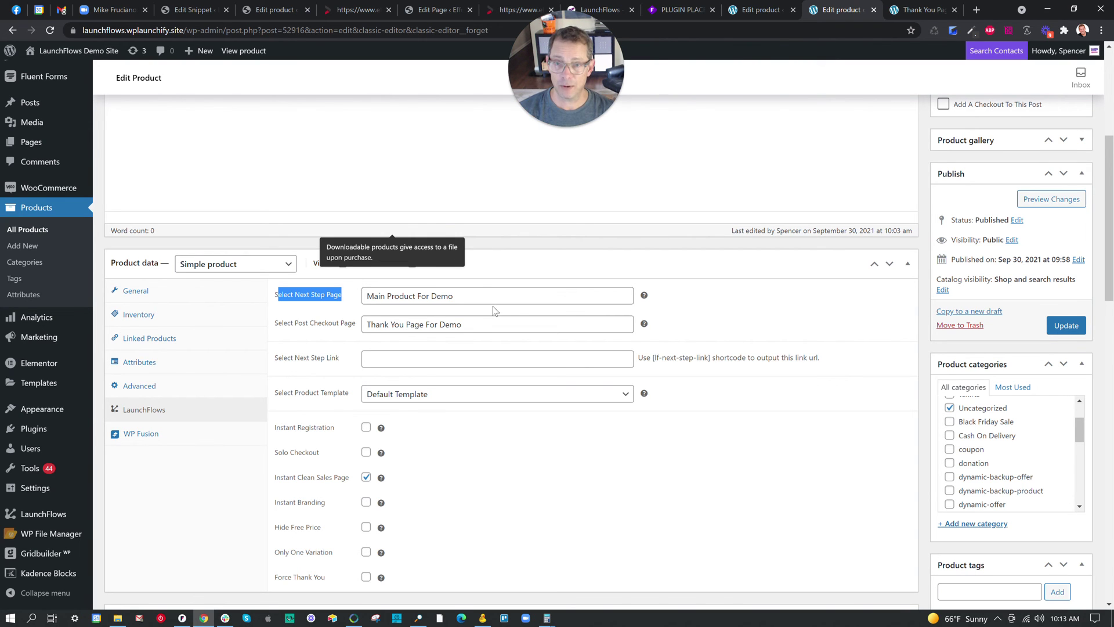
pyautogui.scroll(3, 605, 290)
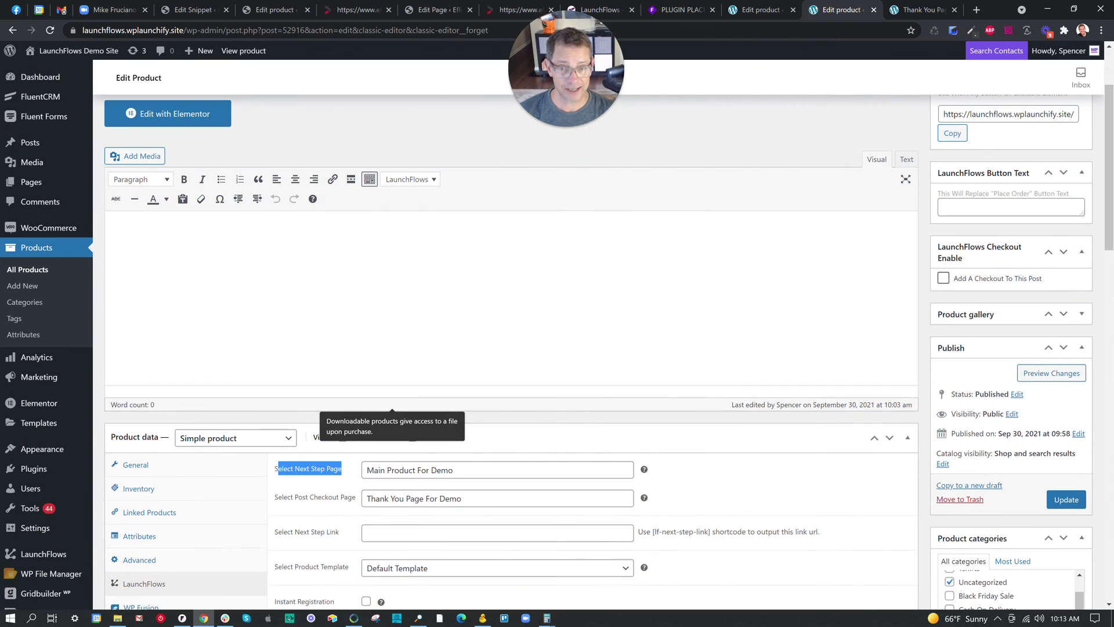
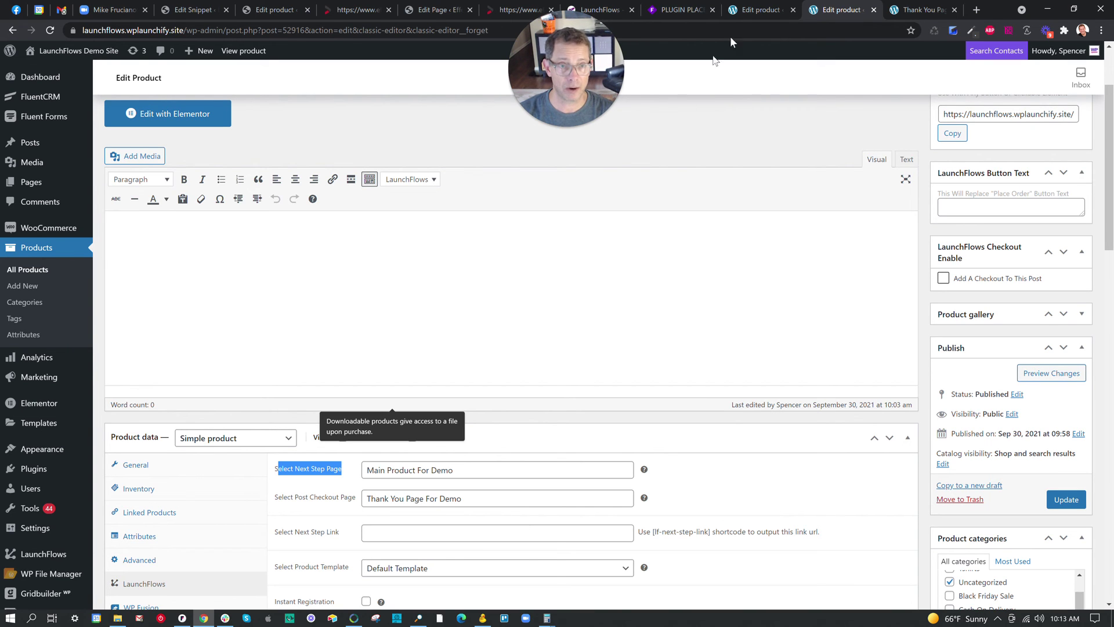
# Step: Preview Main Product For Demo, copy its page URL without the preview parameters, and close the preview
pyautogui.click(758, 12)
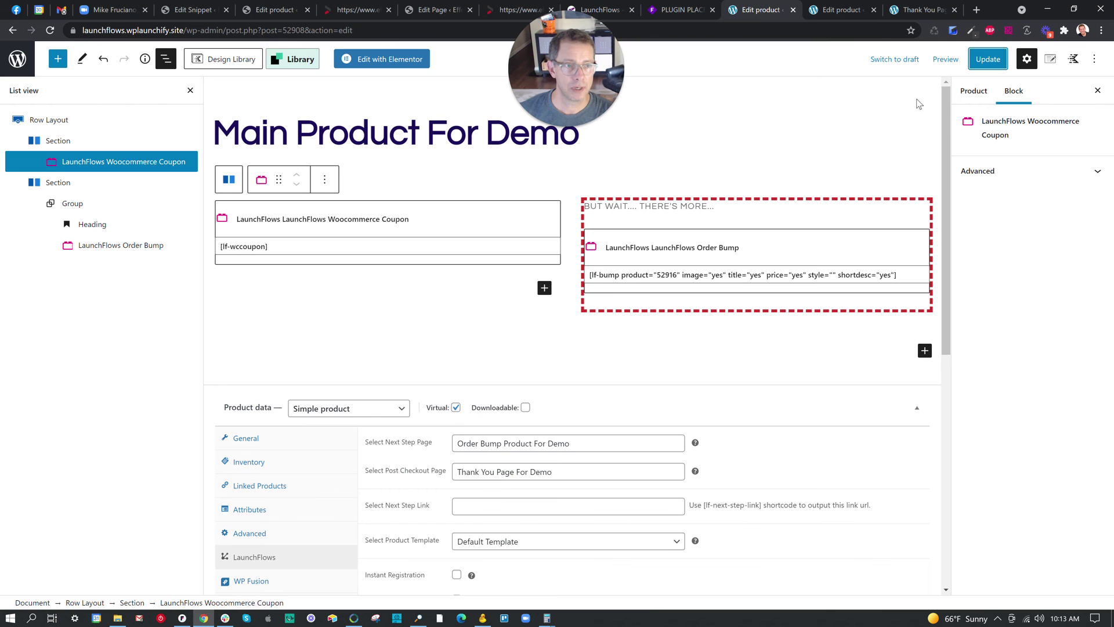
pyautogui.click(945, 58)
pyautogui.click(923, 165)
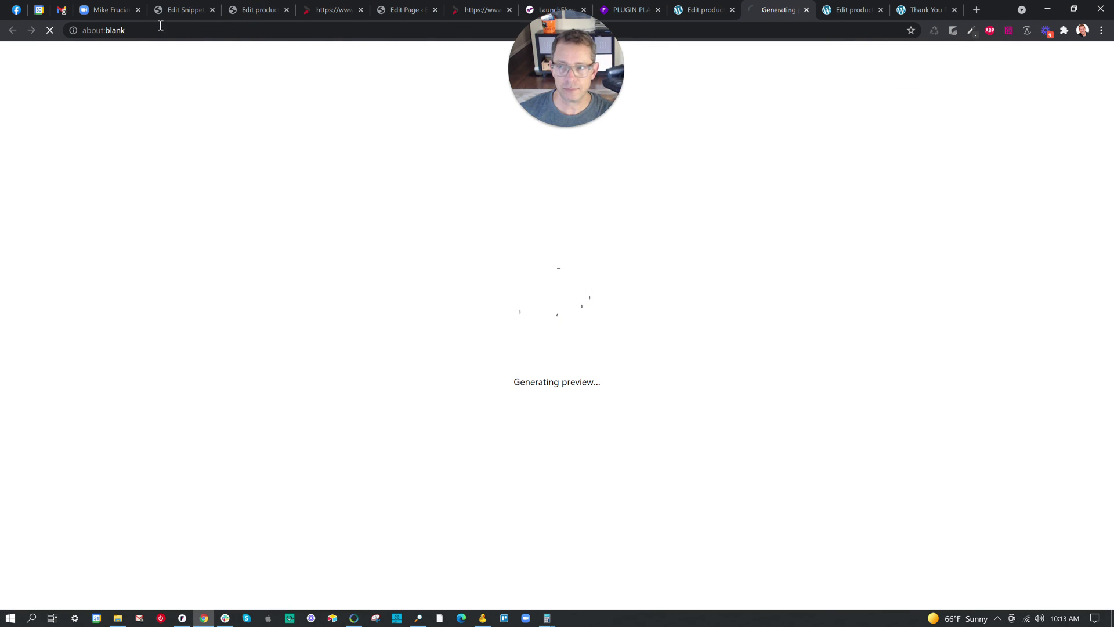
pyautogui.moveTo(305, 34); pyautogui.dragTo(46, 30)
pyautogui.hotkey('ctrl', 'c')
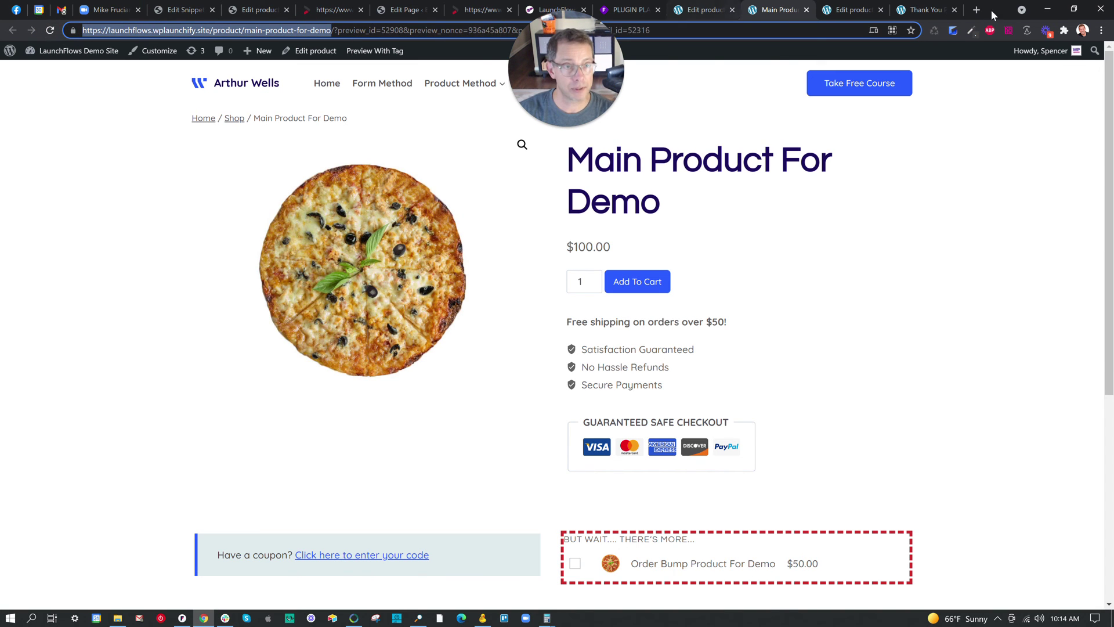
pyautogui.click(807, 11)
# Step: Enter "Return To Checkout" as the description of Order Bump Product For Demo
pyautogui.click(843, 12)
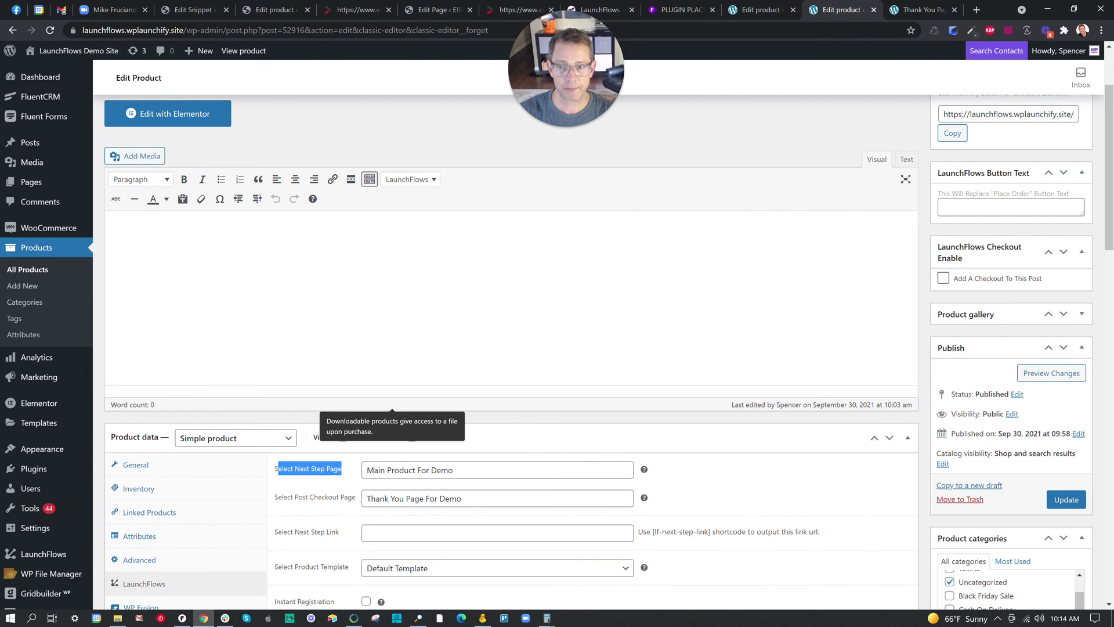
pyautogui.click(477, 259)
pyautogui.write('REtur')
pyautogui.press('BackSpace')
pyautogui.press('BackSpace')
pyautogui.press('BackSpace')
pyautogui.press('BackSpace')
pyautogui.write('etrun')
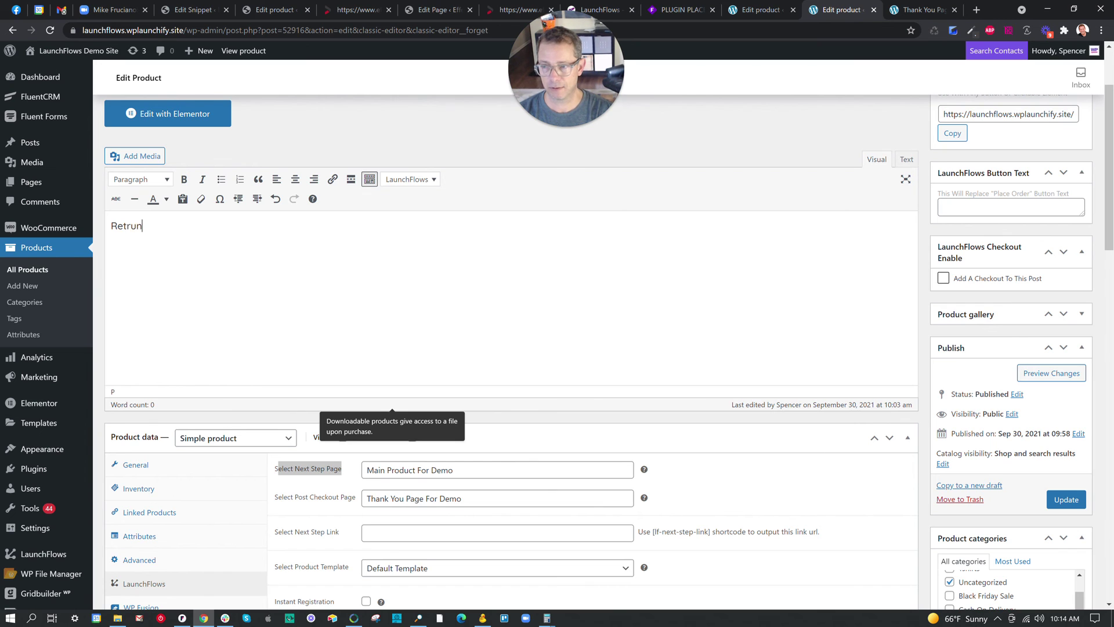
pyautogui.press('BackSpace')
pyautogui.press('BackSpace')
pyautogui.press('BackSpace')
pyautogui.write('urn To Checkout')
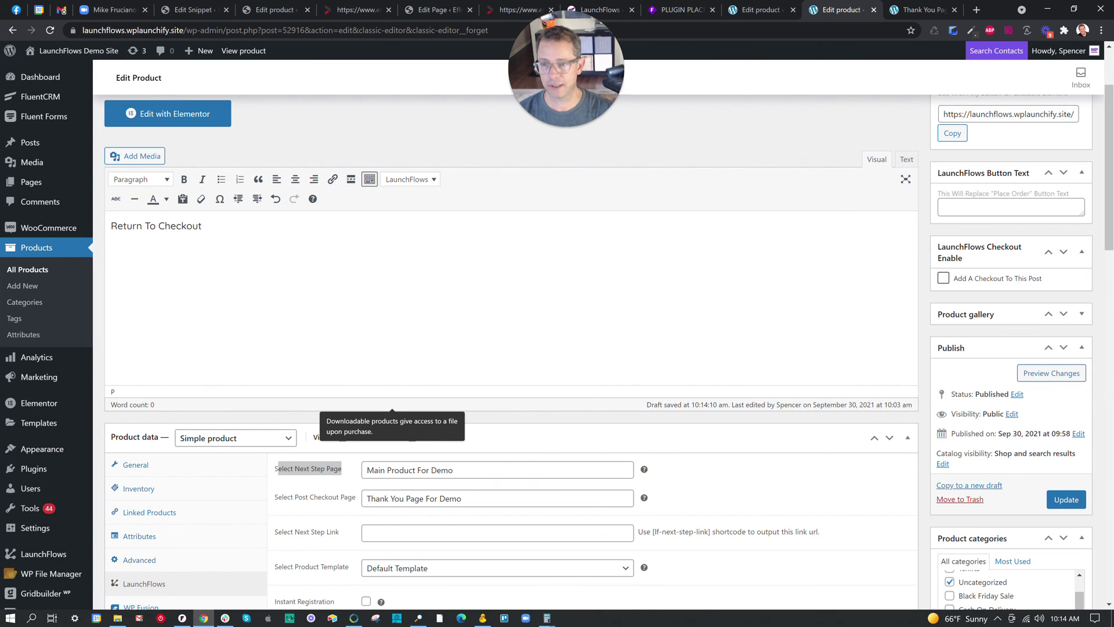
# Step: Link the Return To Checkout text to the copied main product URL and update the product
pyautogui.hotkey('ctrl', 'a')
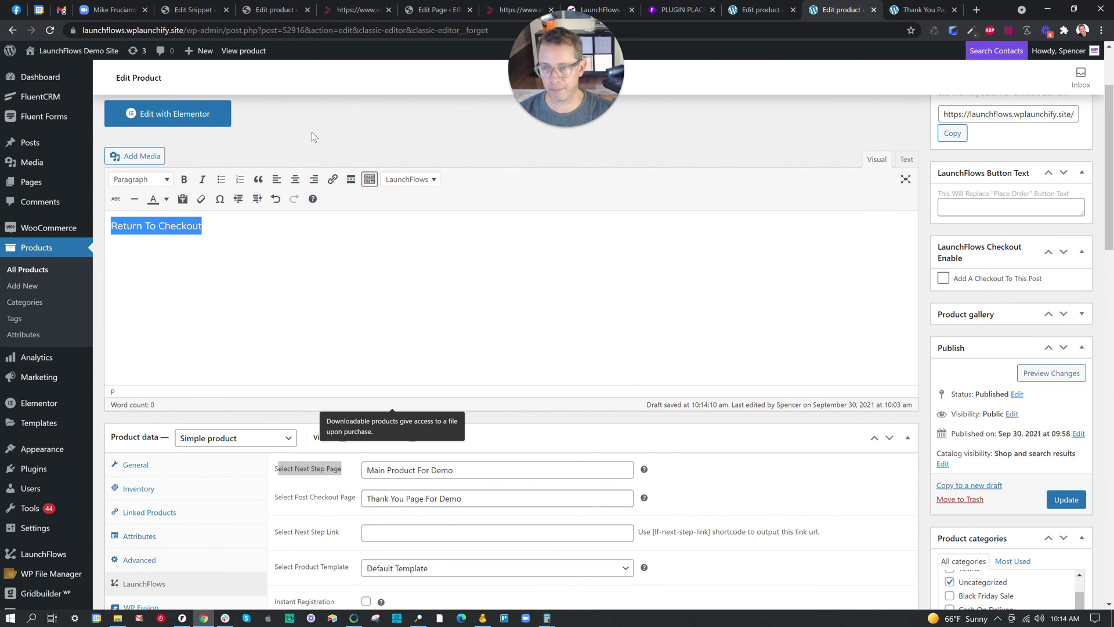
pyautogui.click(333, 180)
pyautogui.hotkey('ctrl', 'v')
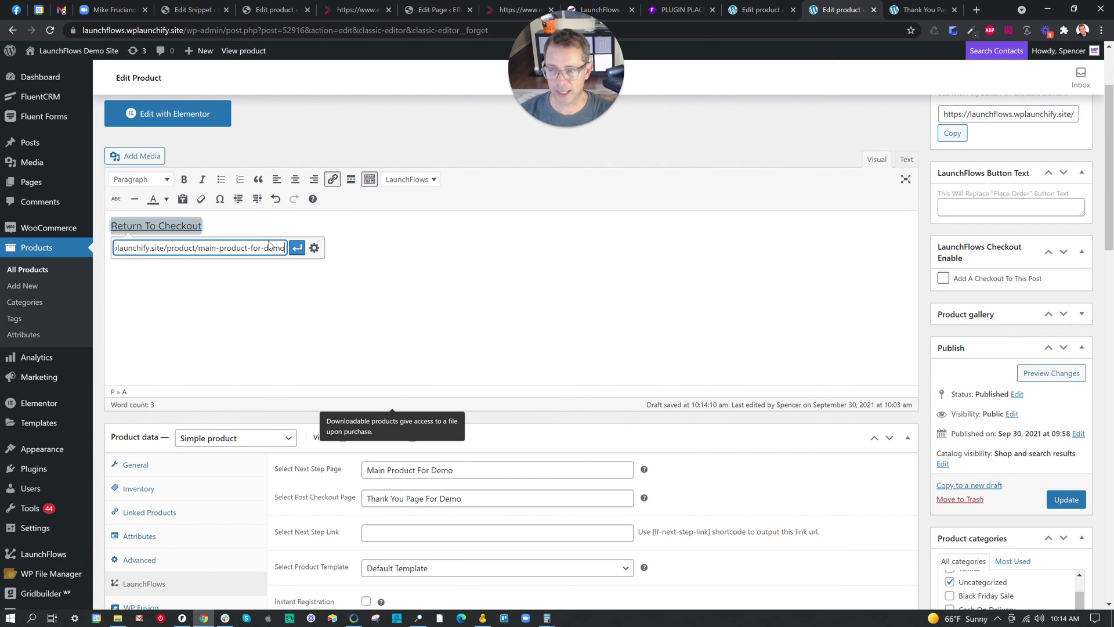
pyautogui.click(297, 249)
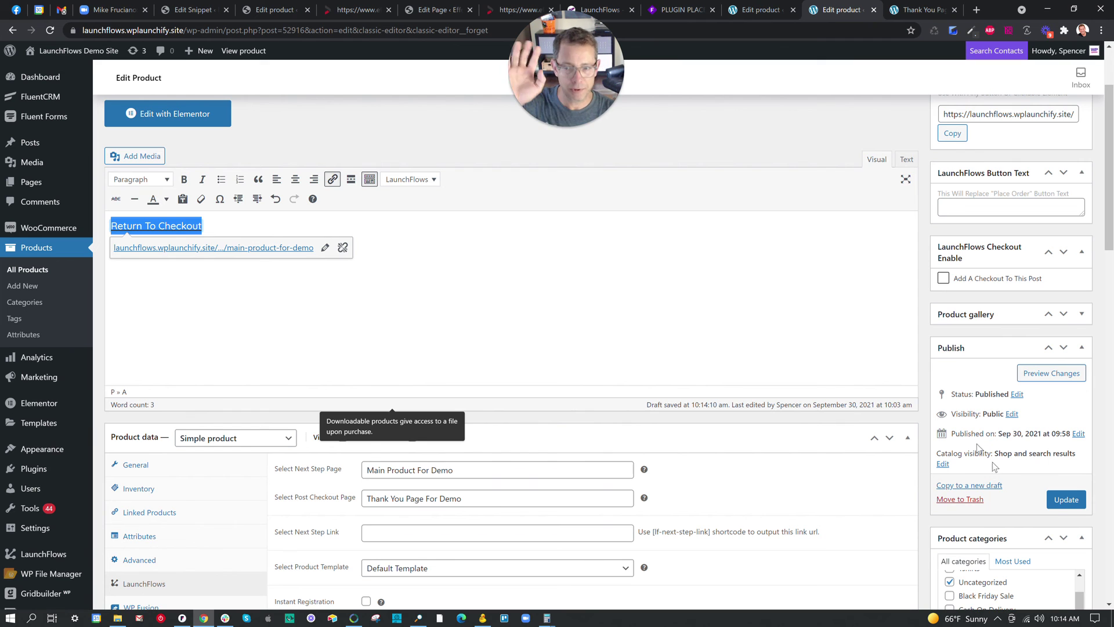
pyautogui.click(1066, 500)
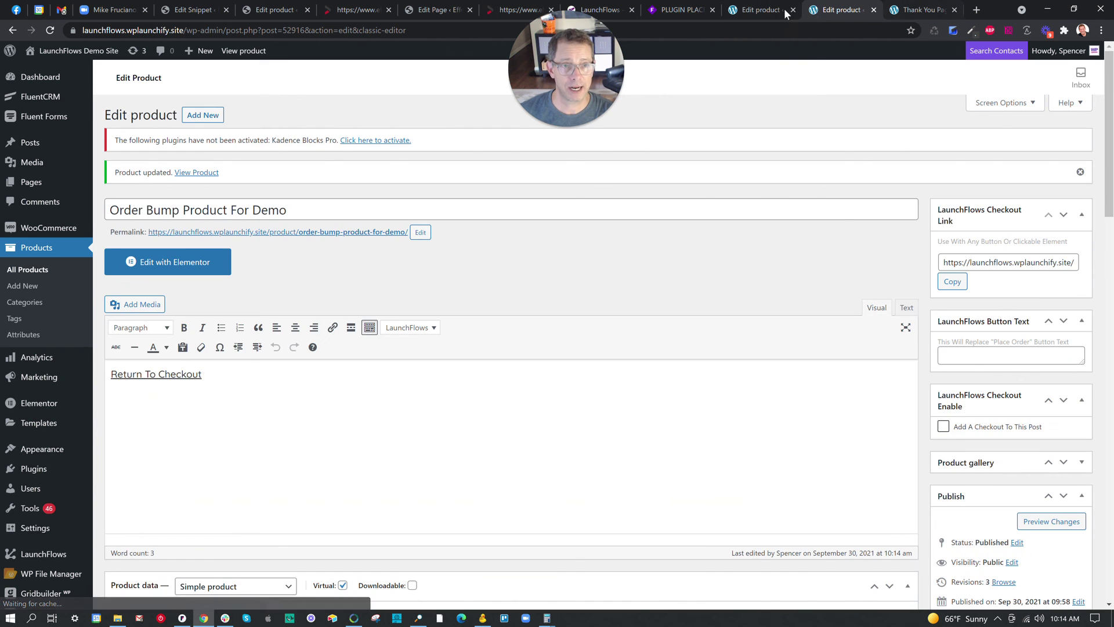
# Step: Preview Main Product For Demo in a new tab, set its quantity to 2 and add it to the cart
pyautogui.click(760, 10)
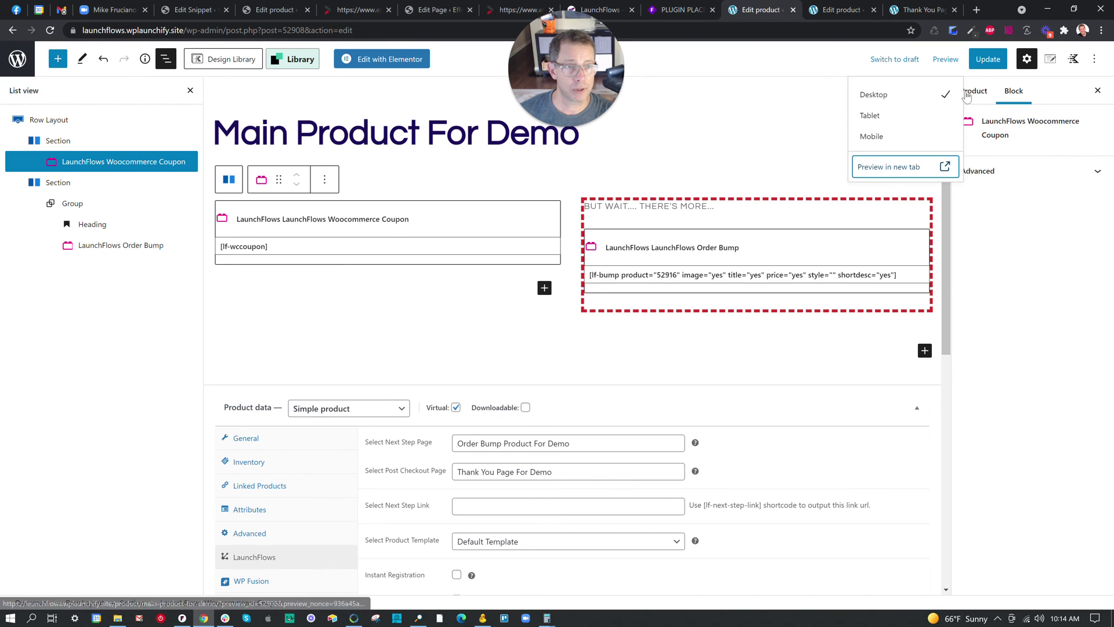
pyautogui.click(889, 167)
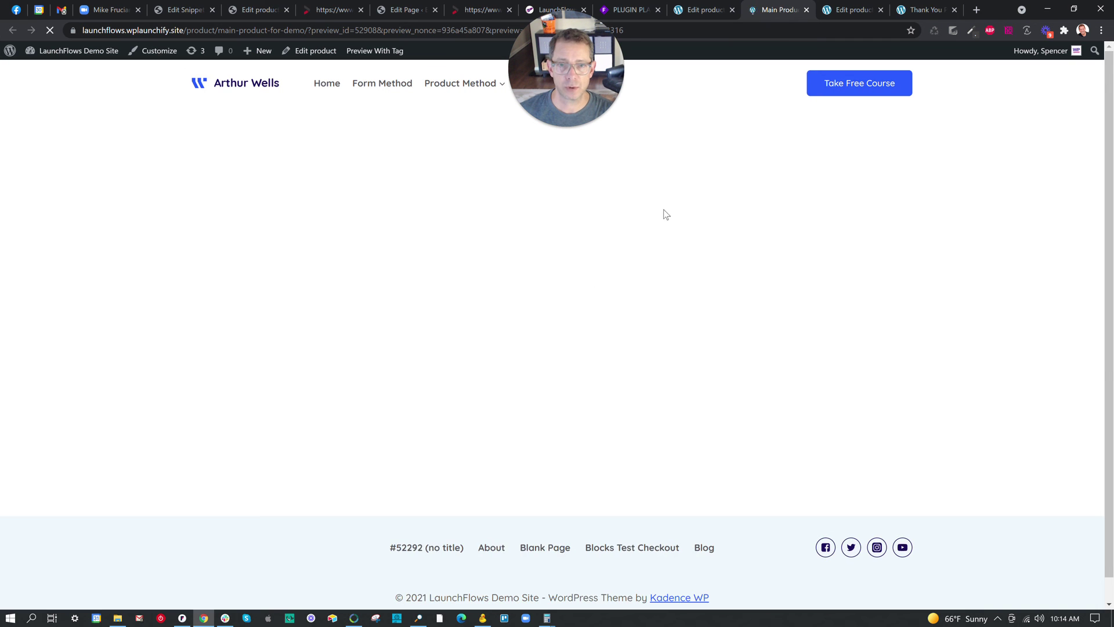
pyautogui.scroll(-1, 644, 273)
pyautogui.scroll(-4, 642, 283)
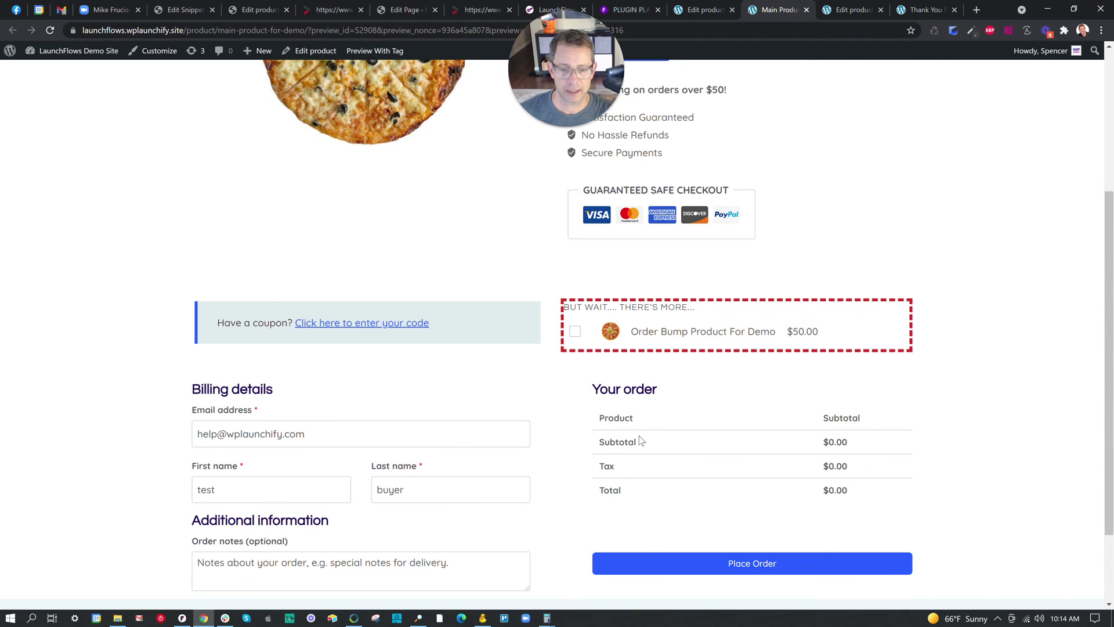
pyautogui.scroll(5, 632, 303)
pyautogui.click(592, 277)
pyautogui.click(625, 288)
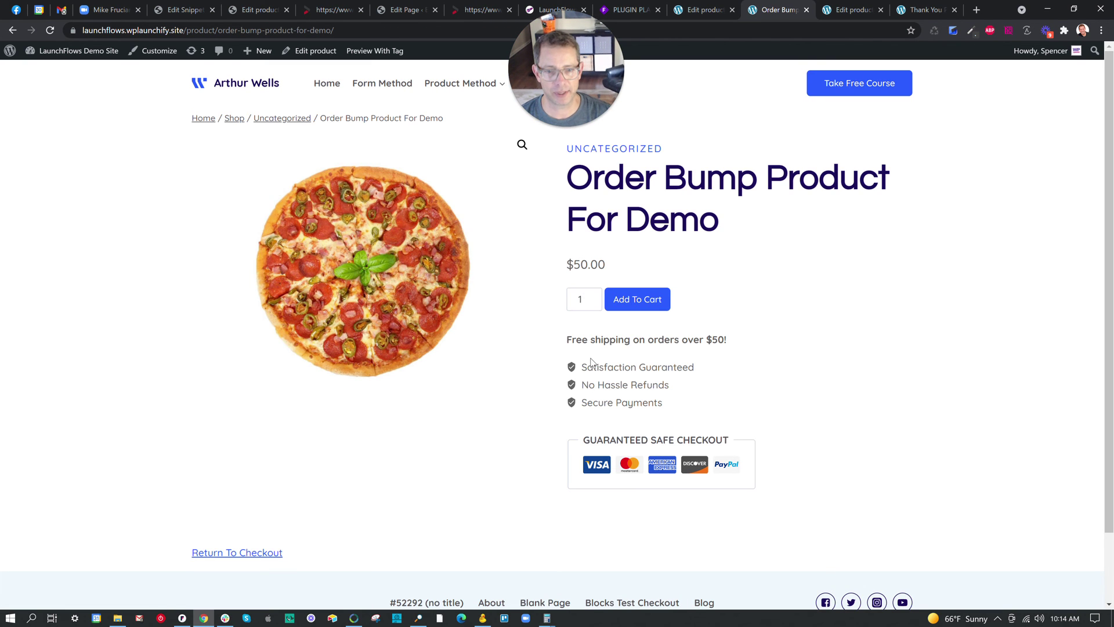
# Step: Set the quantity of Order Bump Product For Demo to 2 and add it to the cart
pyautogui.moveTo(570, 174); pyautogui.dragTo(754, 234)
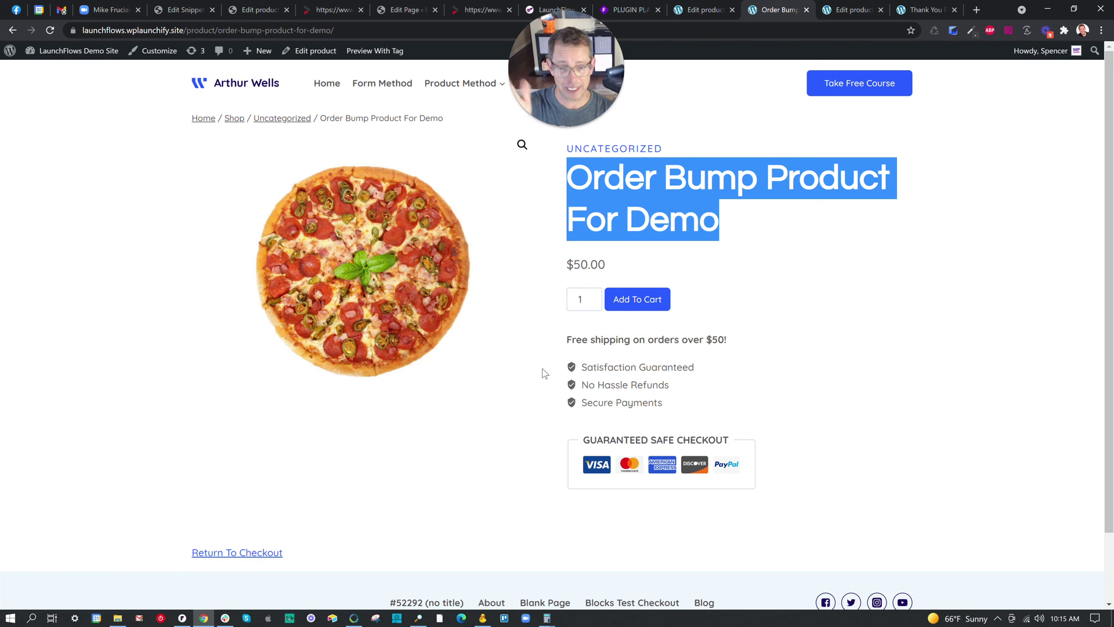
pyautogui.click(592, 297)
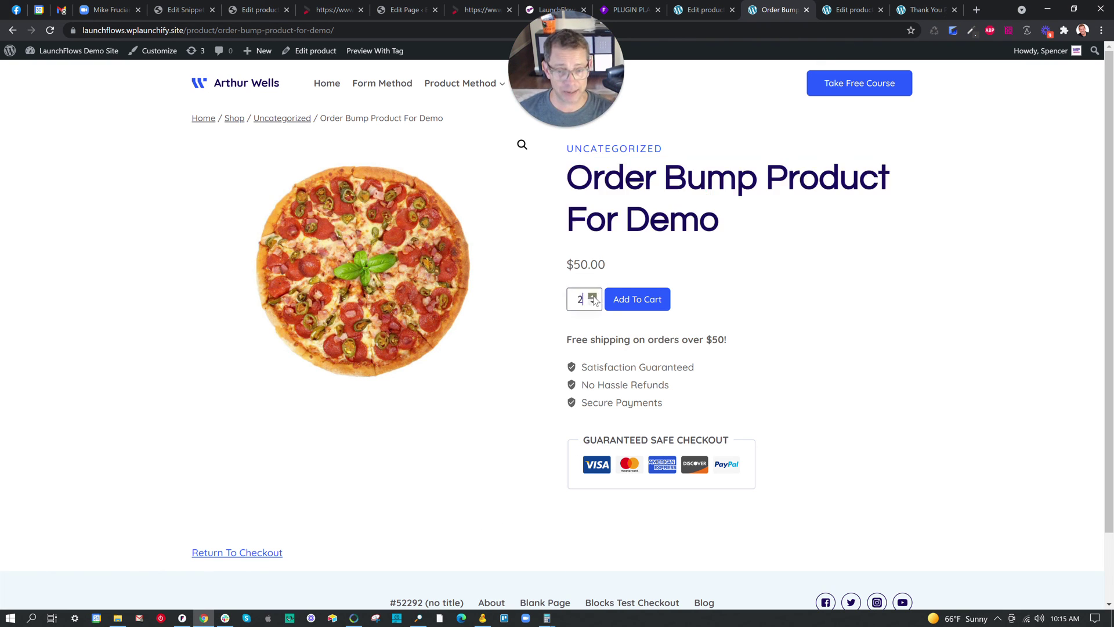
pyautogui.click(634, 303)
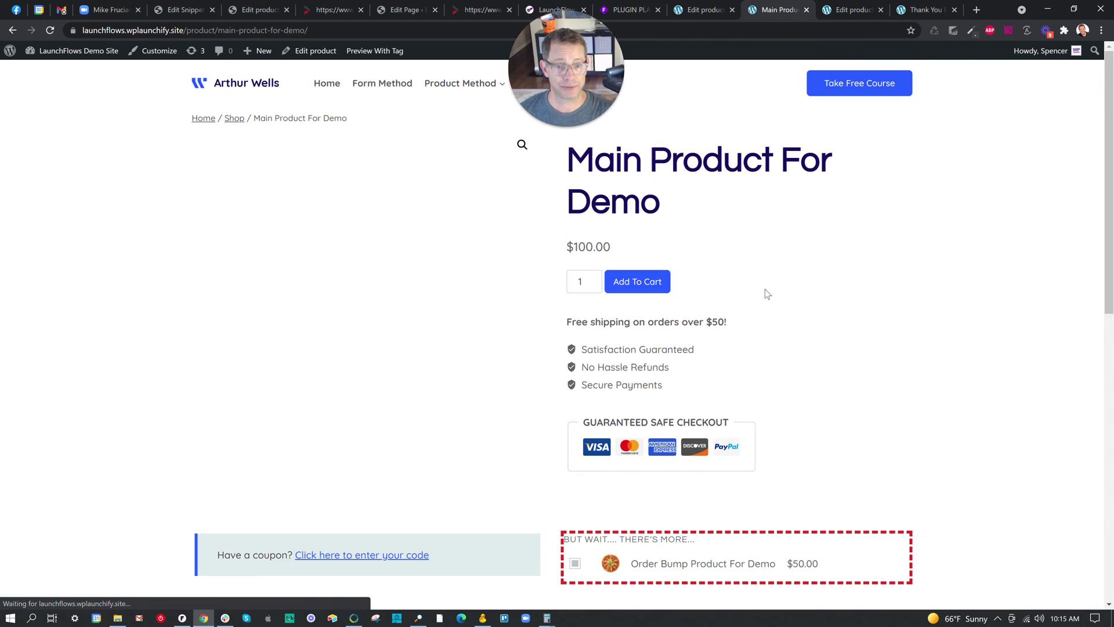
# Step: Review both products in the checkout order summary, place the order and close the checkout page
pyautogui.scroll(-6, 764, 289)
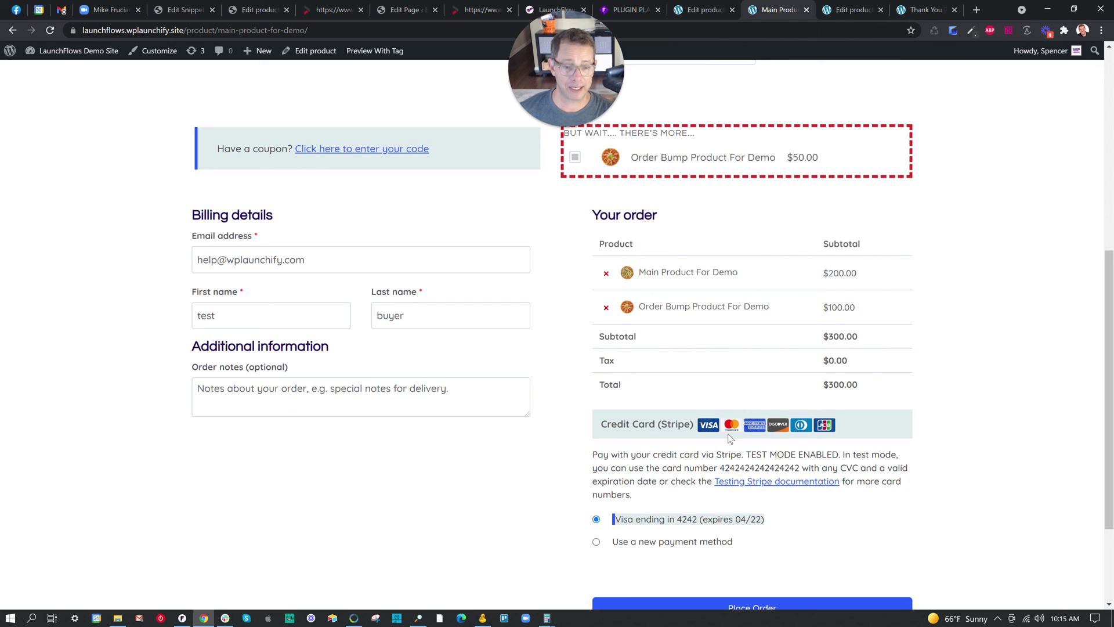
pyautogui.scroll(-2, 724, 456)
pyautogui.click(718, 494)
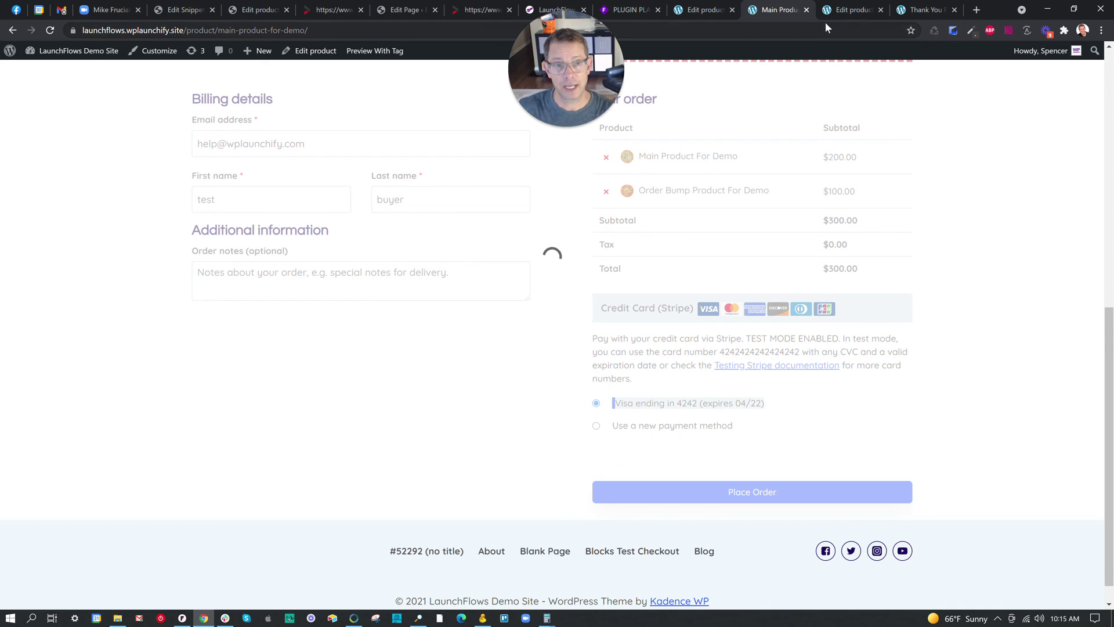
pyautogui.click(807, 10)
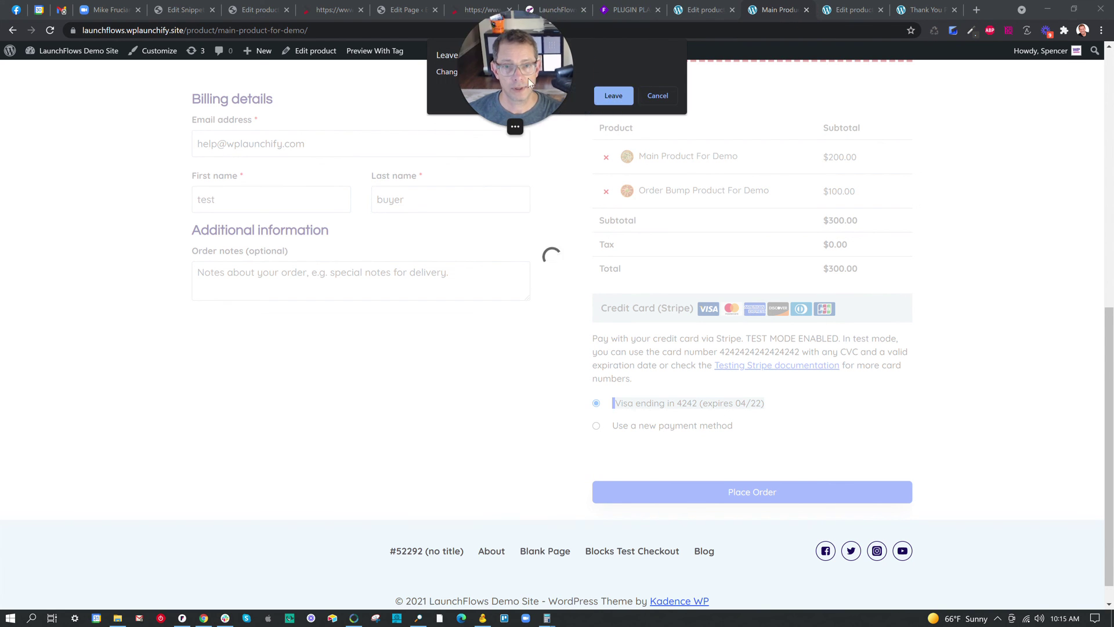
pyautogui.click(617, 95)
# Step: Return to the order bump flow diagram in Whimsical and deselect the LaunchFlows Order Bump Component shape
pyautogui.click(667, 9)
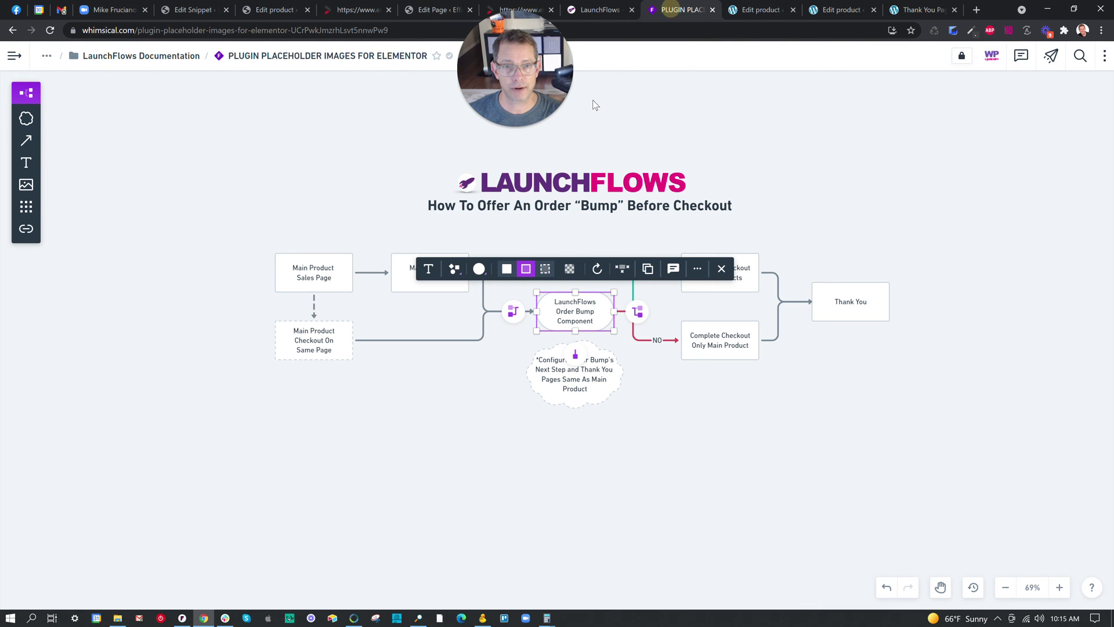
pyautogui.click(477, 470)
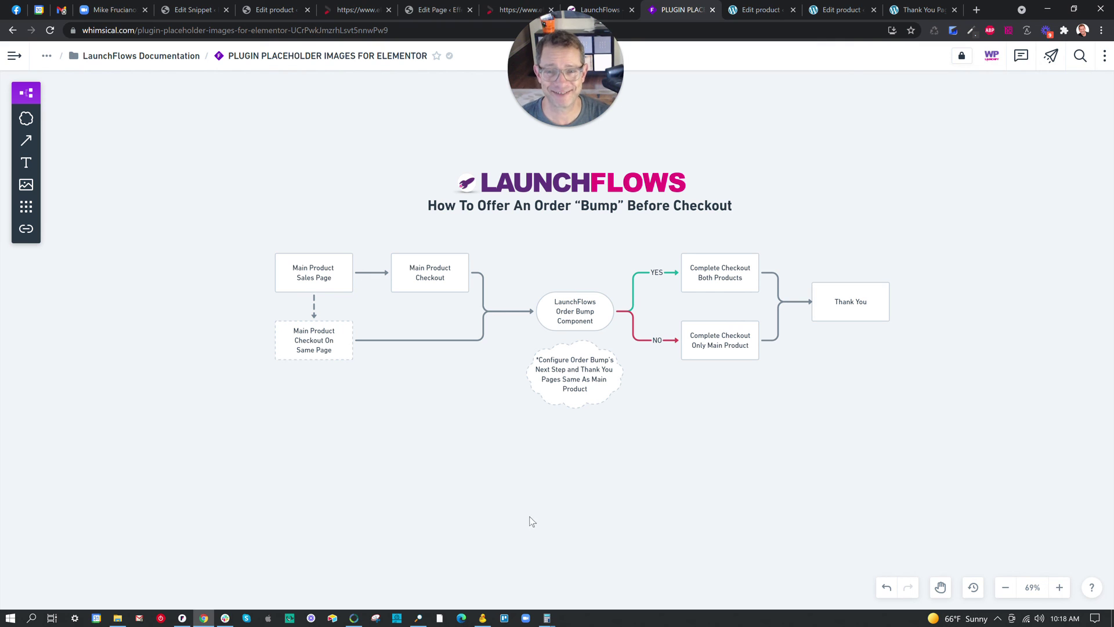
pyautogui.click(314, 617)
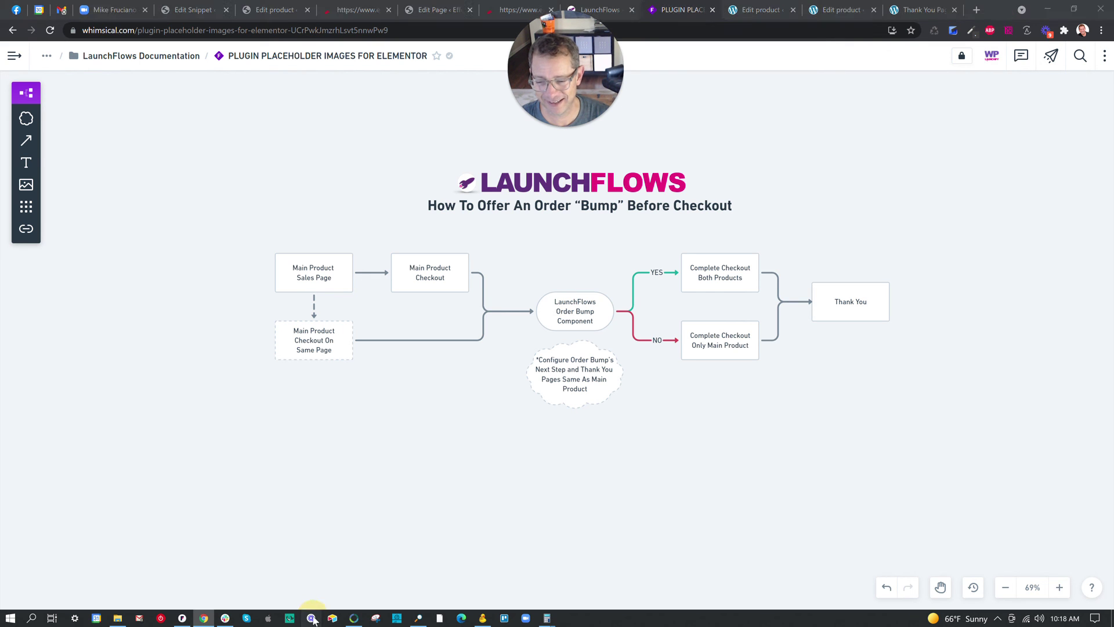